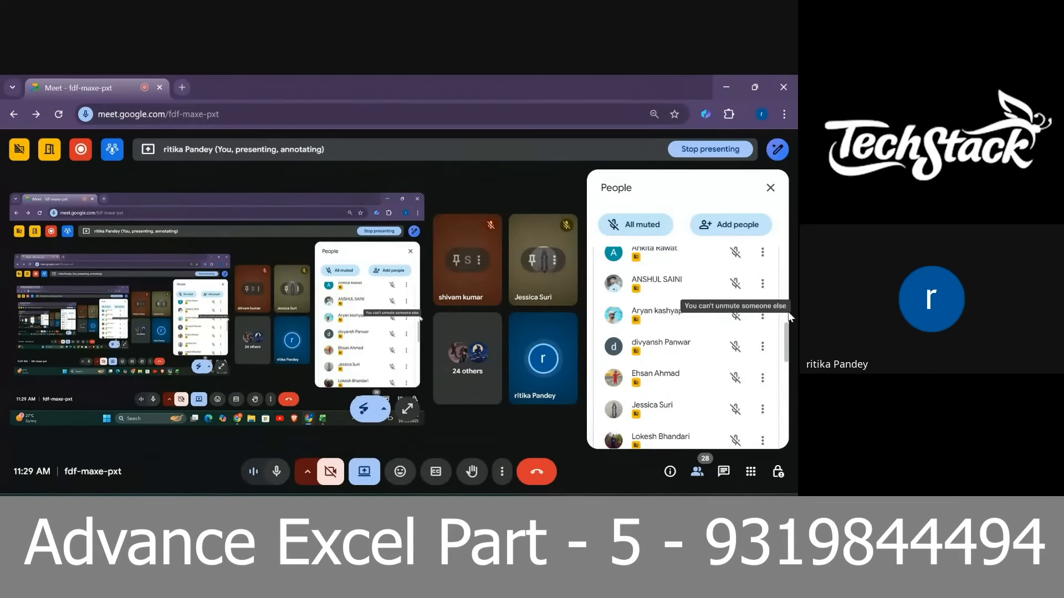
- Switch to the Excel workbook, add a blank worksheet after NAME SPLIT, and return to the NAME SPLIT sheet
key("alt+Tab")
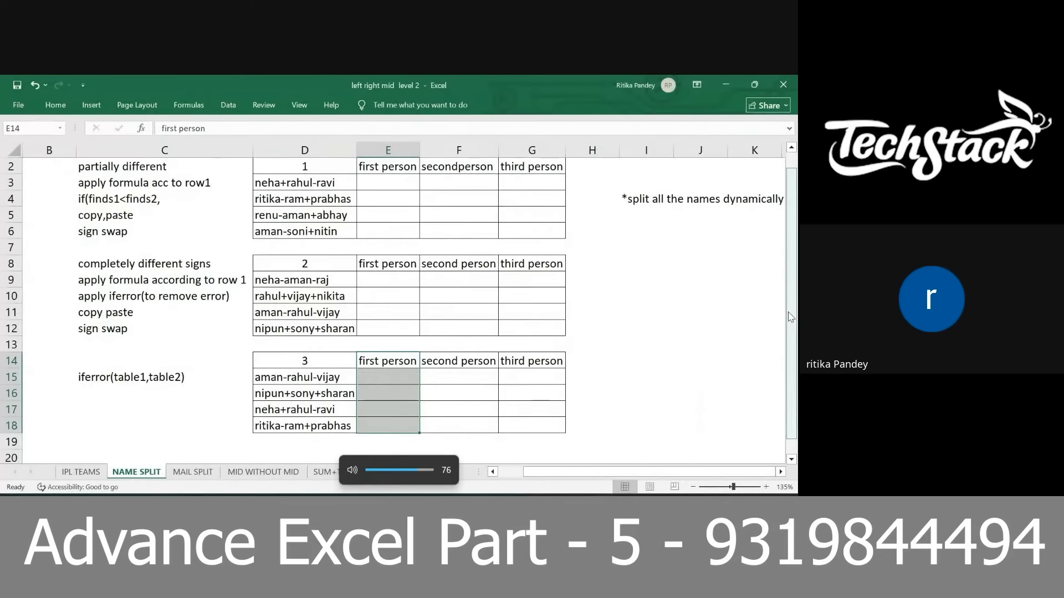
left_click(501, 340)
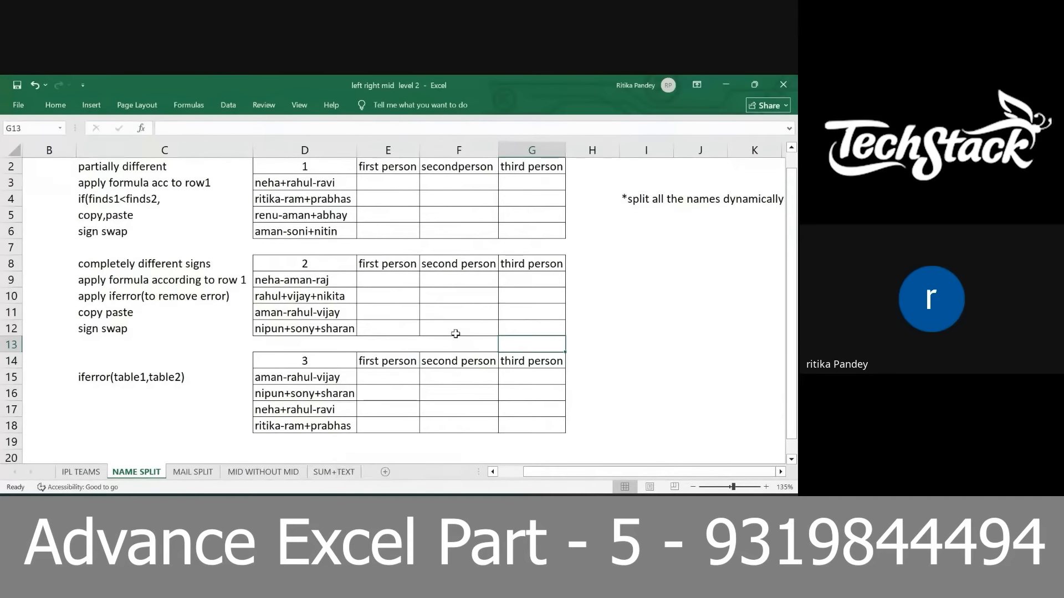
left_click(385, 293)
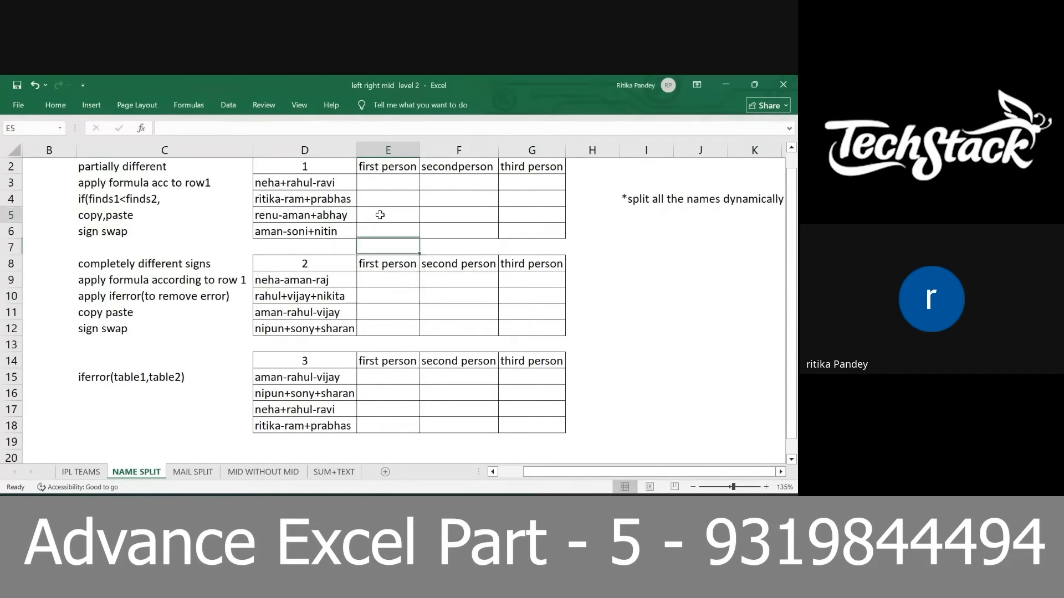
left_click(385, 472)
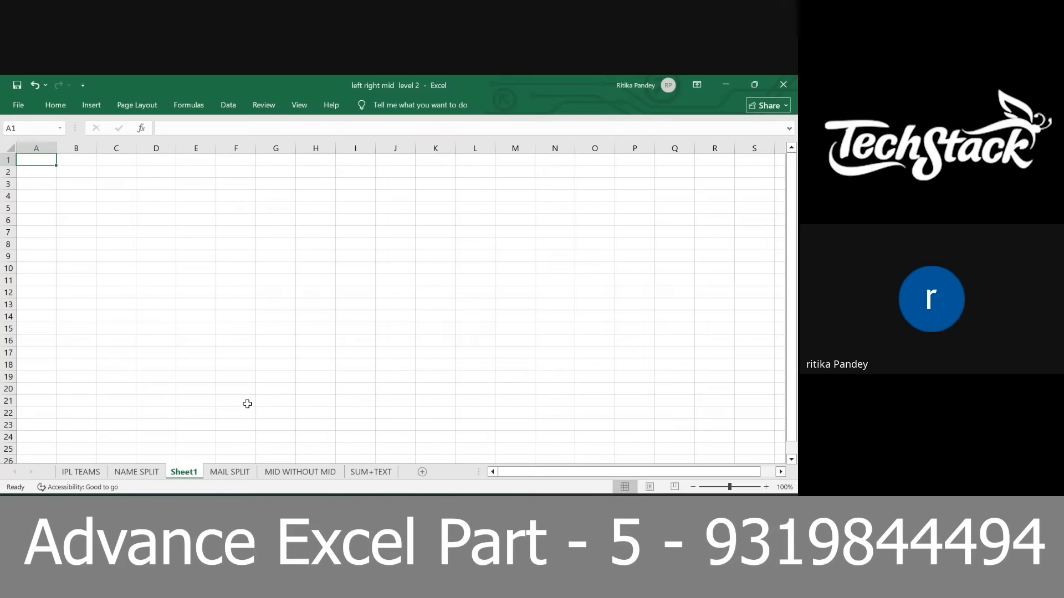
left_click(149, 472)
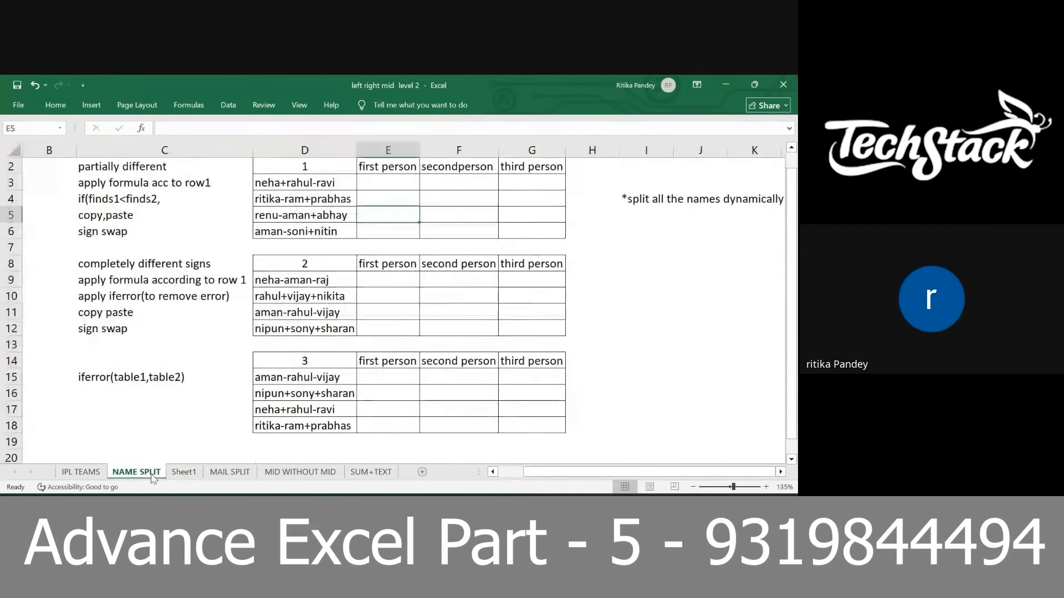
- Examine table 2 on NAME SPLIT: its combined names and separators, the three person columns, and the accompanying notes in column C
left_click(409, 309)
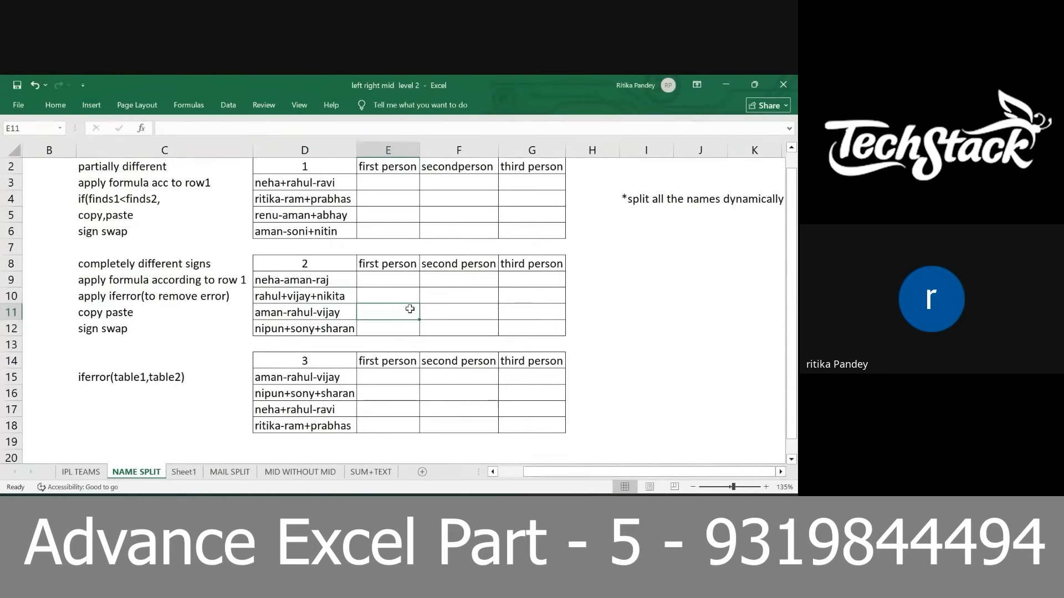
scroll(410, 309, "up", 1)
left_click(300, 296)
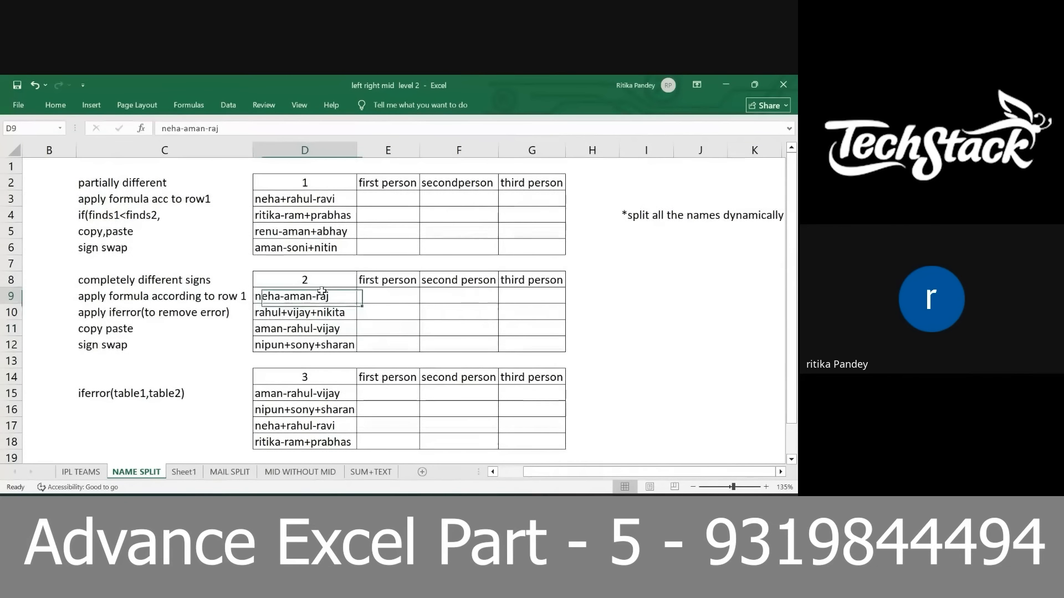
scroll(300, 296, "up", 7)
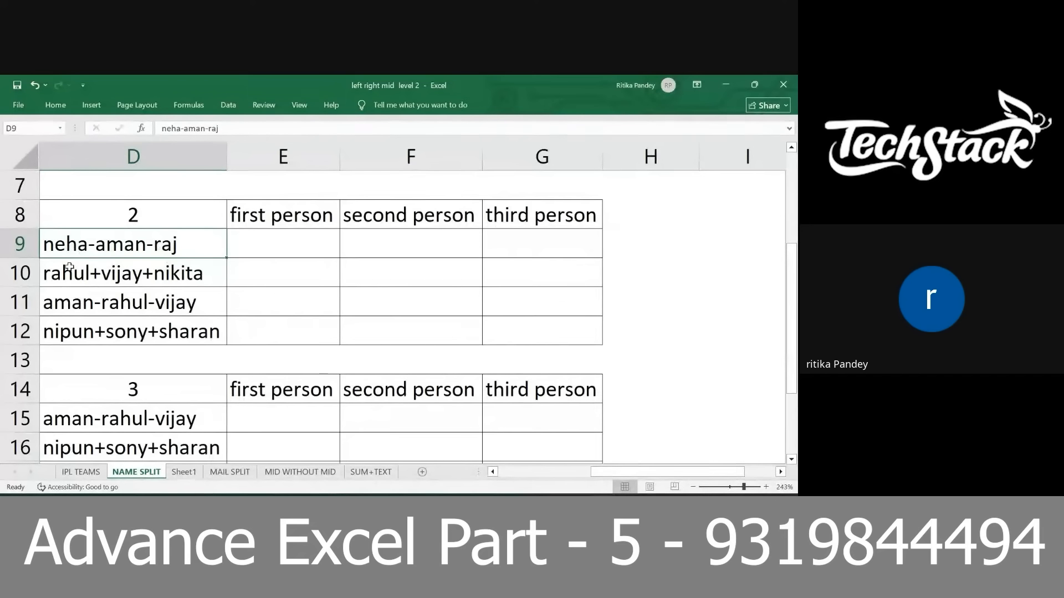
left_click(91, 302)
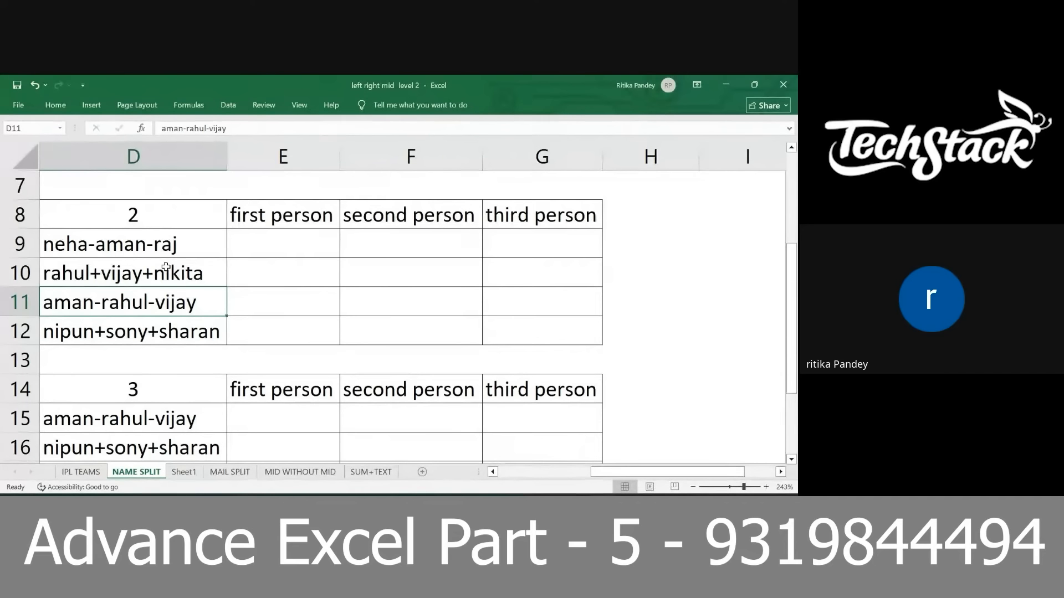
left_click_drag(263, 253, 278, 323)
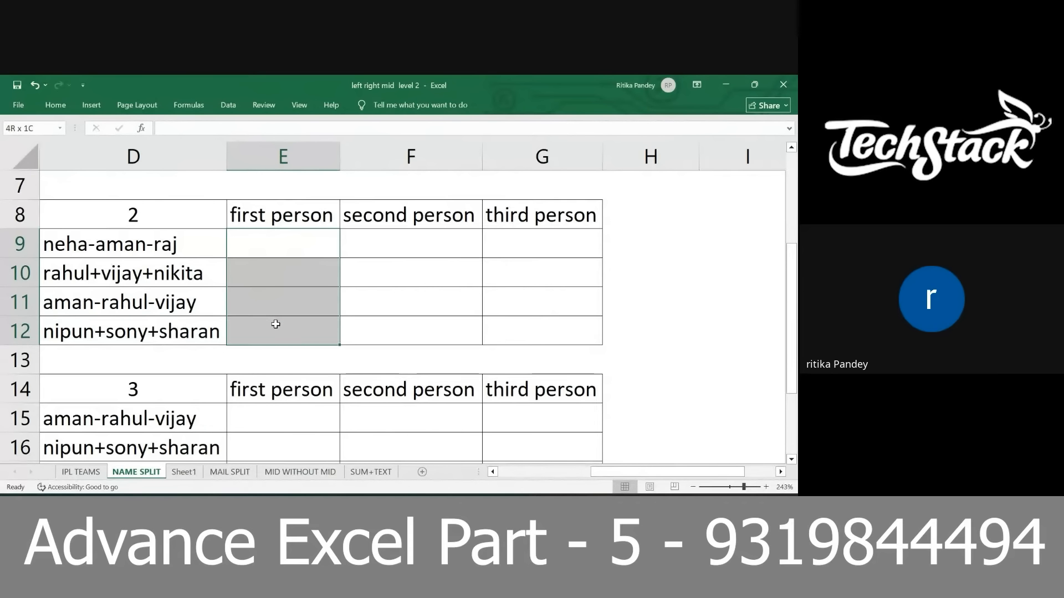
left_click_drag(406, 254, 410, 326)
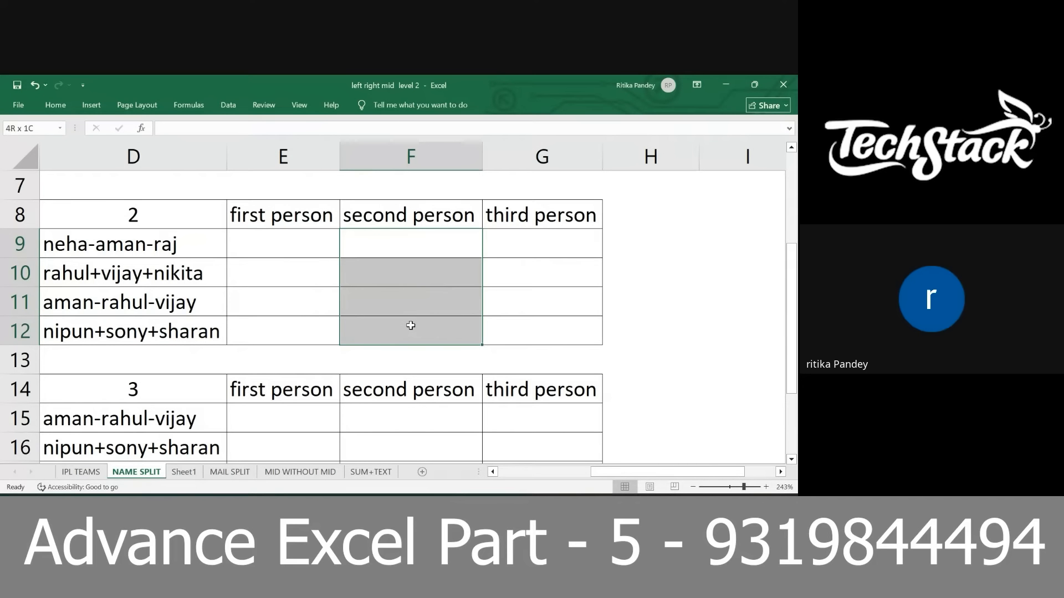
left_click_drag(550, 254, 560, 346)
left_click_drag(323, 249, 332, 332)
left_click_drag(408, 249, 421, 332)
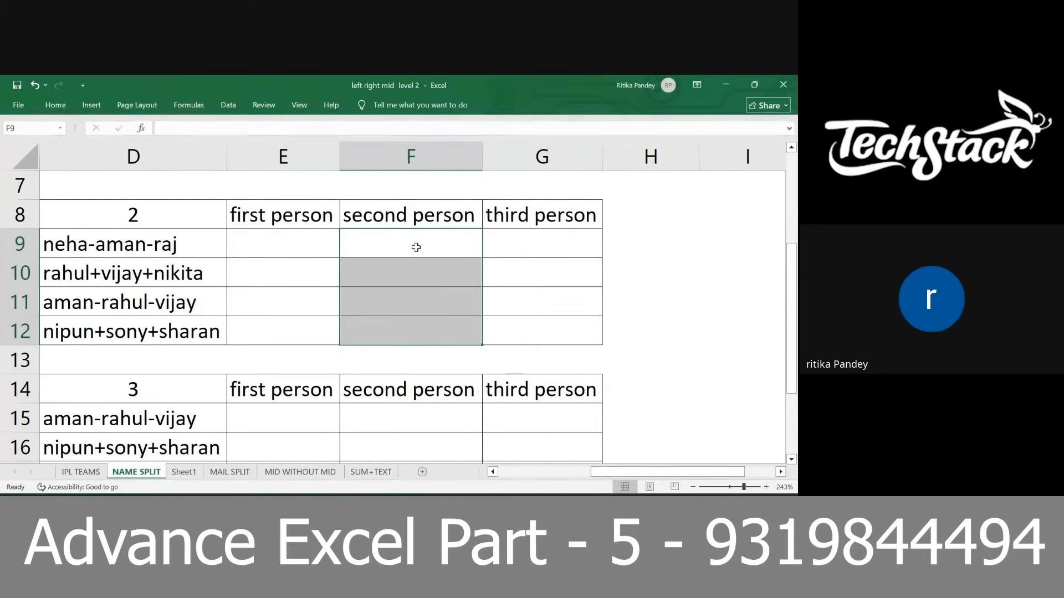
left_click_drag(510, 242, 539, 317)
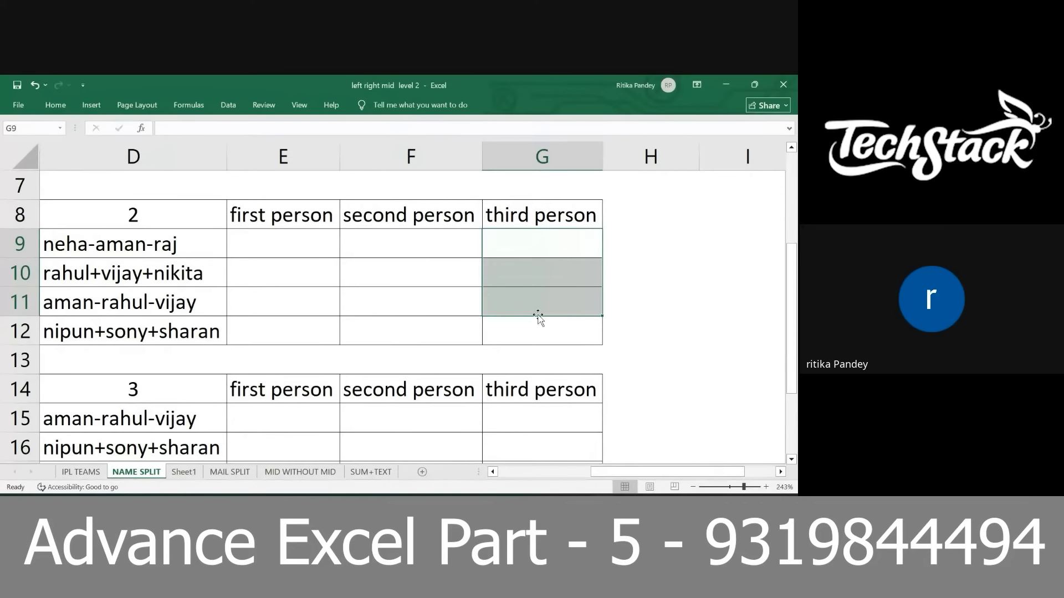
left_click(446, 306)
left_click(243, 243)
left_click(377, 249)
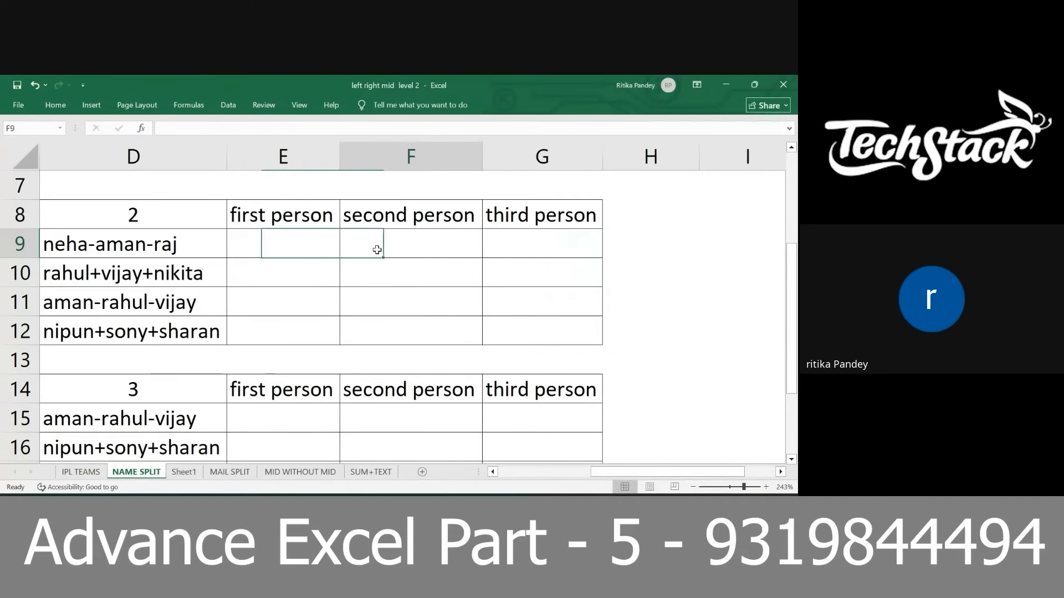
left_click(513, 235)
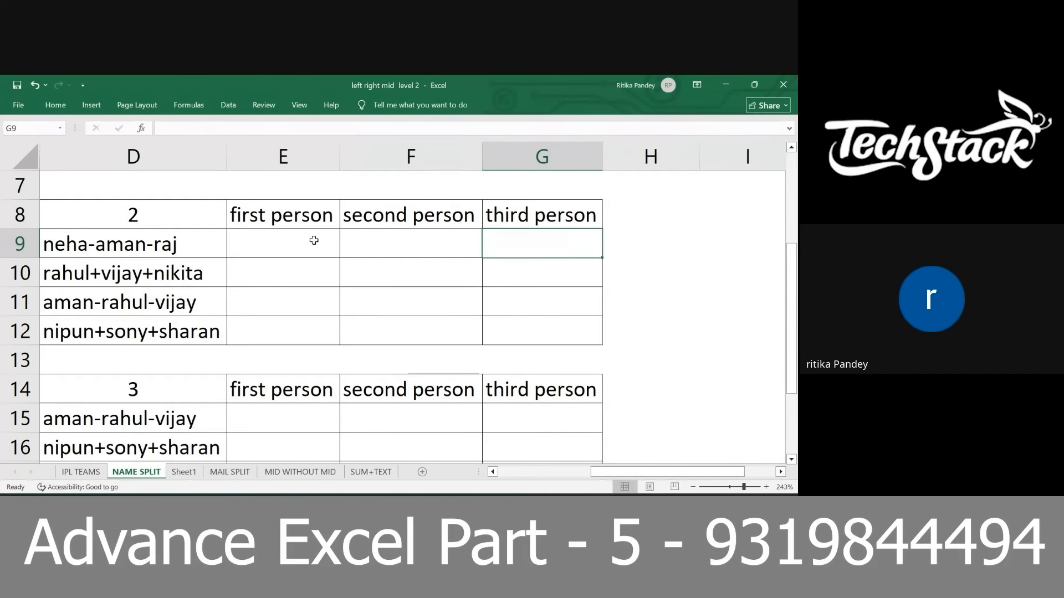
left_click(282, 241)
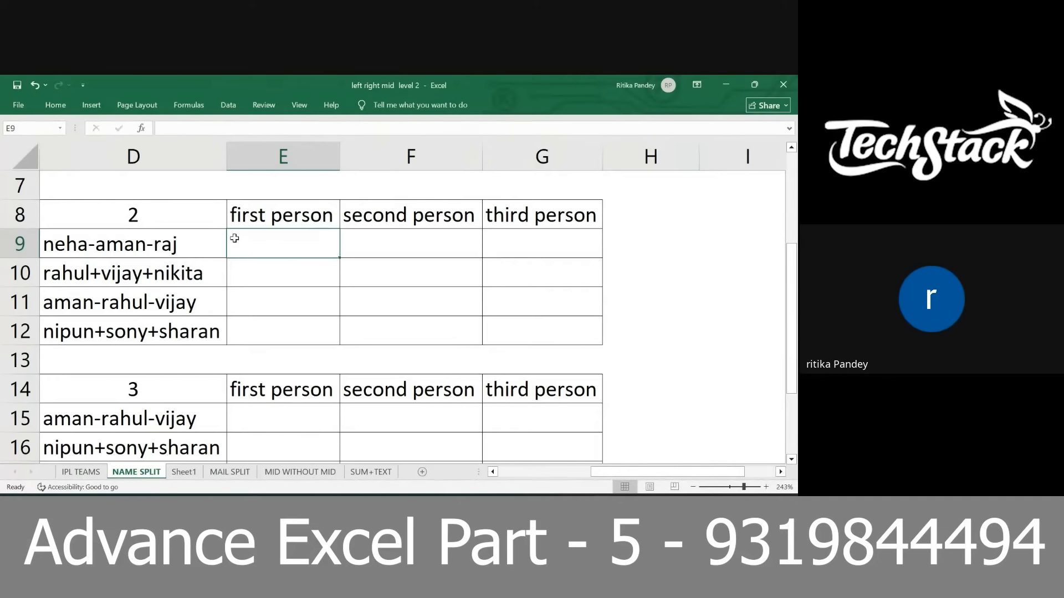
left_click(60, 252)
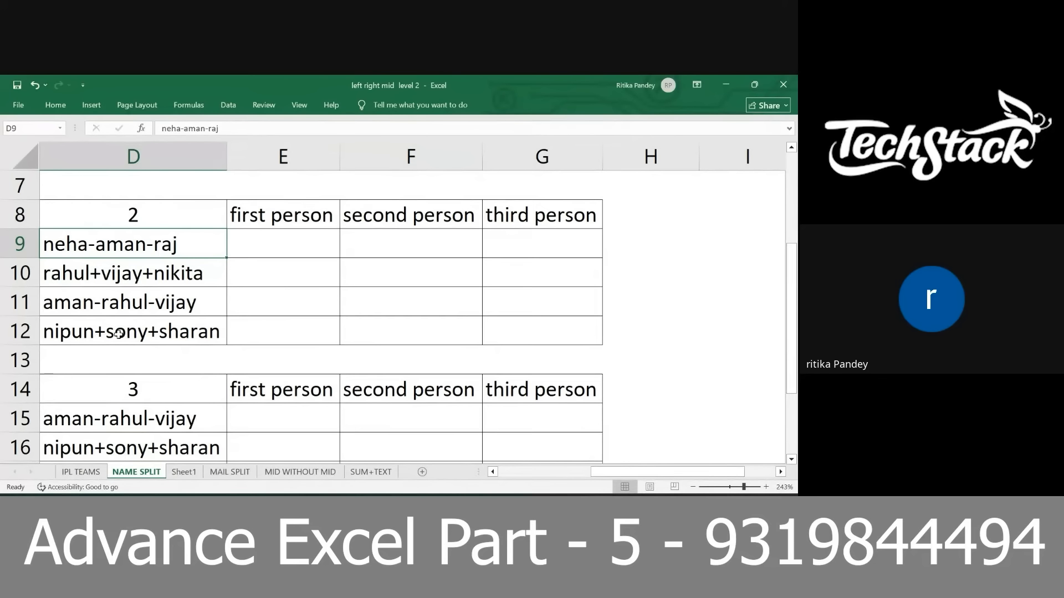
scroll(143, 288, "left", 1)
left_click(70, 218)
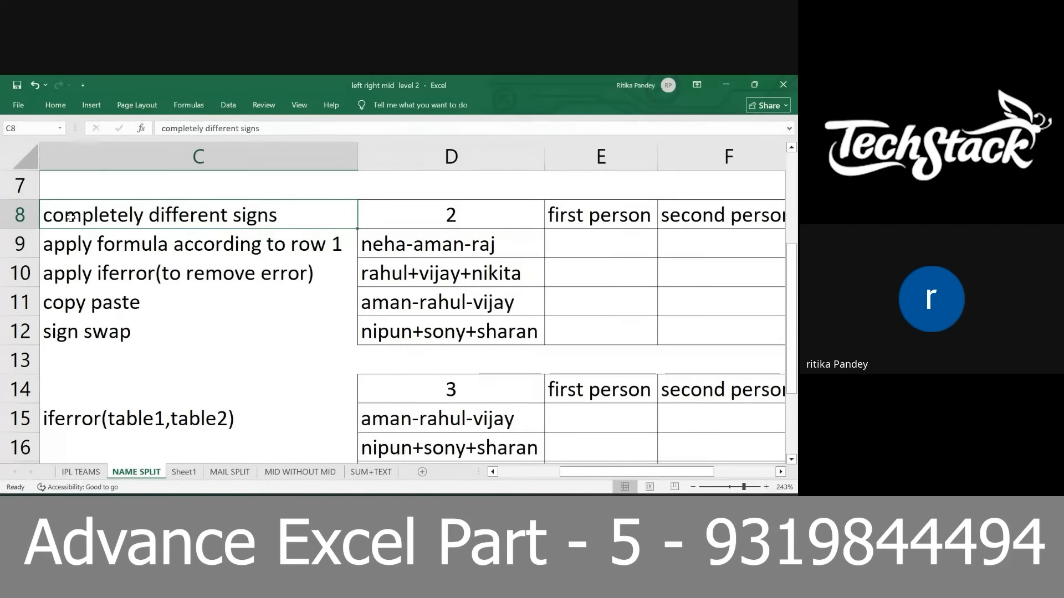
scroll(282, 274, "right", 1)
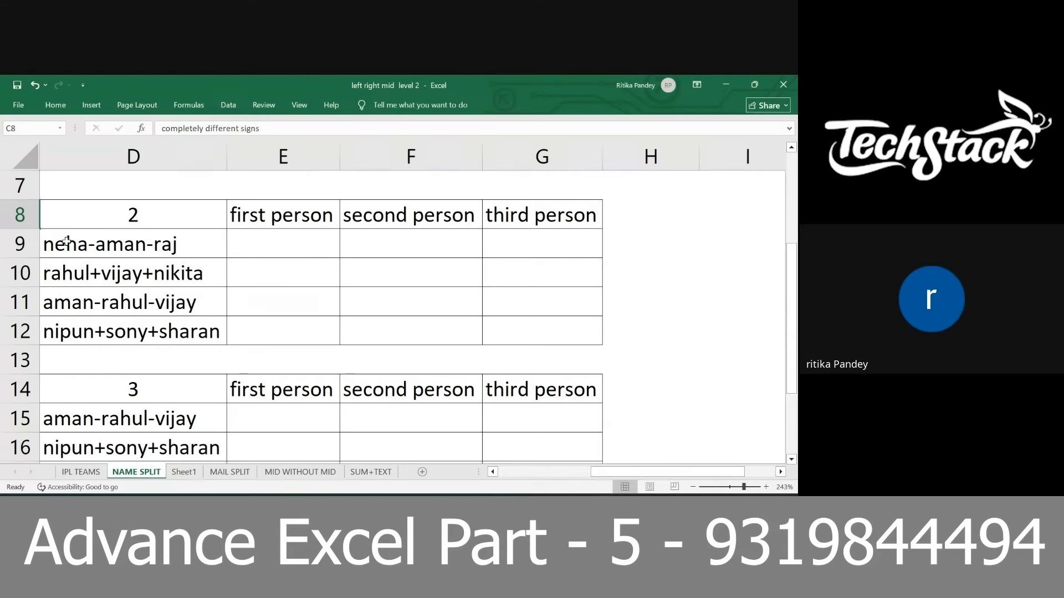
left_click(258, 260)
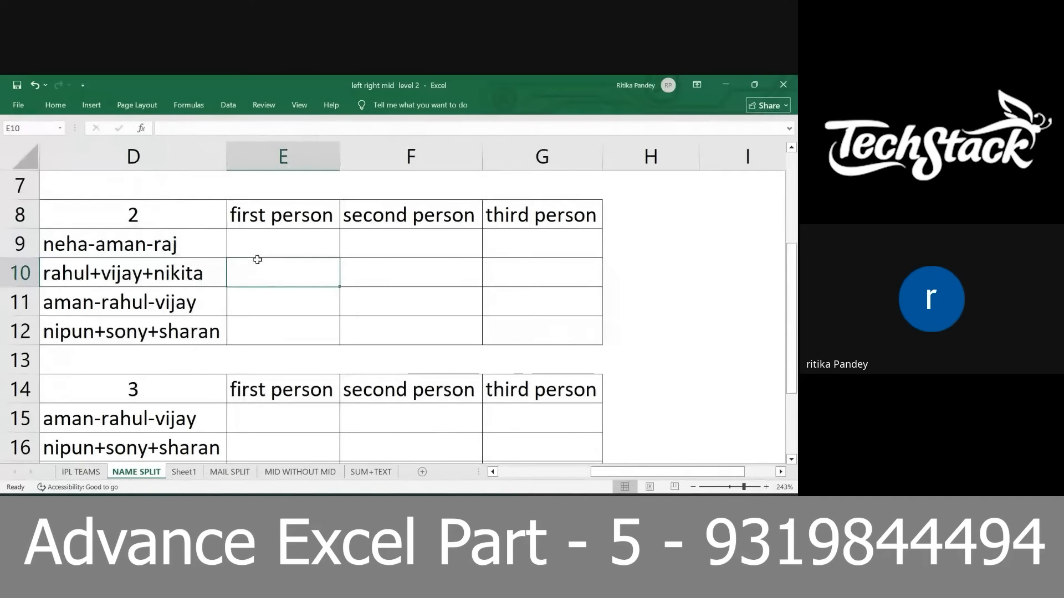
left_click(99, 240)
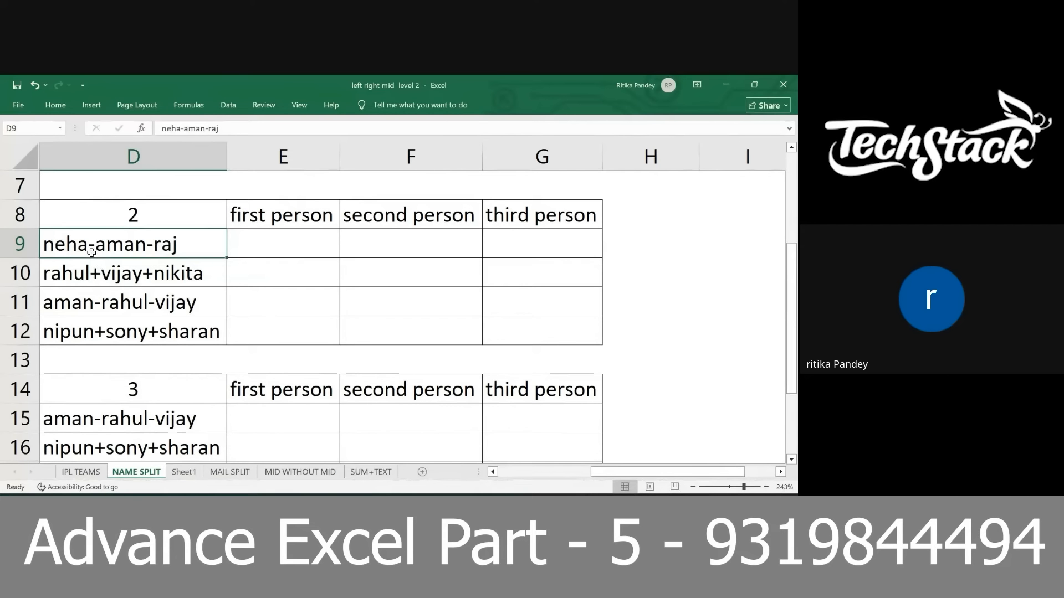
- Enter =LEFT(D9,FIND("-",D9)-1) in E9 to extract the first person, and fill the formula down to E12
left_click(285, 240)
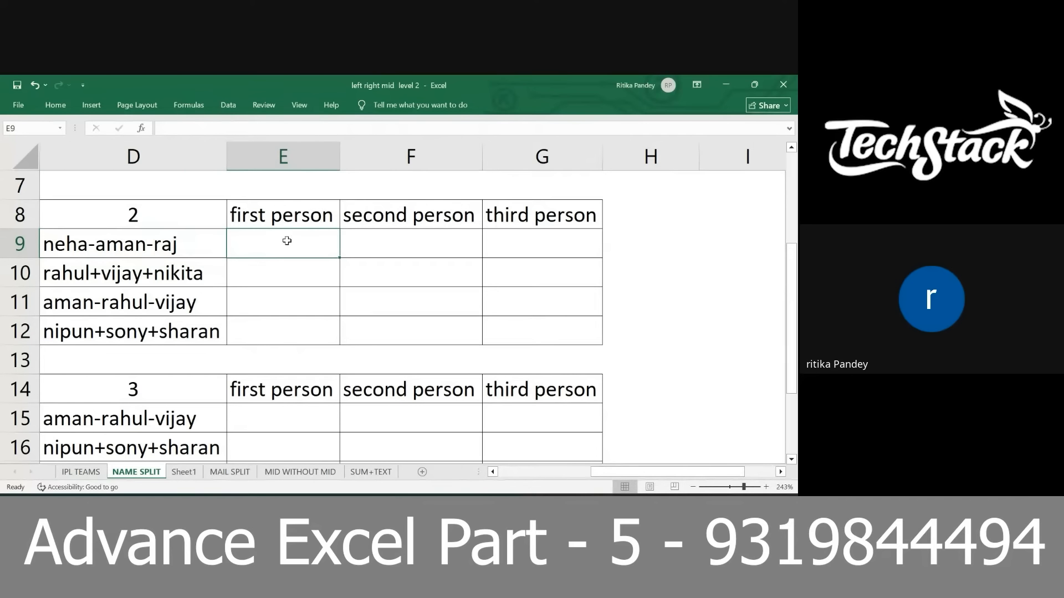
type("=left(")
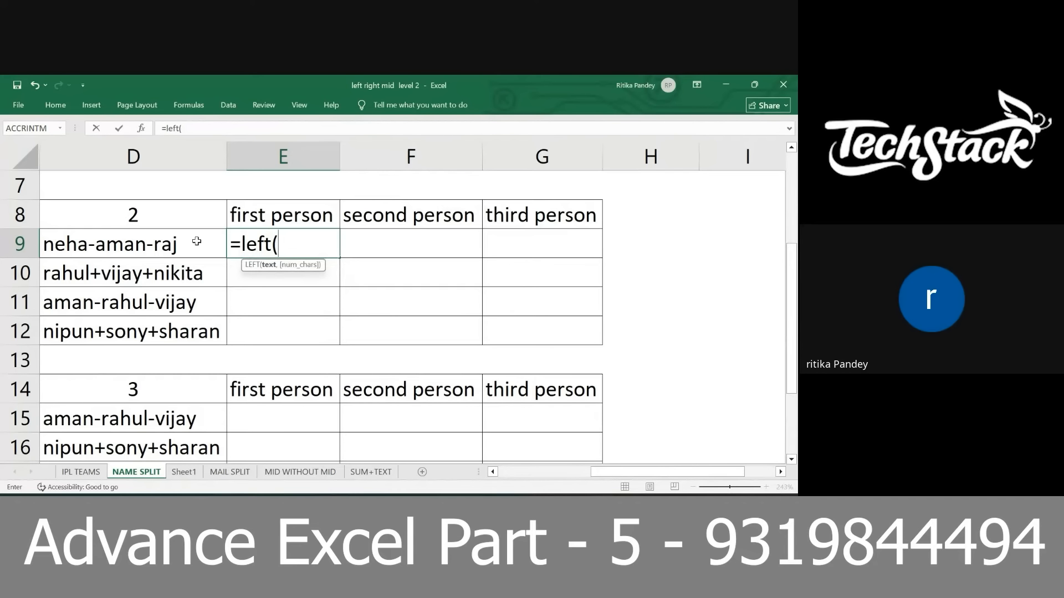
left_click(167, 242)
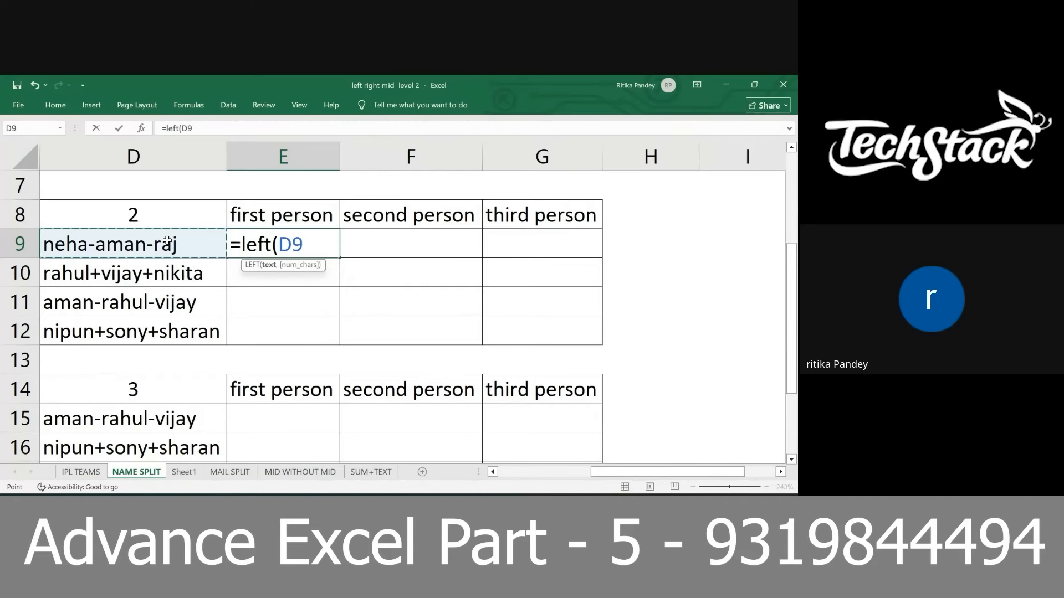
type(",find(")
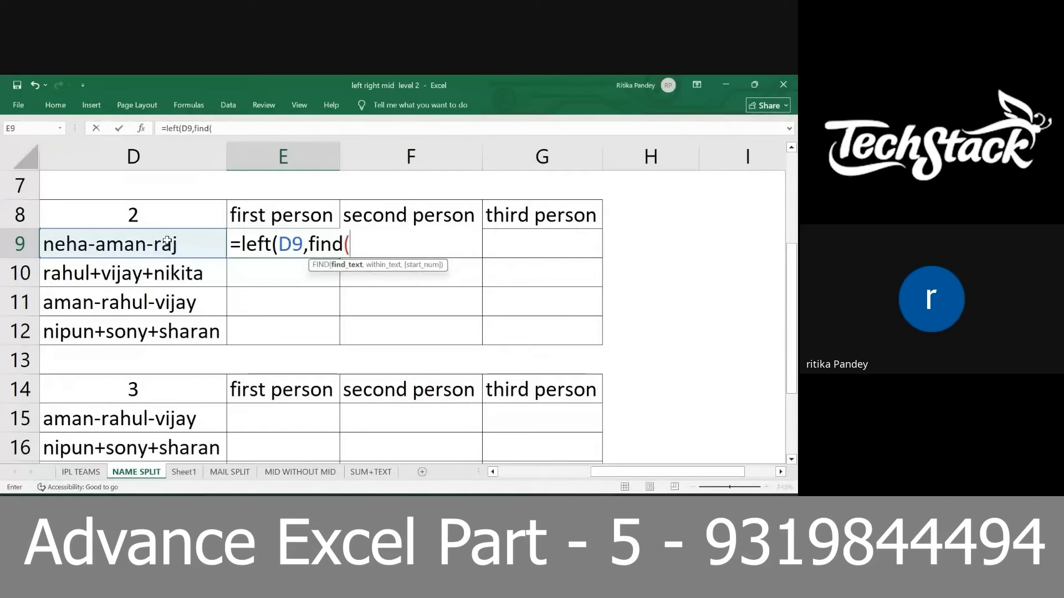
type("\"-\",")
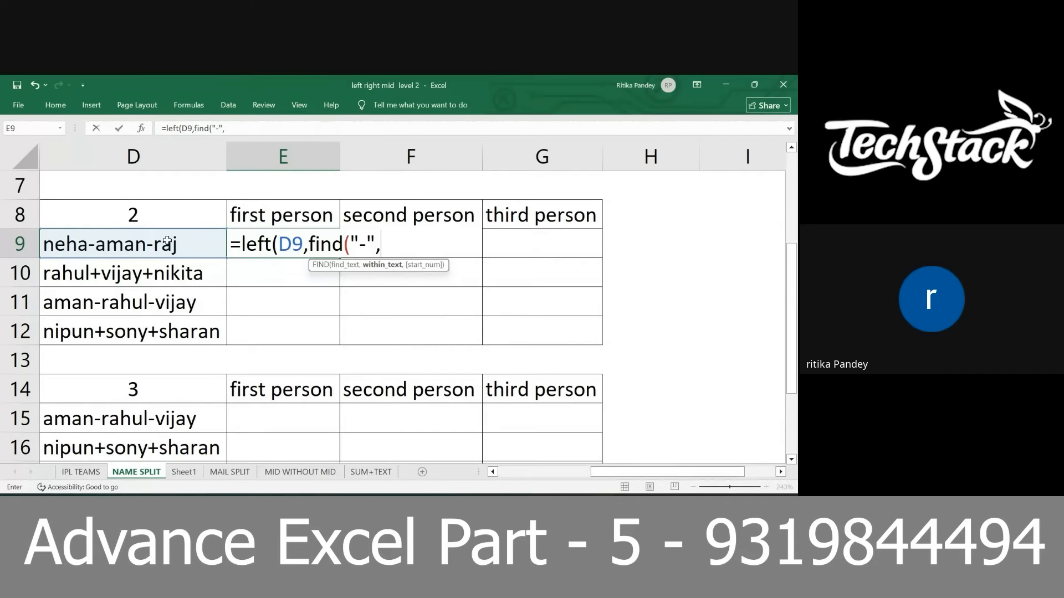
left_click(176, 243)
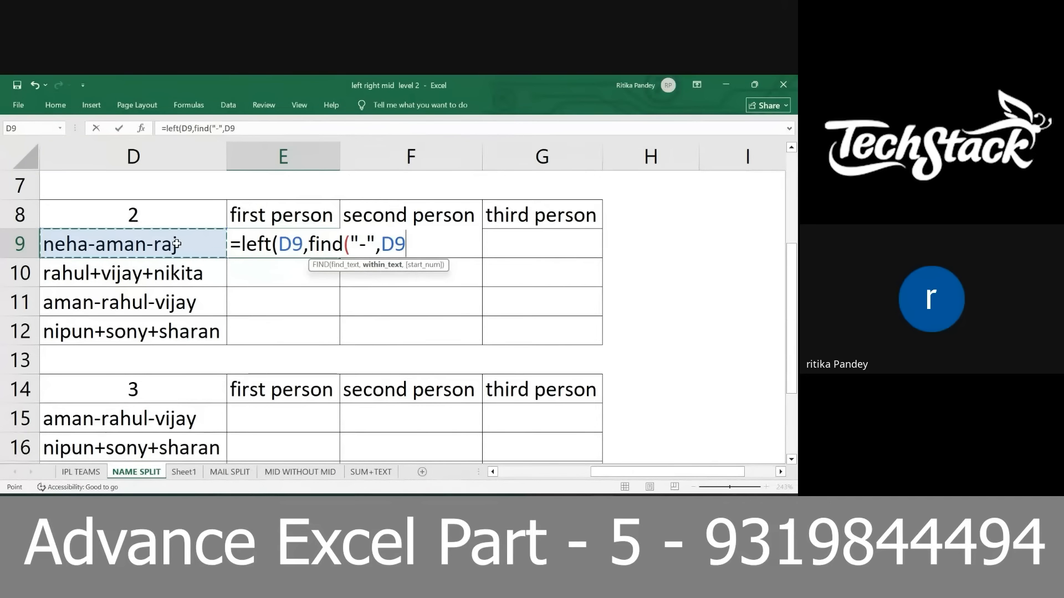
type(")-1")
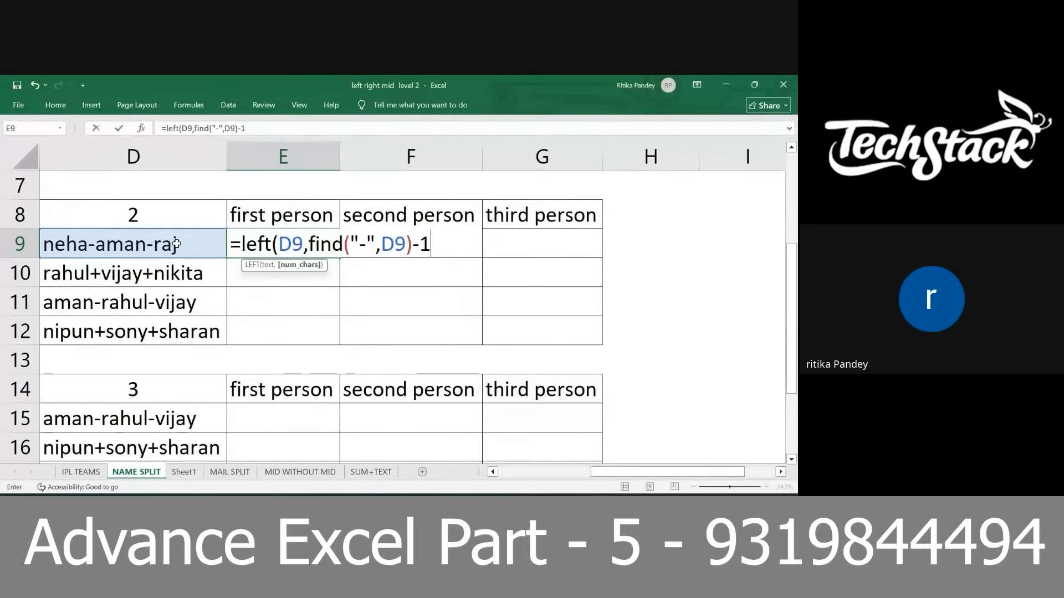
left_click_drag(279, 248, 431, 244)
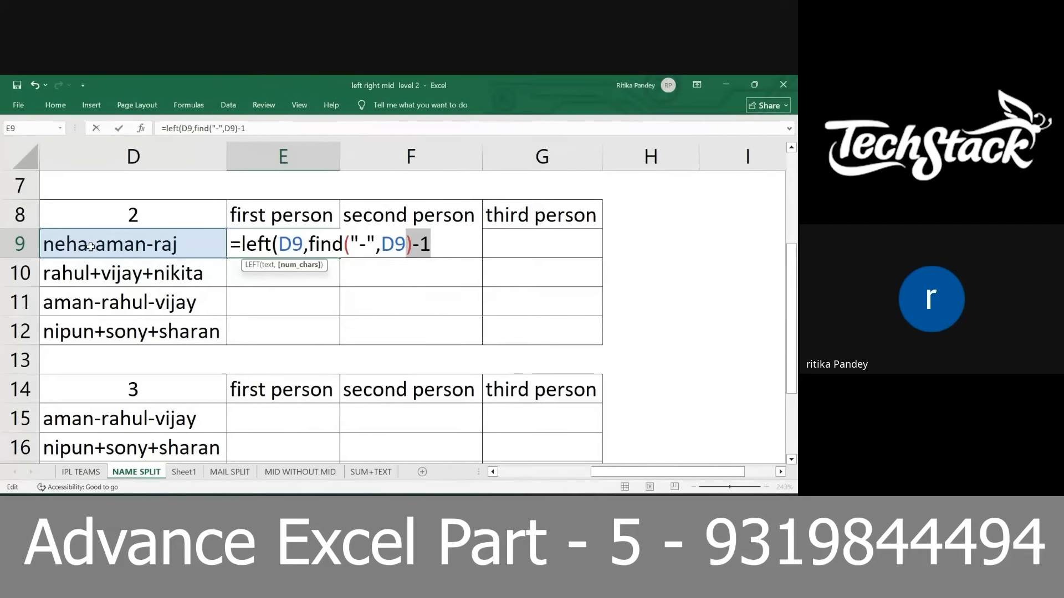
left_click(454, 249)
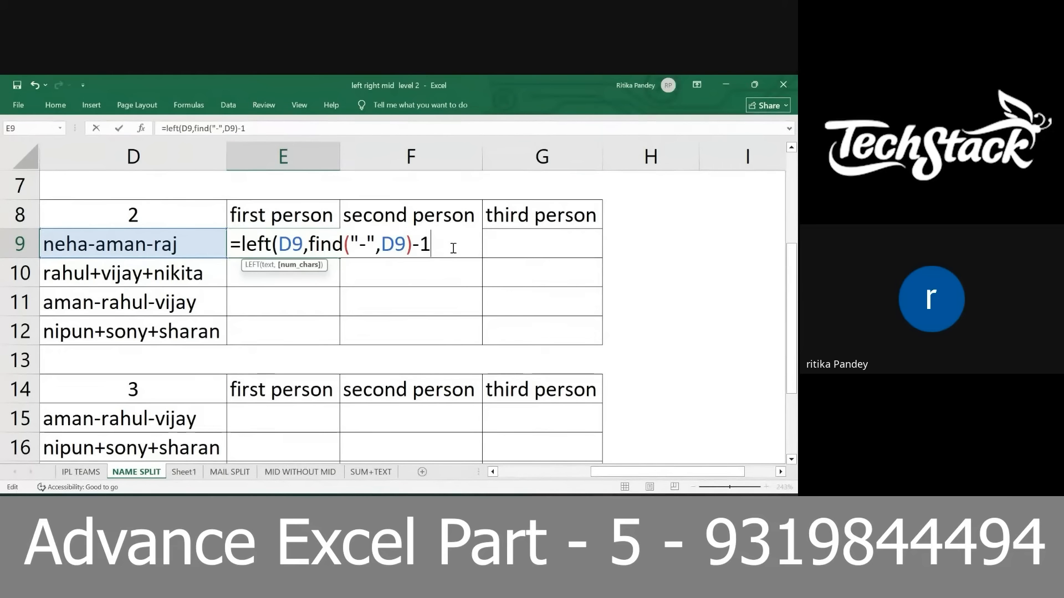
type(")")
key("Return")
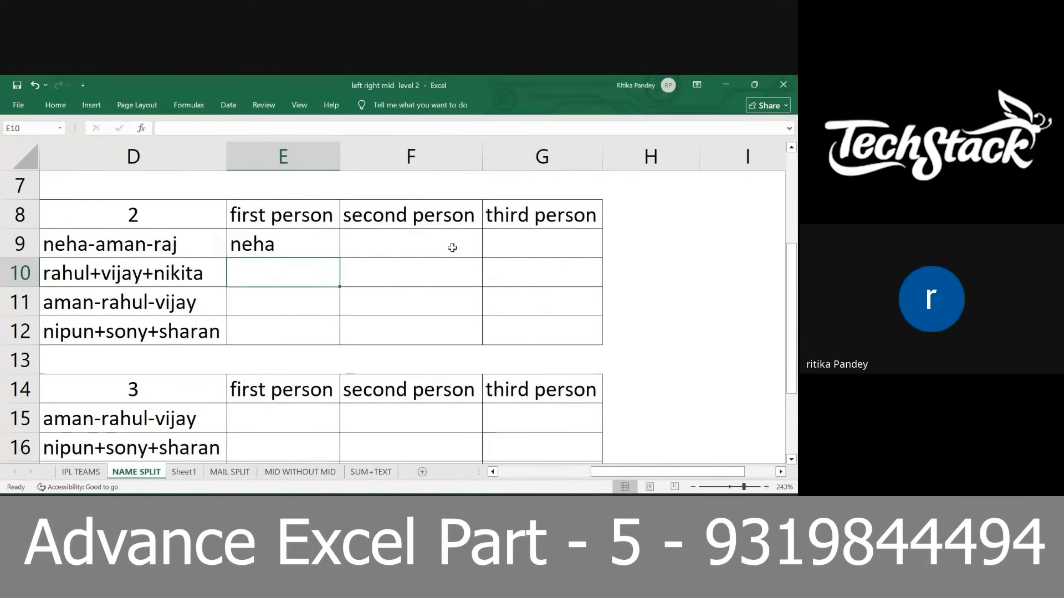
left_click_drag(285, 244, 292, 327)
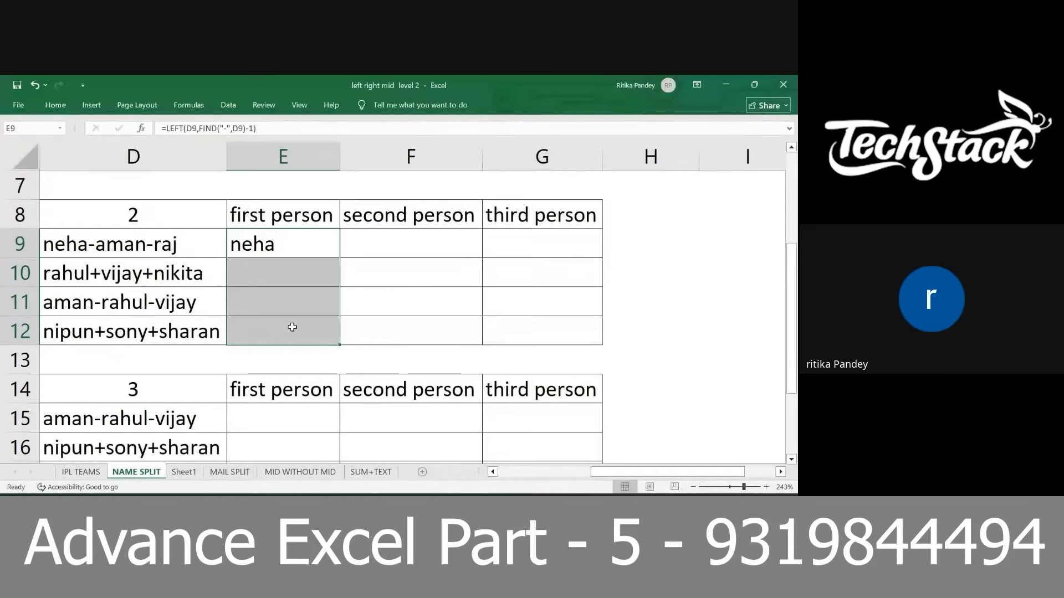
key("ctrl+d")
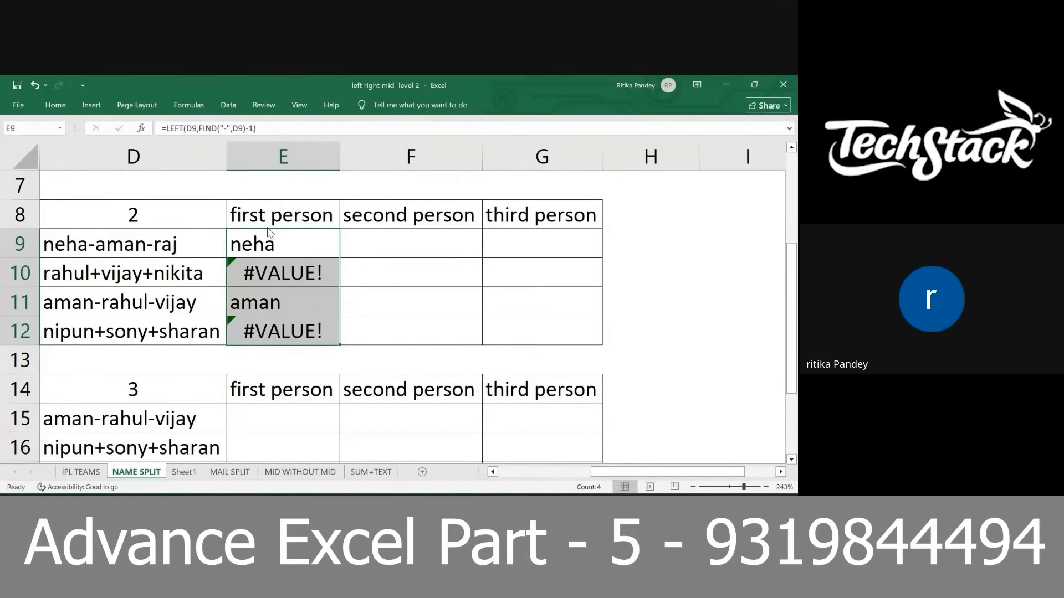
- Wrap the formula in E9 in IFERROR and repeat LEFT(D9,FIND("-",D9)-1) as its value_if_error argument
double_click(267, 248)
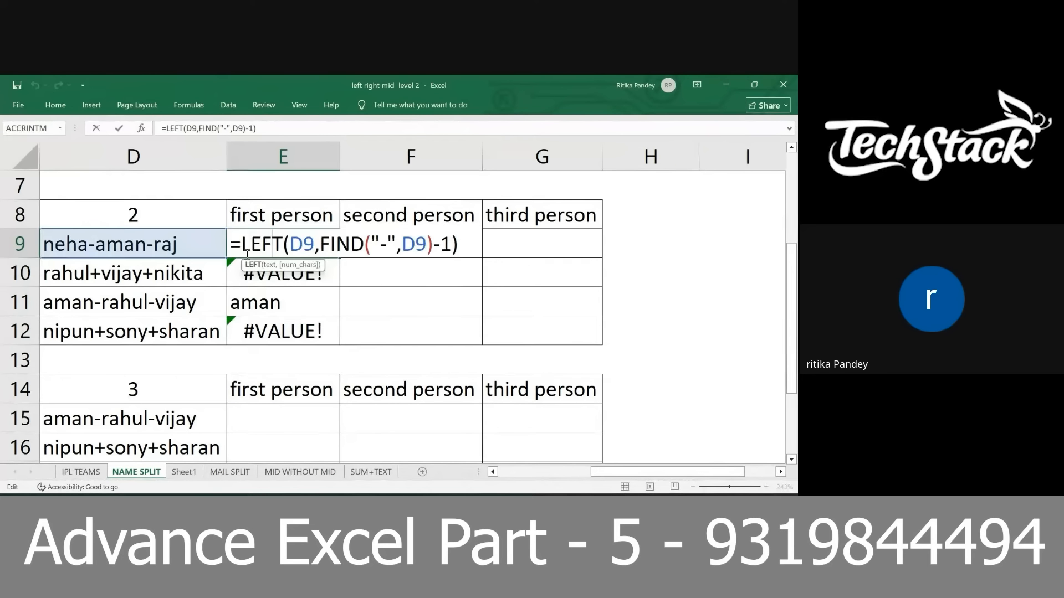
left_click(243, 247)
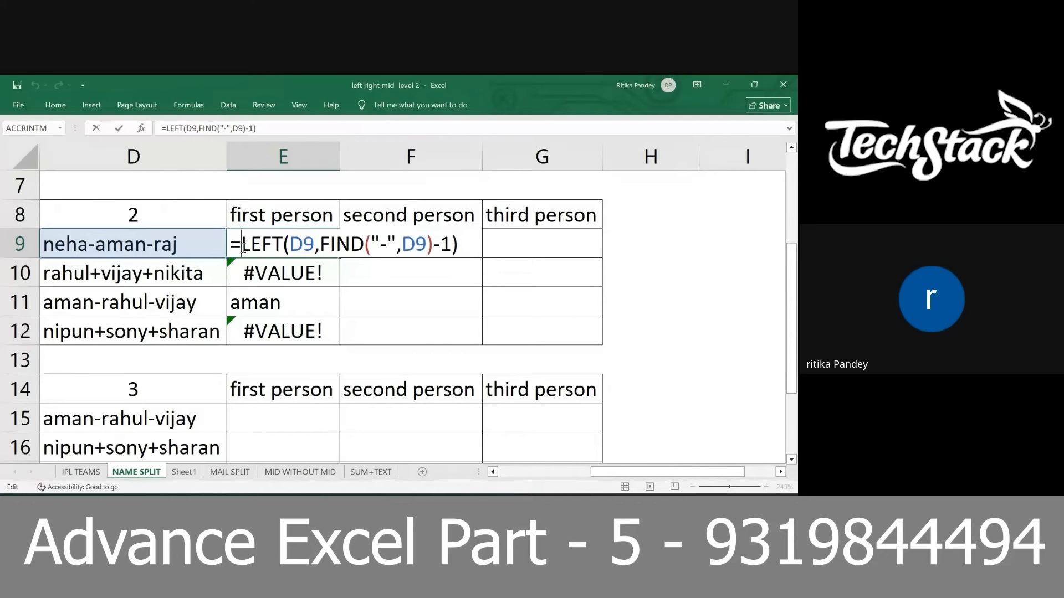
type("ifer")
key("Tab")
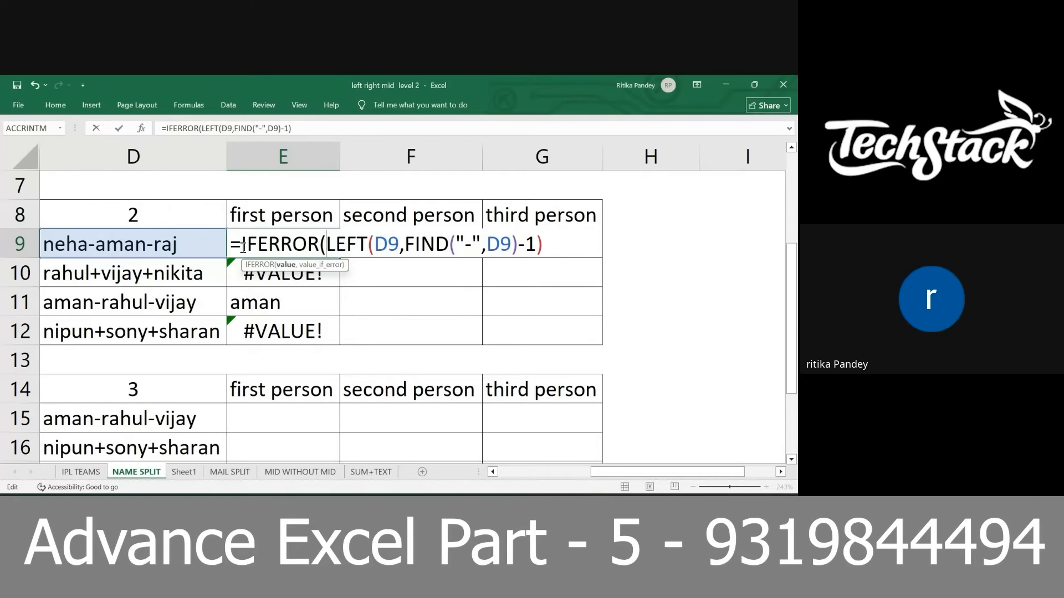
left_click(285, 265)
key("ctrl+c")
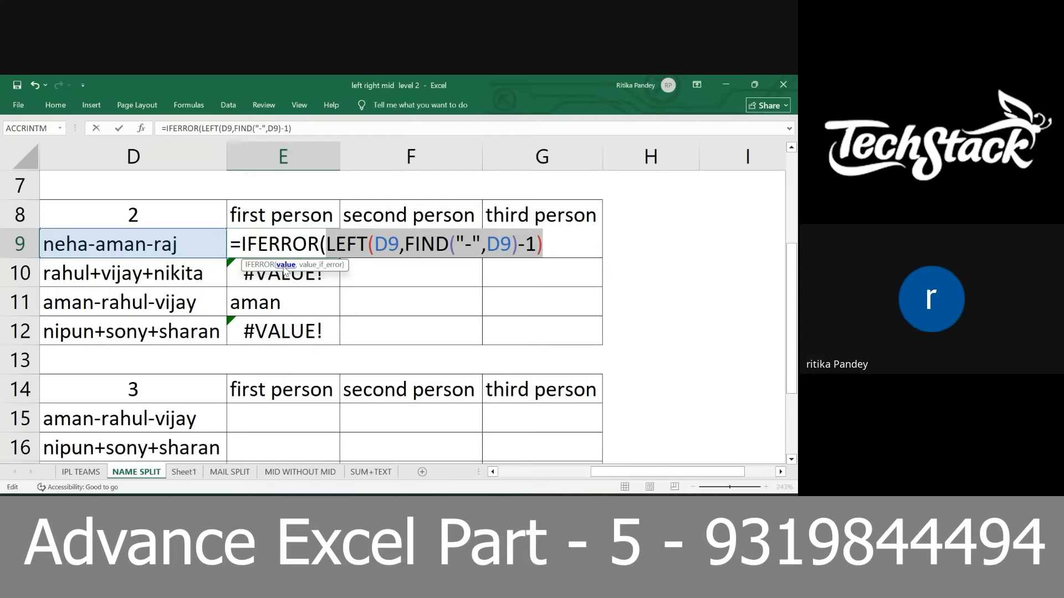
left_click(591, 244)
type(",")
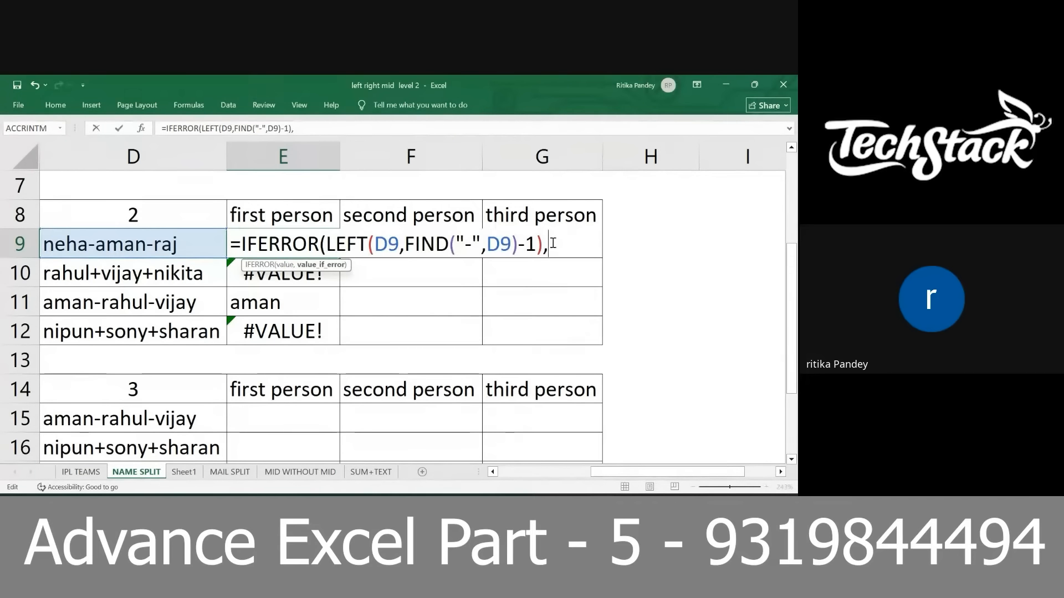
key("ctrl+v")
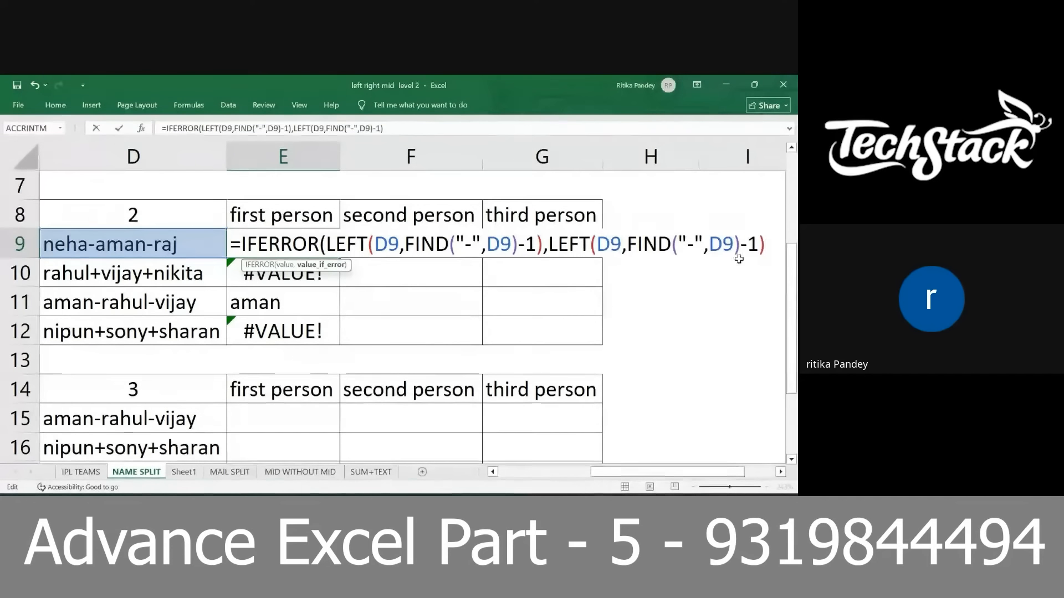
- Change the separator in E9's second FIND to "+", check both IFERROR arguments, and close the formula's parenthesis
left_click(696, 247)
key("BackSpace")
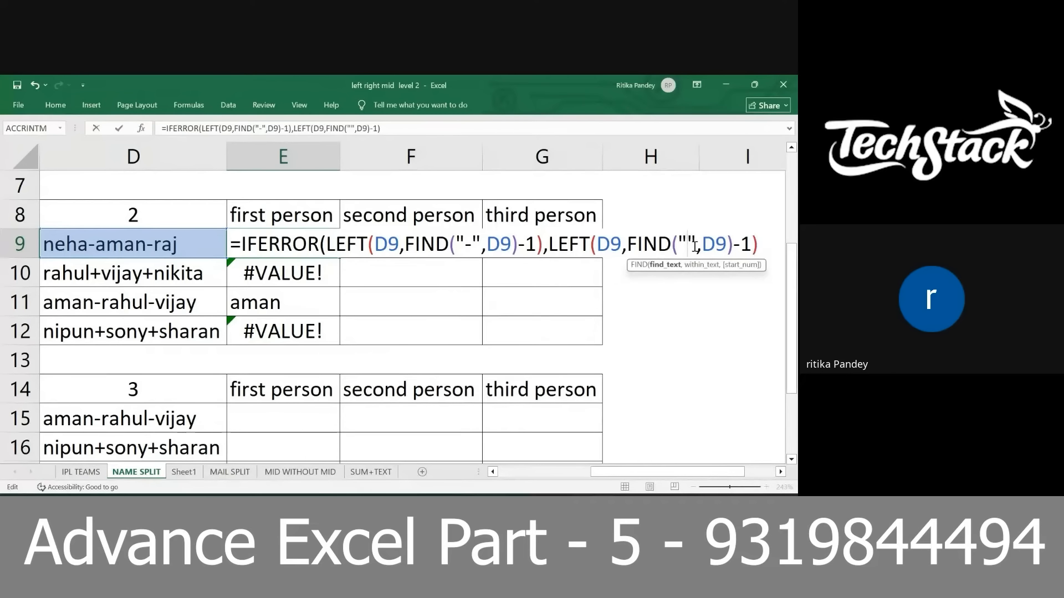
type("+")
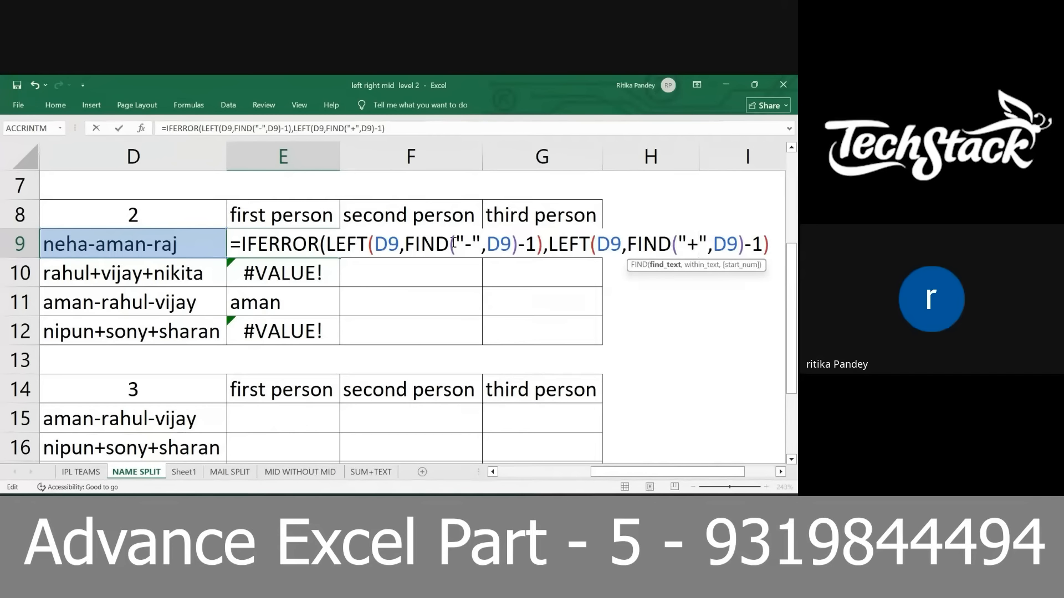
left_click_drag(336, 244, 542, 246)
left_click(336, 248)
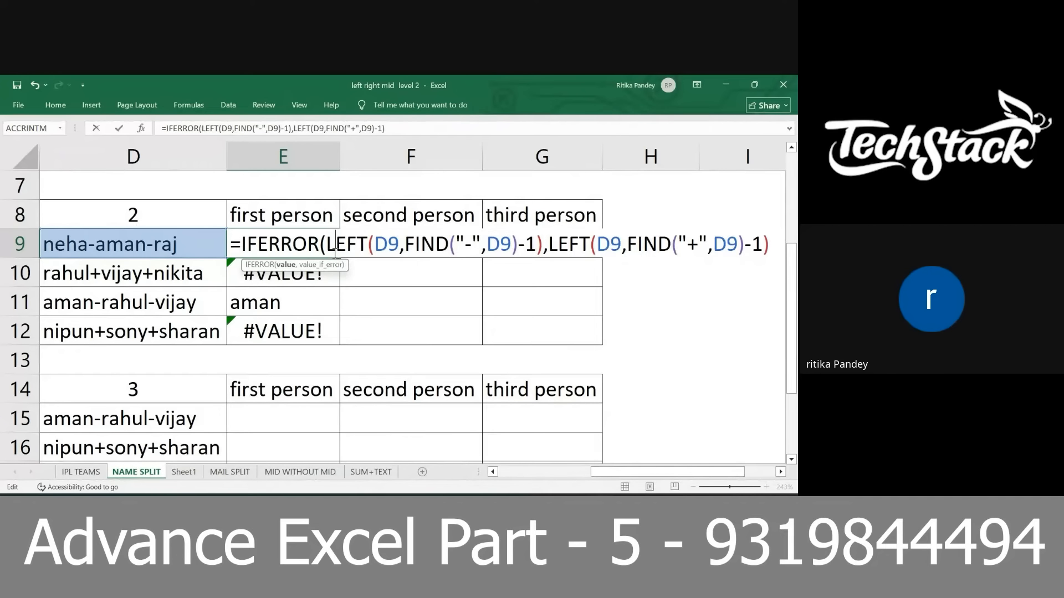
left_click(286, 265)
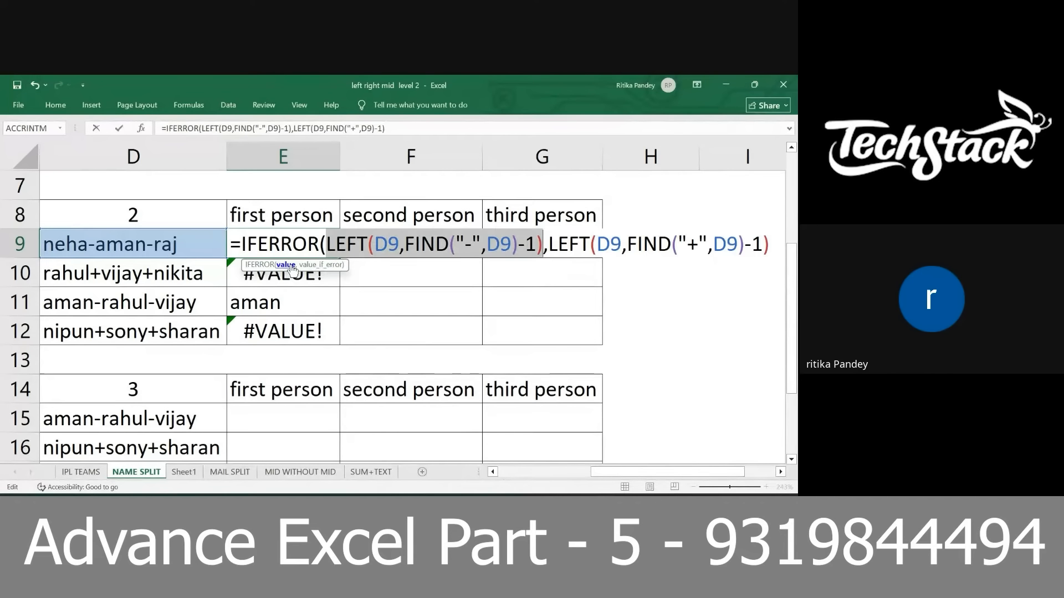
left_click(322, 265)
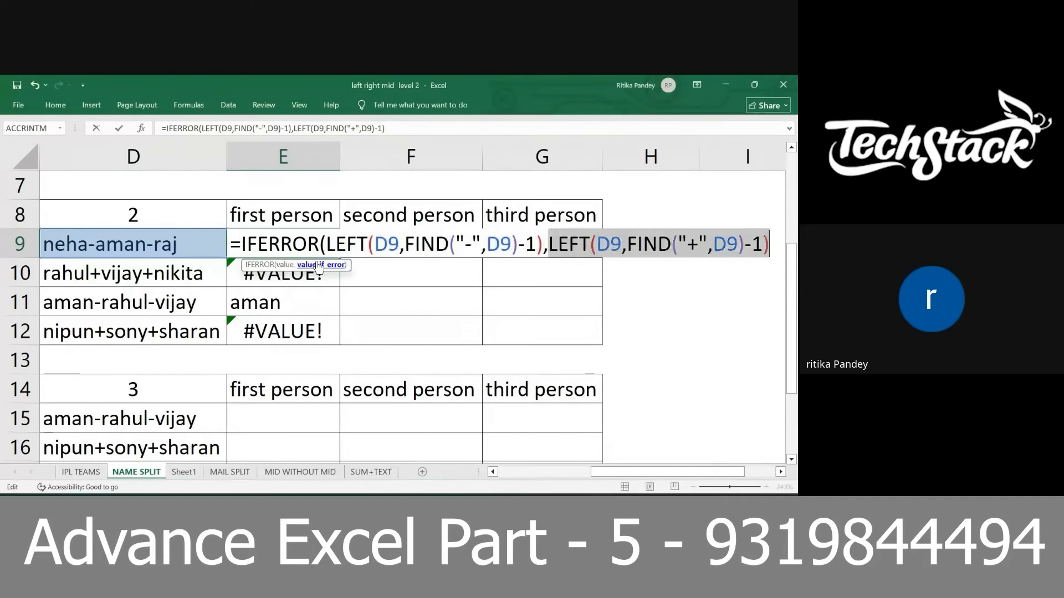
left_click(768, 245)
type(")")
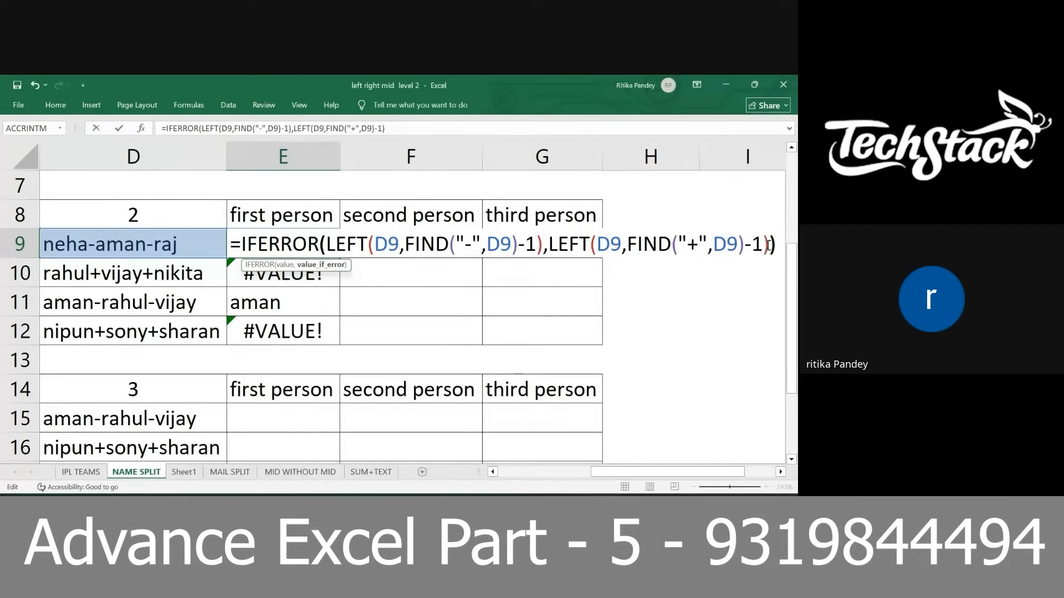
- Commit the IFERROR formula in E9 as an array formula and fill it down to E12
key("ctrl+shift+Return")
key("ctrl+shift+Down")
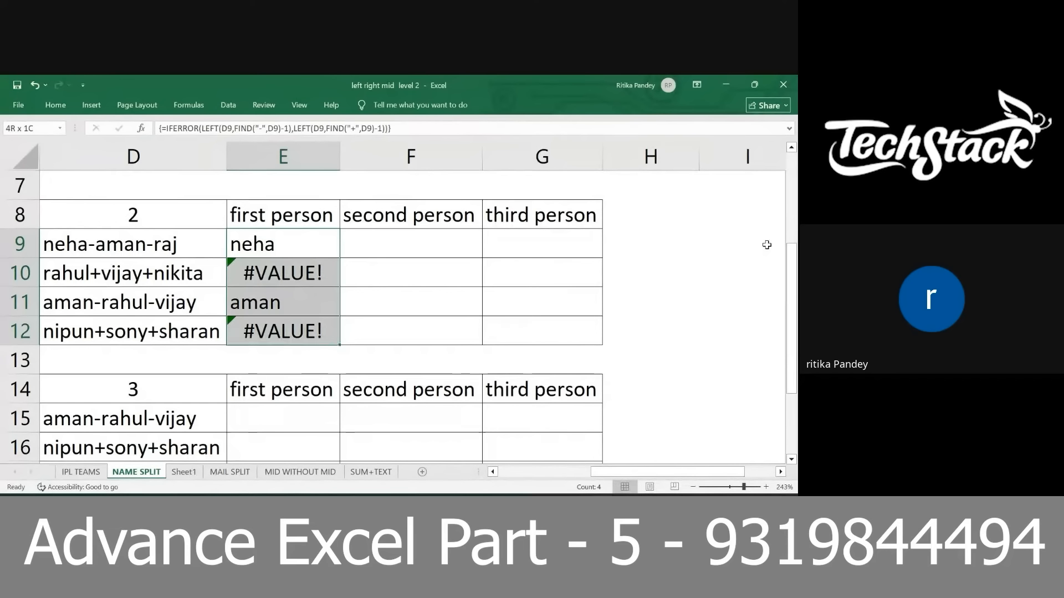
key("ctrl+d")
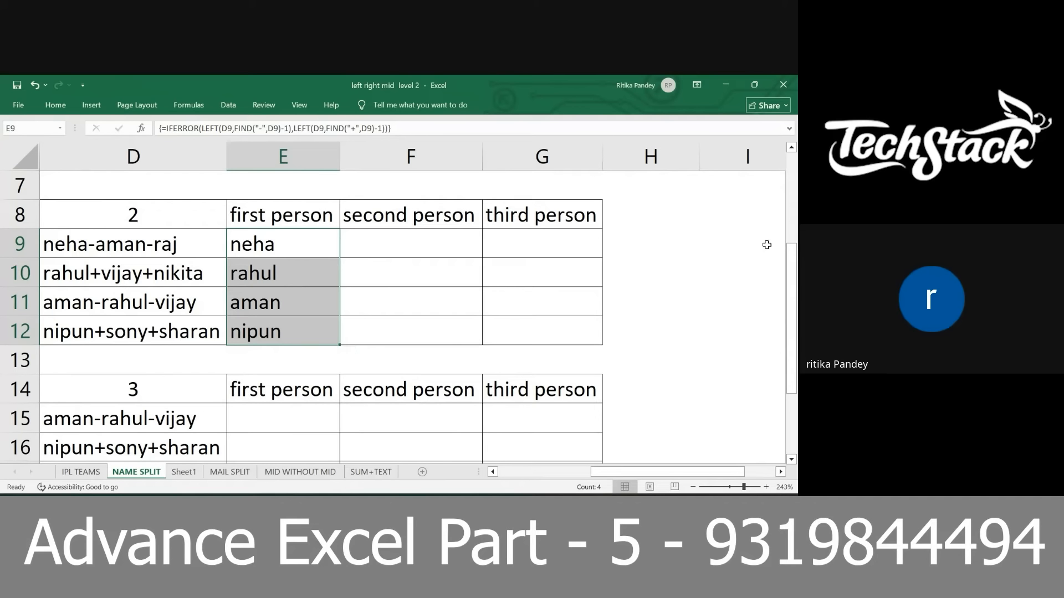
- Review the IFERROR arguments in E9 and compare the first-person formulas of table 2 with the notes in column C
double_click(301, 236)
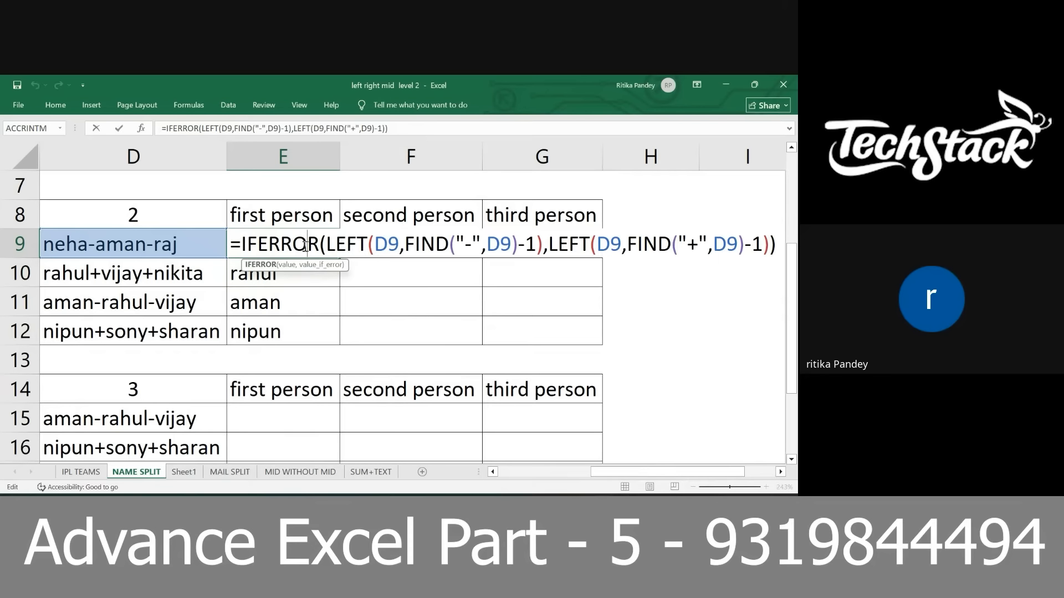
left_click(291, 265)
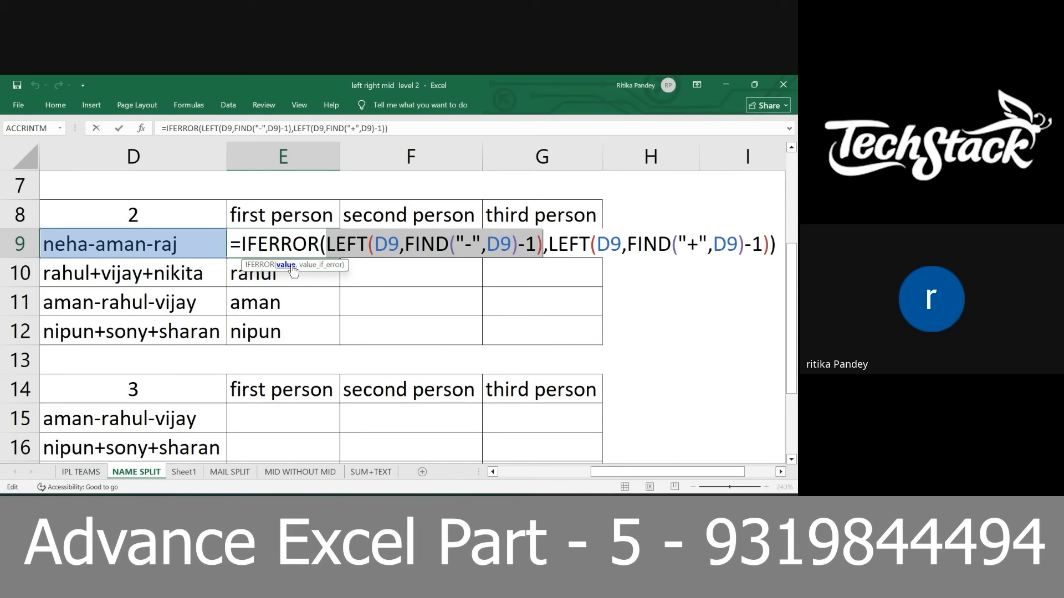
left_click(549, 254)
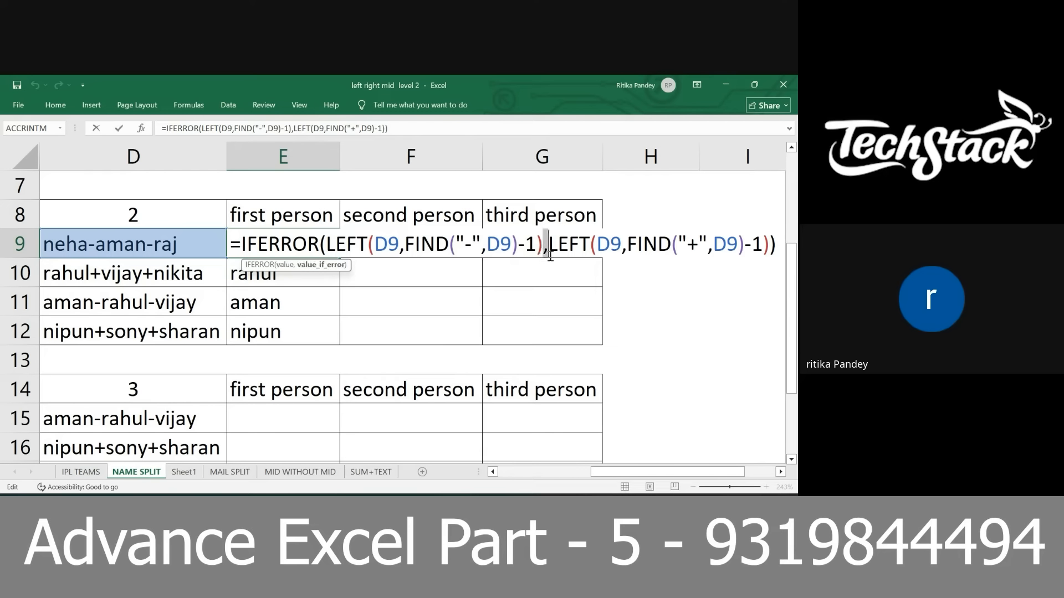
left_click(315, 265)
key("ctrl+shift+Return")
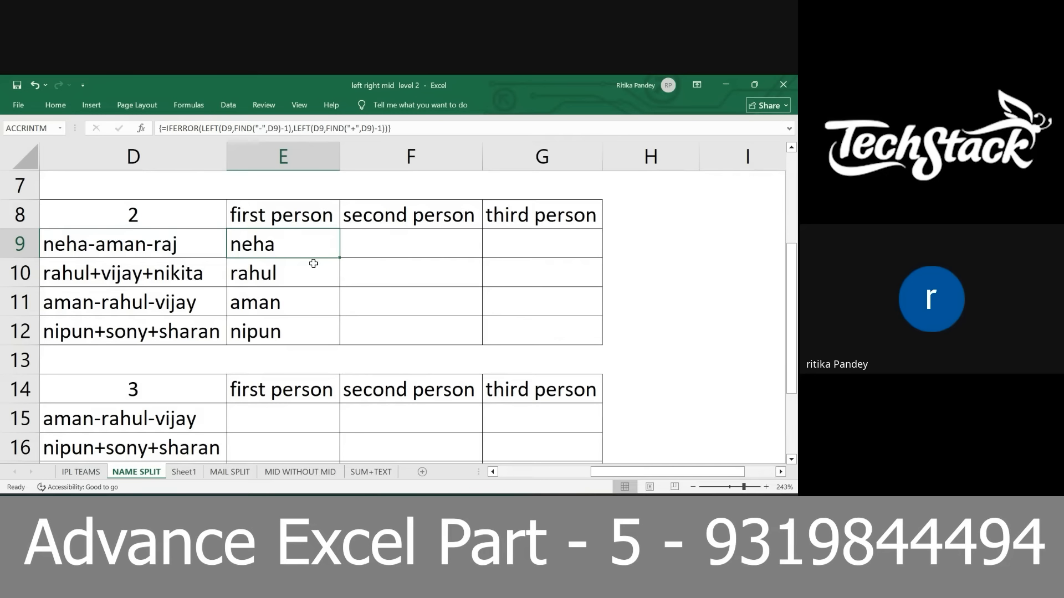
scroll(311, 266, "left", 3)
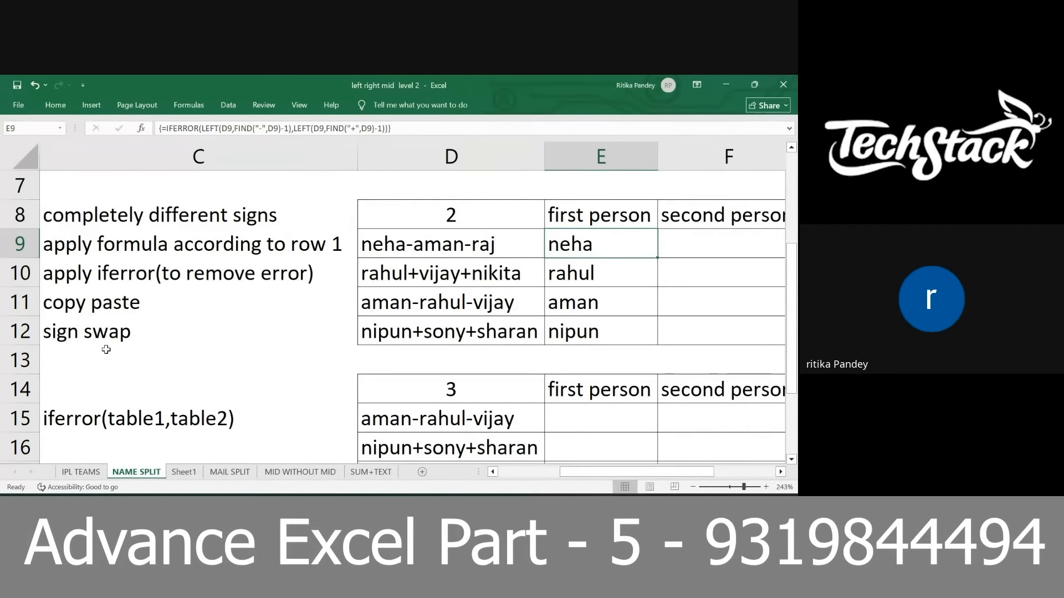
double_click(584, 251)
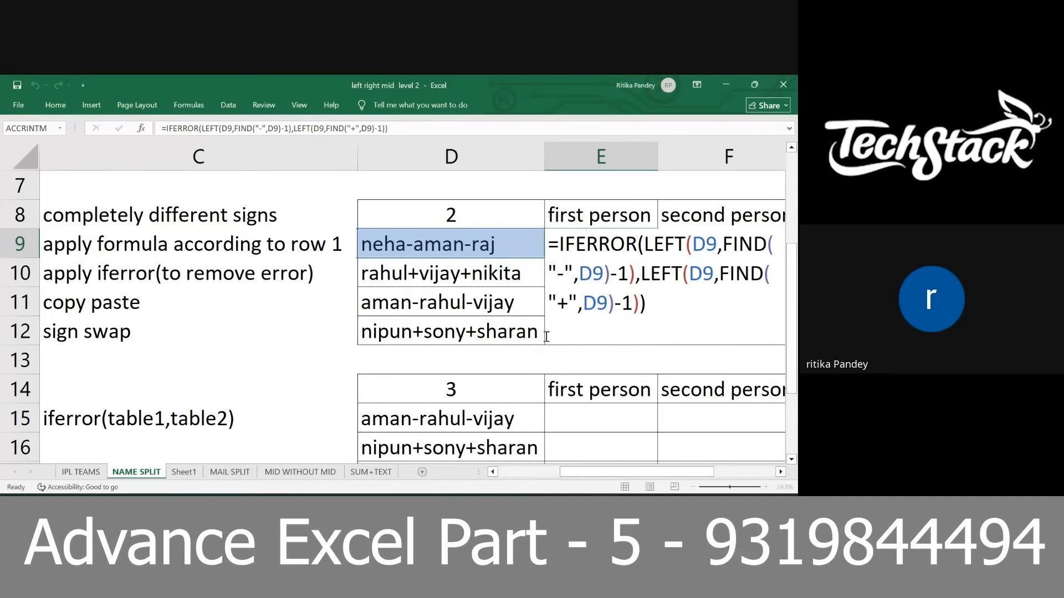
key("ctrl+shift+Return")
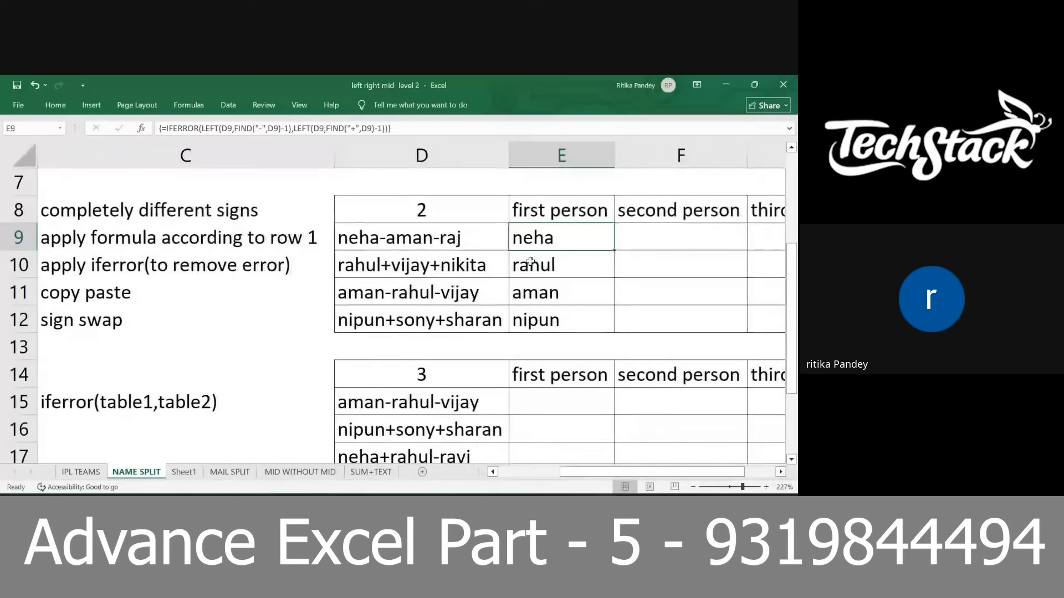
left_click(531, 261)
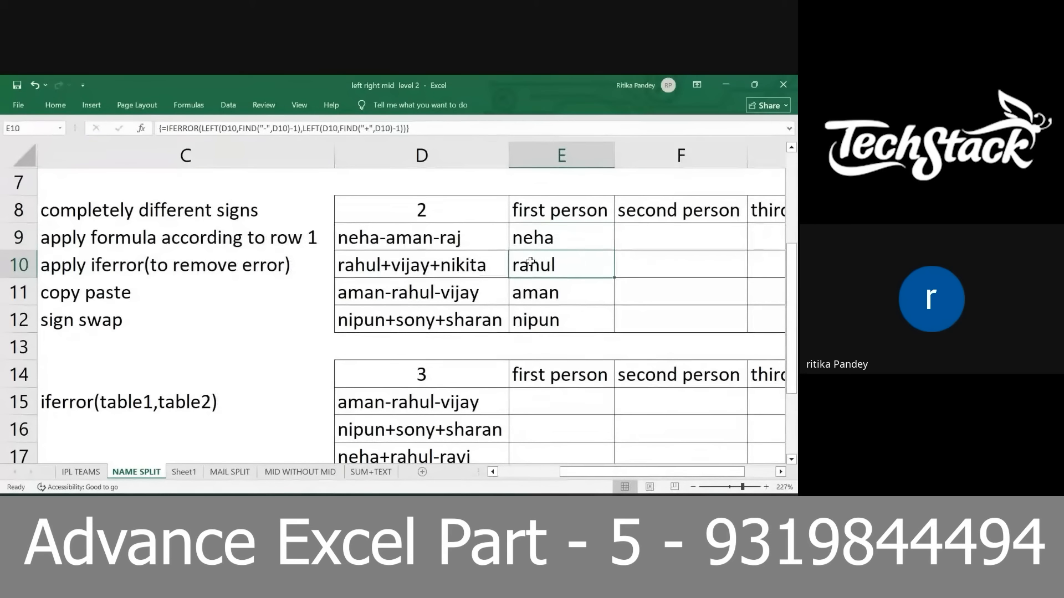
double_click(541, 232)
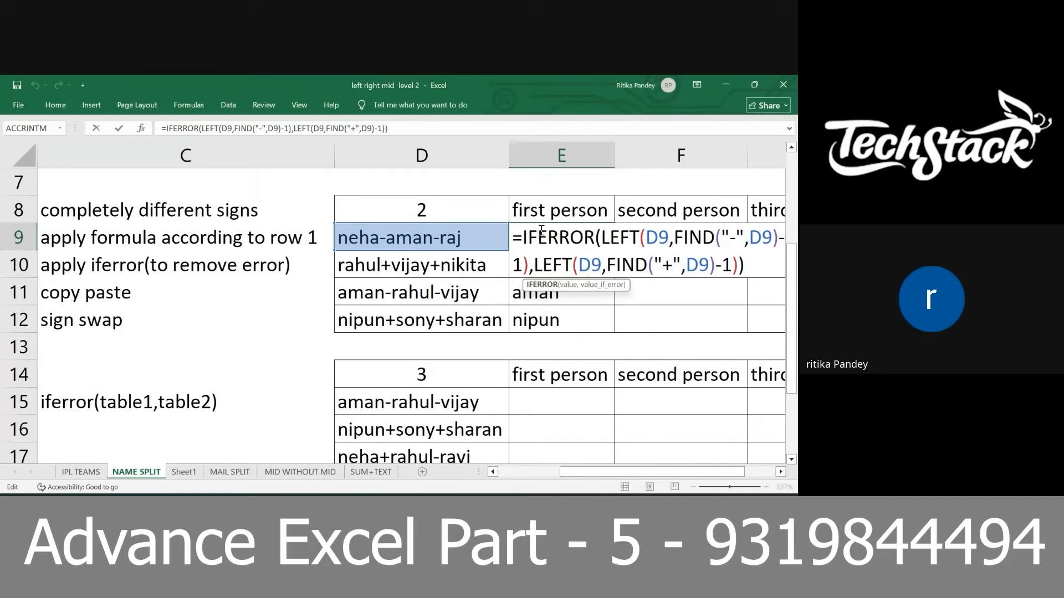
key("ctrl+shift+Return")
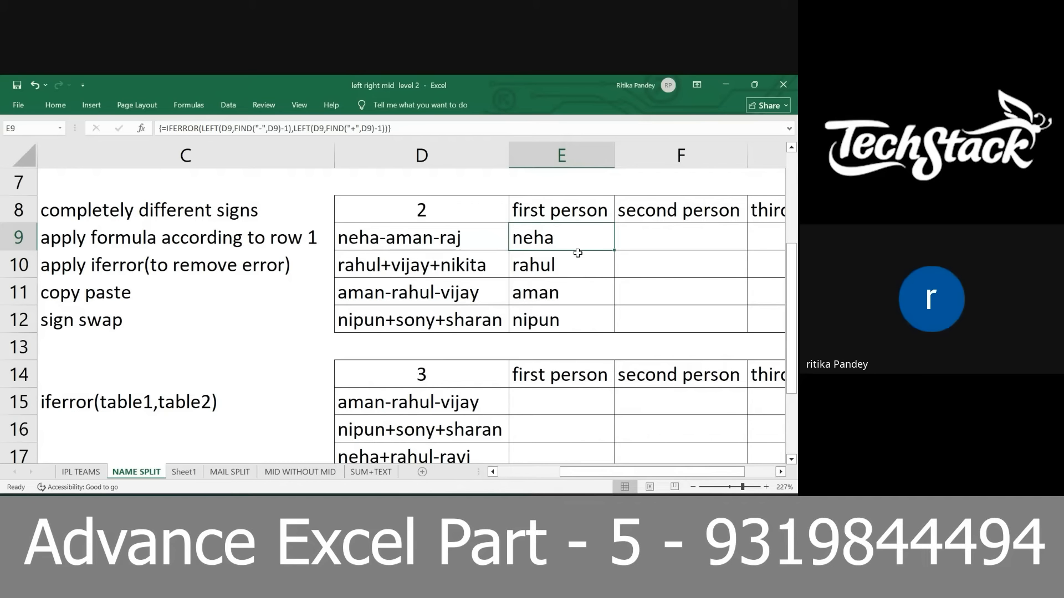
double_click(567, 231)
key("Escape")
left_click(555, 287)
- Examine table 1 on NAME SPLIT: the order of the "+" and "-" separators in D3:D6 and the notes in column C
scroll(556, 286, "up", 3)
scroll(609, 256, "down", 1)
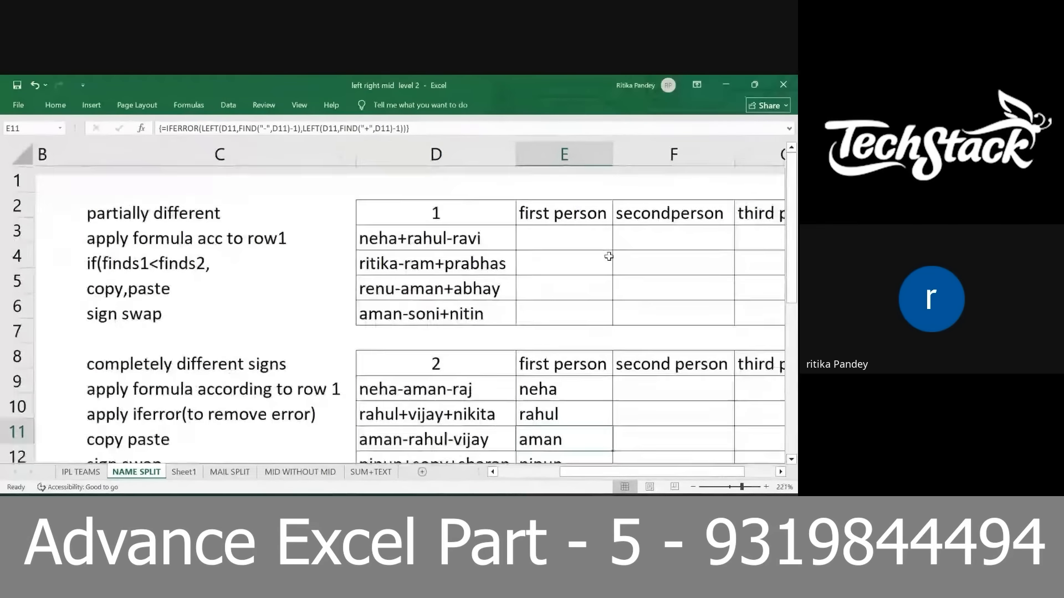
scroll(608, 256, "down", 5)
left_click(495, 206)
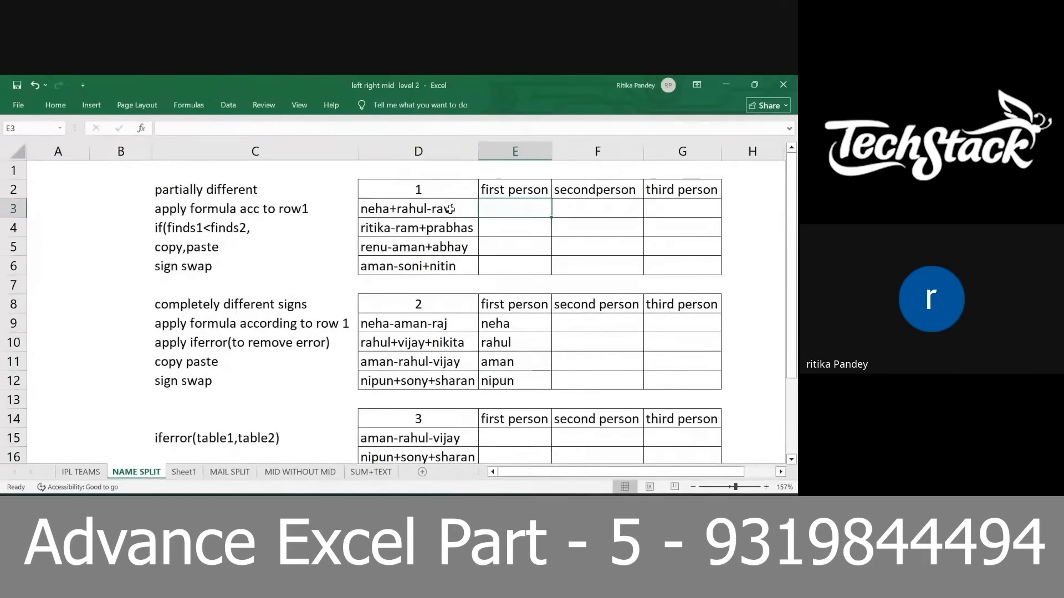
scroll(449, 209, "up", 2)
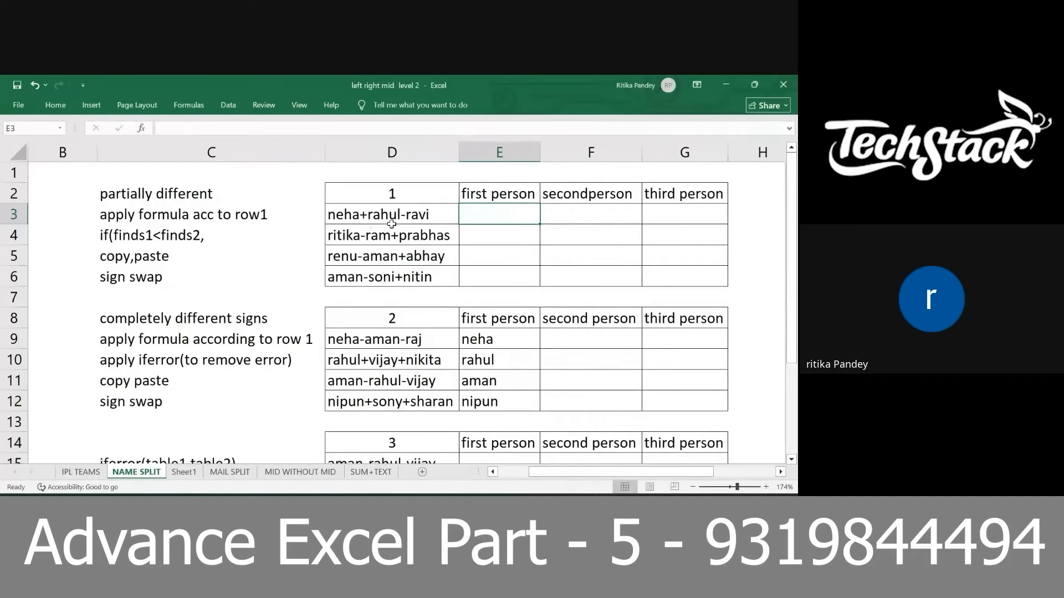
scroll(284, 297, "up", 2)
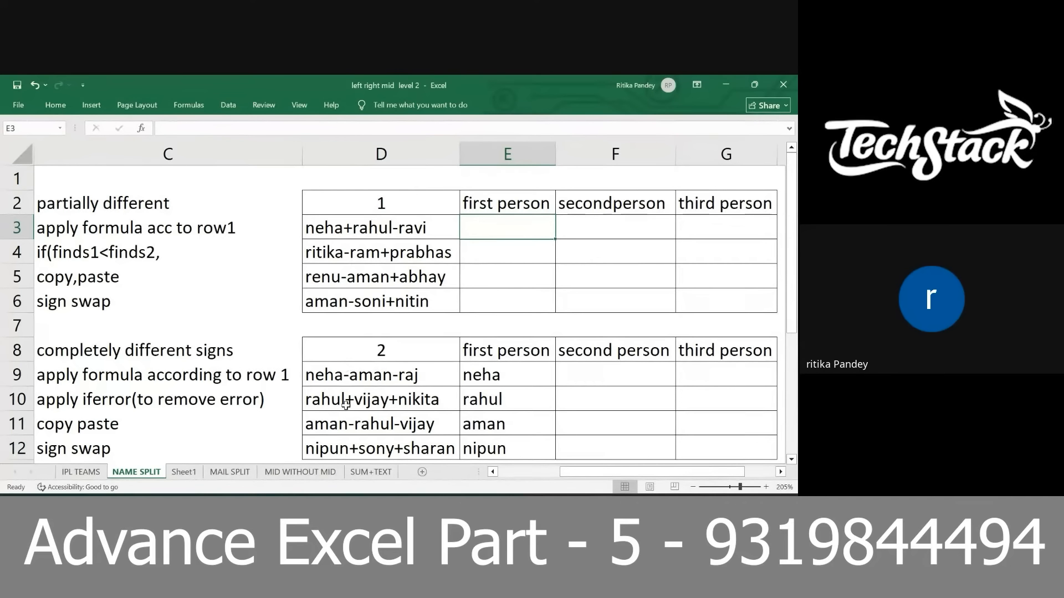
left_click(394, 283)
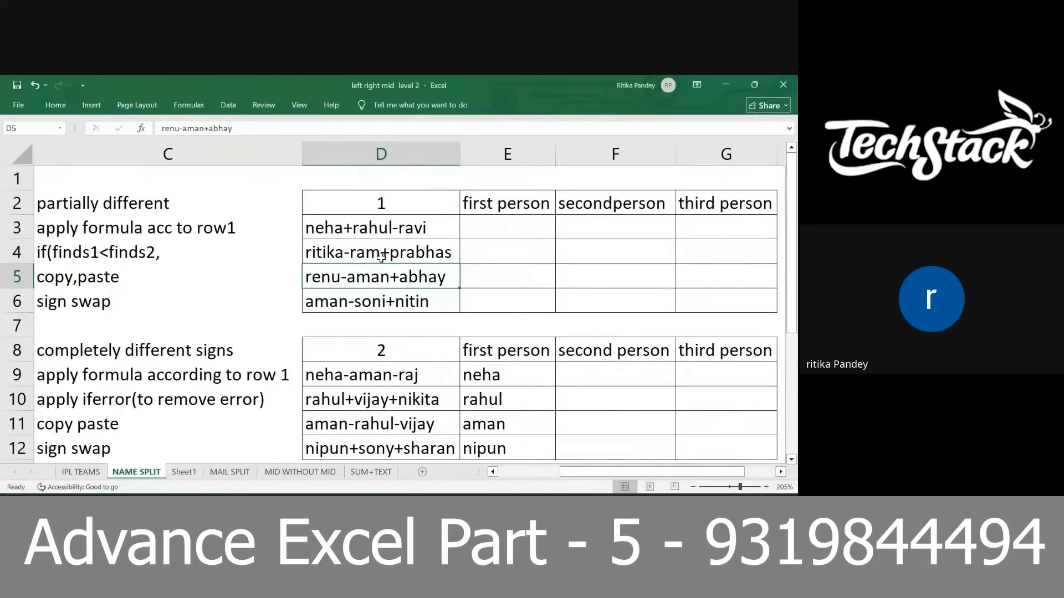
left_click(327, 213)
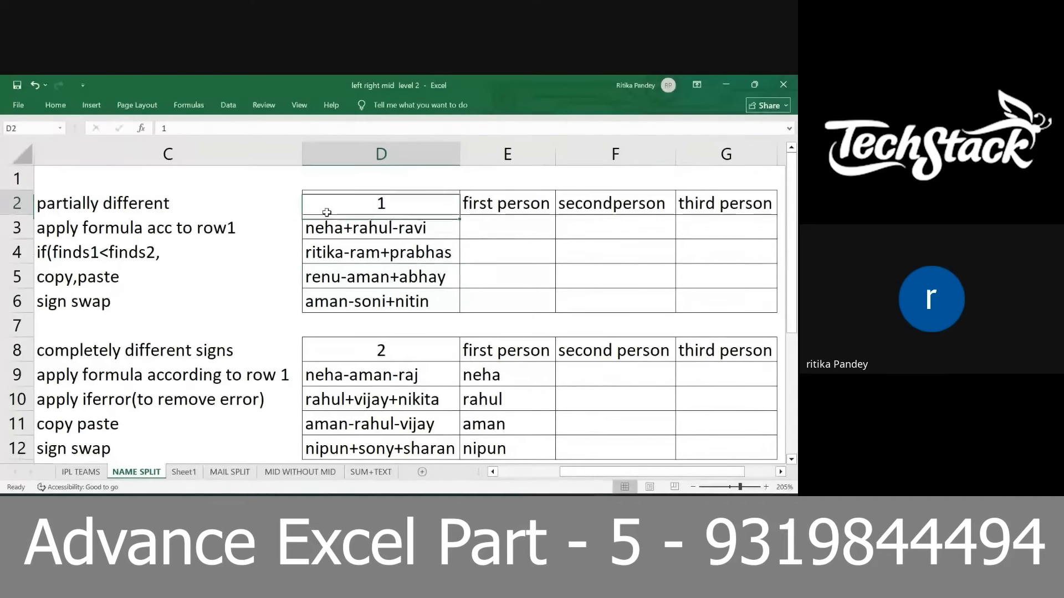
double_click(344, 228)
double_click(344, 228)
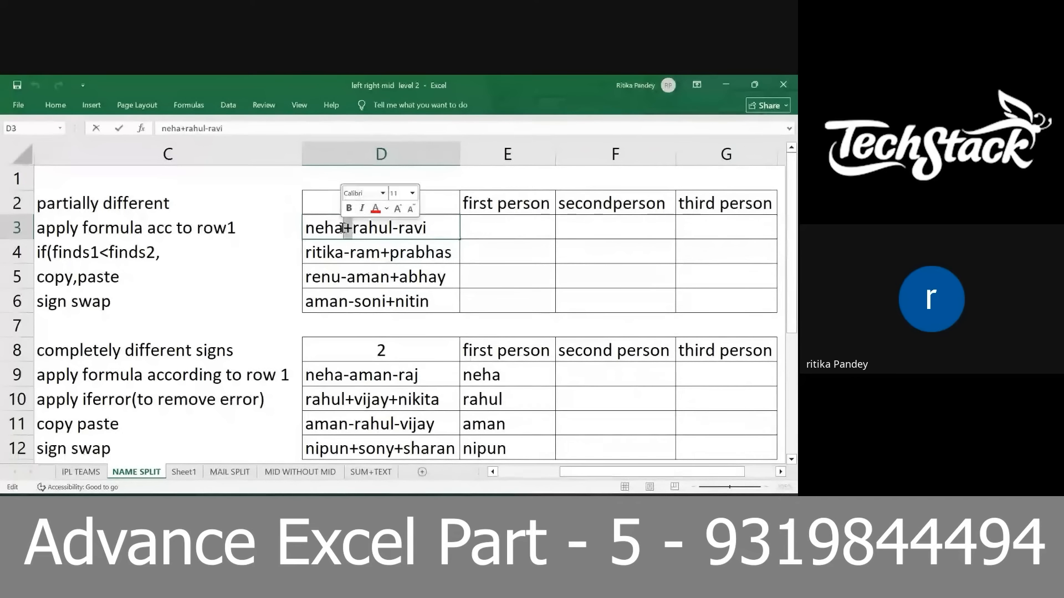
double_click(345, 252)
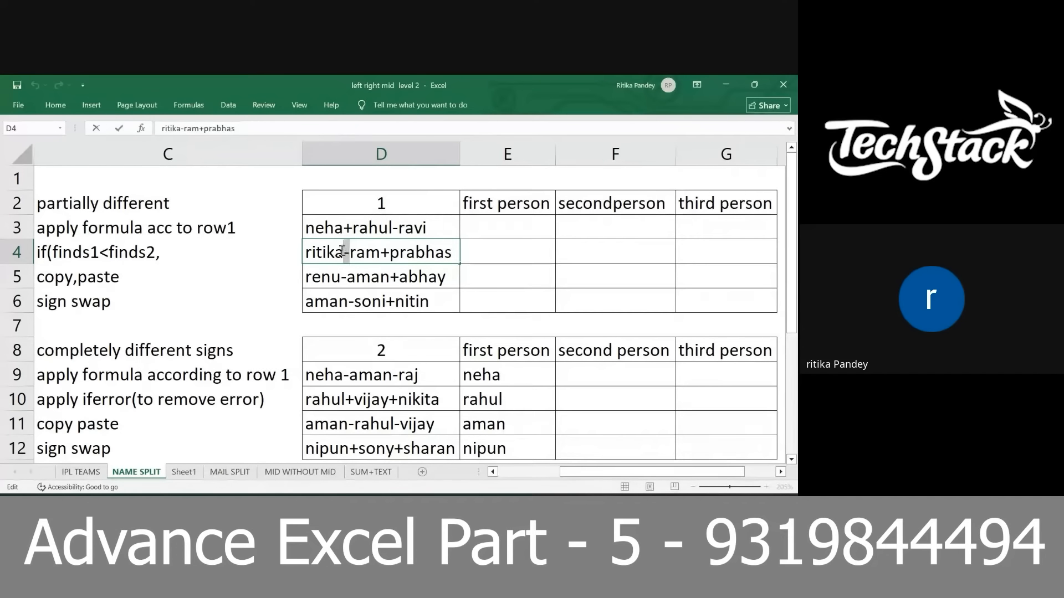
left_click(468, 247)
- Build the first-person formula =left(D3,find("+",D3)-1) in E3 and highlight its D3 text argument
left_click(507, 229)
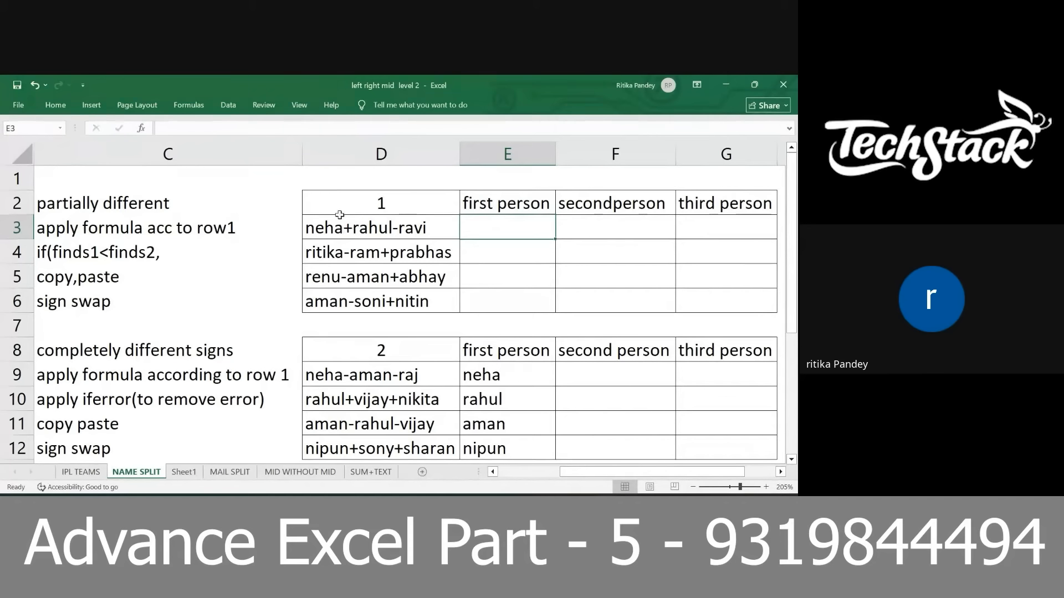
type("=left(")
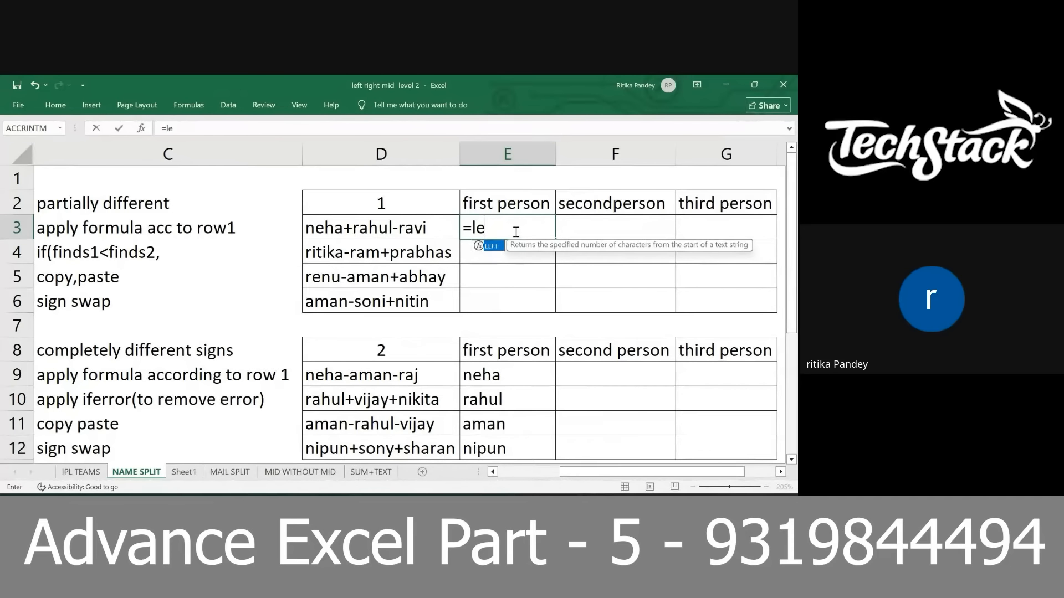
left_click(435, 232)
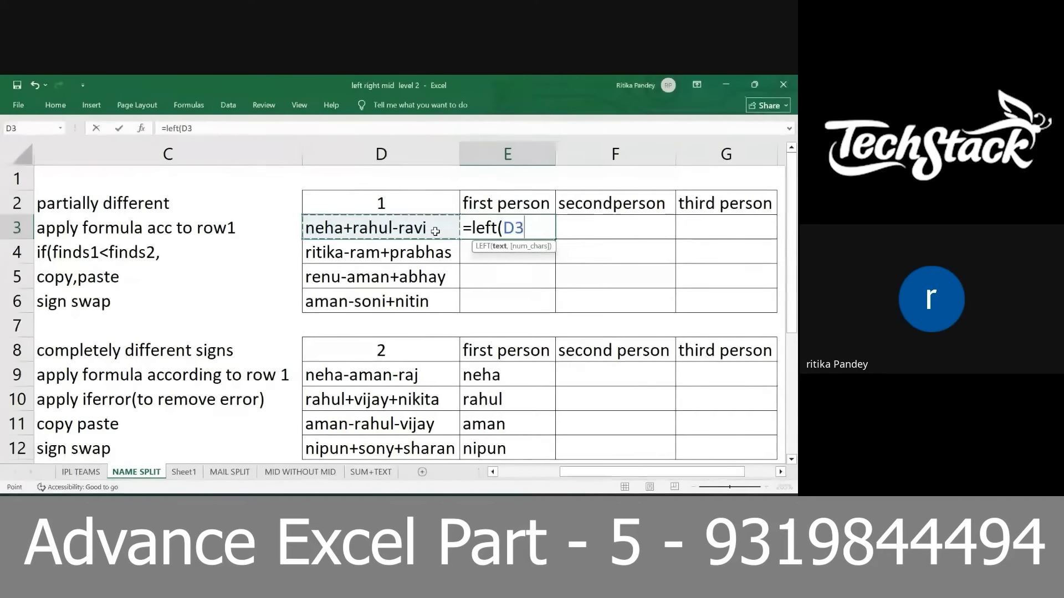
type(",find(\"+\",")
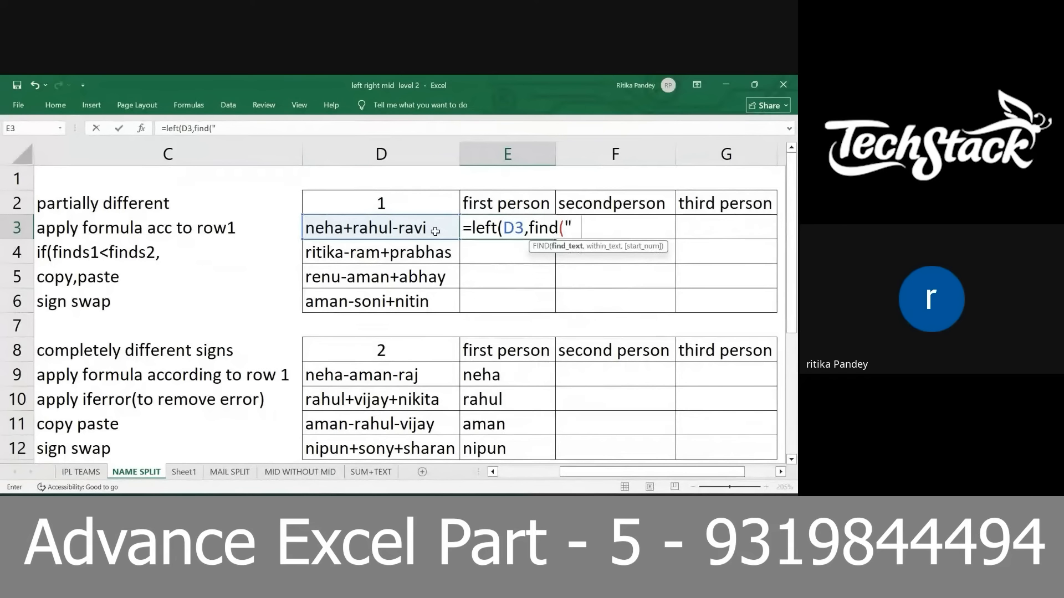
left_click(421, 227)
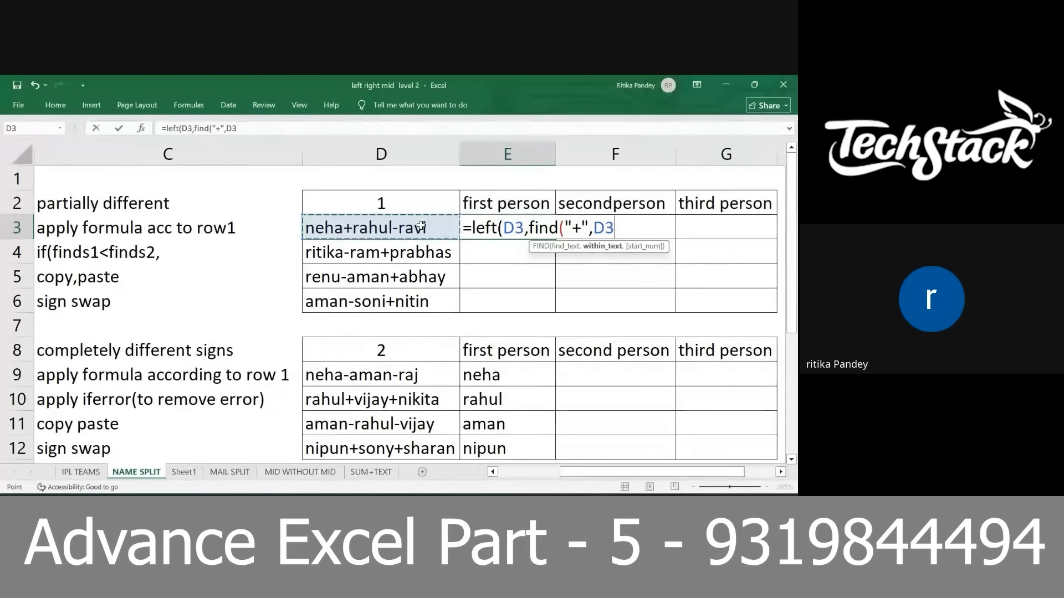
type(")-1")
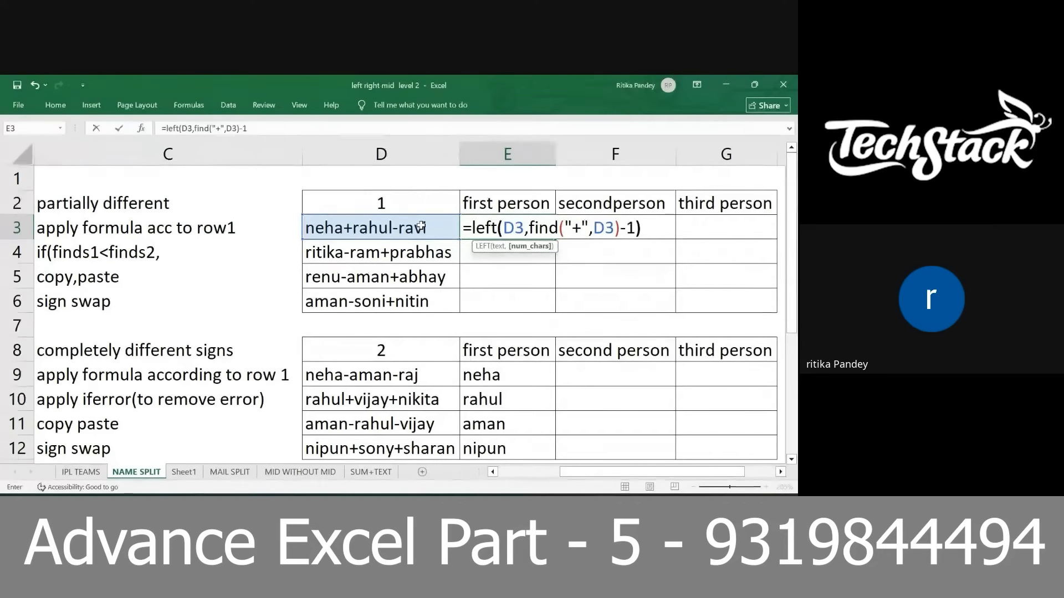
type(")")
left_click_drag(503, 229, 521, 226)
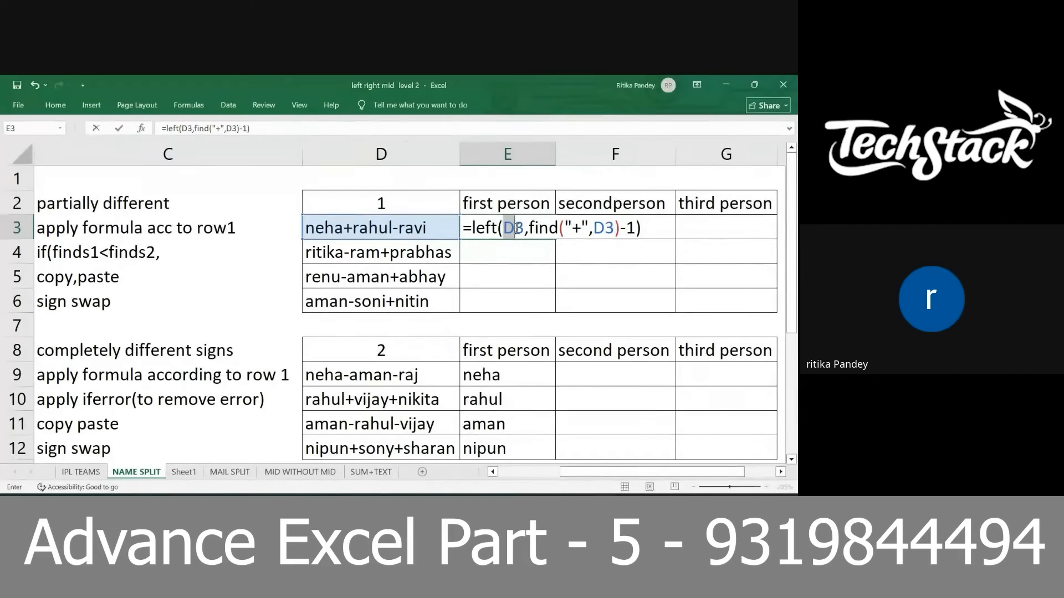
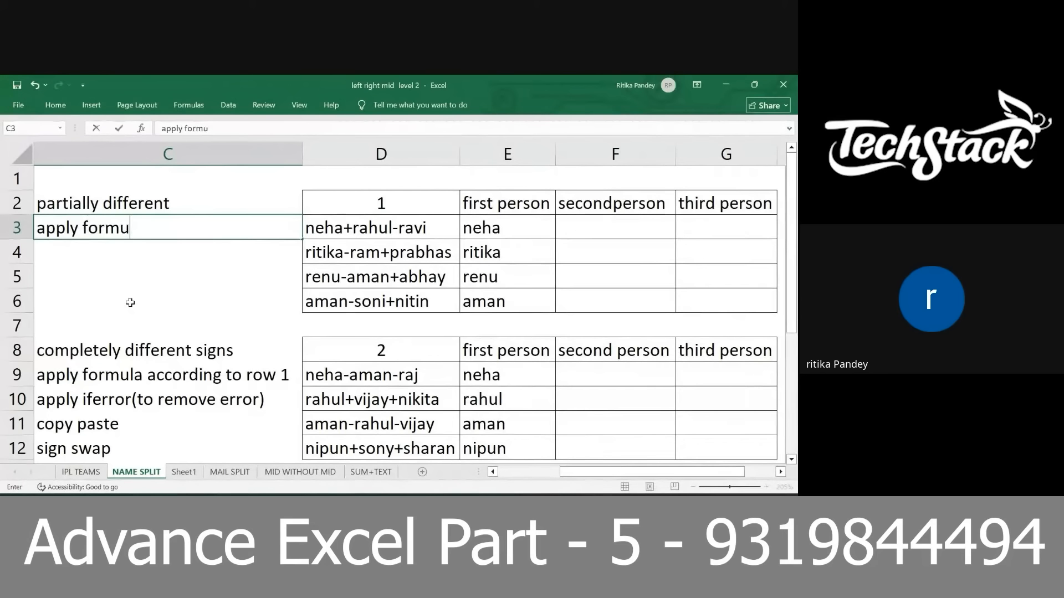
- Write the notes "apply formula acc to row1" in C3 and "if(finds1<finds2," in C4
type("to ")
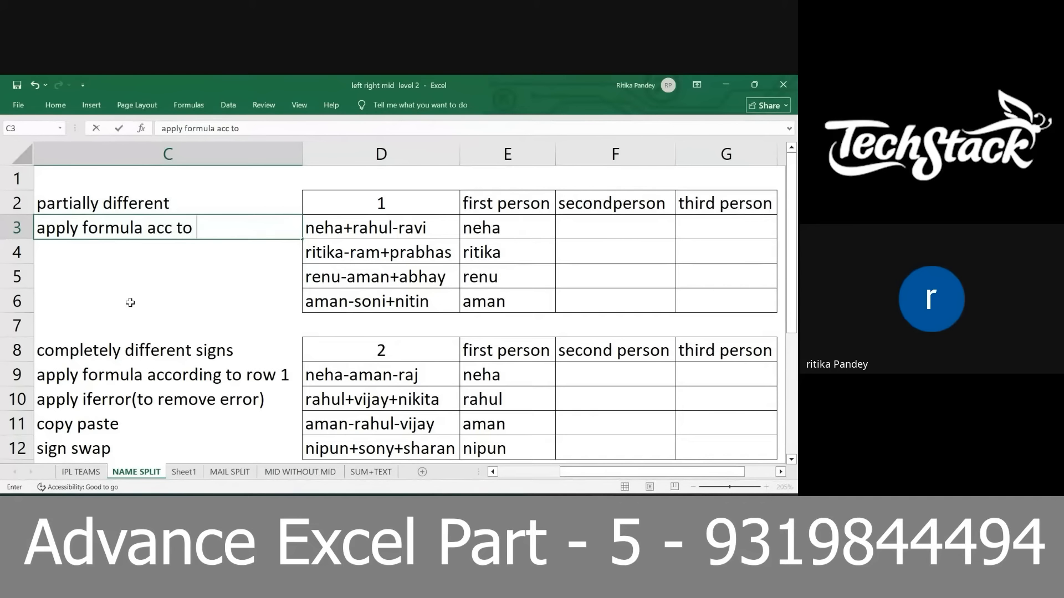
type("row1")
key("Return")
type("if")
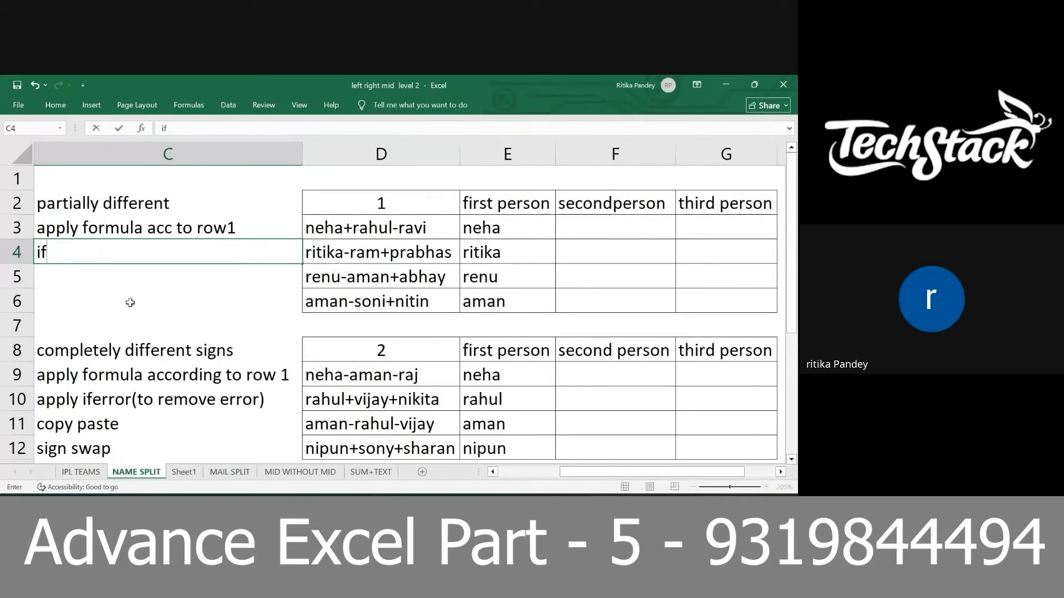
type("(finds")
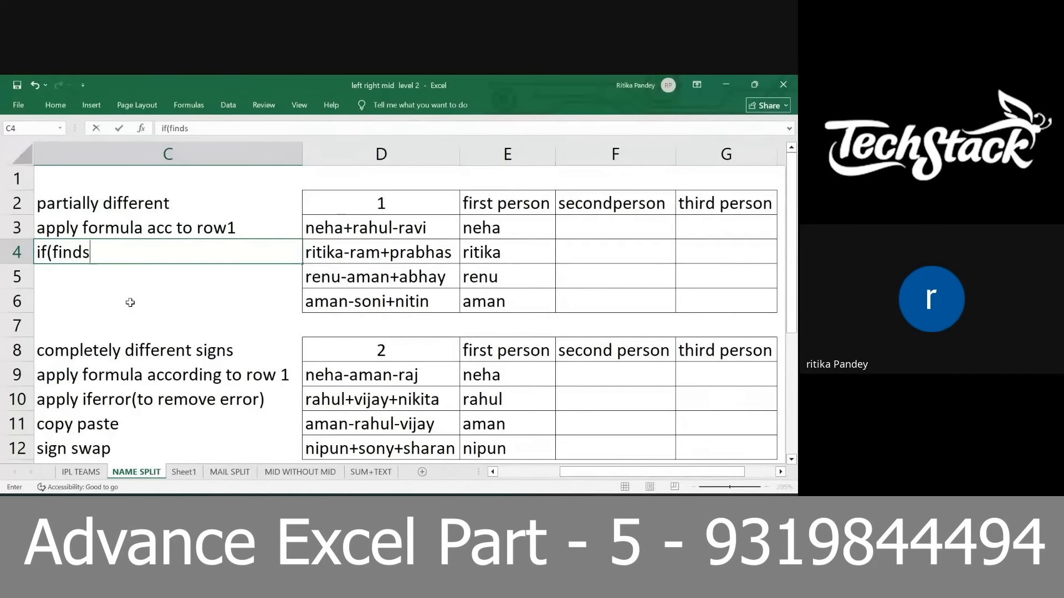
type("1<finds2")
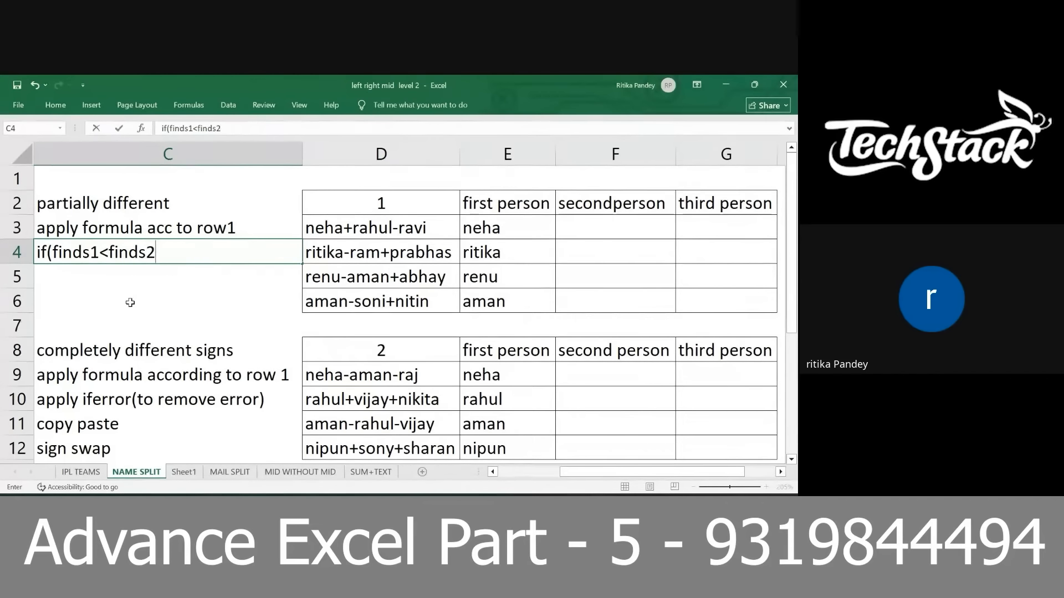
type(",")
key("Return")
- Add the notes "copy,paste" in C5 and "sign swap)" in C6
type("cop")
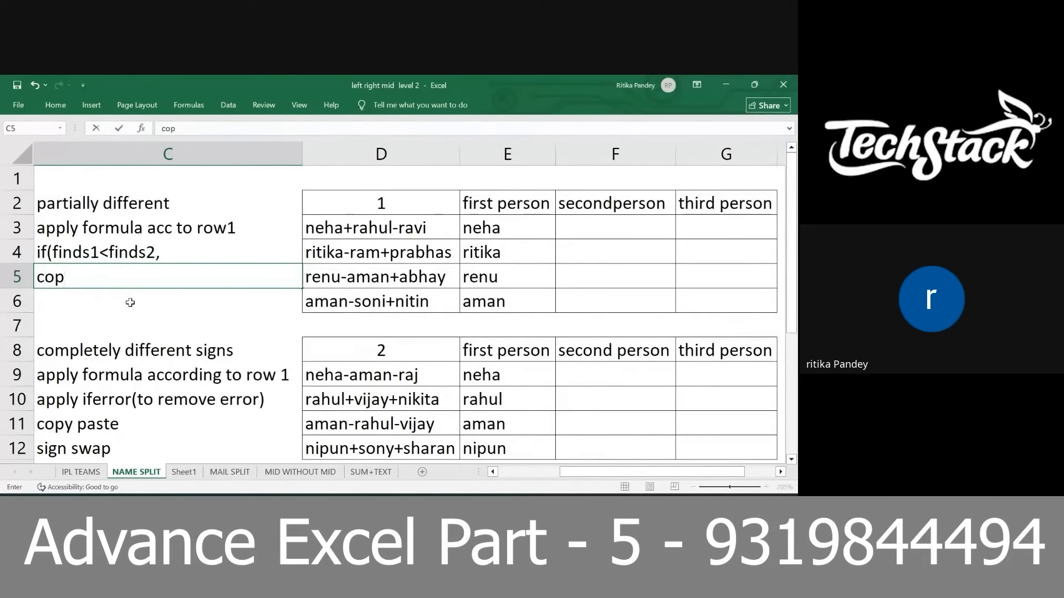
type("y,p")
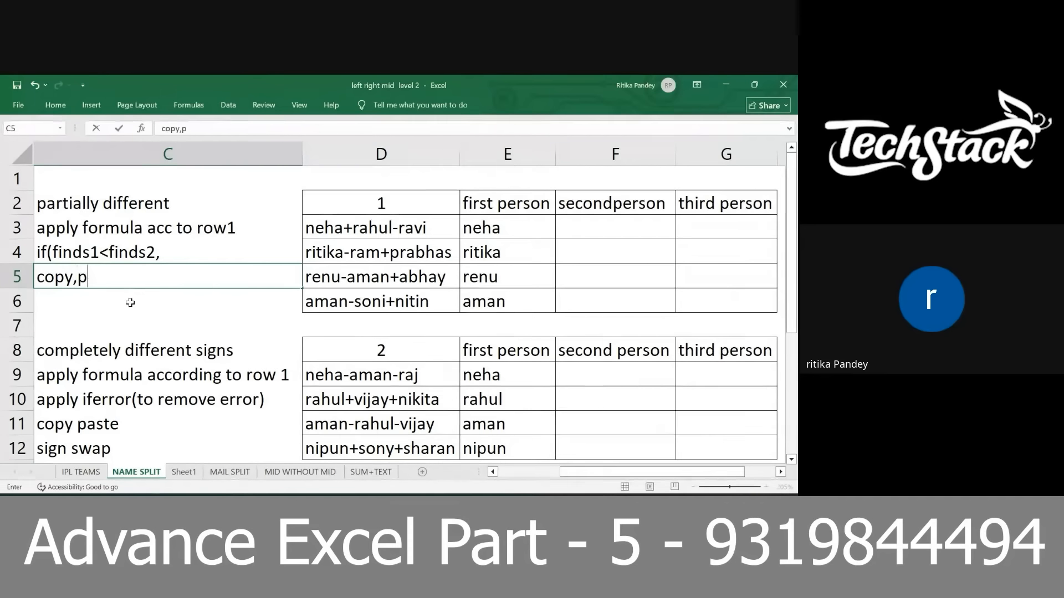
type("aste")
key("Return")
type("si")
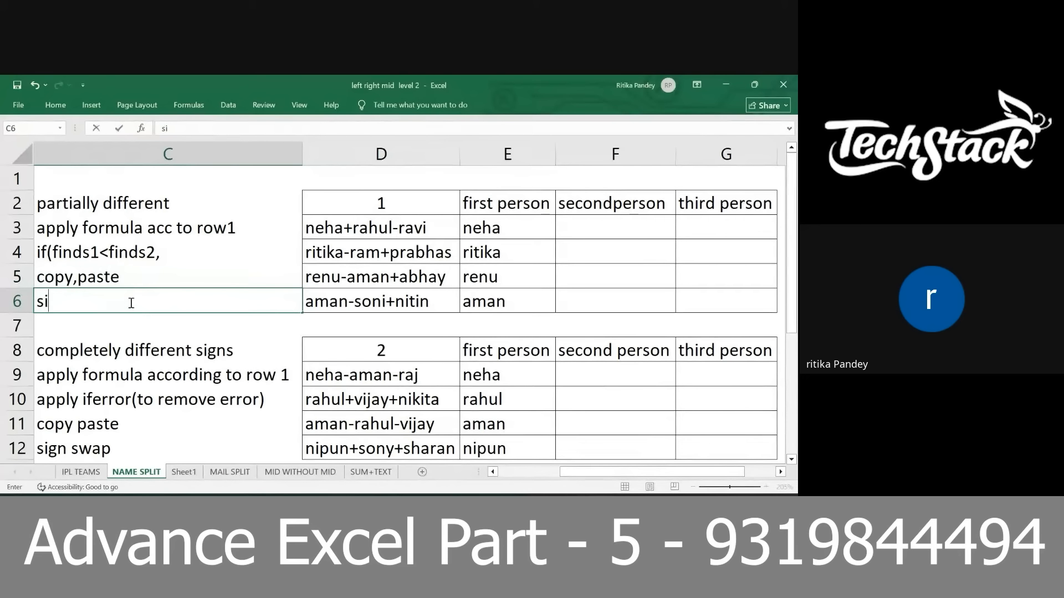
type("gn swap)")
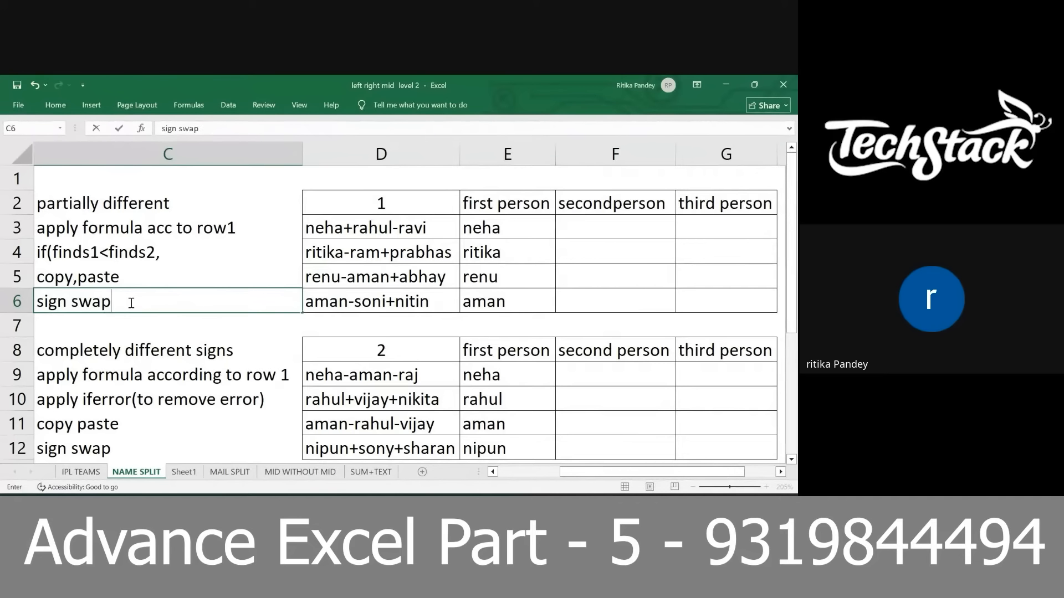
key("Return")
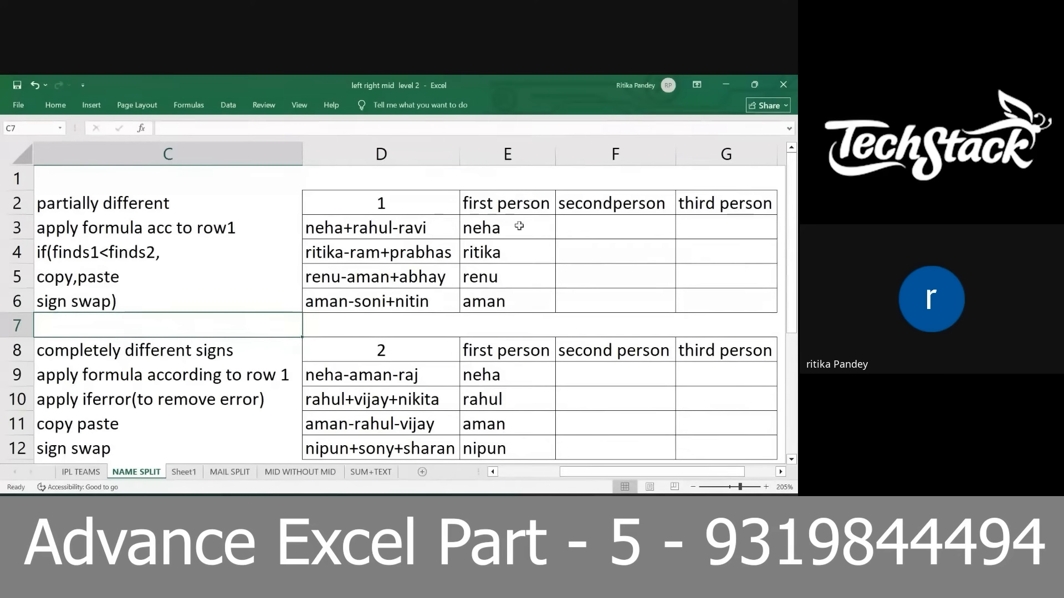
- Review the first-person results in E3:E6 and examine the full text in D3 and its part up to the "-" separator
left_click_drag(518, 227, 506, 292)
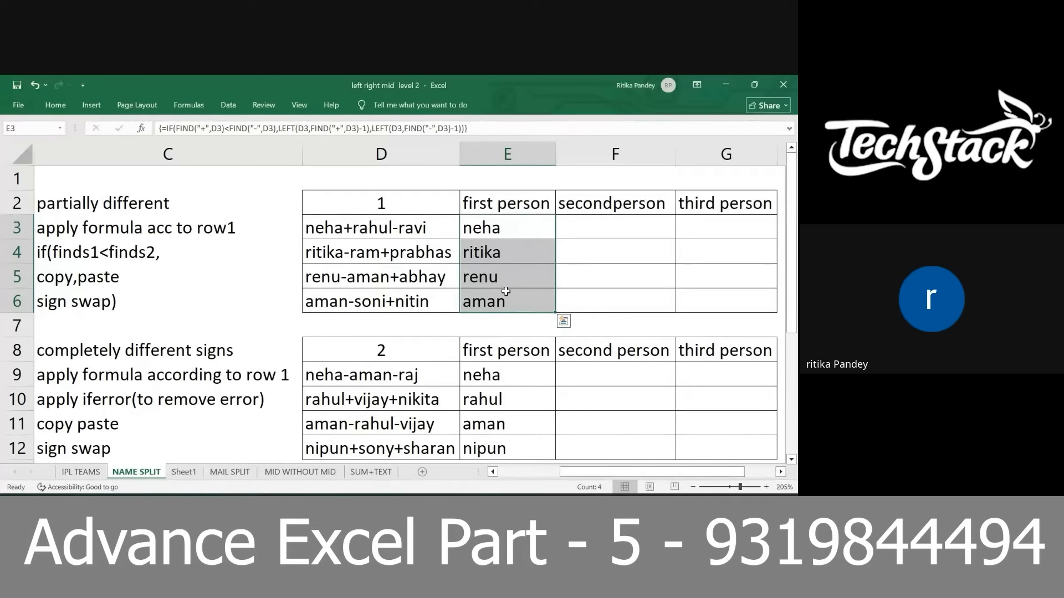
left_click(705, 227)
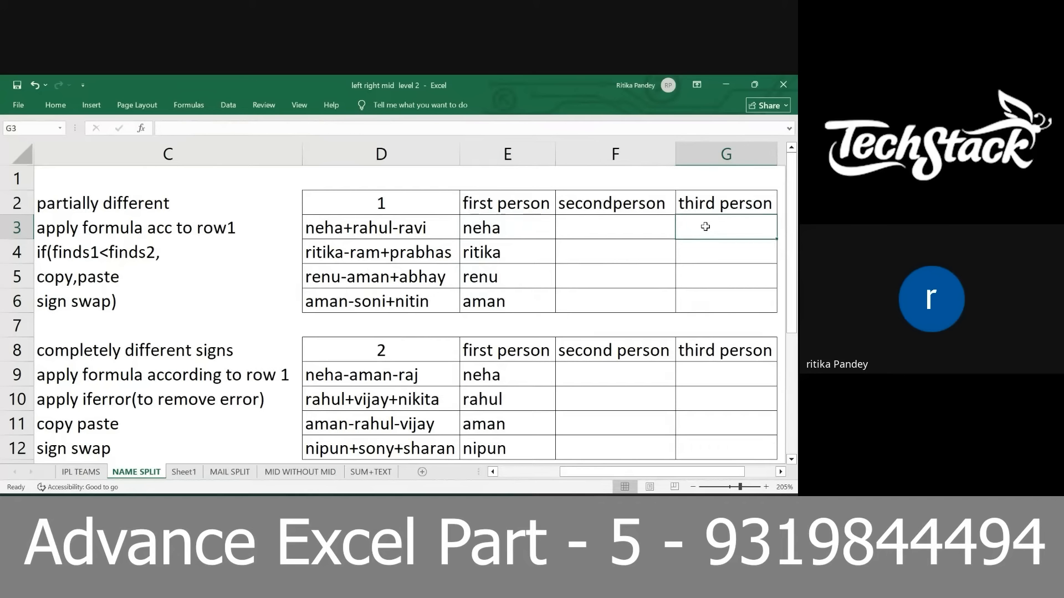
double_click(408, 228)
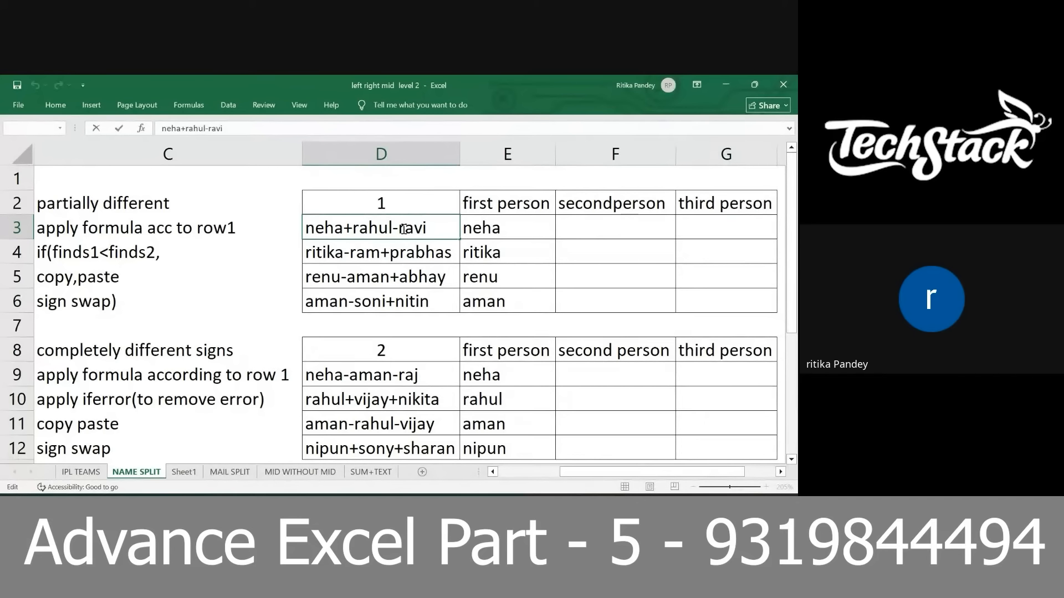
left_click_drag(400, 228, 279, 230)
left_click(397, 230)
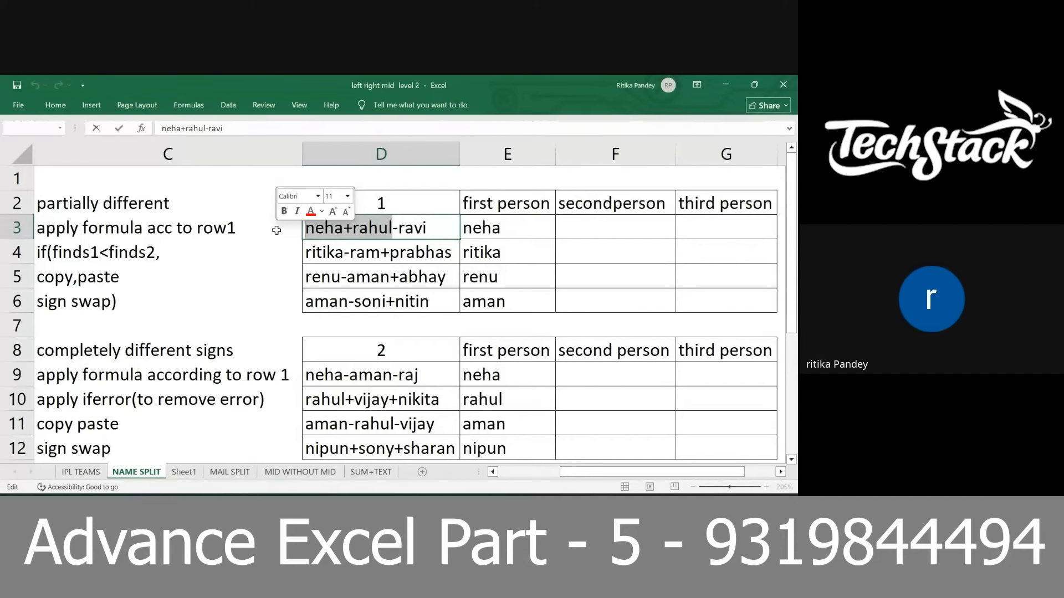
left_click(402, 231)
left_click_drag(402, 230, 269, 214)
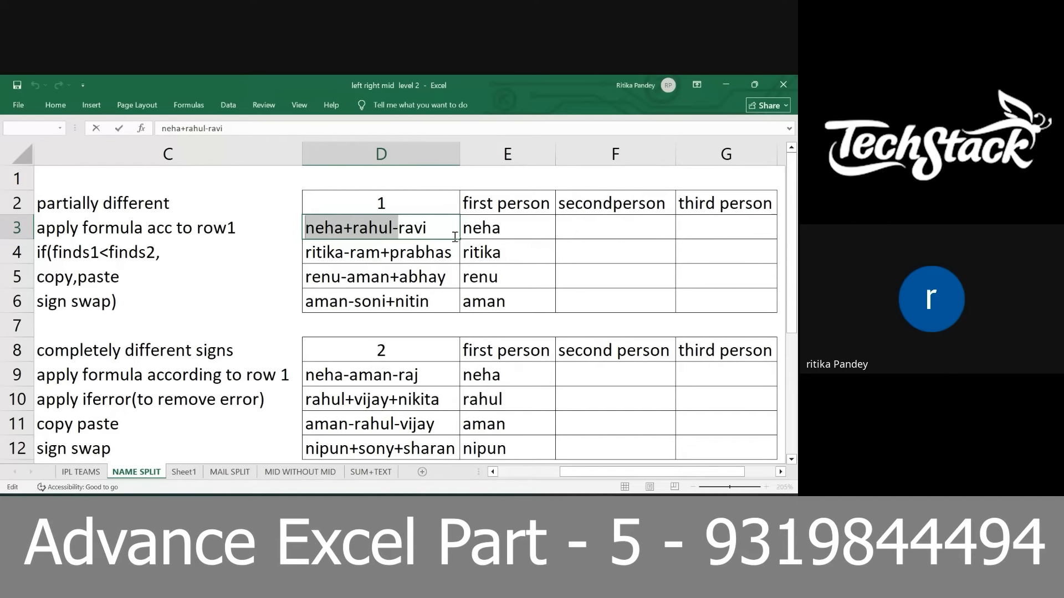
left_click_drag(435, 229, 268, 214)
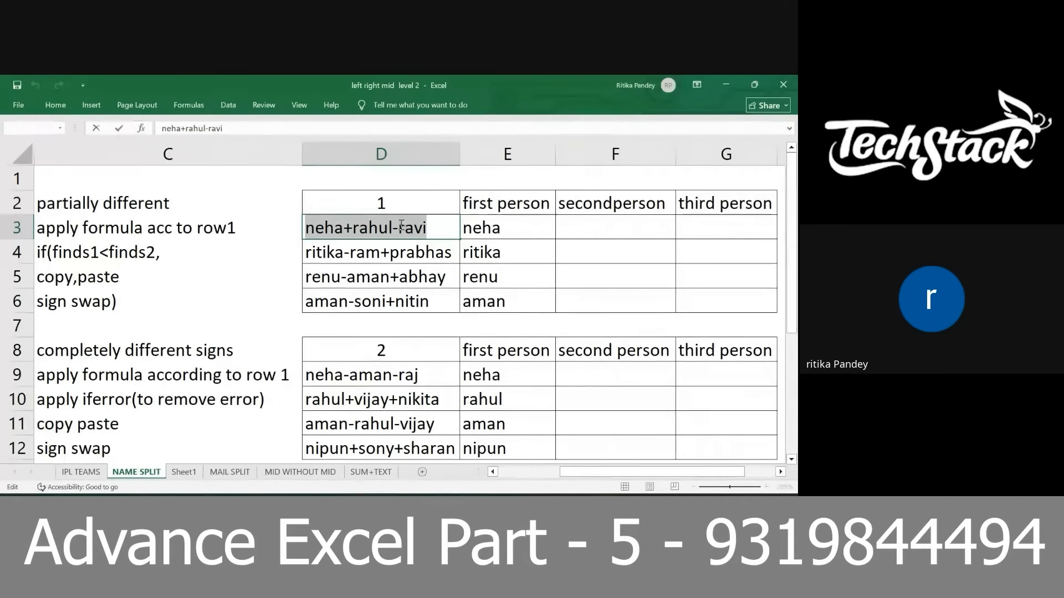
left_click_drag(398, 228, 230, 228)
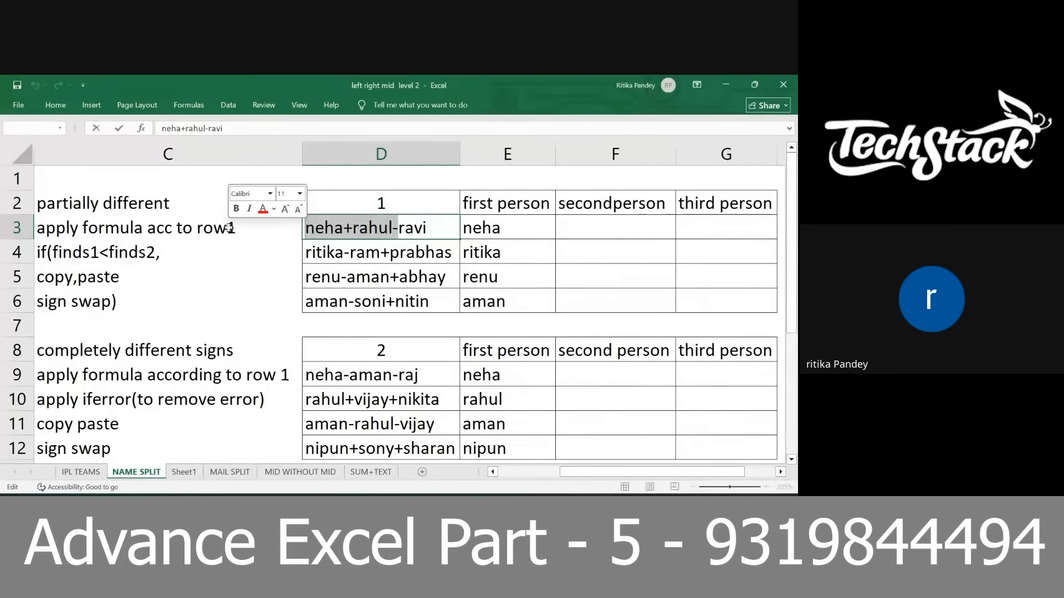
- Start the third-person formula in G3 with =right(D3,len(D3)- to count characters from the full text length
left_click(696, 233)
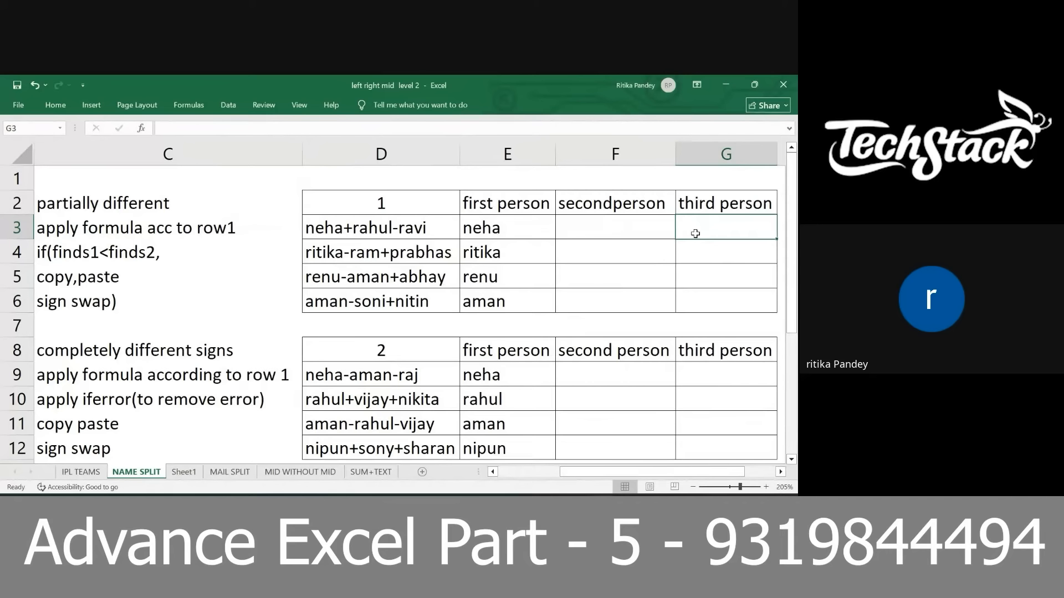
type("=")
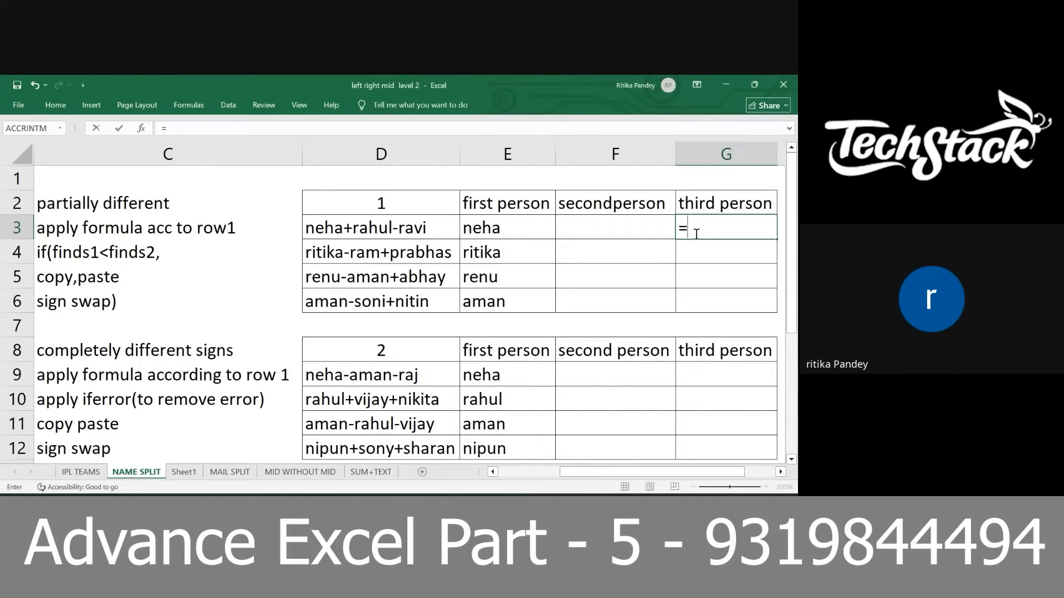
type("right(")
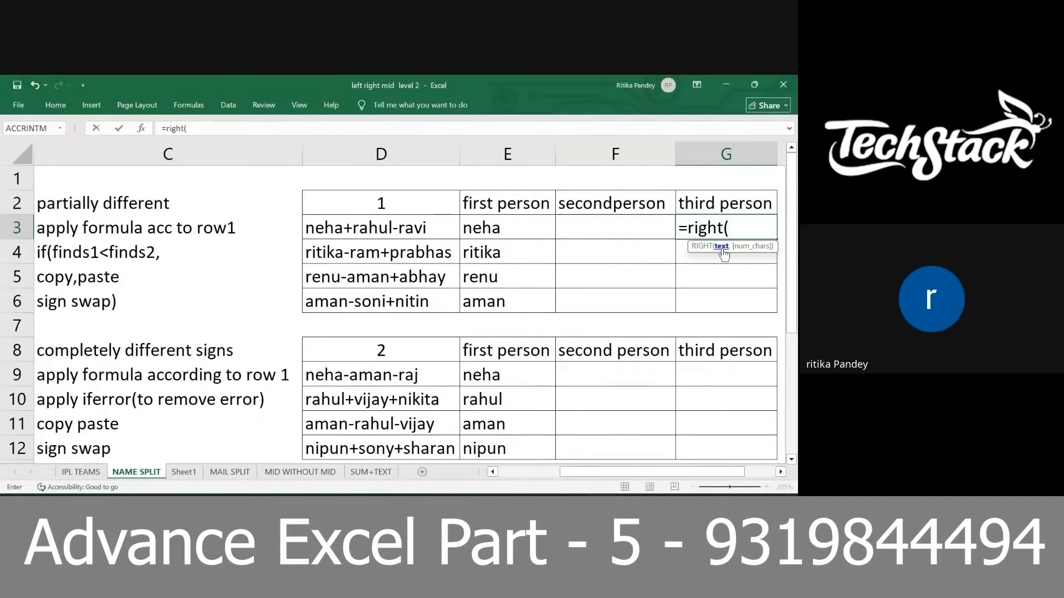
left_click(441, 221)
type(",")
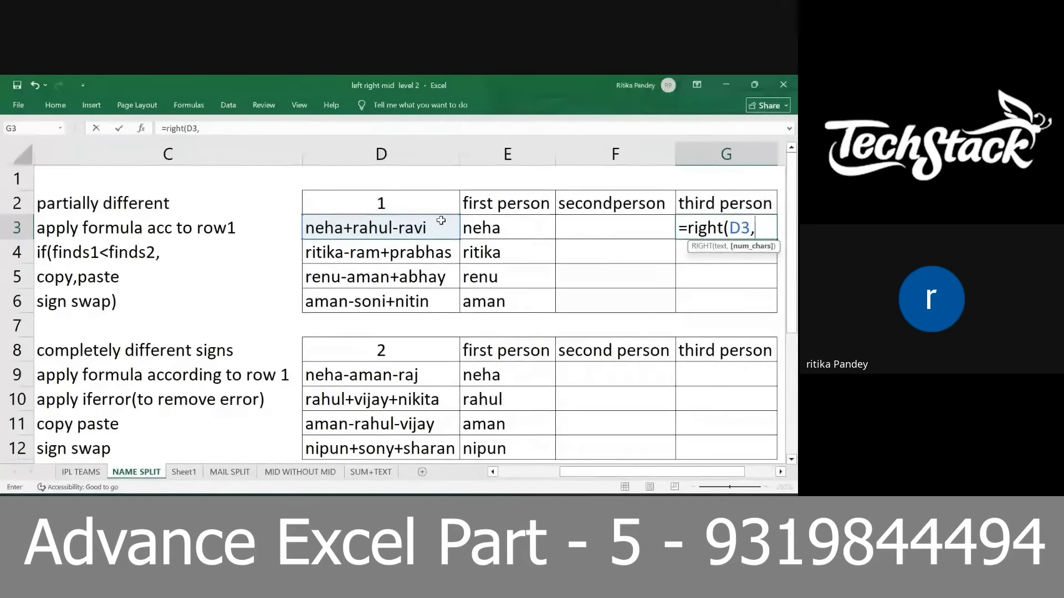
type("len(")
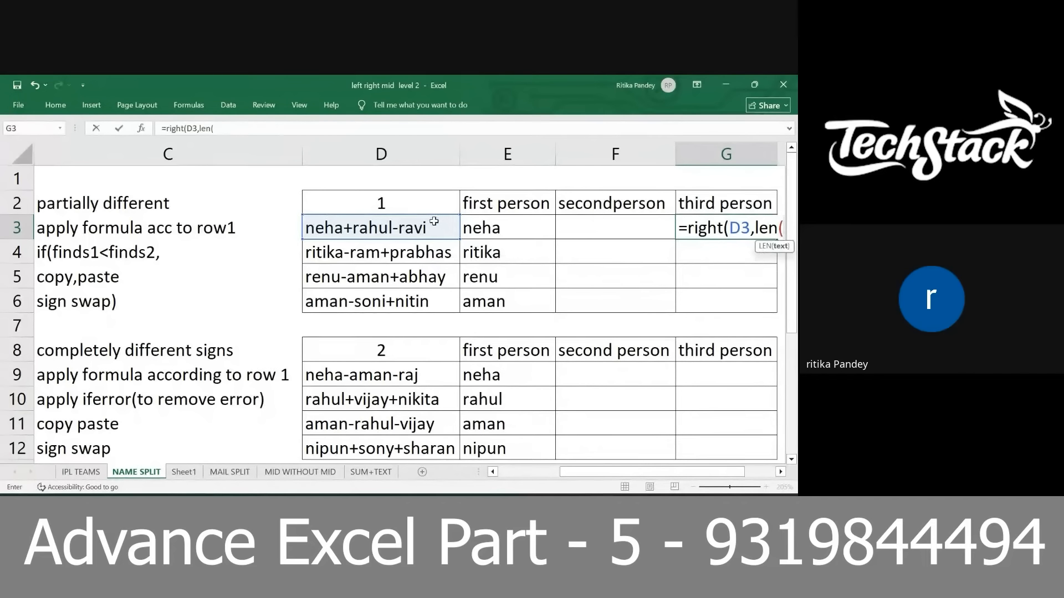
left_click(434, 221)
type(")-")
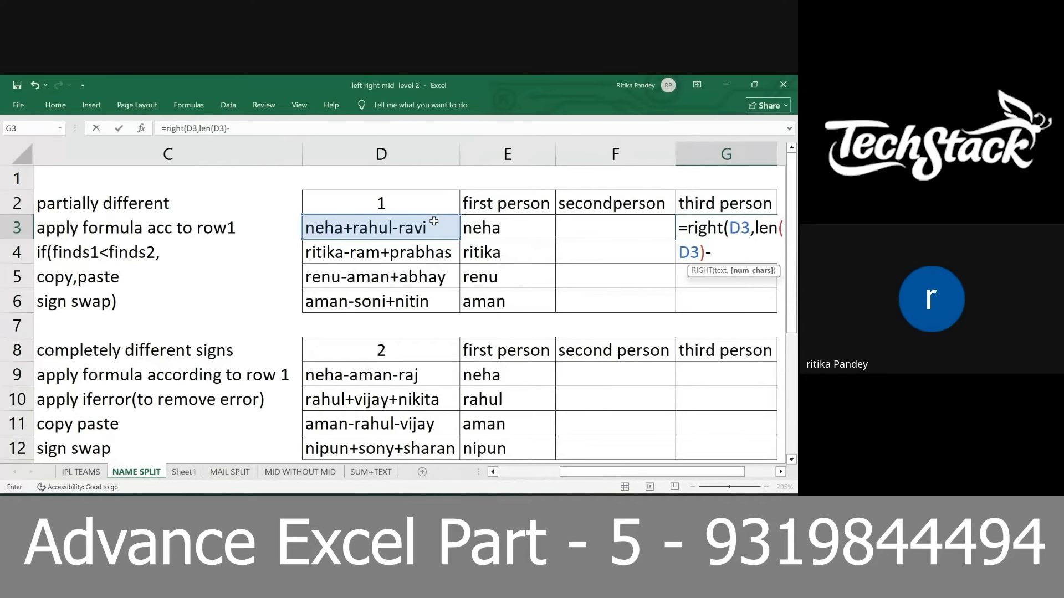
- Complete the G3 formula with find("-",D3)) as the subtracted position, and highlight that FIND part for checking
type("find(\"-")
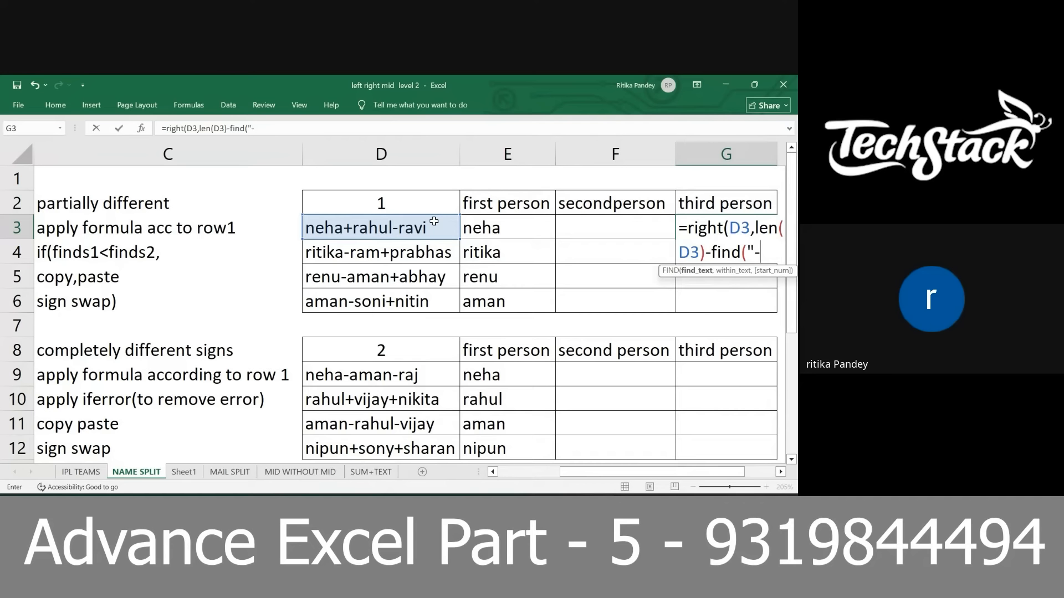
type("\",")
left_click(434, 221)
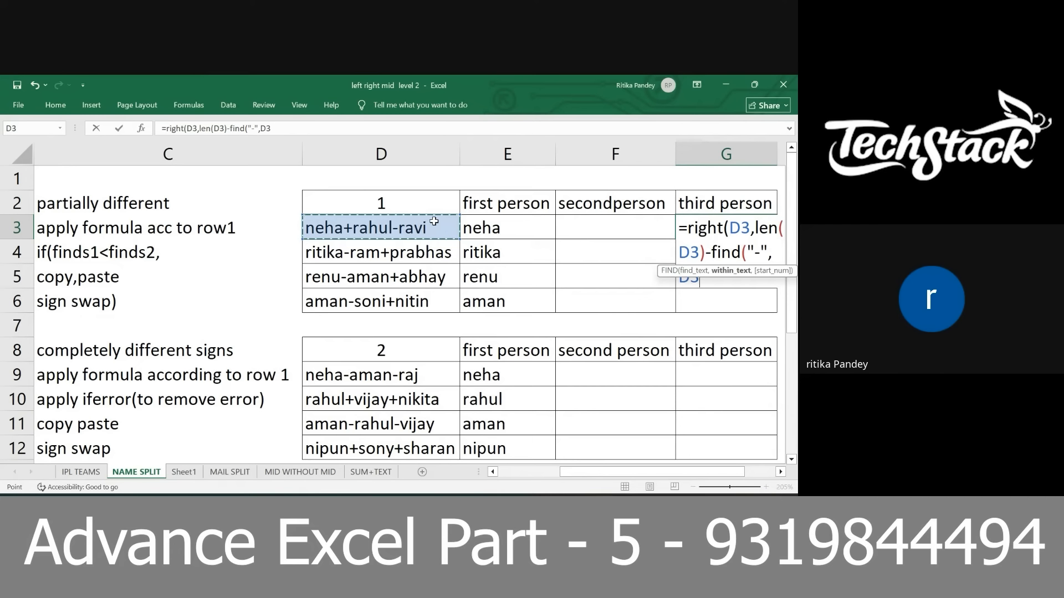
type("))")
scroll(481, 239, "right", 1)
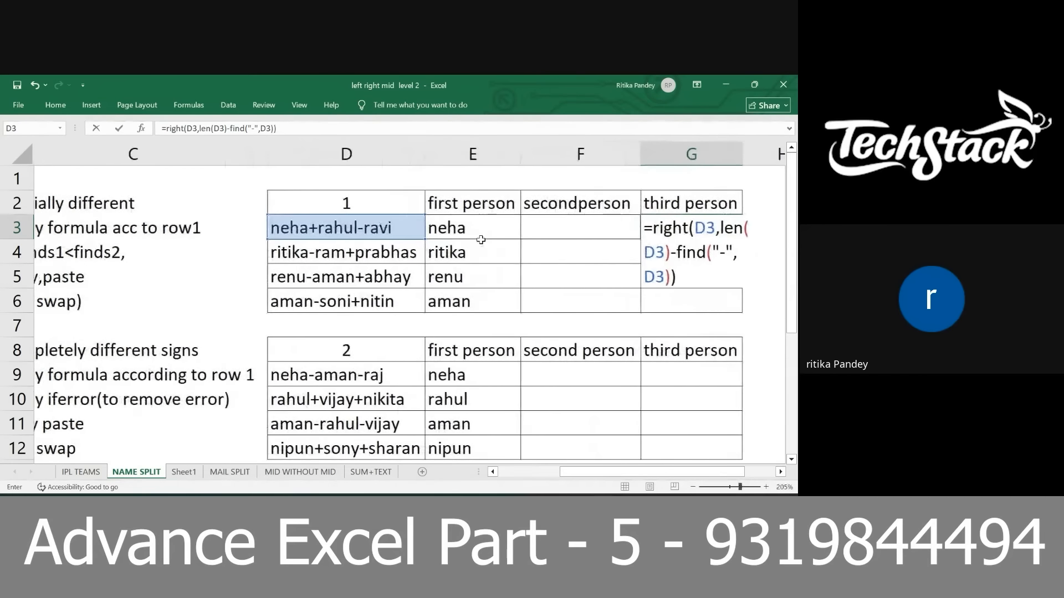
scroll(481, 240, "left", 1)
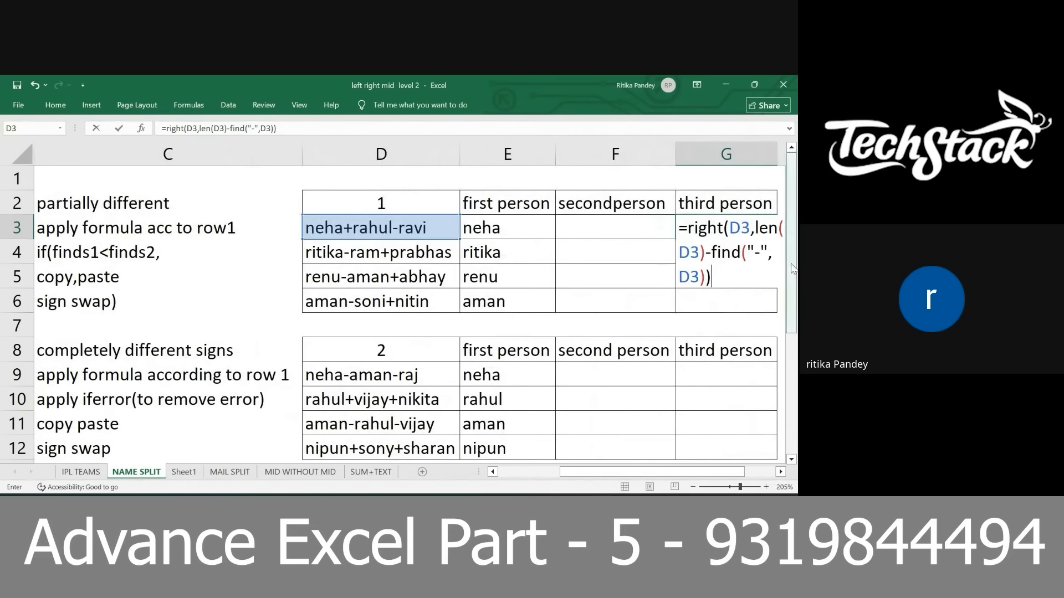
left_click_drag(706, 254, 705, 277)
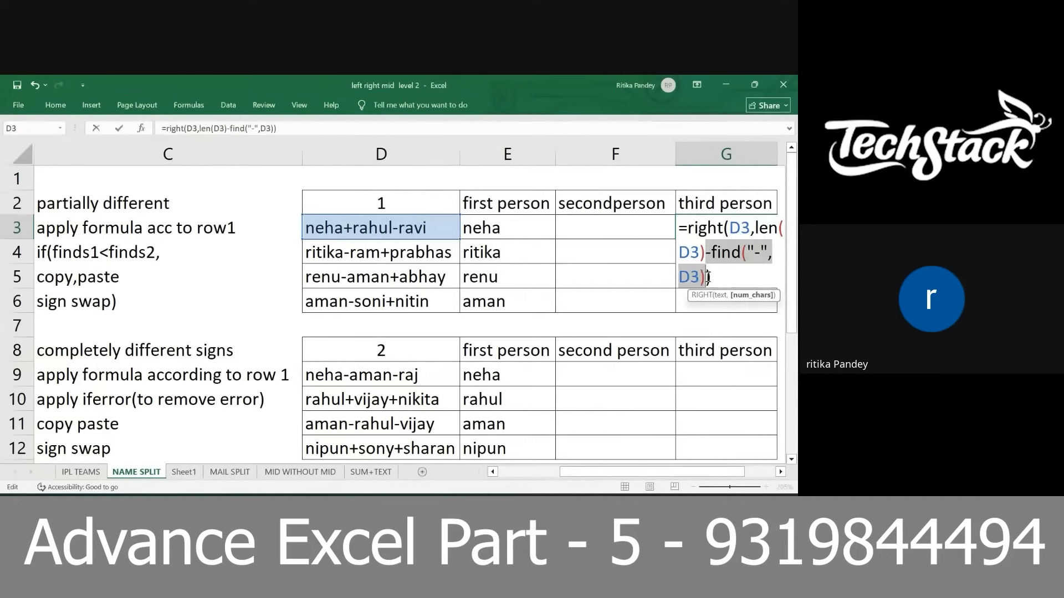
- Check the LEN part of the third-person formula, enter it in G3 and fill it down through G6
left_click_drag(751, 228, 783, 228)
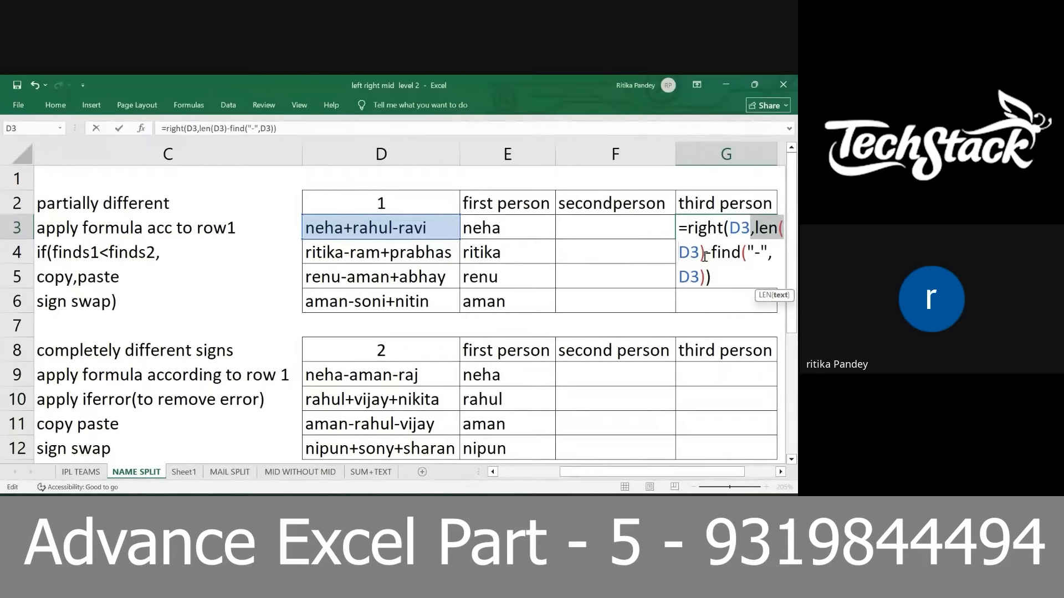
left_click(705, 254)
key("Return")
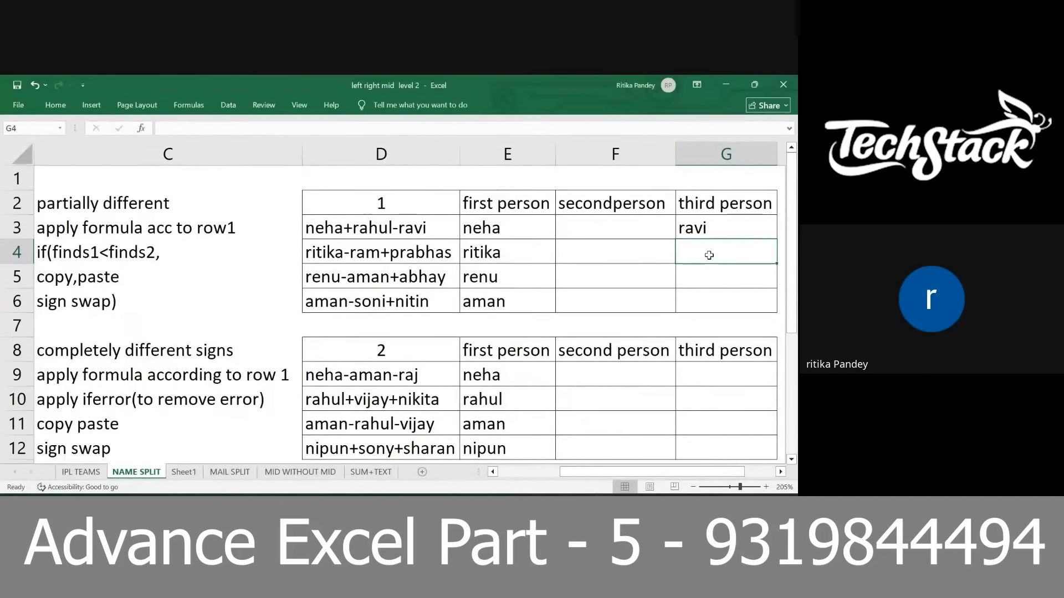
left_click_drag(717, 233, 710, 297)
key("ctrl+d")
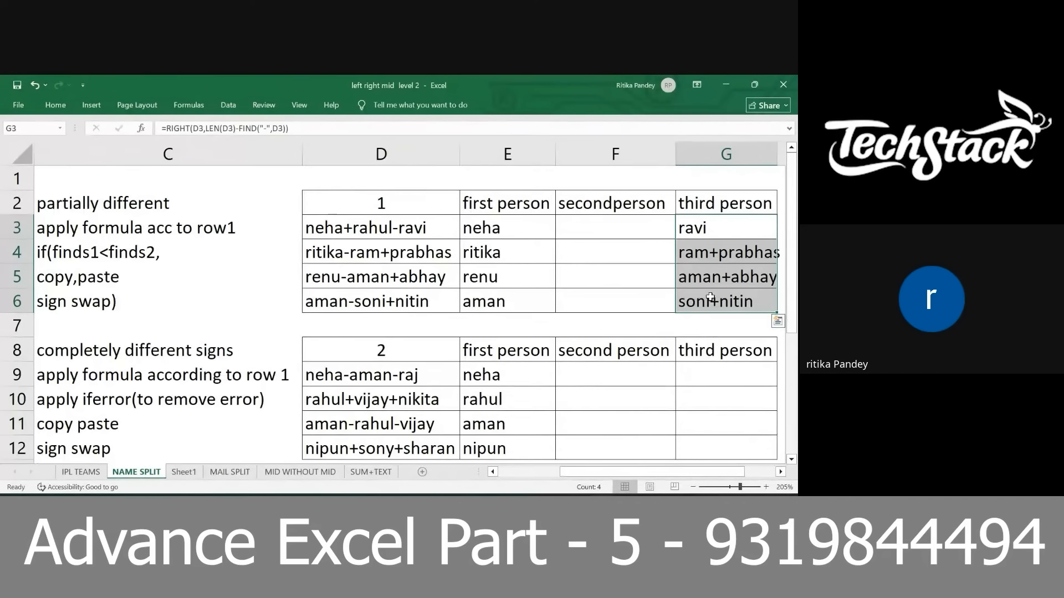
- Wrap the RIGHT formula in G3 in an IF that tests find("+",D3)<find("-",D3), keeping RIGHT as the value if true
double_click(689, 227)
type("if")
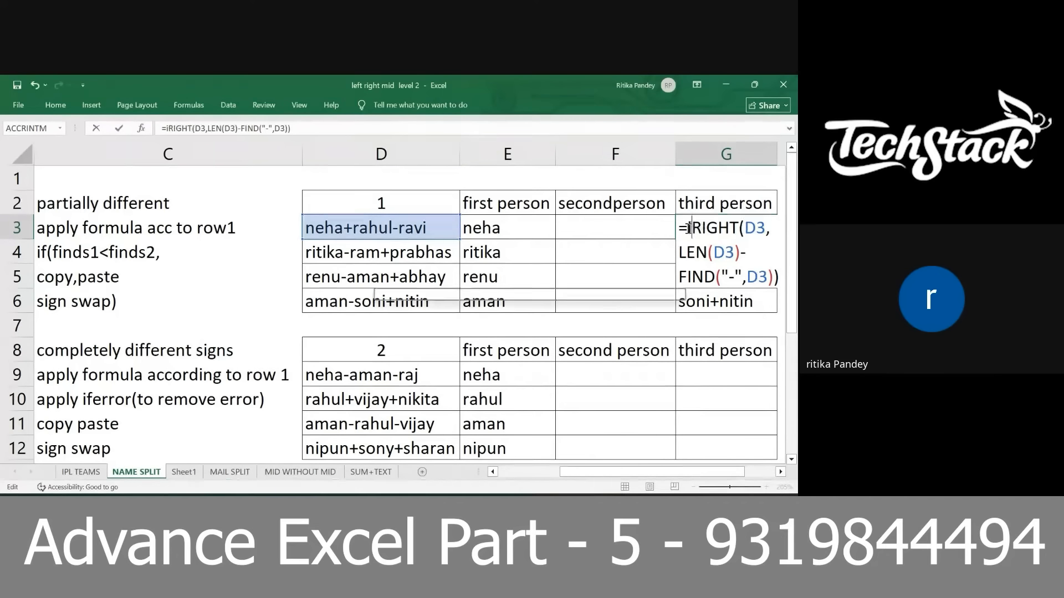
type("(")
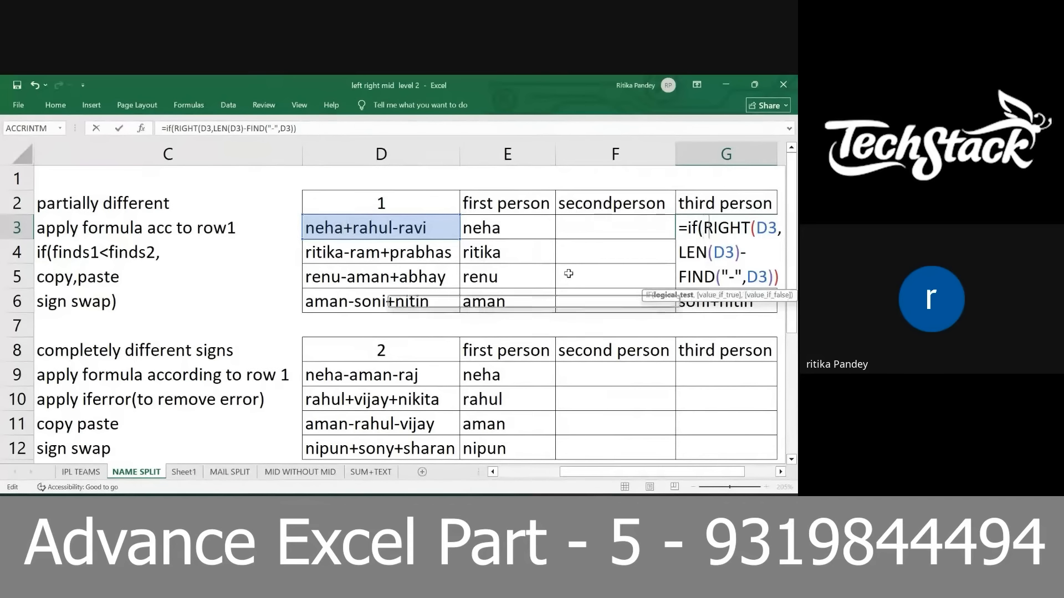
type("find(\"+\",")
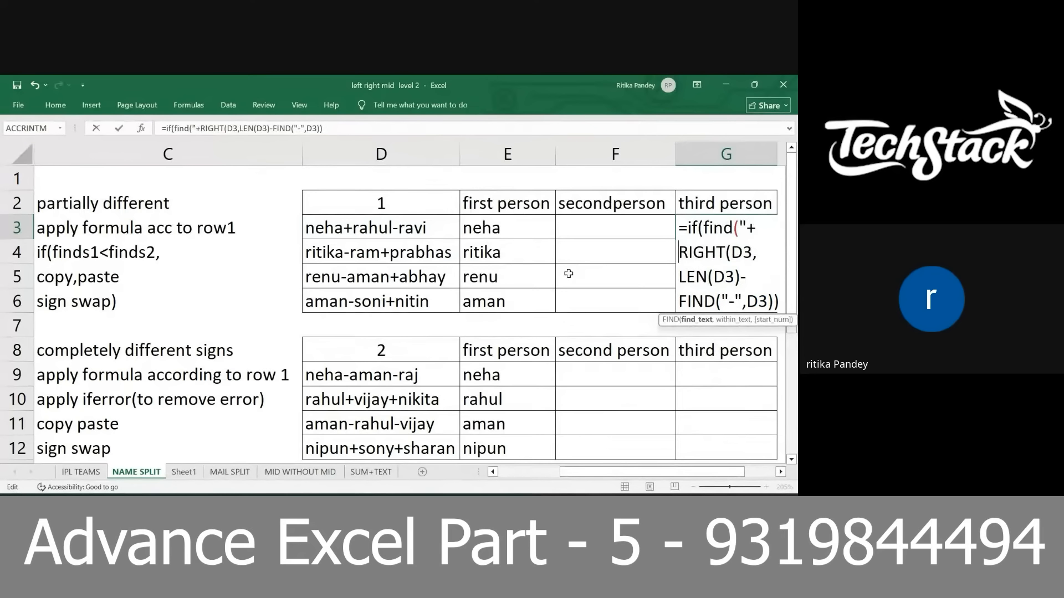
left_click(434, 231)
type(")<")
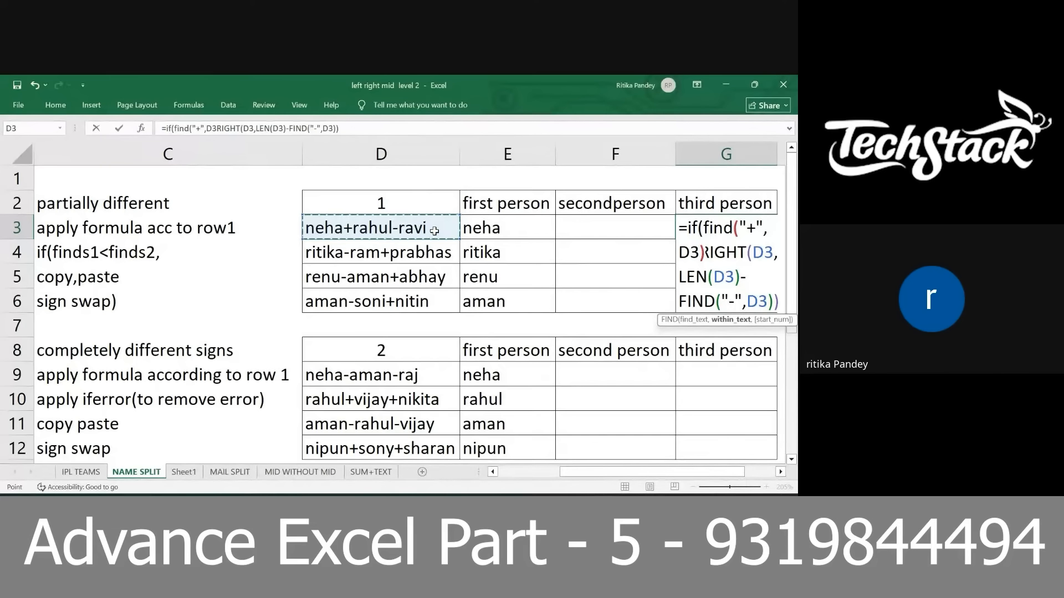
type("find")
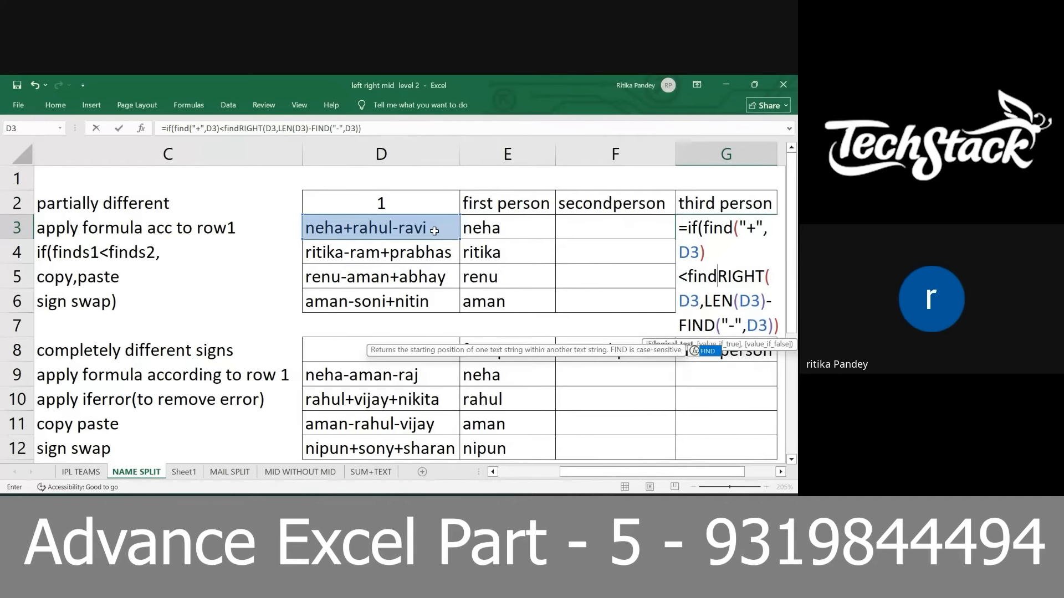
type("(\"-\"")
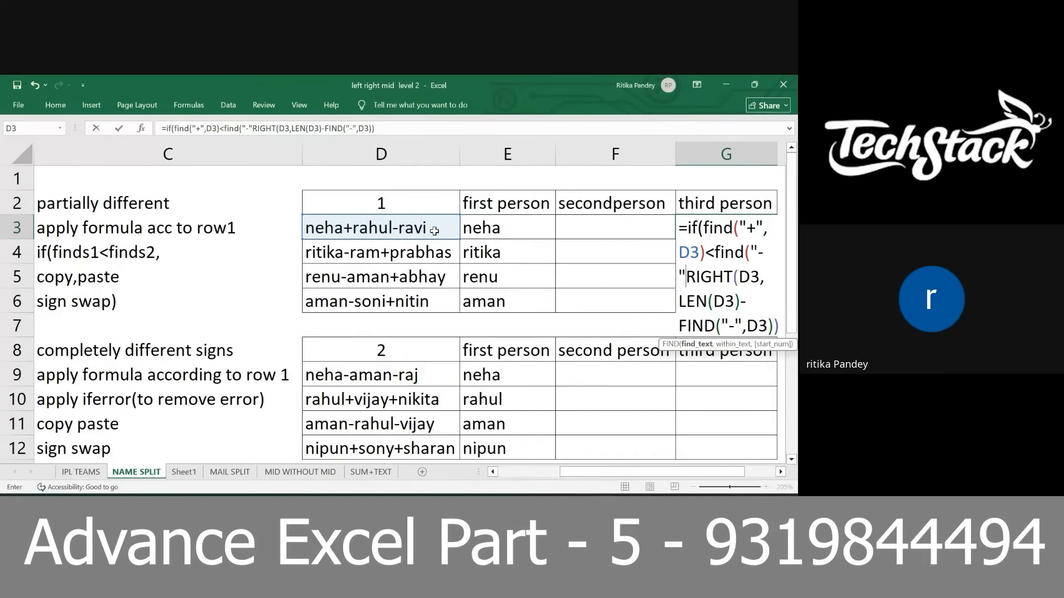
type(",")
left_click(423, 228)
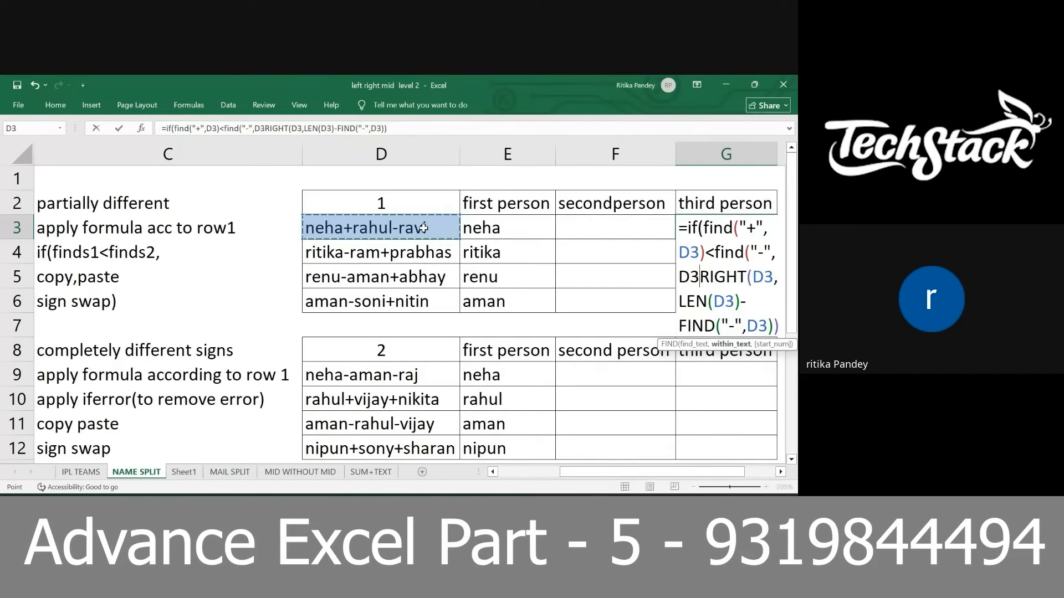
type("),")
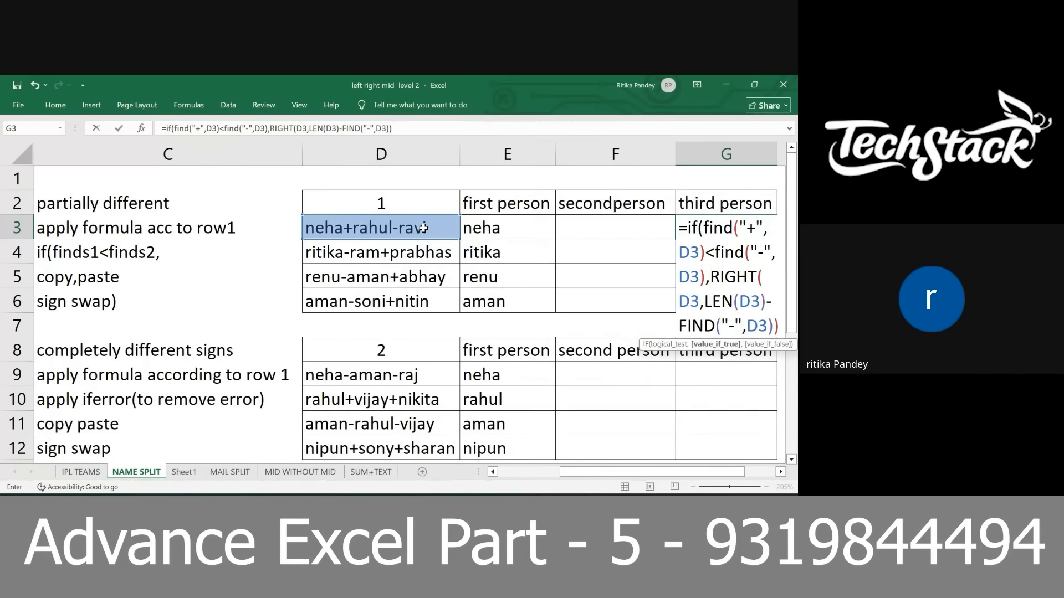
- Duplicate RIGHT(D3,LEN(D3)-FIND("-",D3)) within the G3 formula as the IF's value if false
scroll(423, 228, "right", 2)
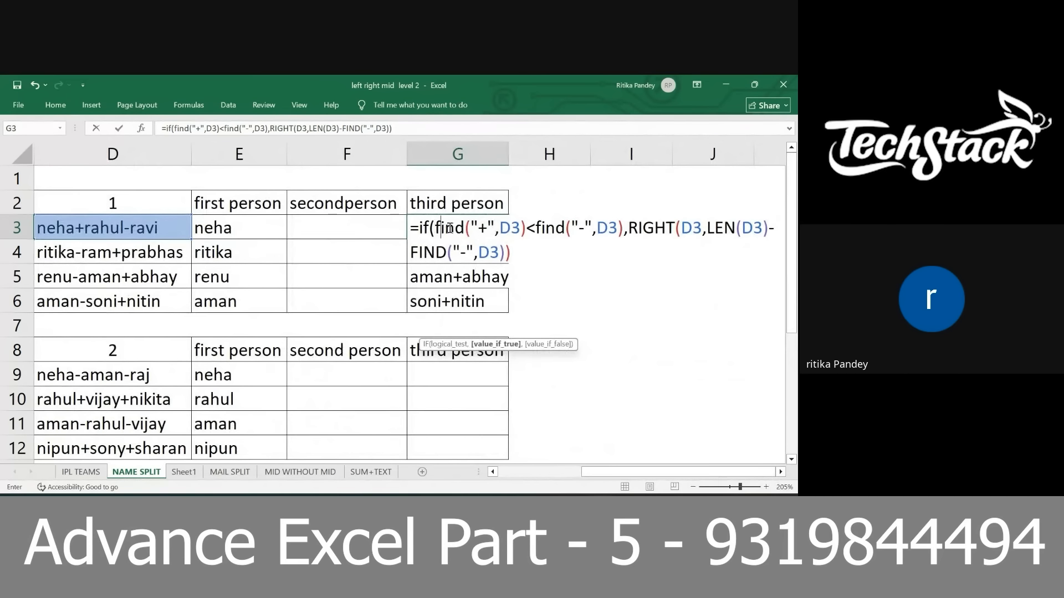
left_click_drag(435, 228, 597, 228)
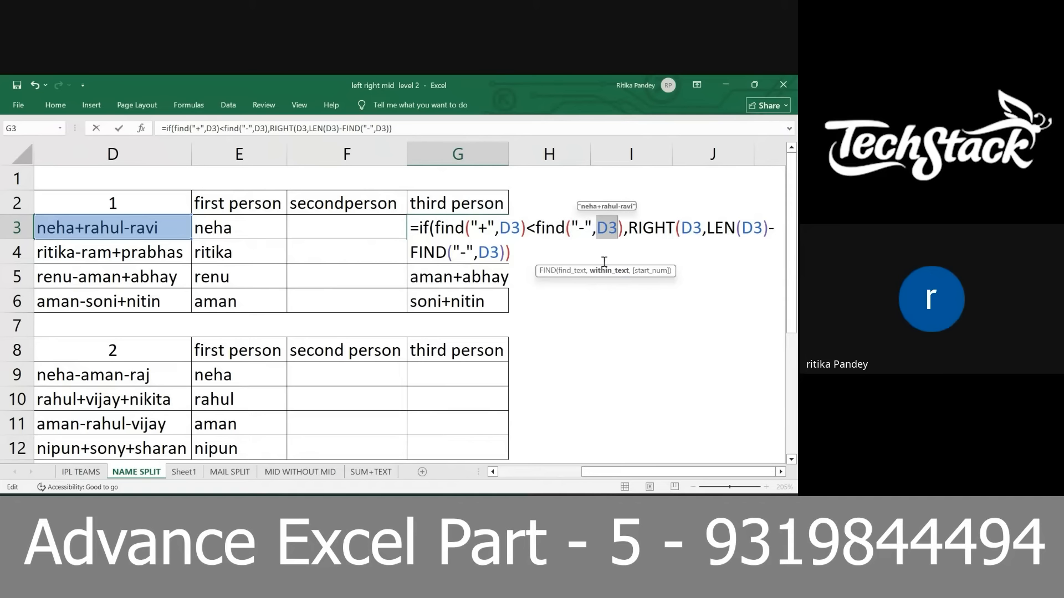
left_click(630, 209)
key("ctrl+z")
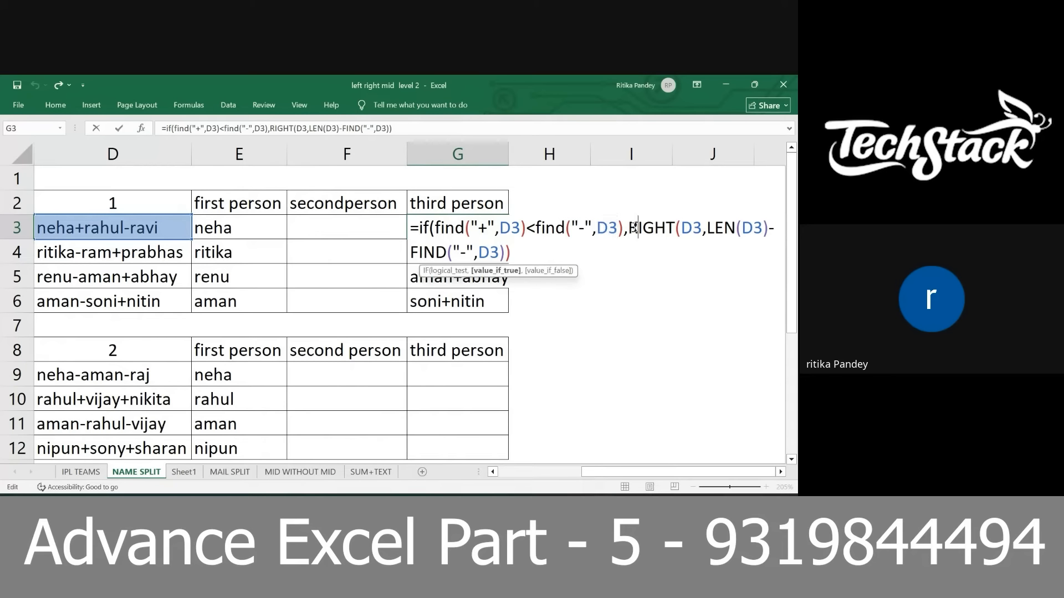
left_click_drag(628, 227, 493, 273)
key("ctrl+c")
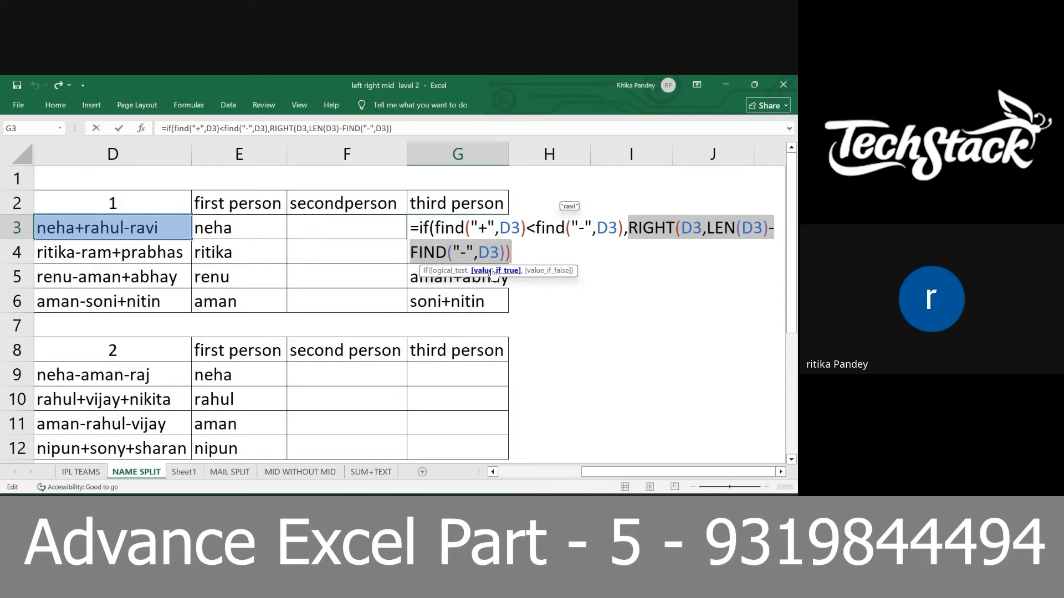
left_click(509, 260)
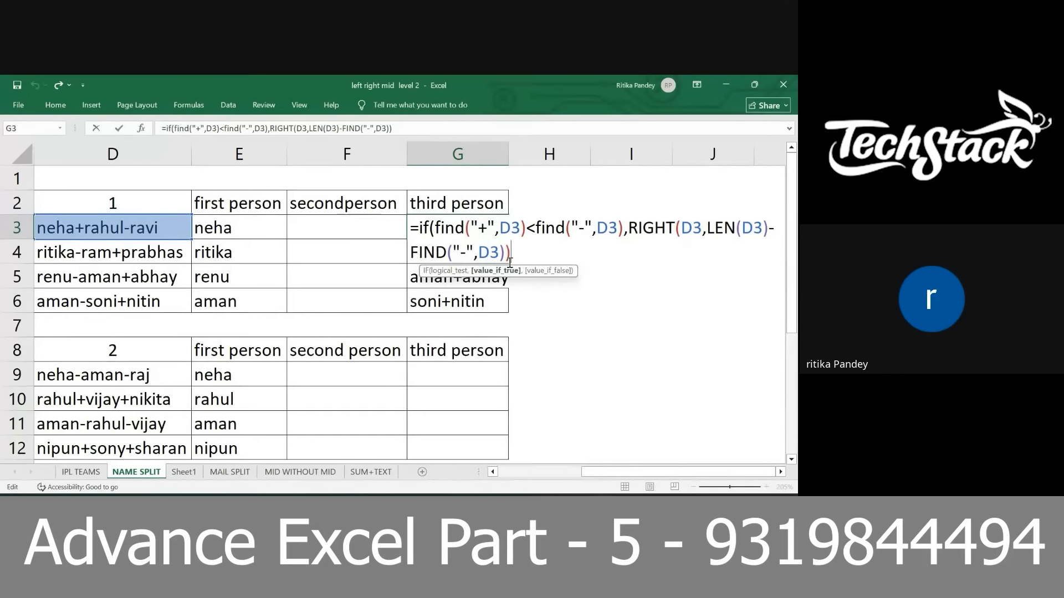
type(",")
key("ctrl+v")
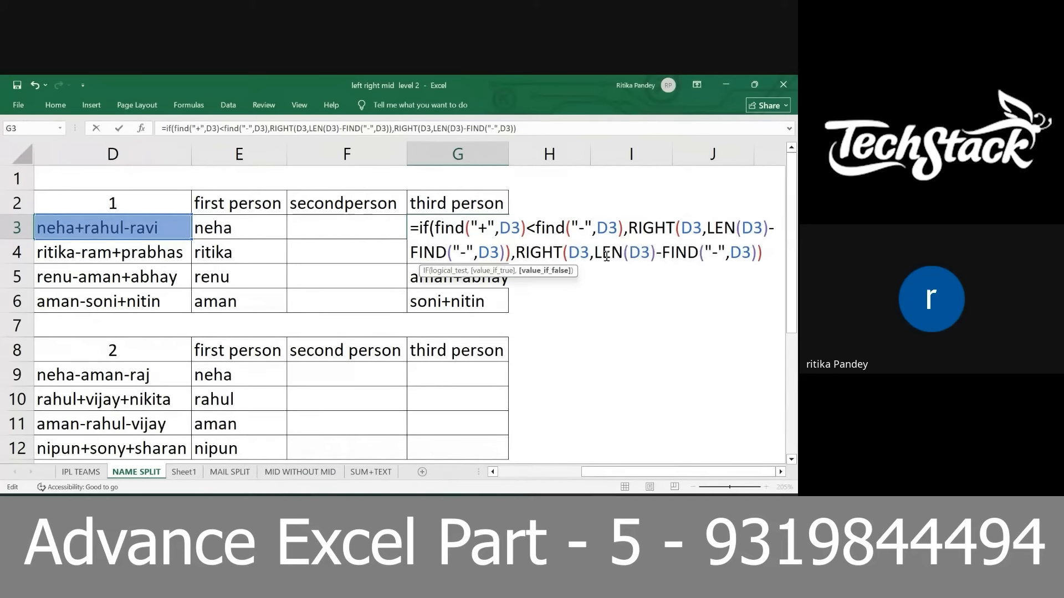
- Swap the separator in the false-value FIND to "+" and enter G3 as an array formula
left_click(719, 254)
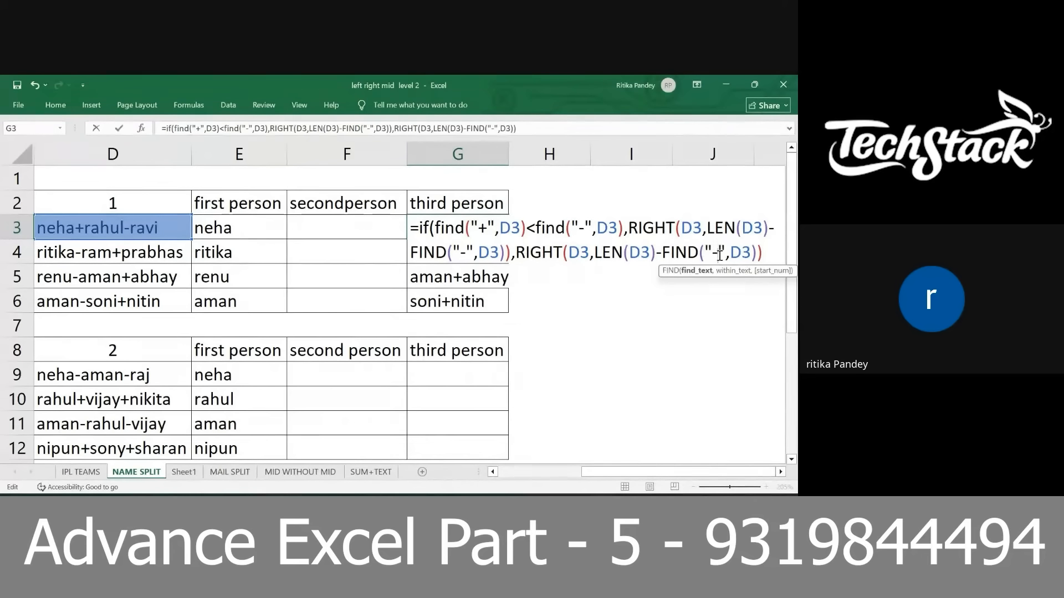
key("BackSpace")
type("+")
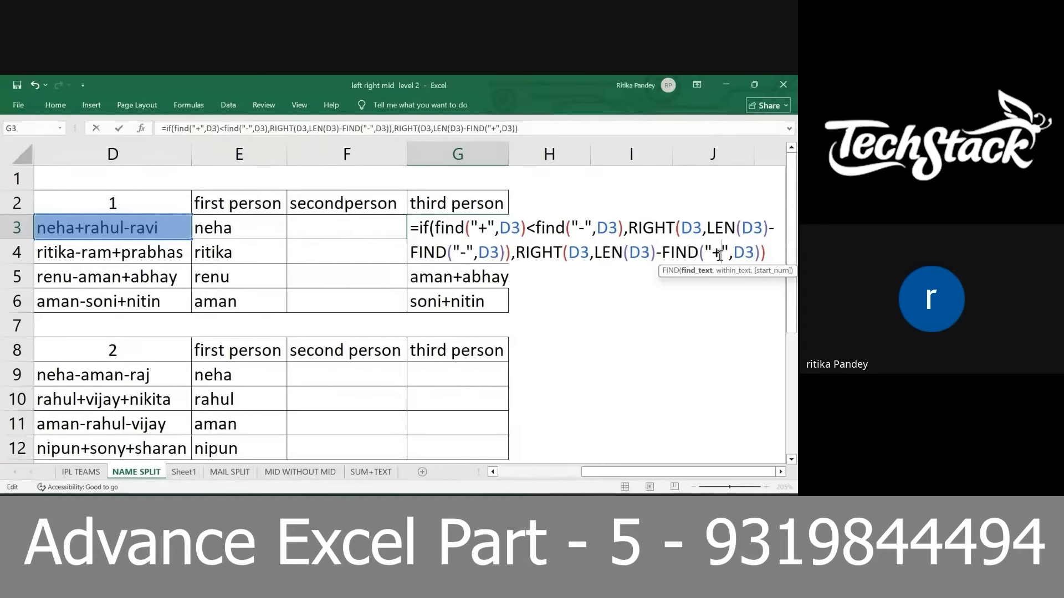
key("ctrl+shift+Return")
- Fill the third-person IF formula from G3 down through G6
key("shift+Down")
key("shift+Down")
key("shift+Down")
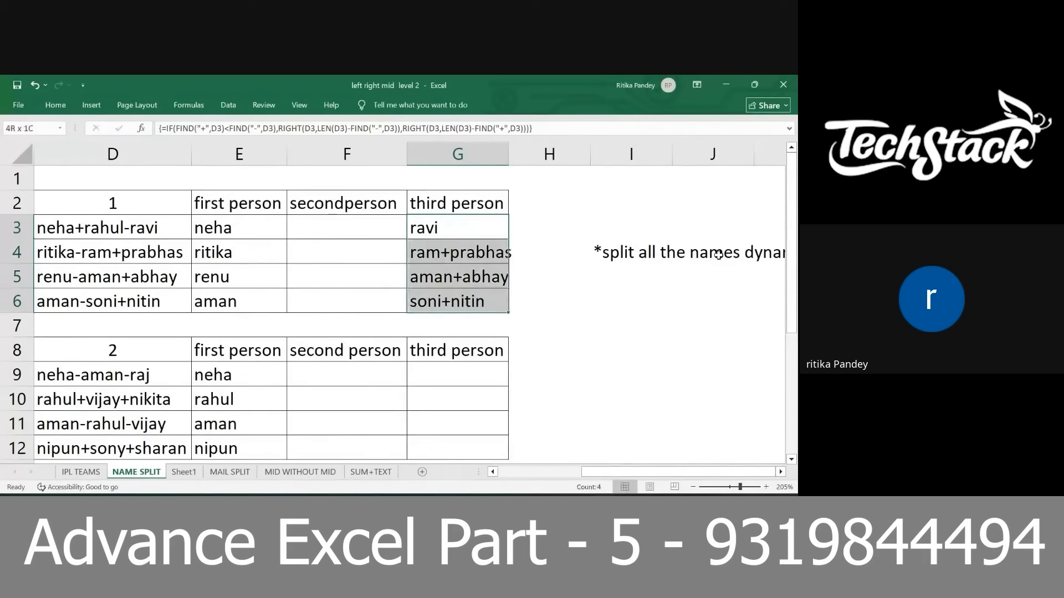
key("ctrl+d")
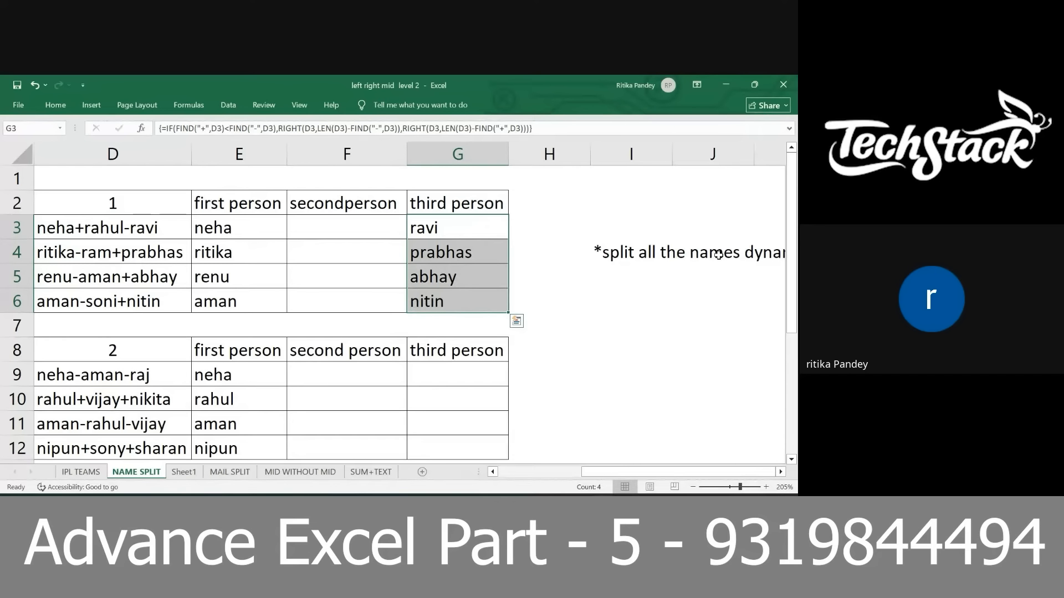
- Examine the G3 formula's logical test, value-if-true and value-if-false parts
double_click(492, 224)
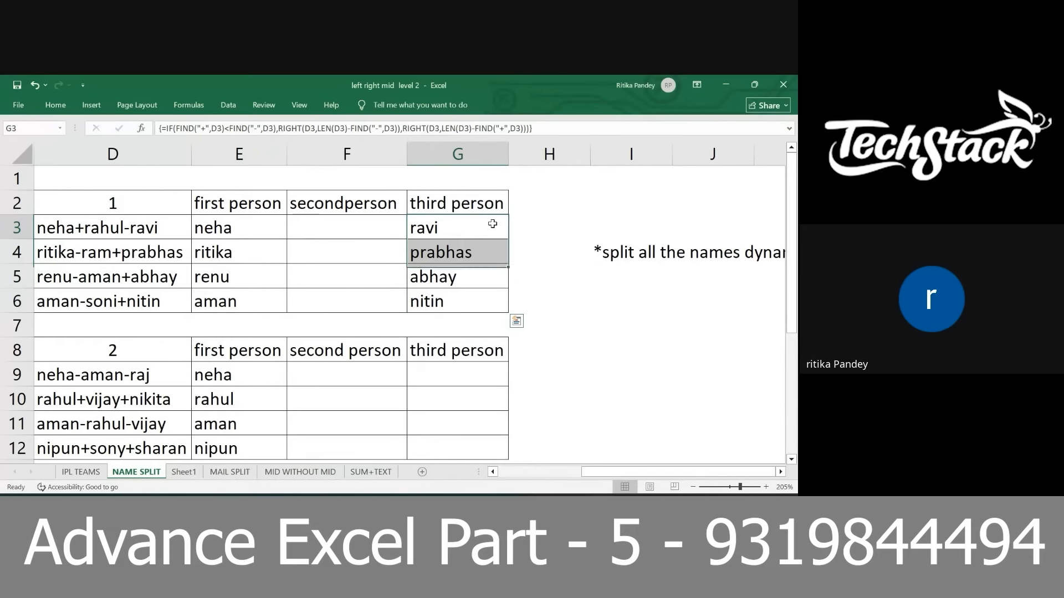
left_click_drag(438, 226, 642, 235)
left_click(643, 235)
left_click(489, 296)
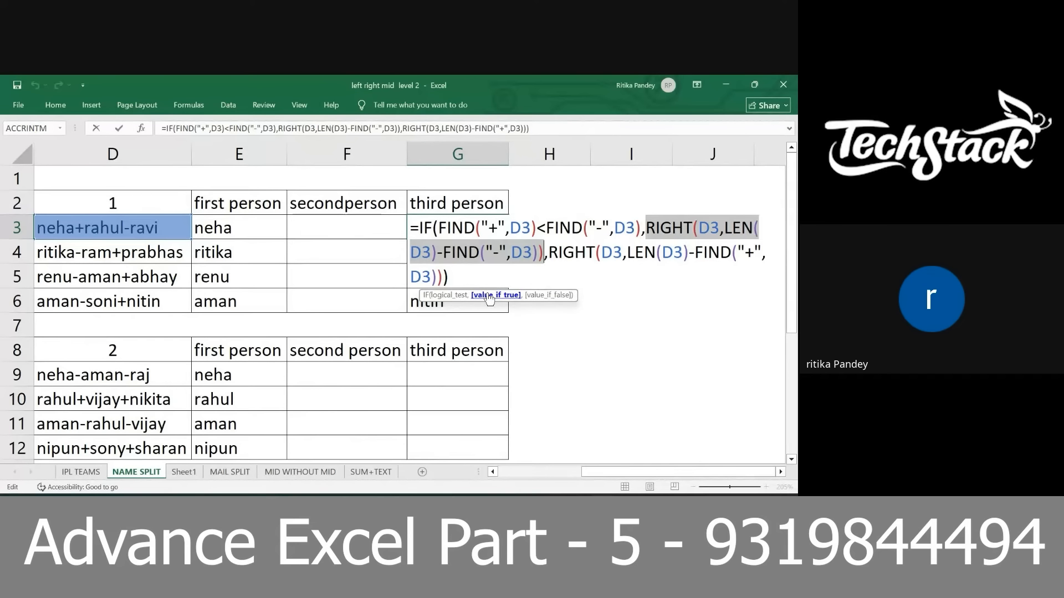
left_click(540, 296)
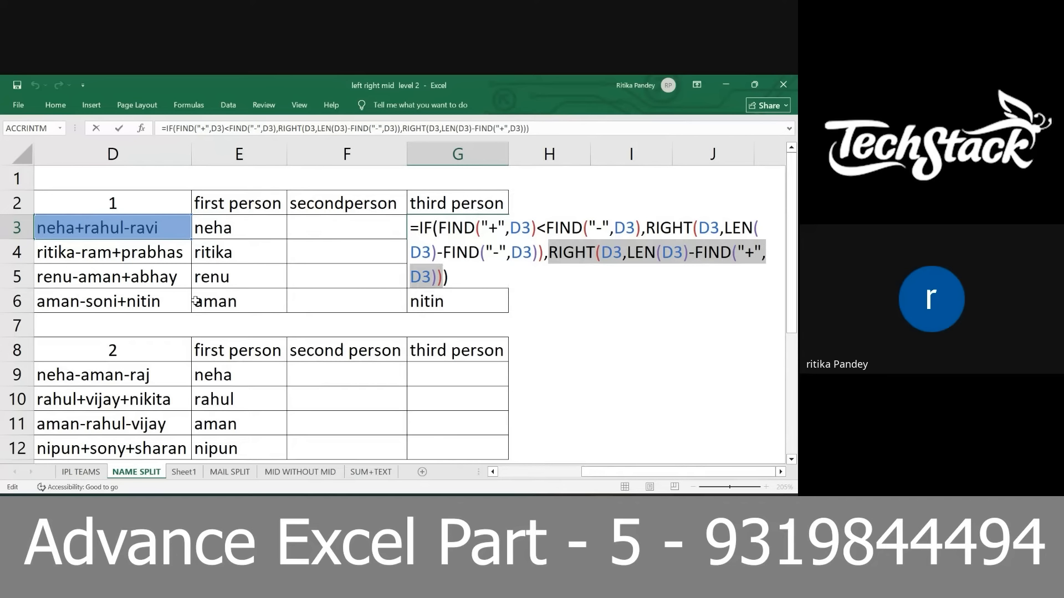
key("ctrl+shift+Return")
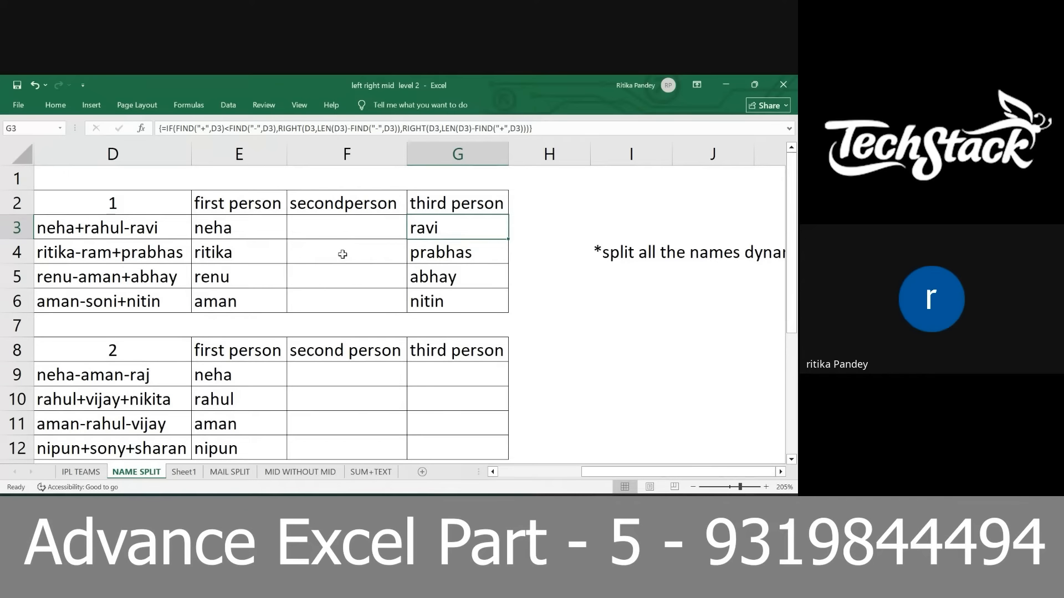
- Inspect the third-person formula in G3 again, open the chat in Google Meet and return to the workbook
left_click(342, 254)
left_click(364, 233)
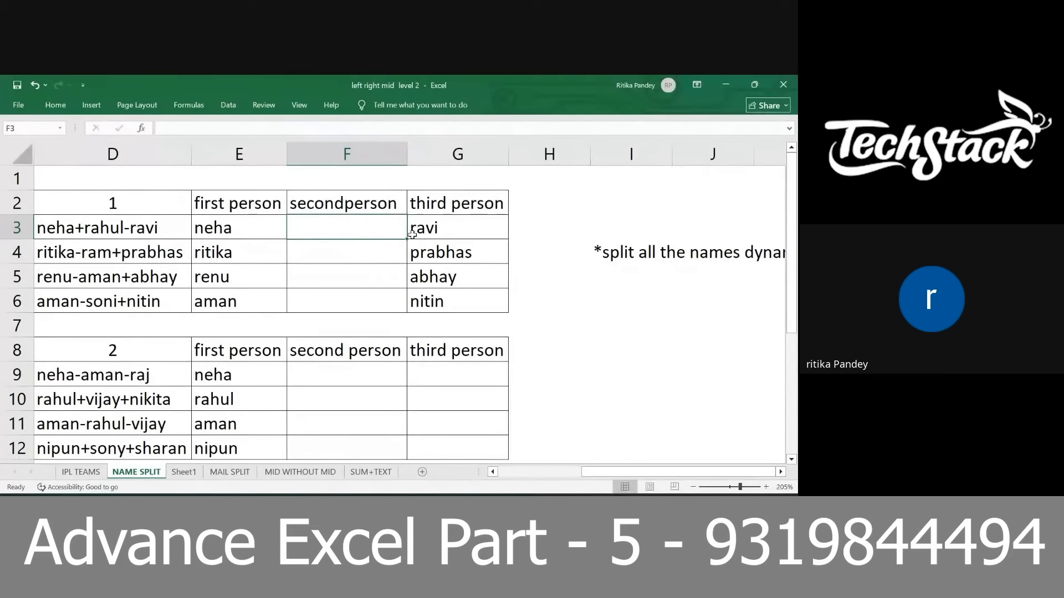
double_click(454, 230)
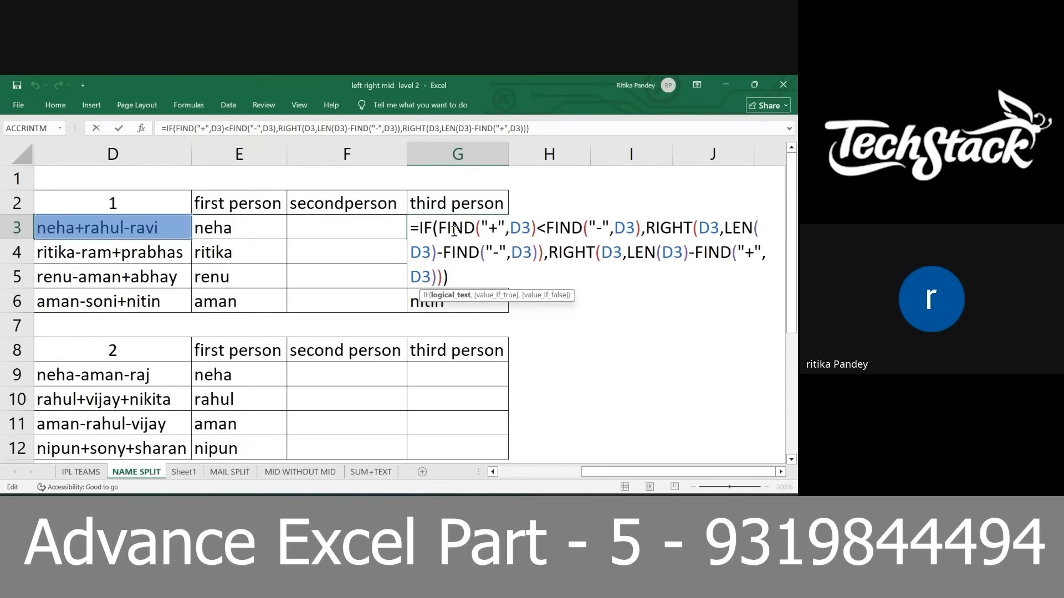
key("alt+Tab")
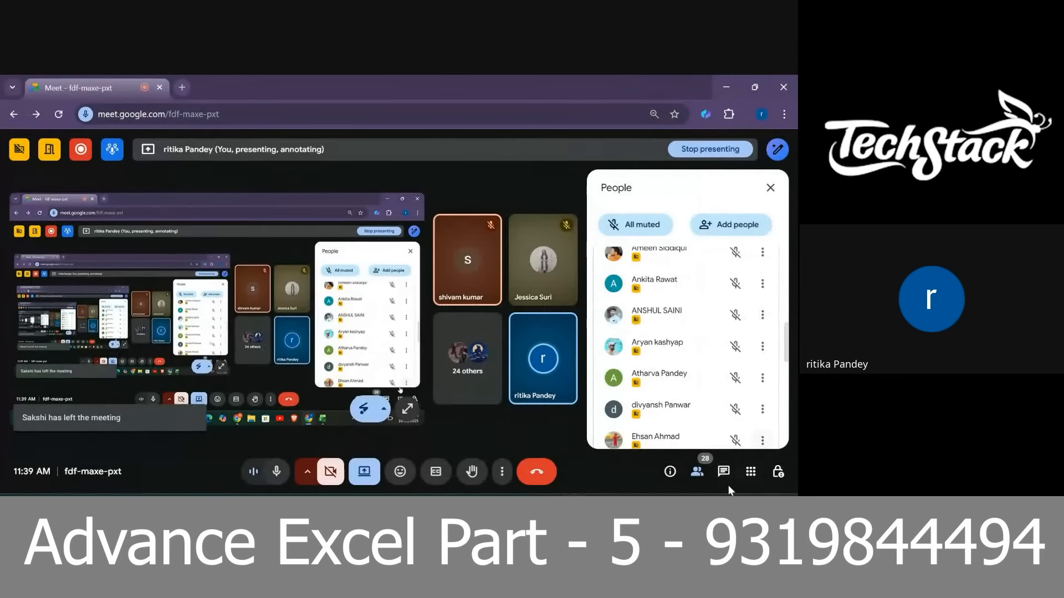
left_click(723, 471)
key("alt+Tab")
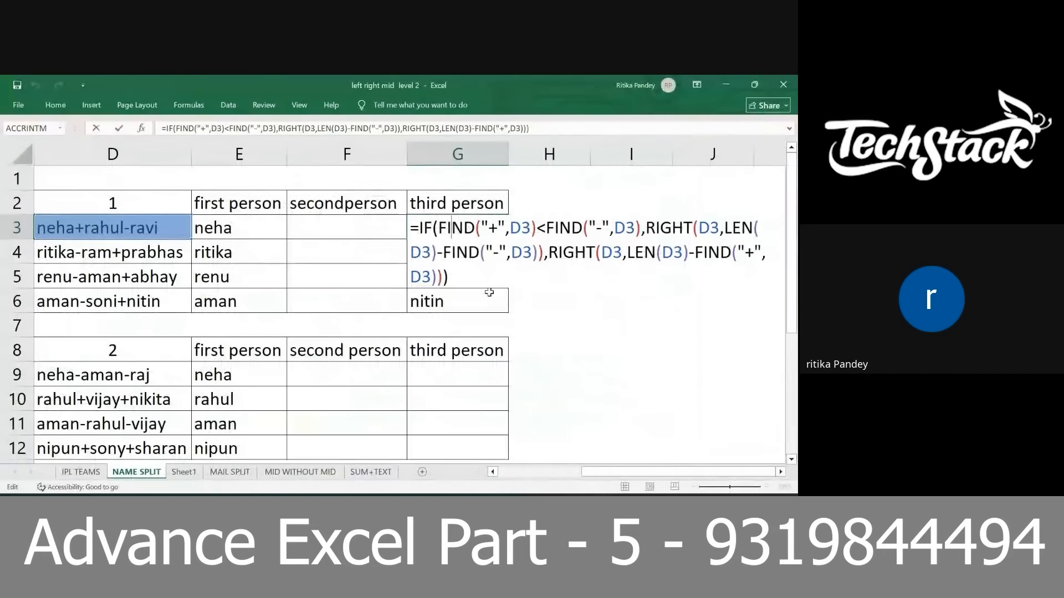
key("ctrl+shift+Return")
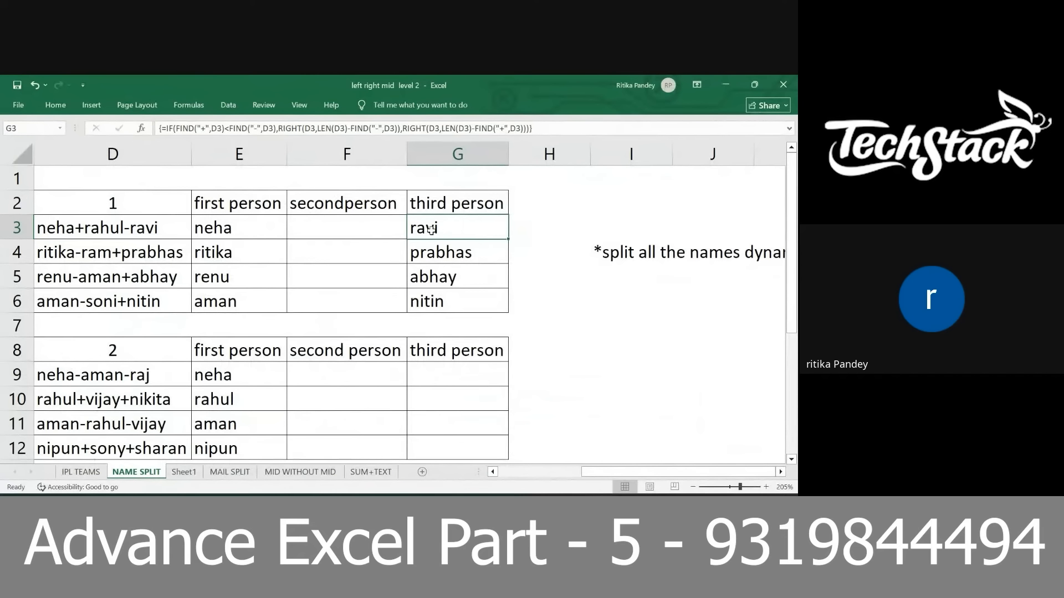
- Write the second-person formula in F3 as =MID(D3,FIND("+",D3)+1,FIND("-",D3)-FIND("+",D3))
left_click(354, 206)
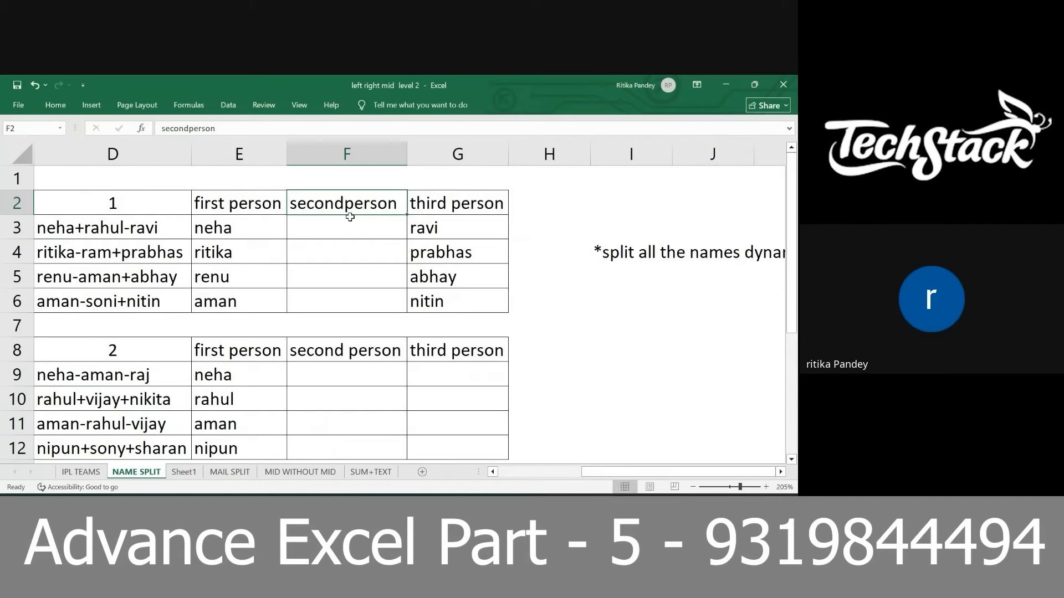
left_click(350, 217)
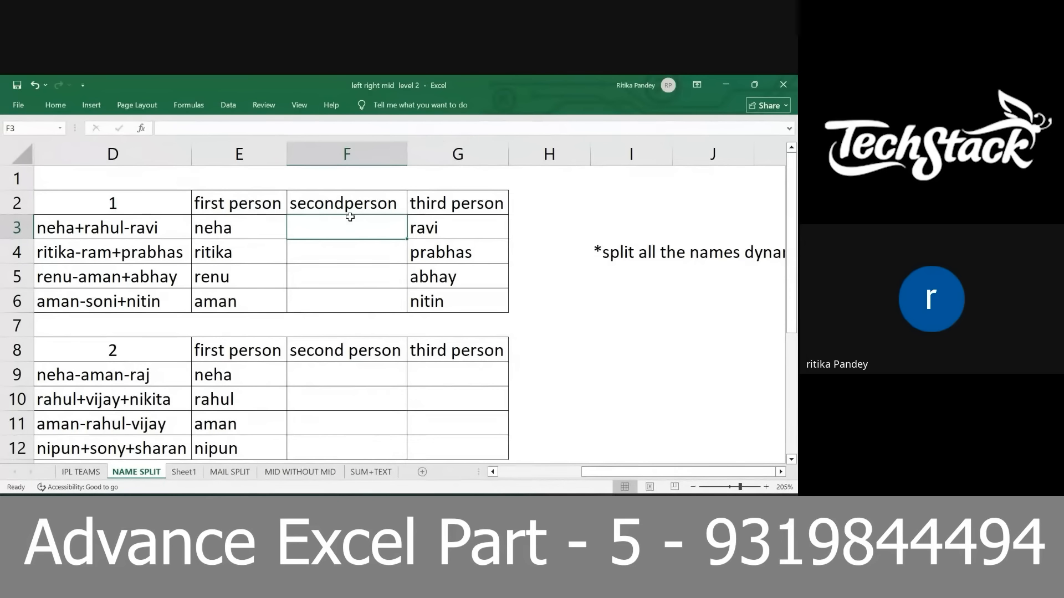
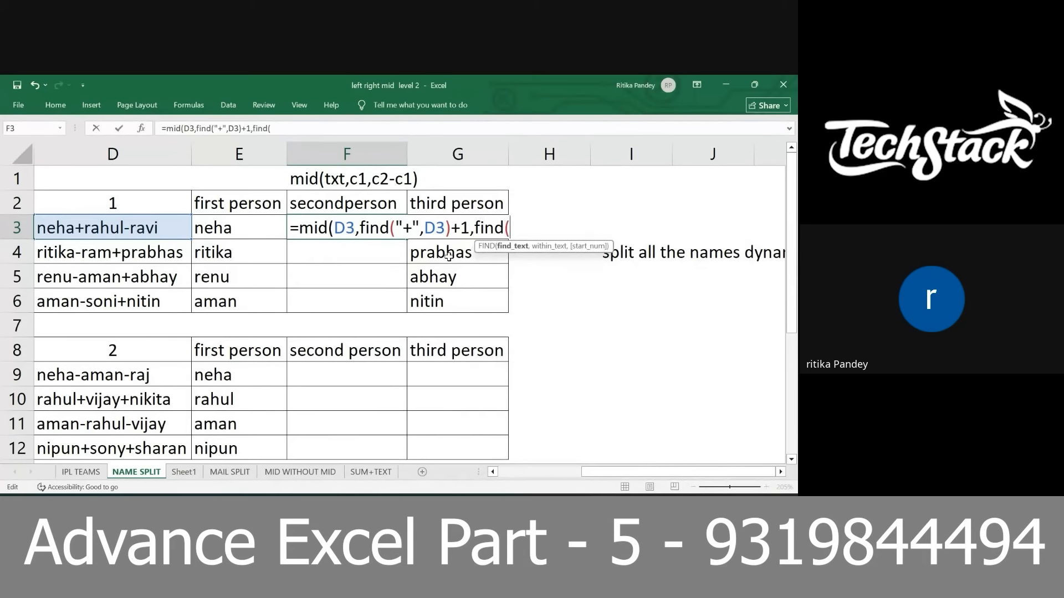
type(",")
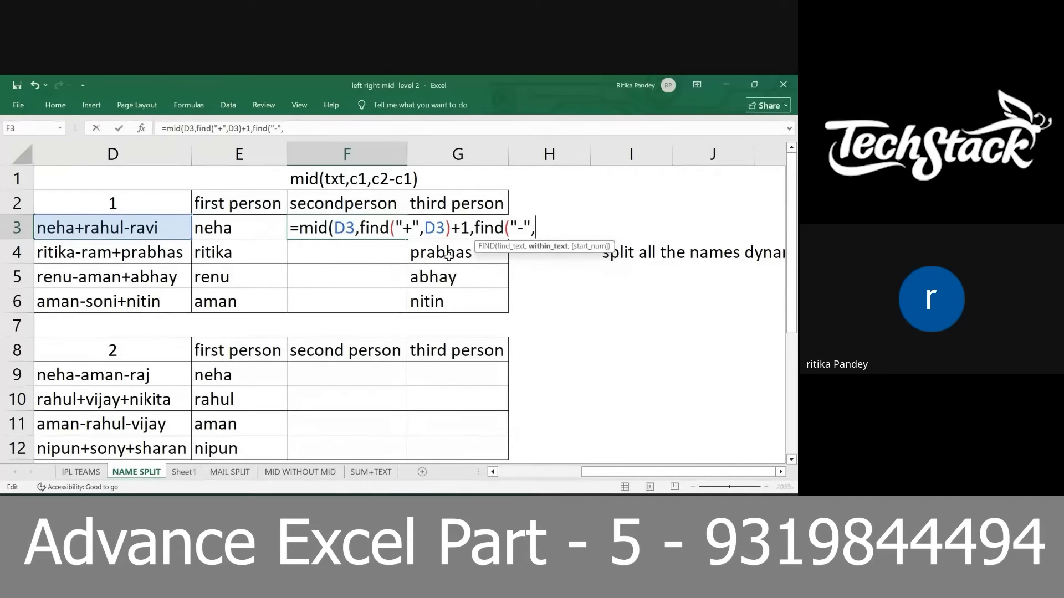
left_click(170, 231)
type(")-find")
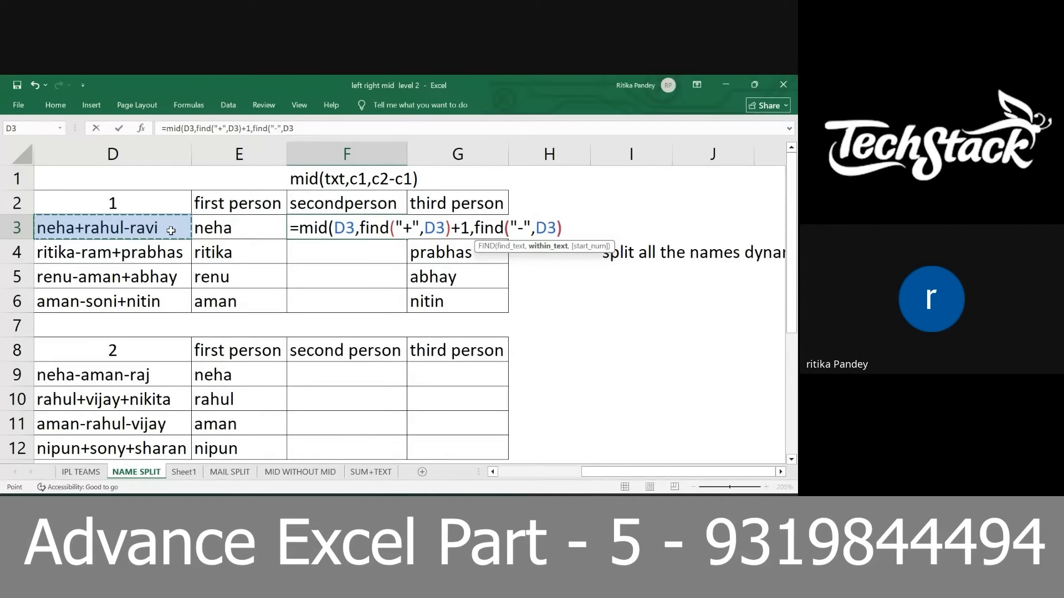
type("(\"")
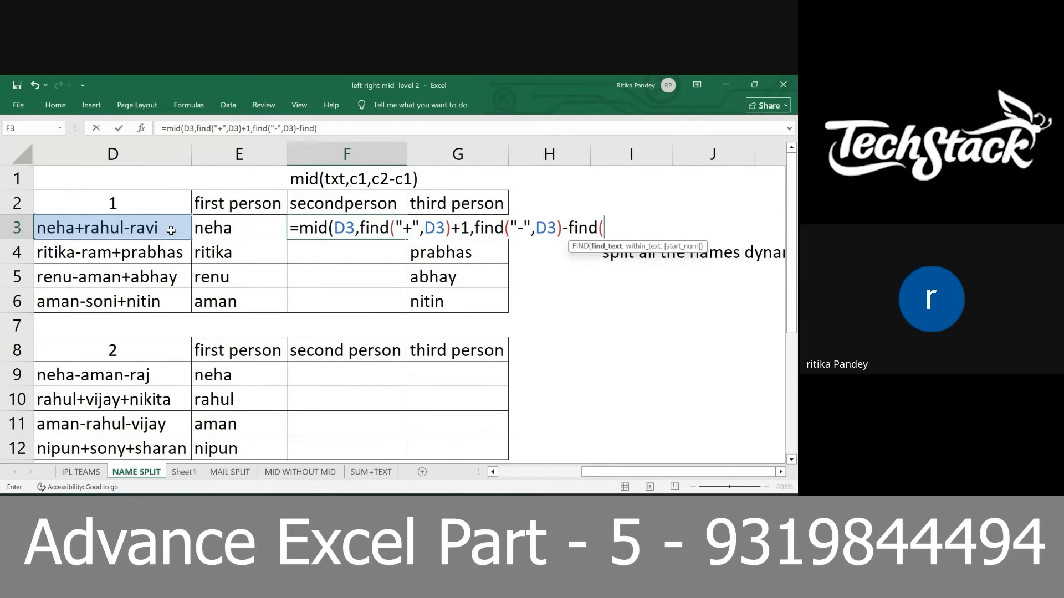
type("+\",")
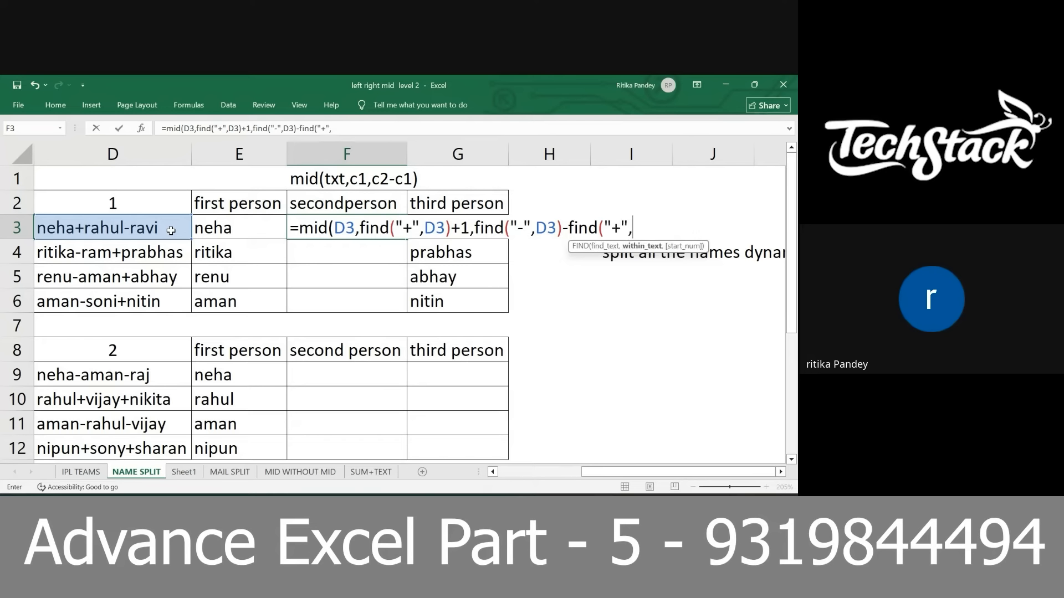
left_click(140, 227)
type("))")
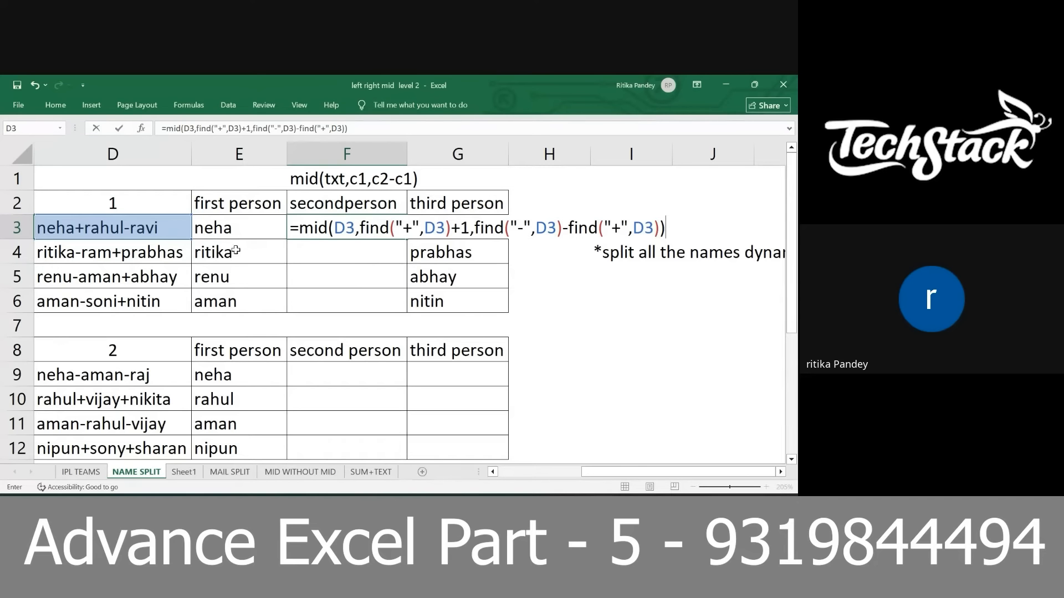
- Review the text, start position and length arguments of the MID formula in F3 and enter it
left_click_drag(334, 227, 659, 216)
left_click(561, 229)
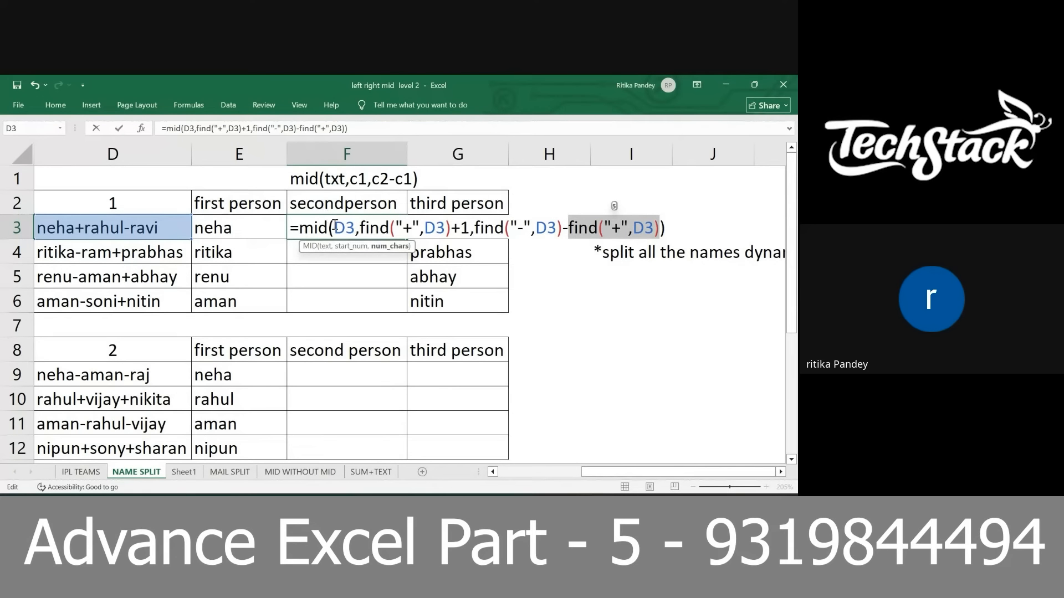
left_click_drag(334, 224, 443, 229)
key("Return")
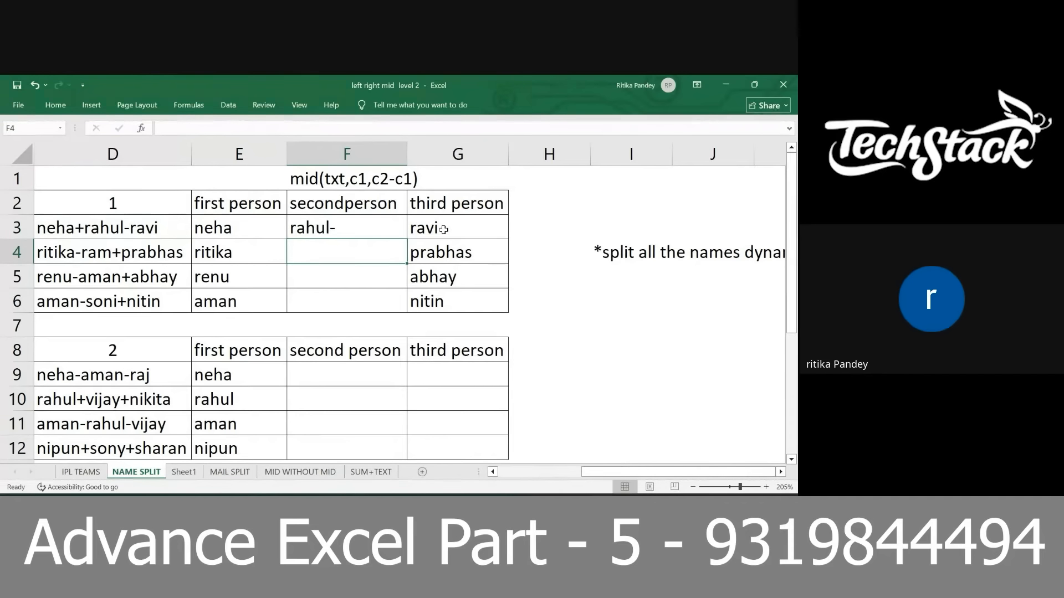
double_click(379, 222)
left_click(685, 226)
type("-\",D3)-FIND(\"+\",D3)-")
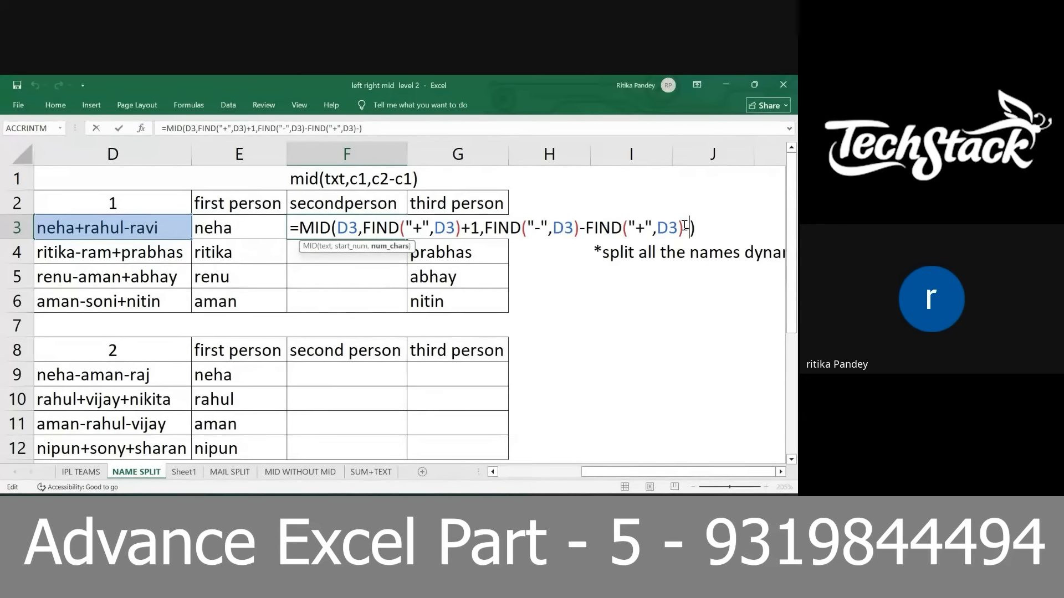
type("1")
key("Escape")
key("Escape")
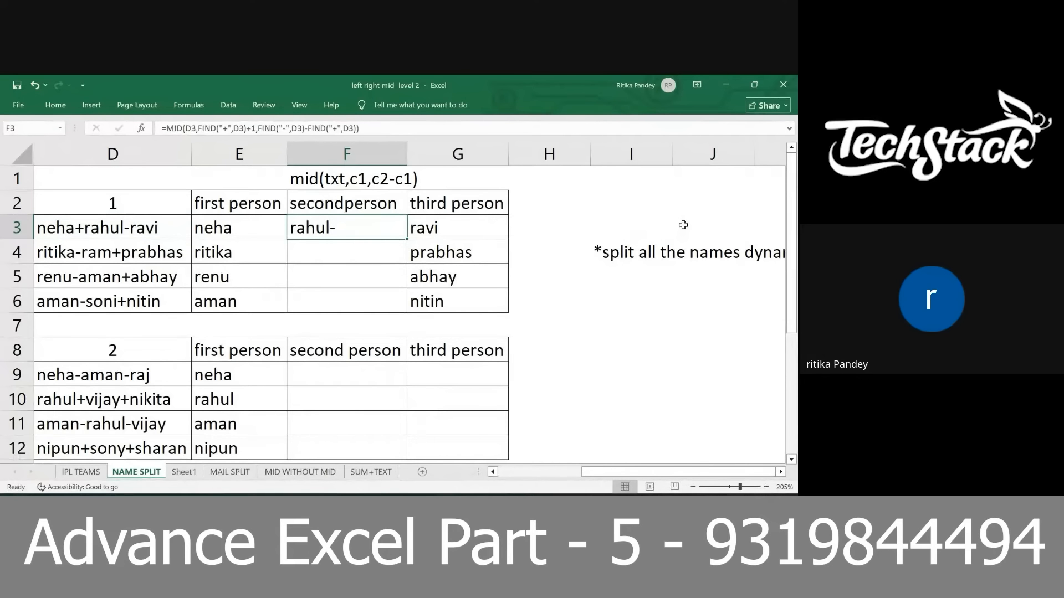
- Subtract 1 from the MID length in F3, enter it as an array formula and fill it down through F6
double_click(335, 236)
left_click(685, 233)
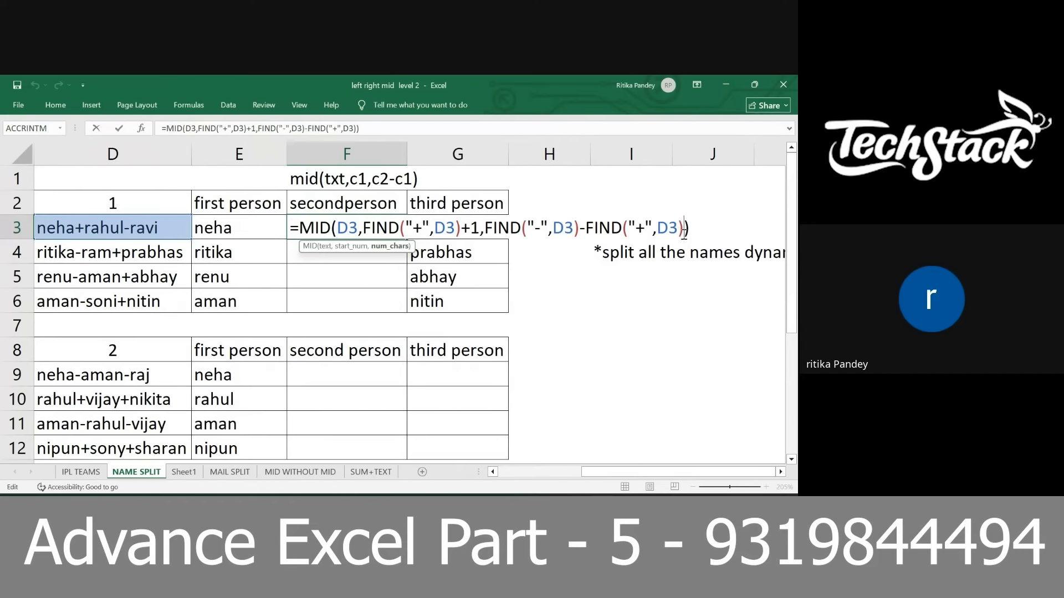
type("-1")
key("ctrl+shift+Return")
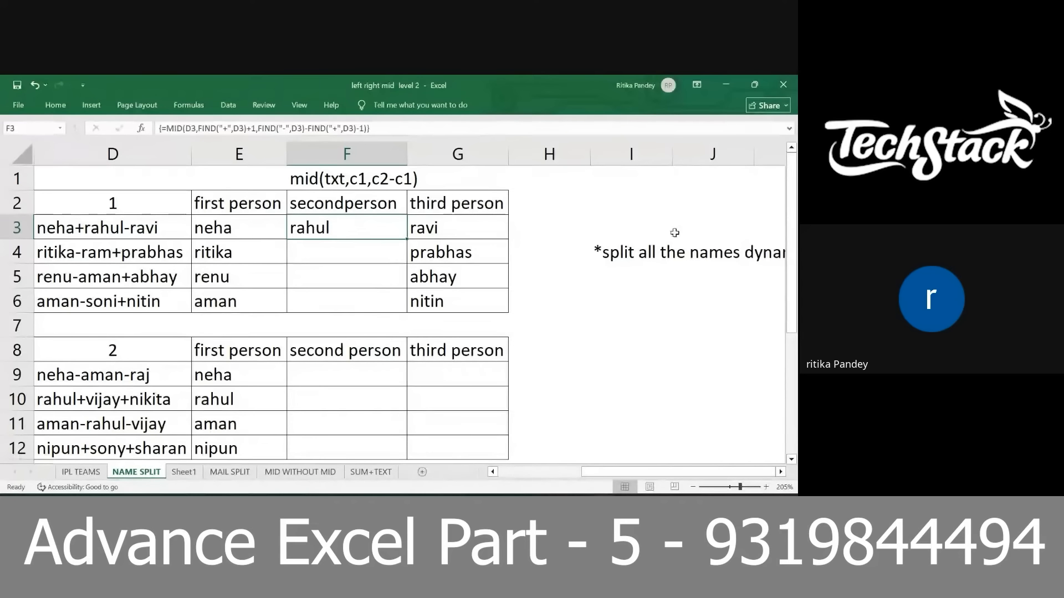
left_click_drag(389, 237, 378, 301)
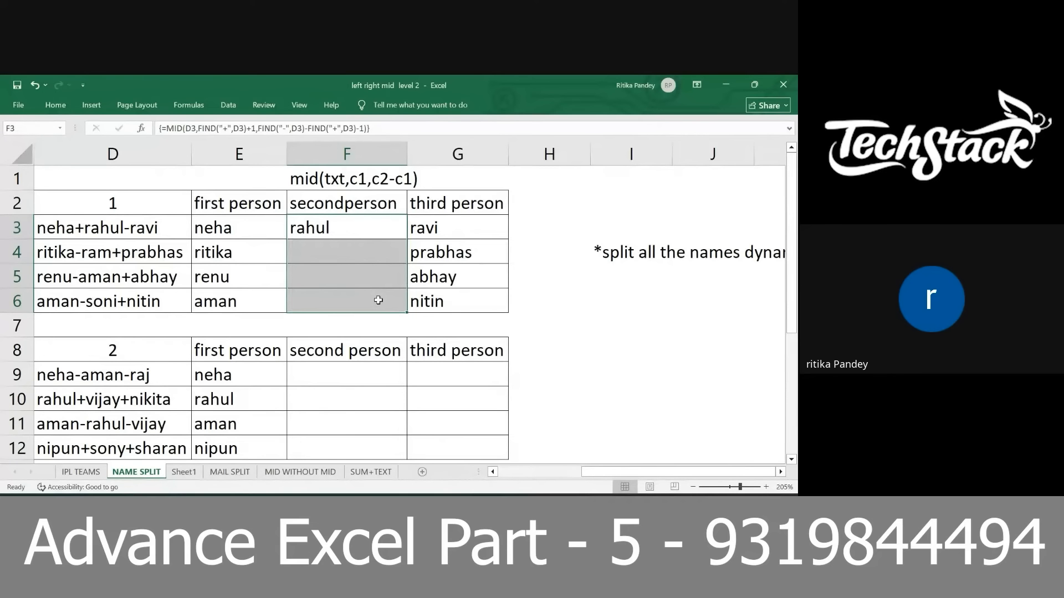
key("ctrl+d")
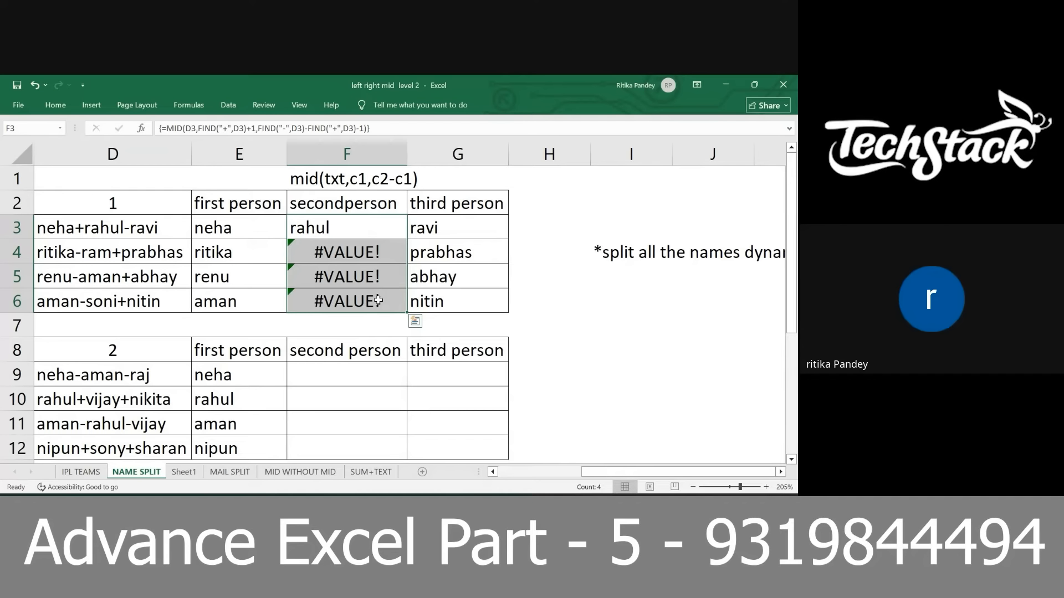
- Wrap the F3 MID formula in an IF with the logical test FIND("+",D3)<FIND("-",D3), keeping MID as the value if true
left_click(356, 228)
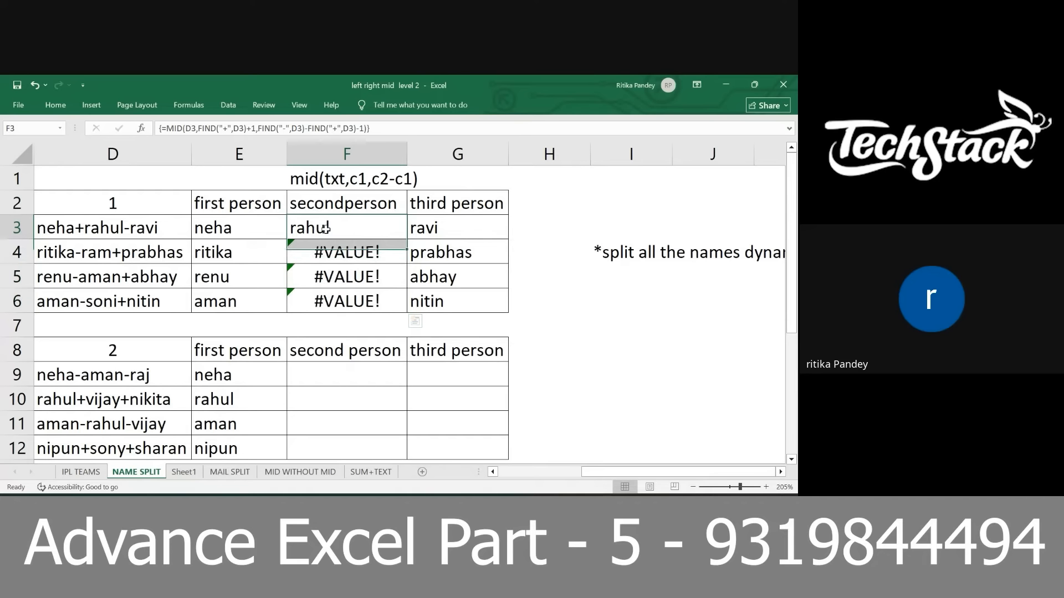
double_click(332, 228)
left_click(299, 228)
type("if(")
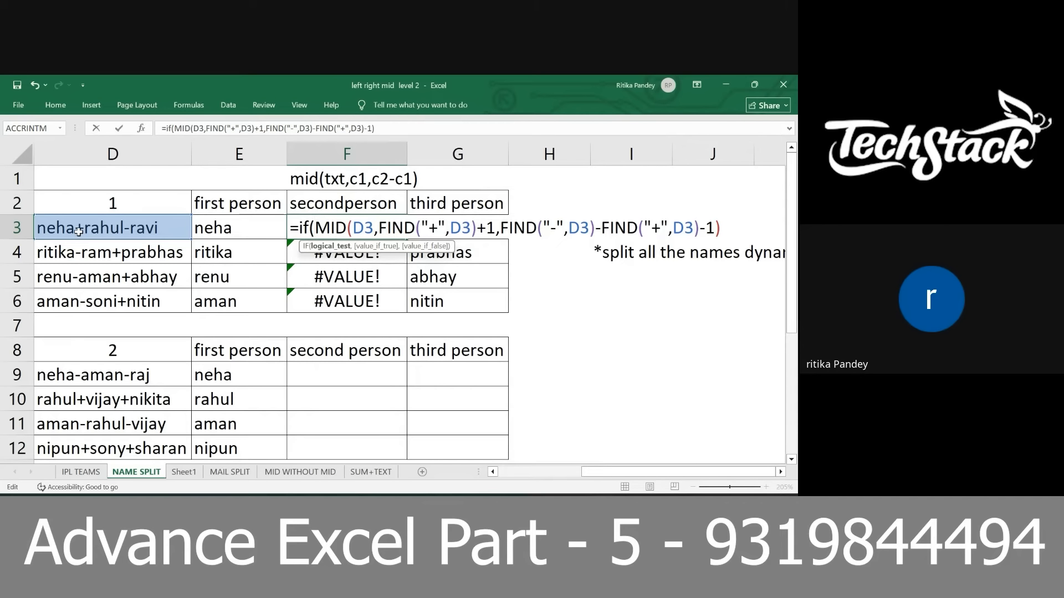
type("find(\"+\",")
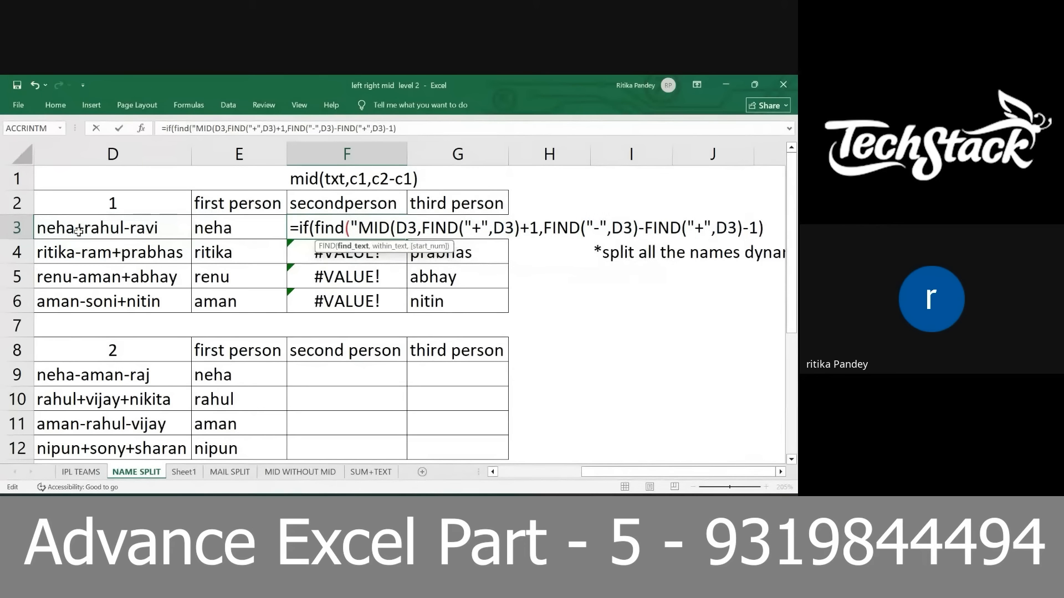
left_click(50, 231)
type(")<find(\"")
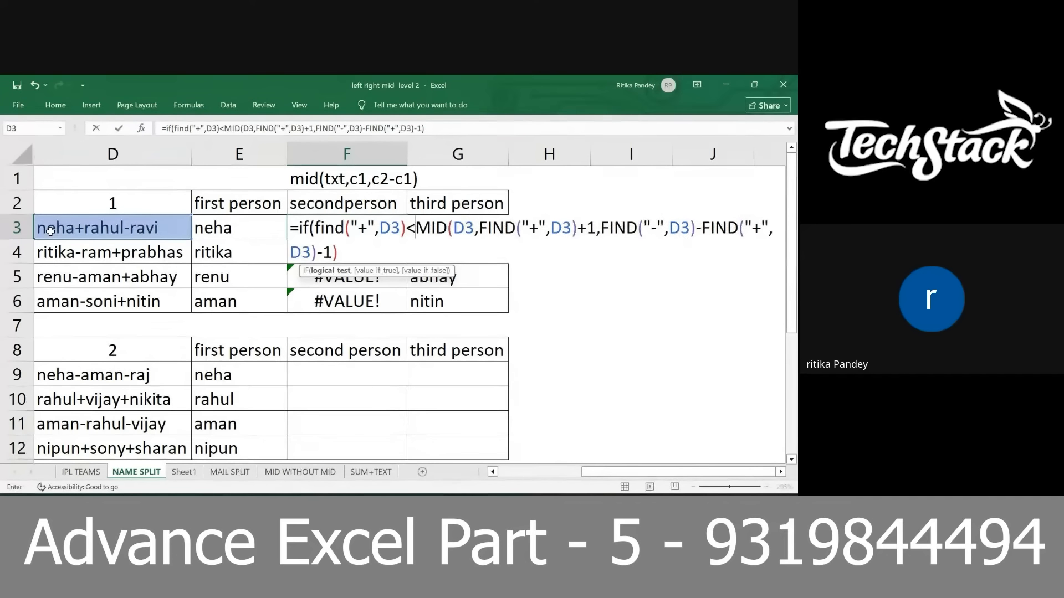
type("-\",")
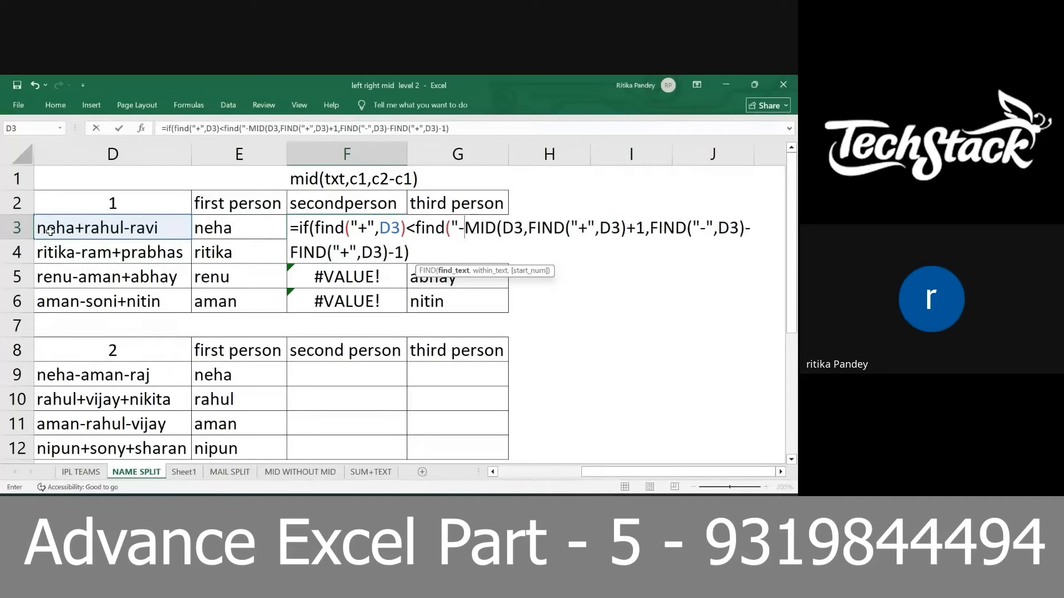
left_click(56, 227)
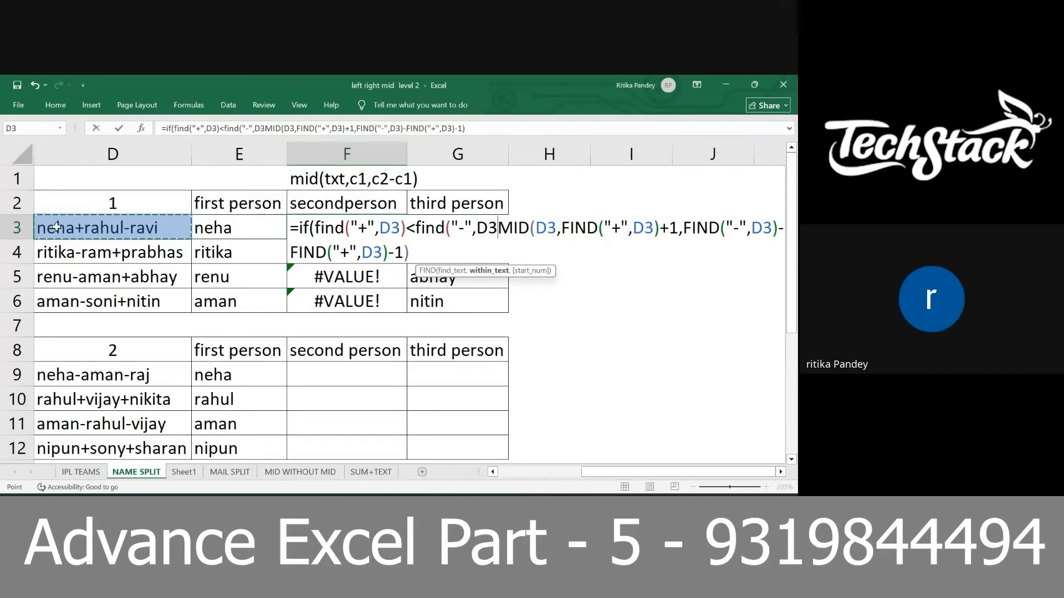
type("),")
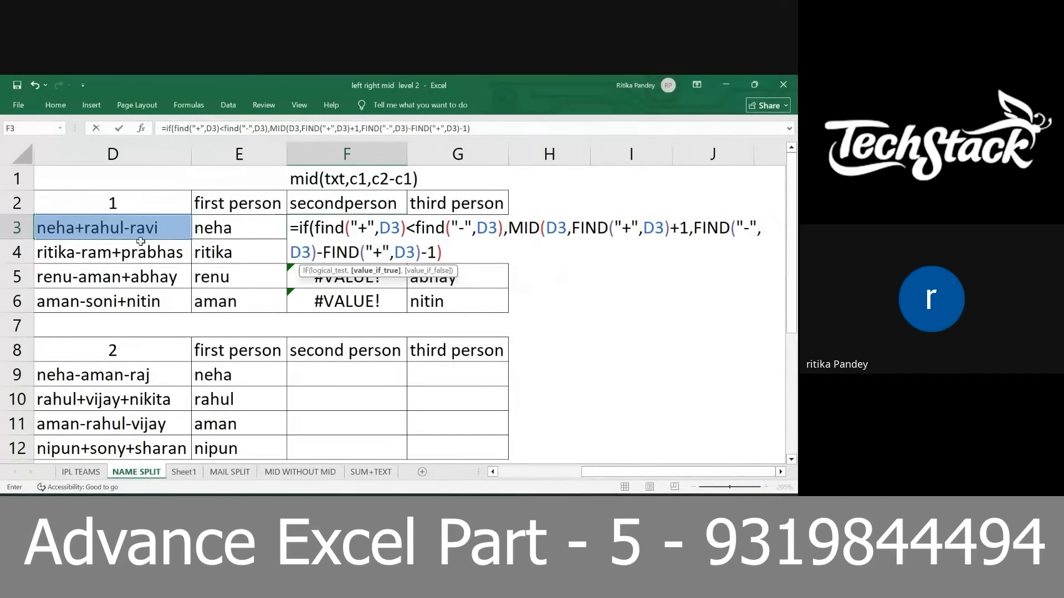
- Copy the whole MID expression in F3 and add it as the IF formula's value if false
left_click(387, 271)
key("ctrl+c")
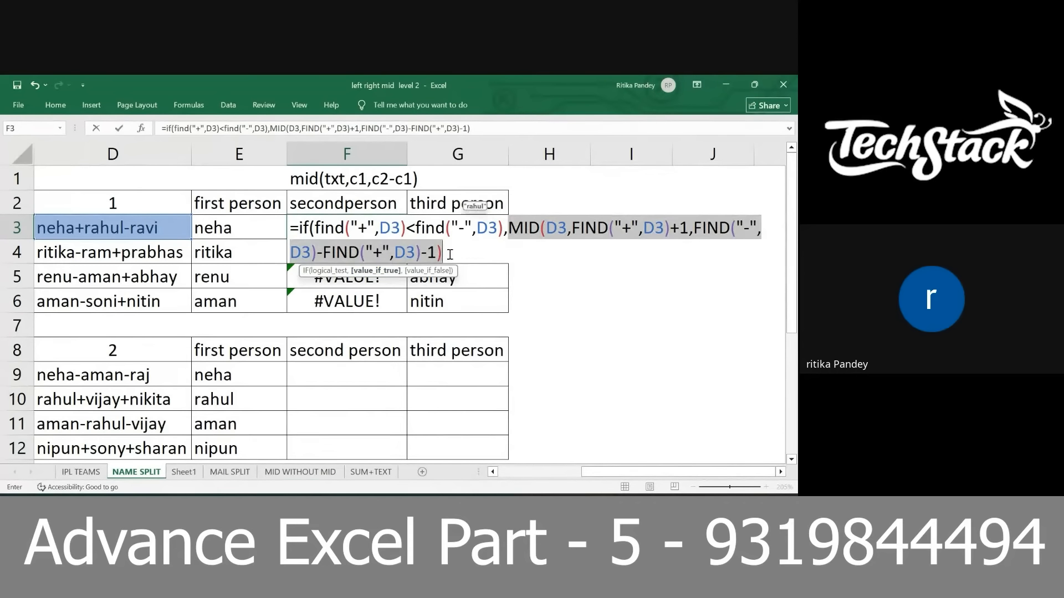
left_click(443, 253)
type(",")
key("ctrl+v")
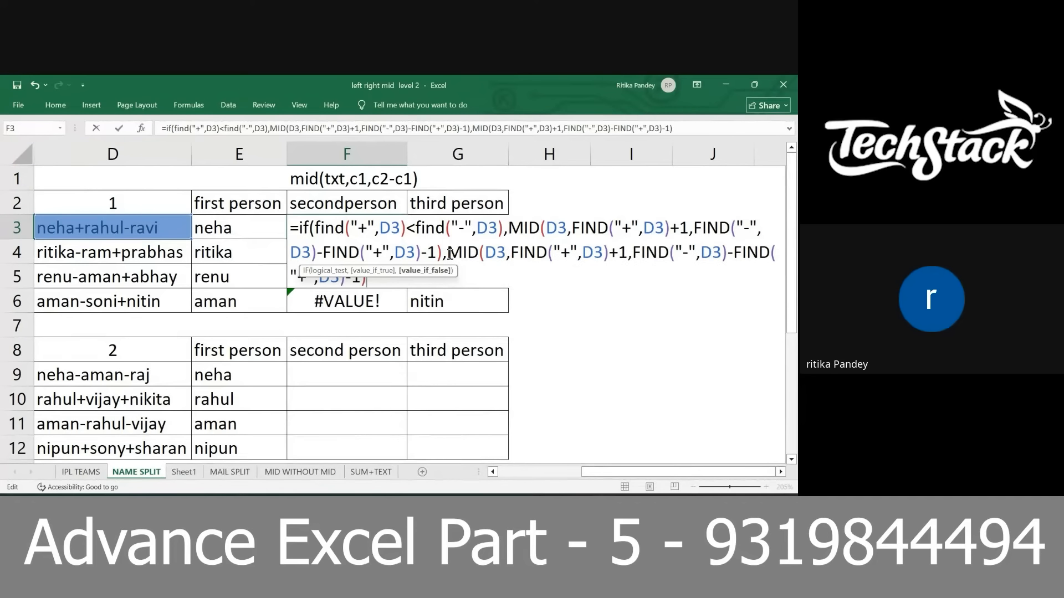
- Swap the separators in the false-value MID to "-", "+" and "-" in its three FINDs and enter F3 as an array formula
left_click(577, 253)
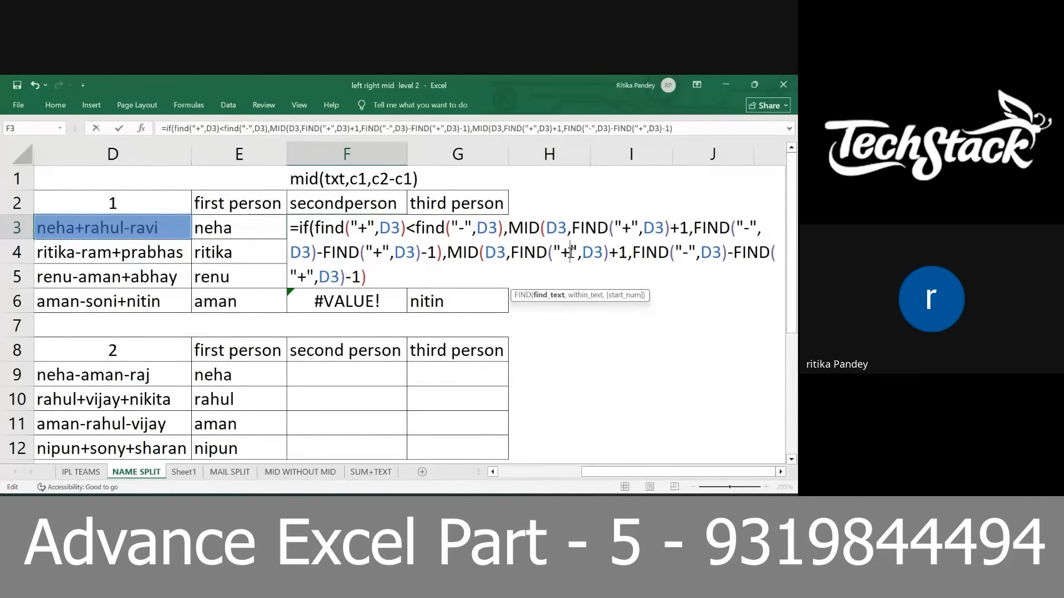
left_click(689, 254)
key("BackSpace")
type("+")
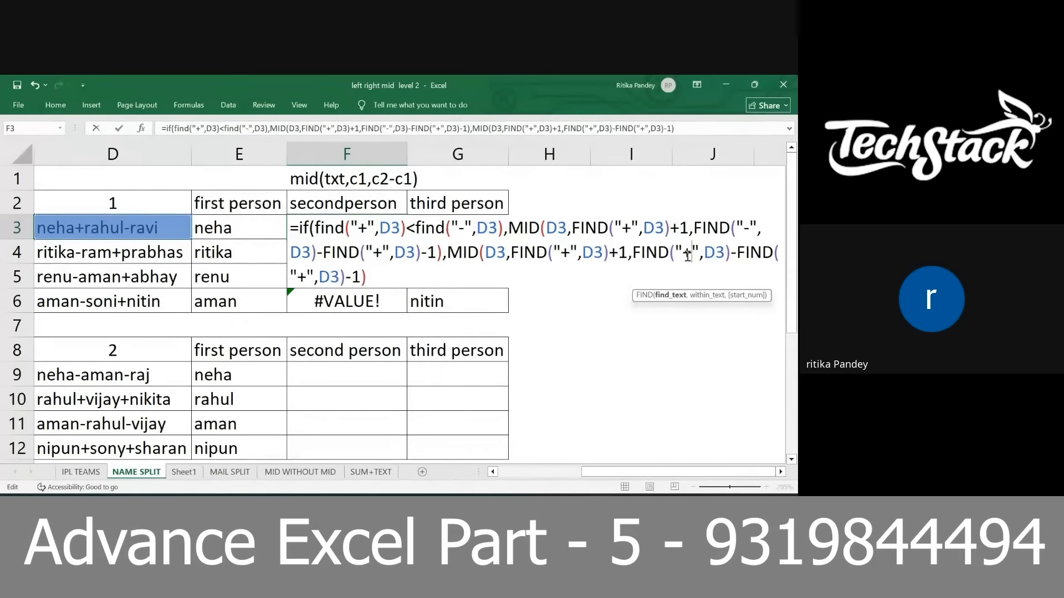
left_click(570, 254)
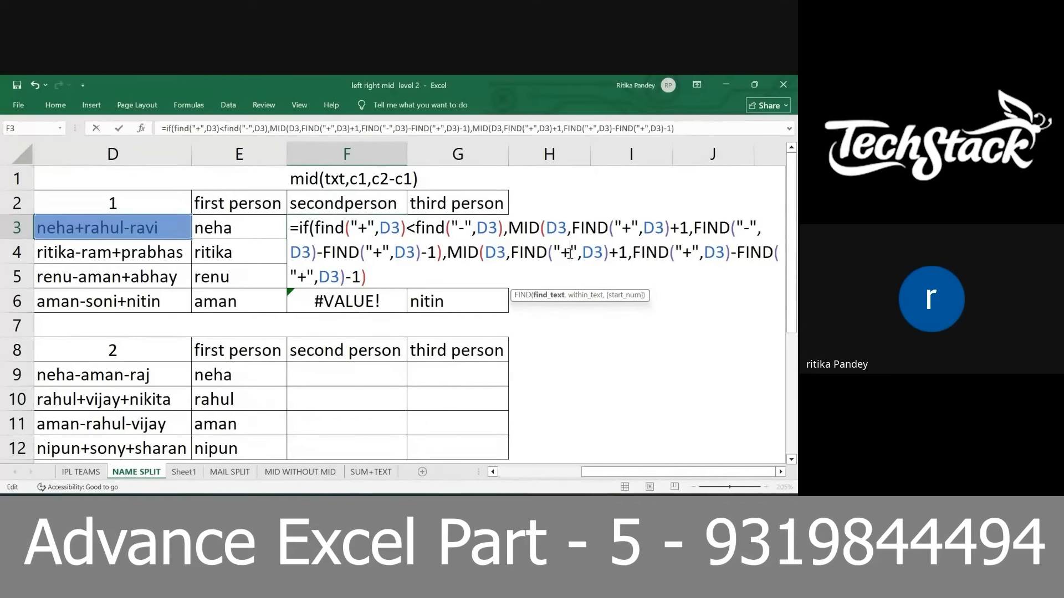
key("BackSpace")
type("-")
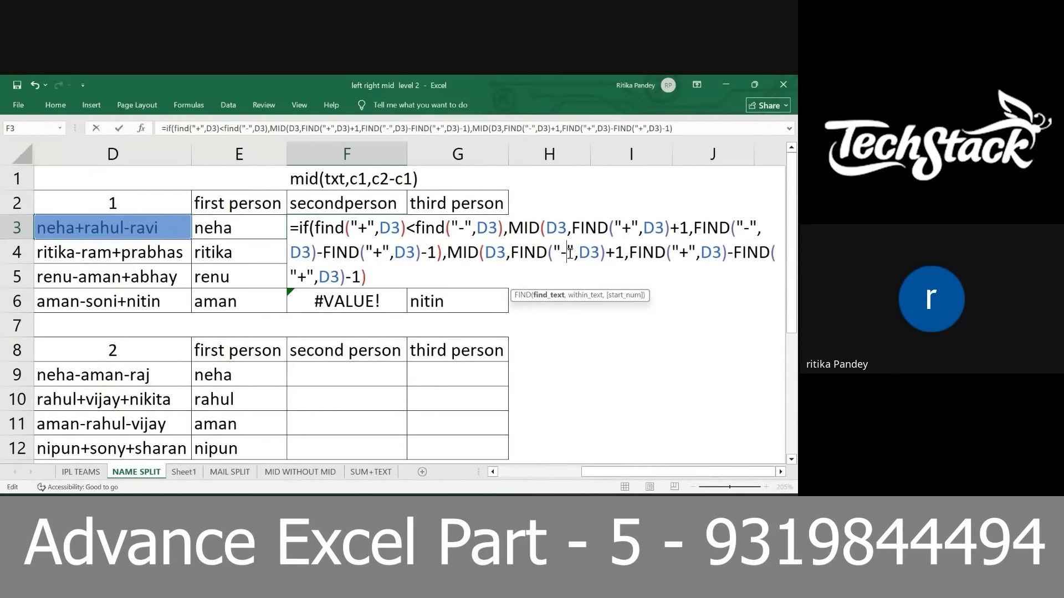
left_click(304, 276)
key("BackSpace")
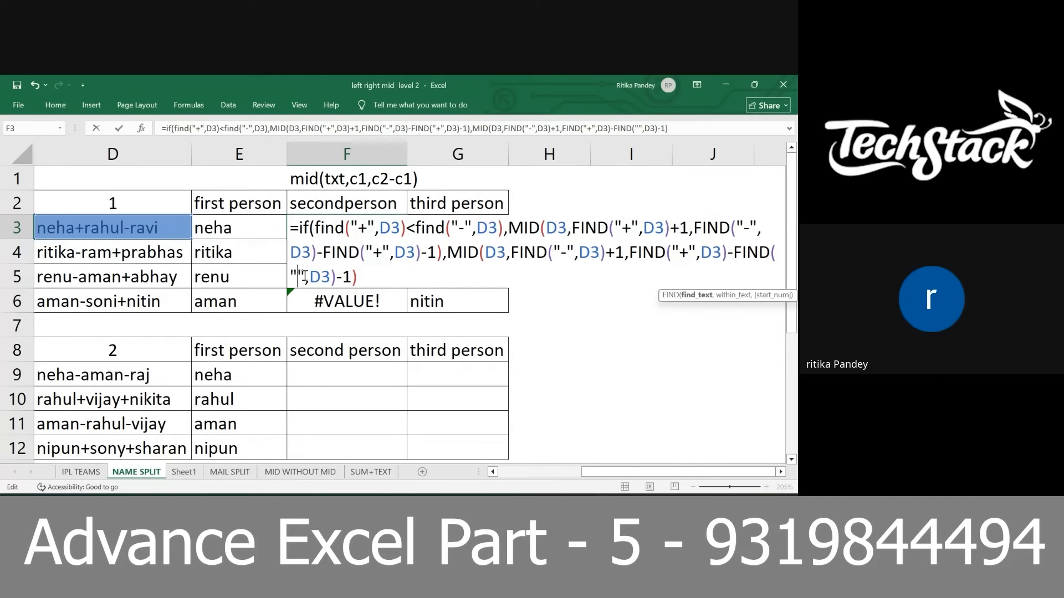
type("-")
key("ctrl+Return")
key("Return")
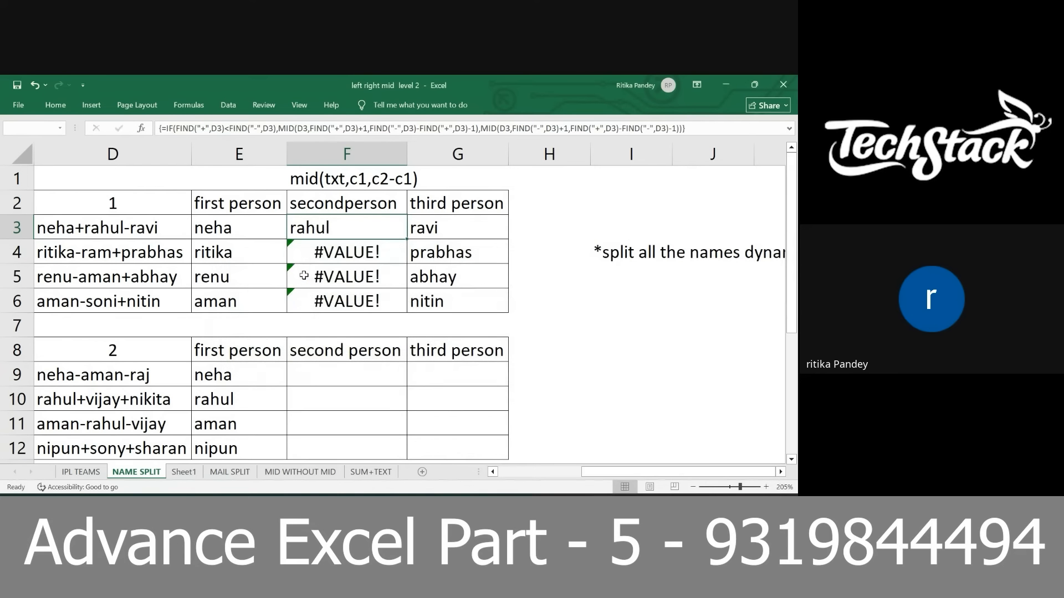
- Fill the second-person IF formula from F3 down through F6
type("d")
key("Escape")
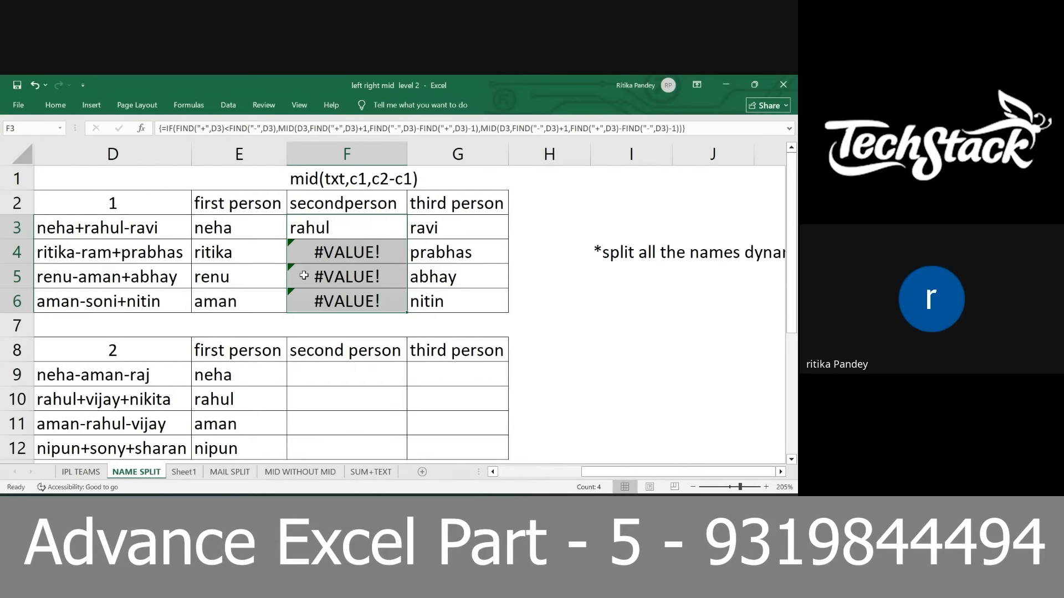
key("ctrl+d")
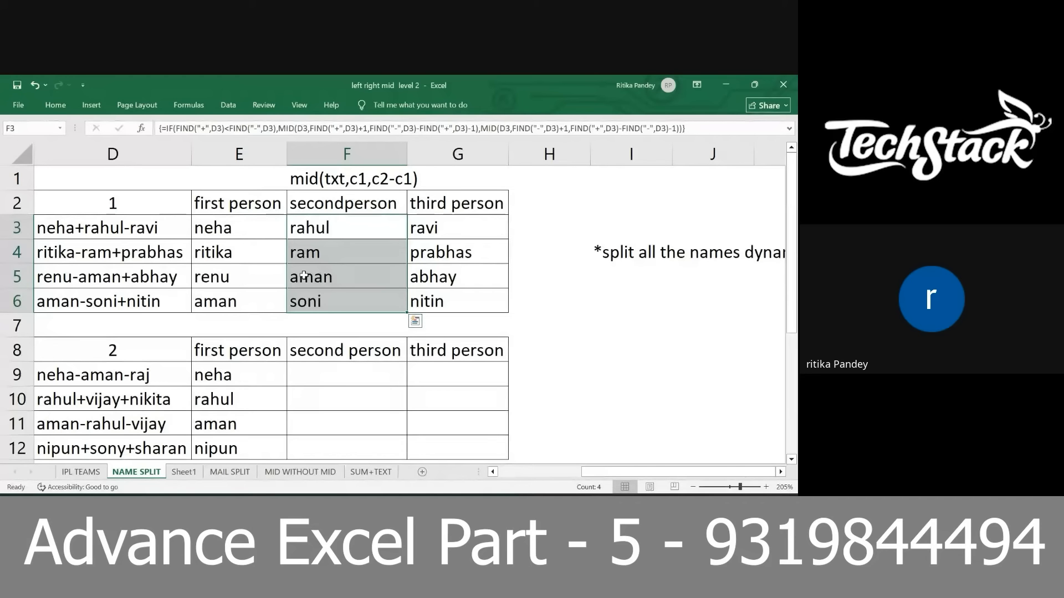
- Copy the full IF formula from F3, send it in the Google Meet in-call chat, and return to the Excel workbook
double_click(323, 222)
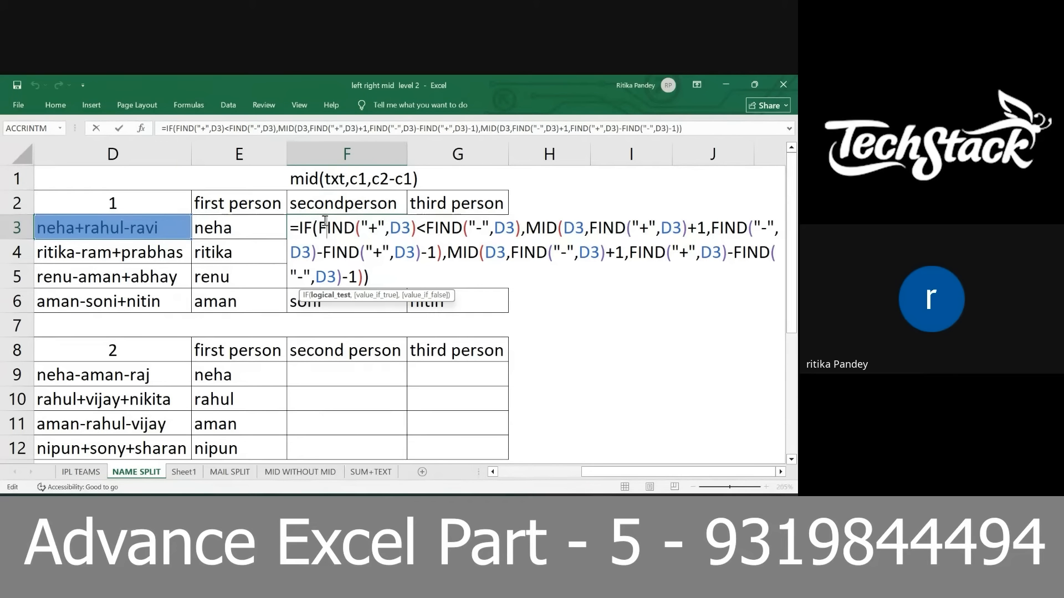
left_click_drag(390, 277, 290, 221)
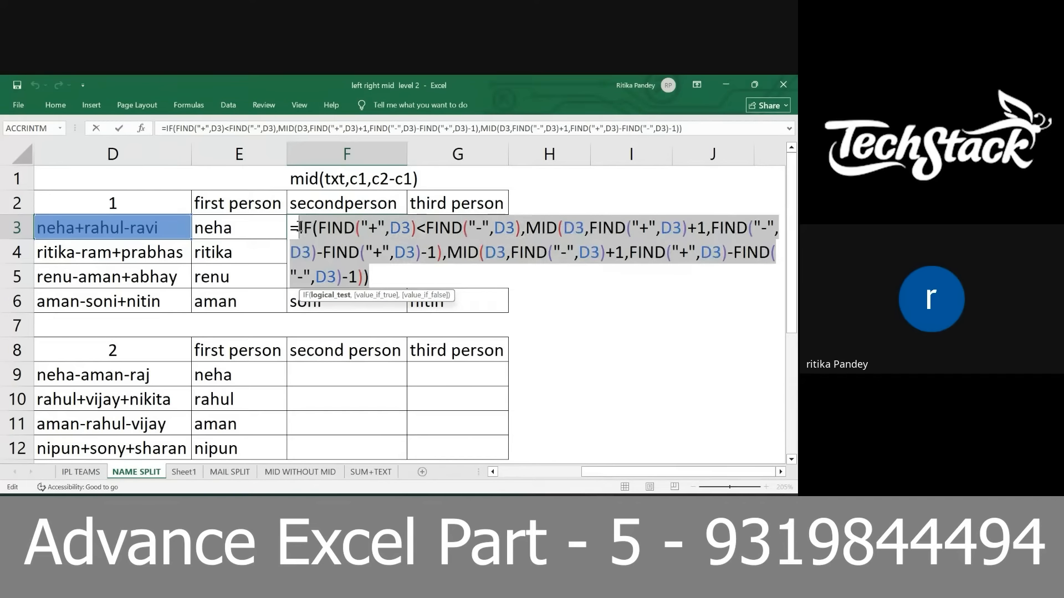
key("alt+Tab")
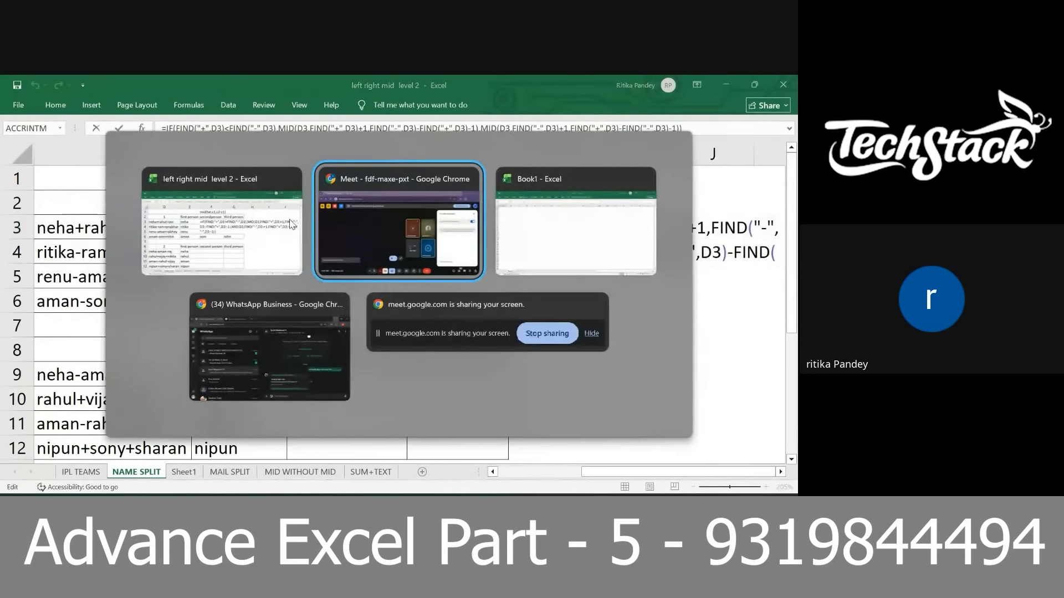
key("ctrl+v")
key("Return")
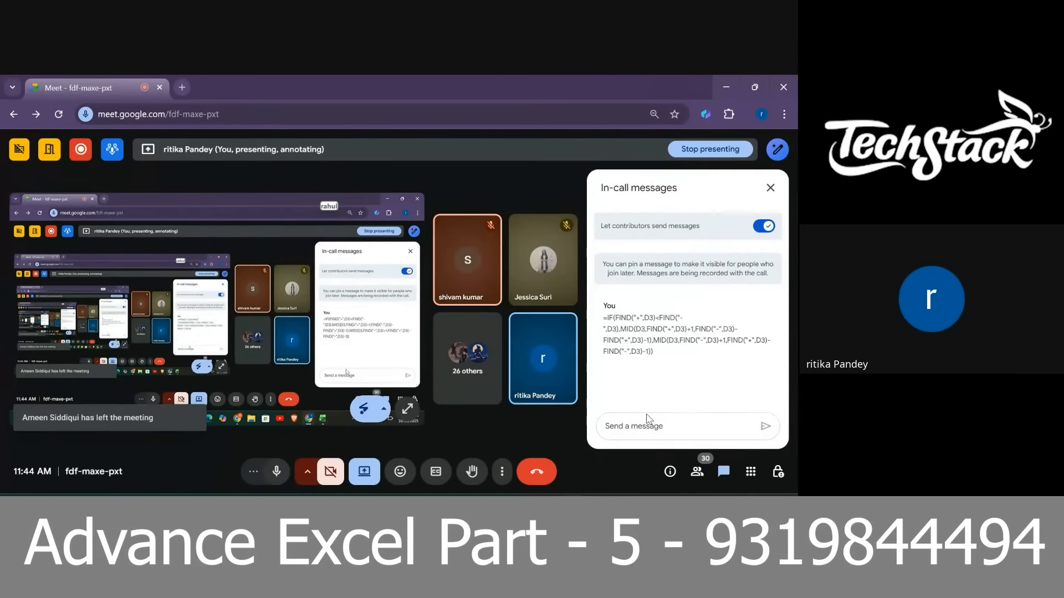
key("alt+Tab")
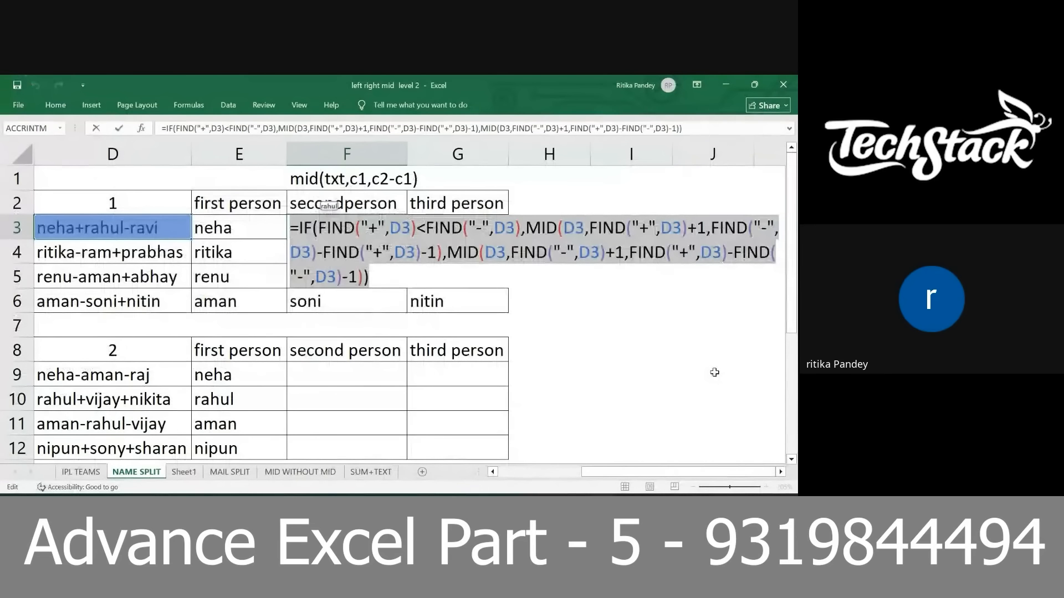
- Clear the second-person formulas from F3 through F6
key("Escape")
key("shift+Down")
key("shift+Down")
key("shift+Down")
key("Delete")
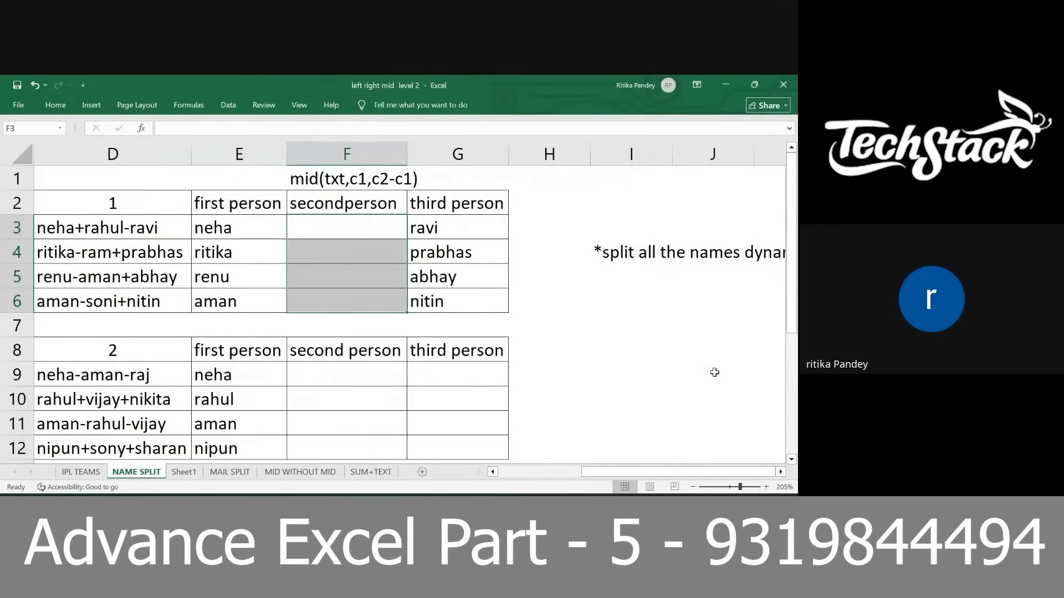
- Undo the clearing, the fill and the IF entry to restore the plain MID formula in F3
key("ctrl+z")
key("ctrl+z")
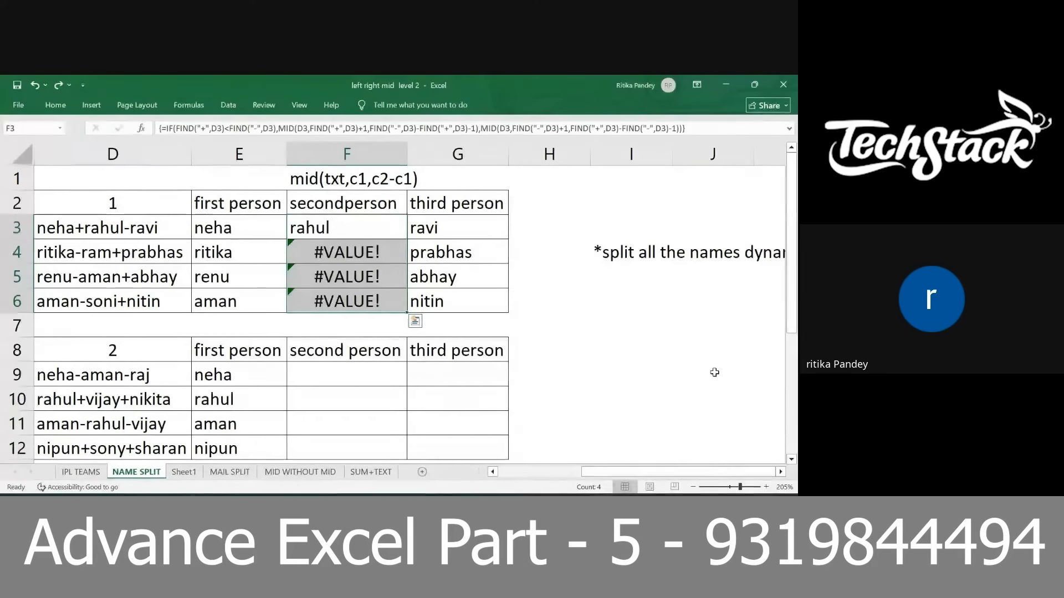
key("ctrl+z")
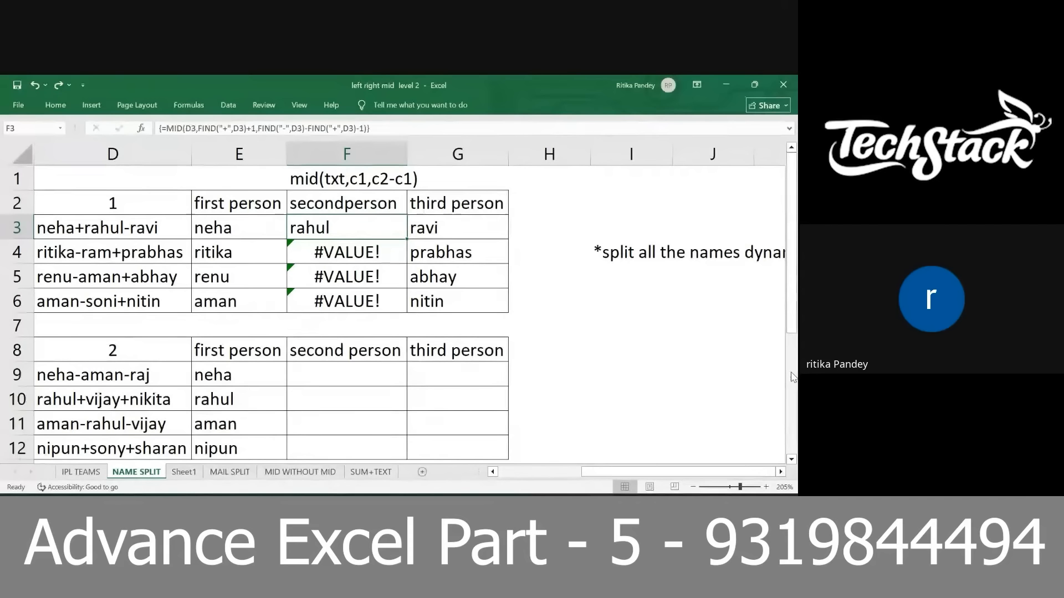
- Wrap F3's MID formula in IFERROR and paste a copy of the MID expression as the value if error
double_click(350, 232)
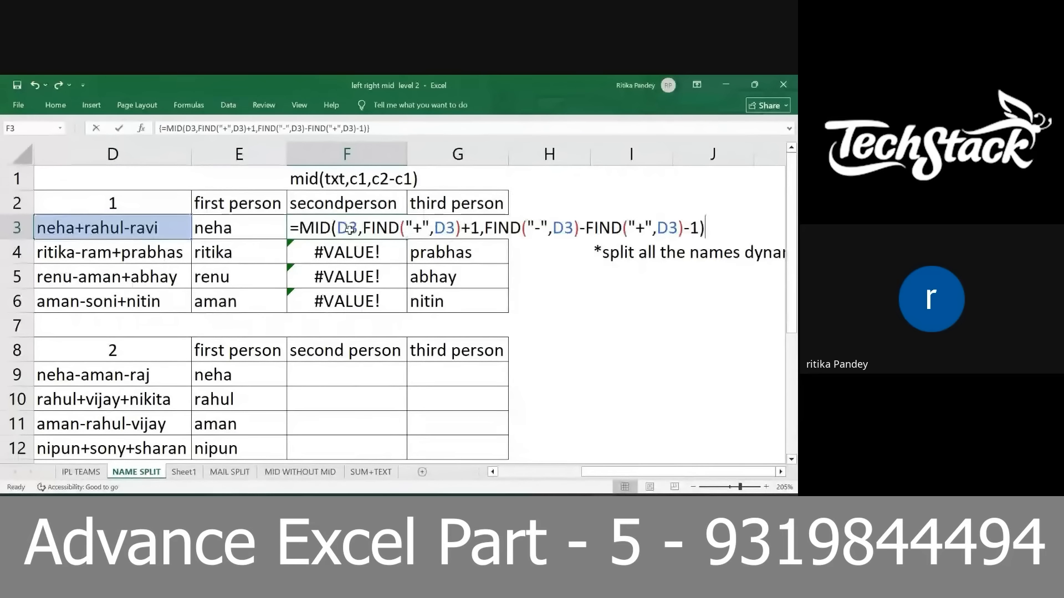
left_click(302, 228)
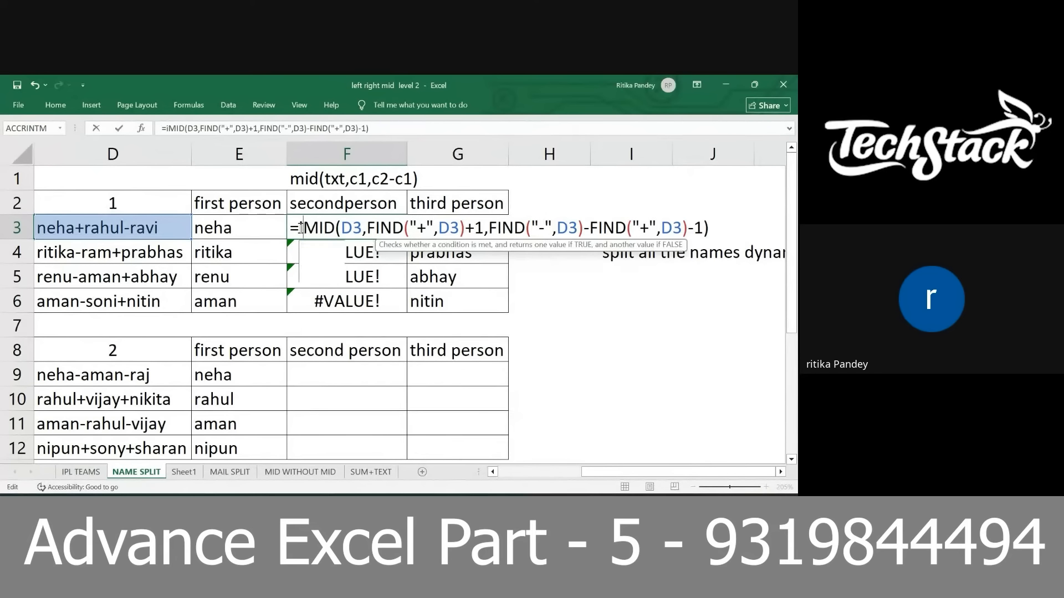
type("ife")
key("Tab")
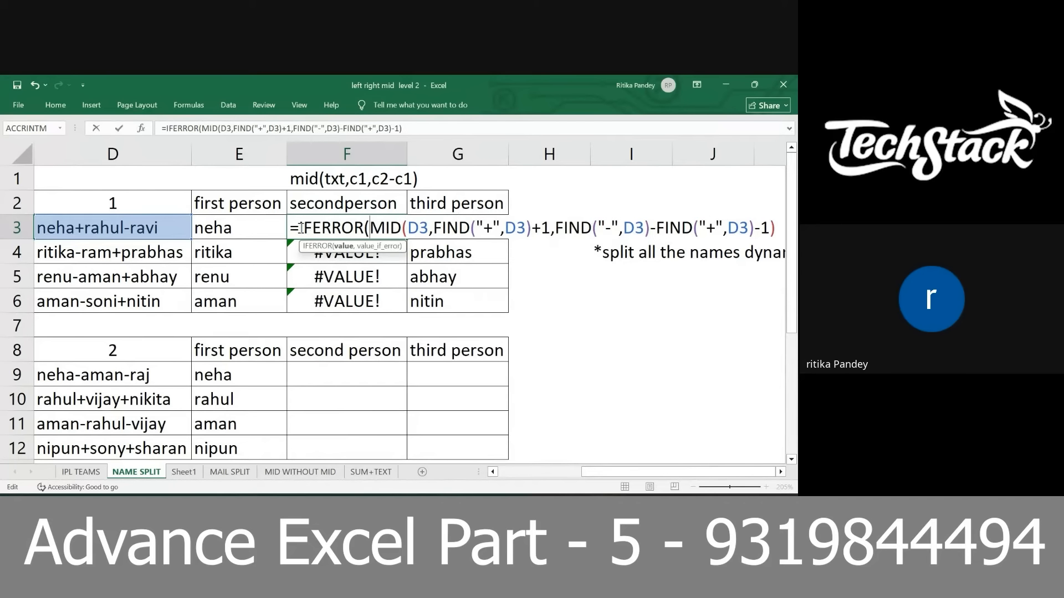
left_click(344, 246)
key("ctrl+c")
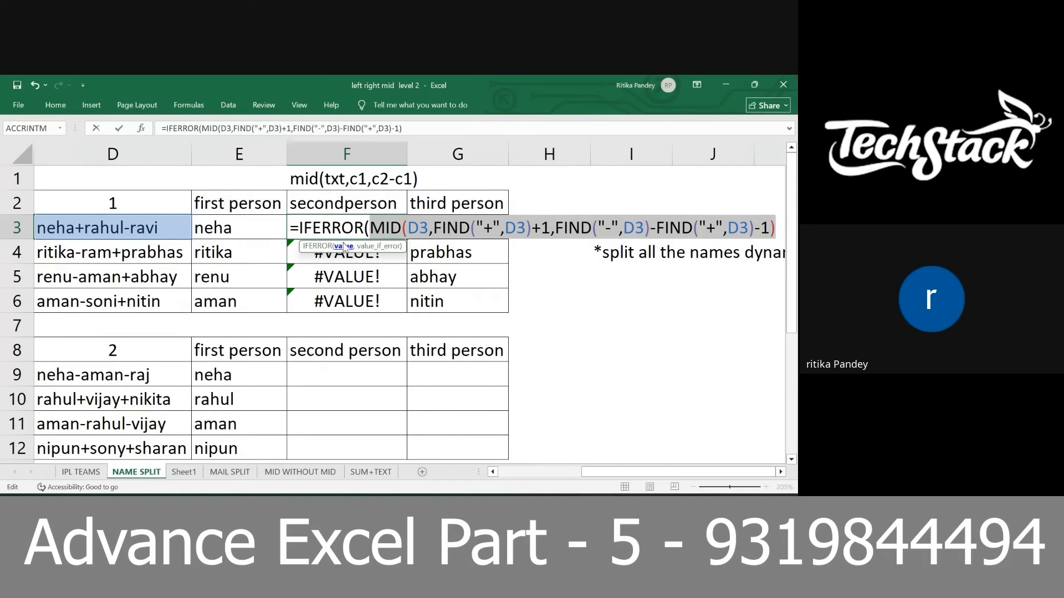
left_click(776, 228)
type(",")
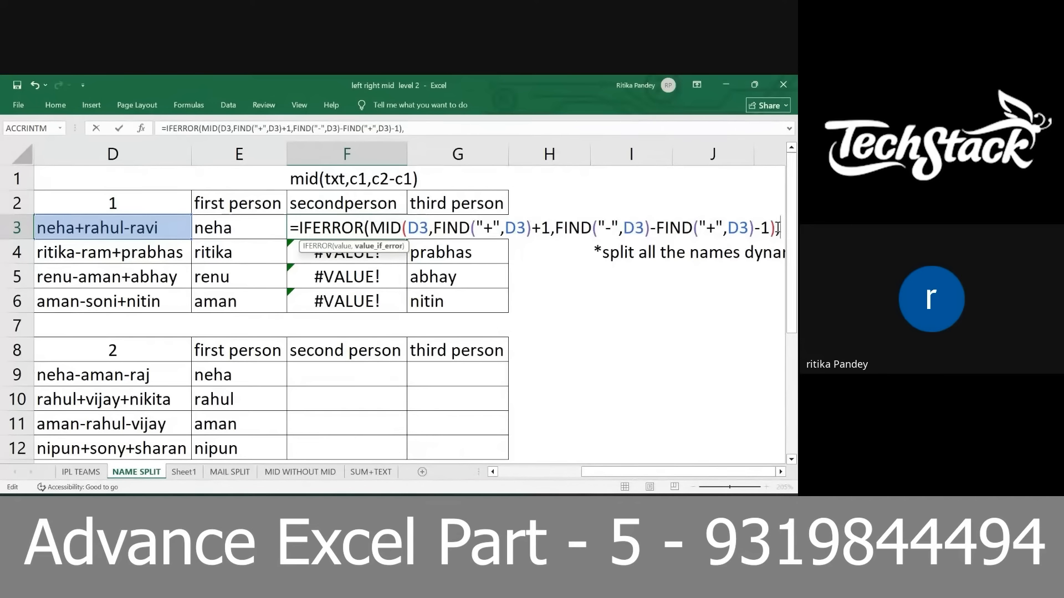
key("ctrl+v")
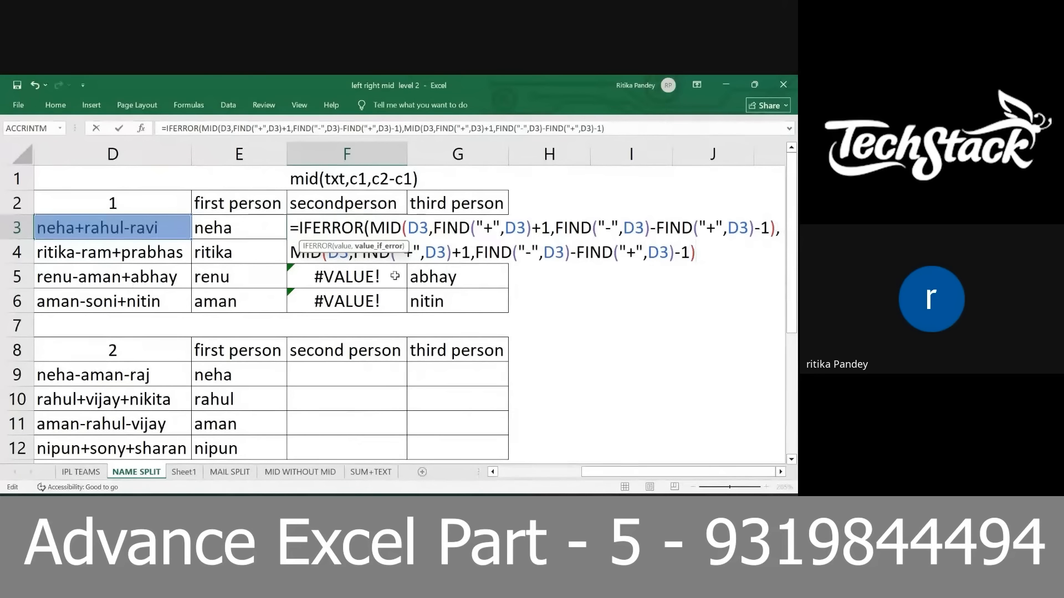
- Swap the separators in the second MID's three FINDs to "-", "+" and "-", and enter F3 as an array formula
left_click(413, 253)
key("BackSpace")
type("-")
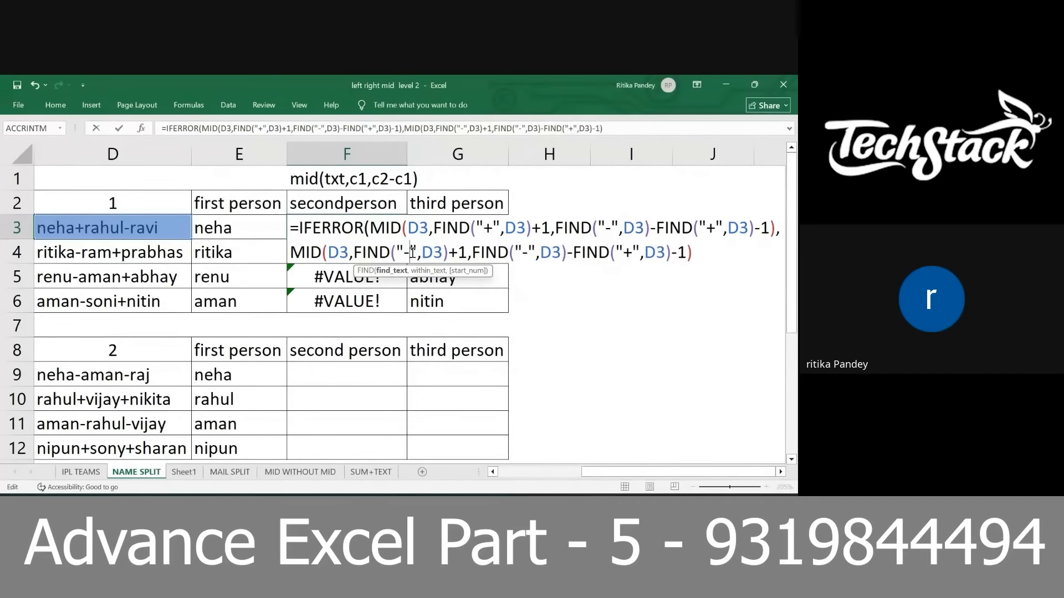
left_click(527, 253)
key("BackSpace")
type("+")
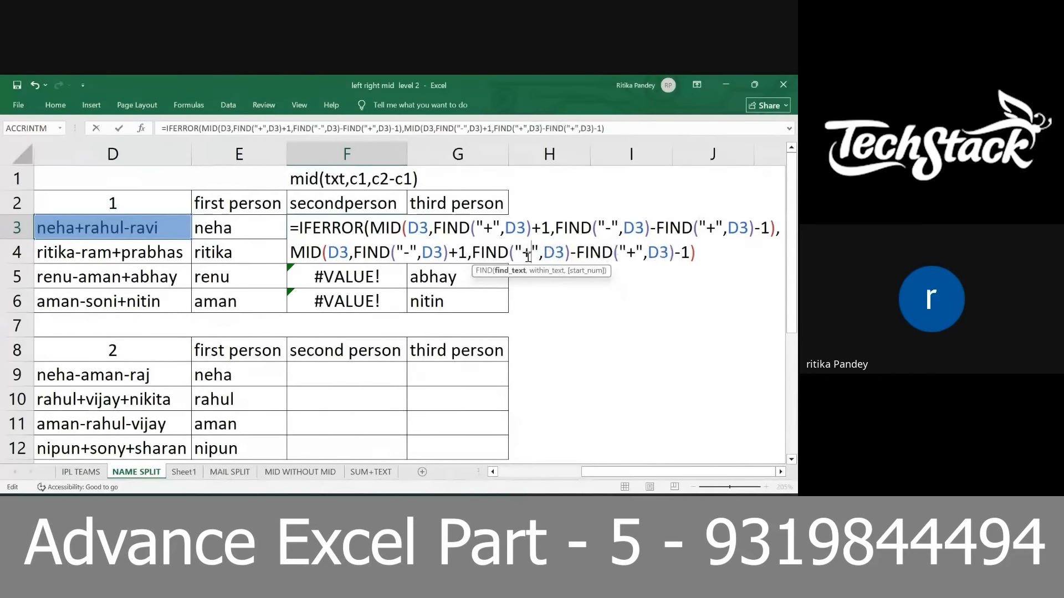
left_click(637, 256)
key("BackSpace")
type("-")
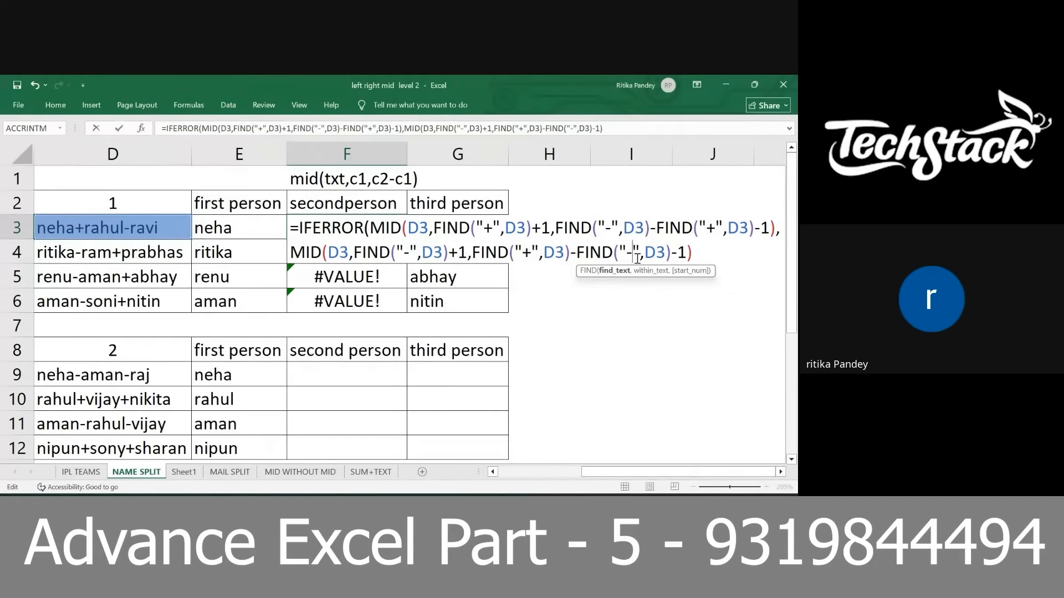
key("ctrl+shift+Return")
- Fill the second-person IFERROR formula from F3 down through F6 and review the formula in F3
key("shift+Down")
key("shift+Down")
key("shift+Down")
key("ctrl+d")
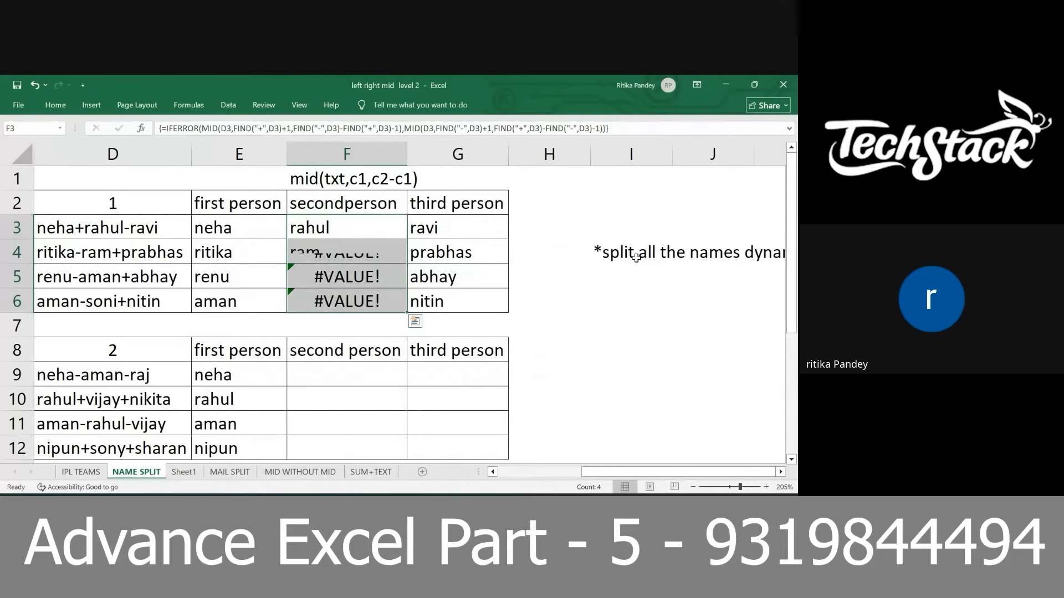
double_click(360, 233)
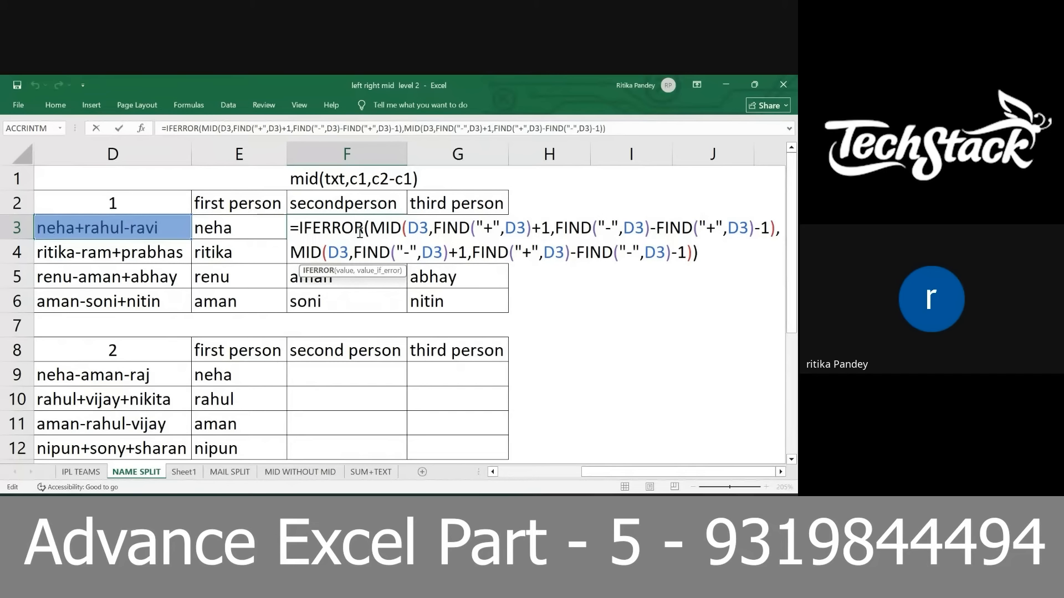
key("ctrl+shift+Return")
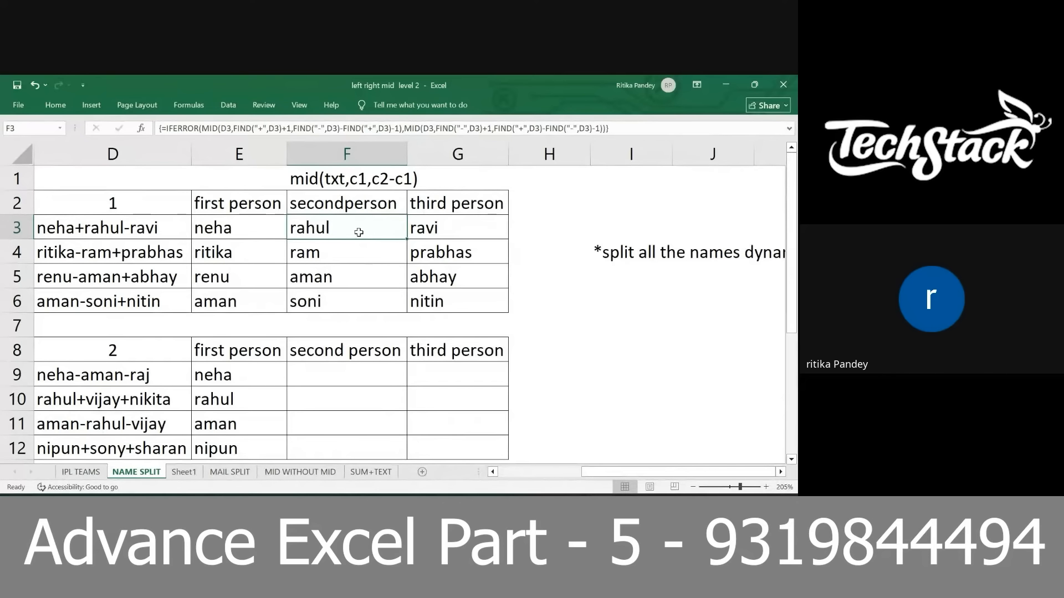
- Undo the recent edits back to the plain RIGHT formula in the third person column of table 1
key("ctrl+z")
key("ctrl+z")
key("ctrl+z")
key("ctrl+z")
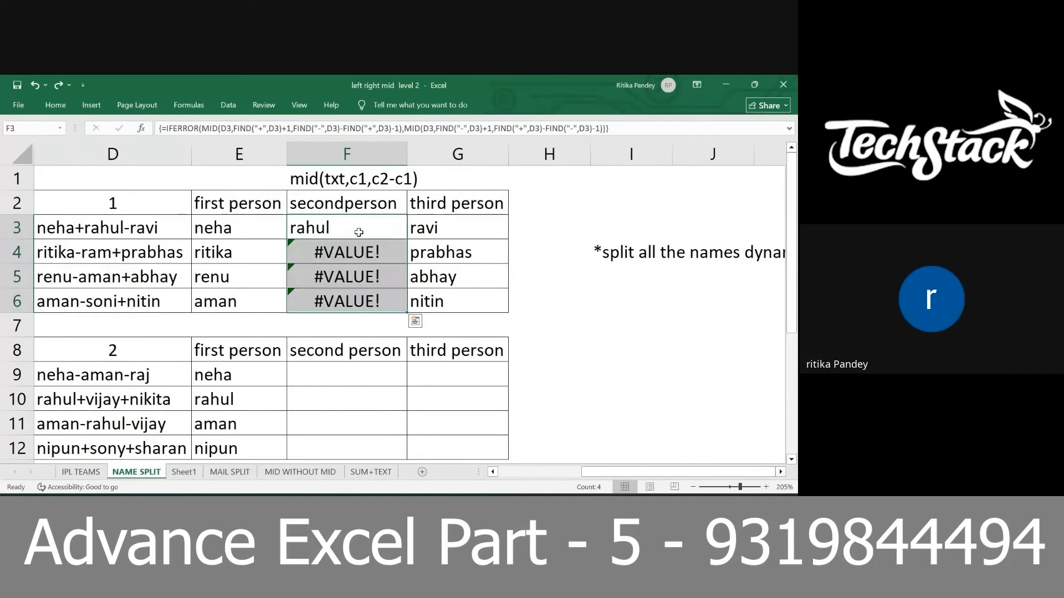
key("ctrl+z")
key("ctrl+z")
key("ctrl+z")
key("ctrl+z")
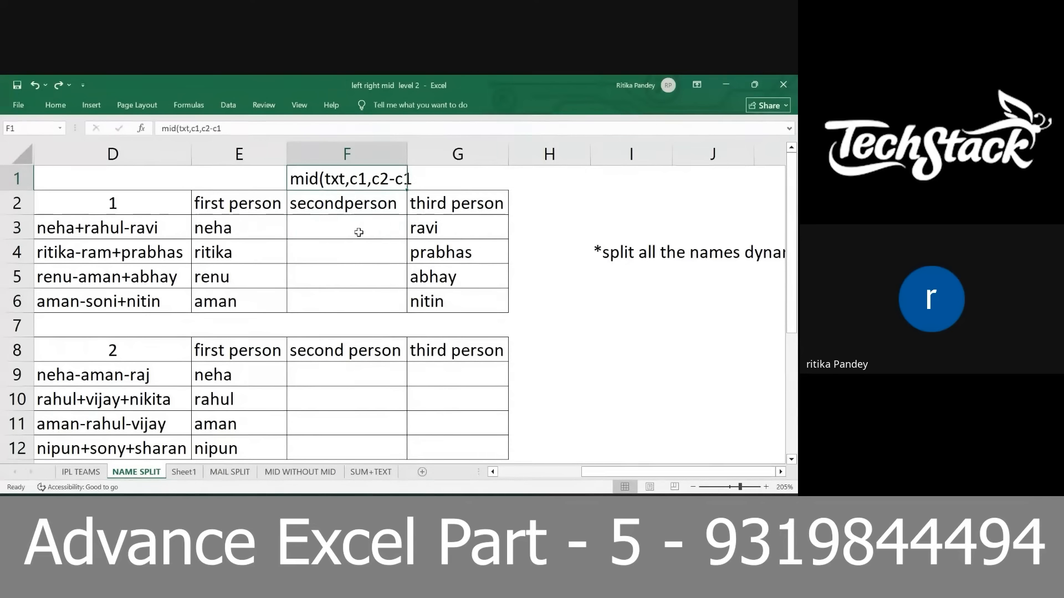
key("ctrl+z")
key("ctrl+z")
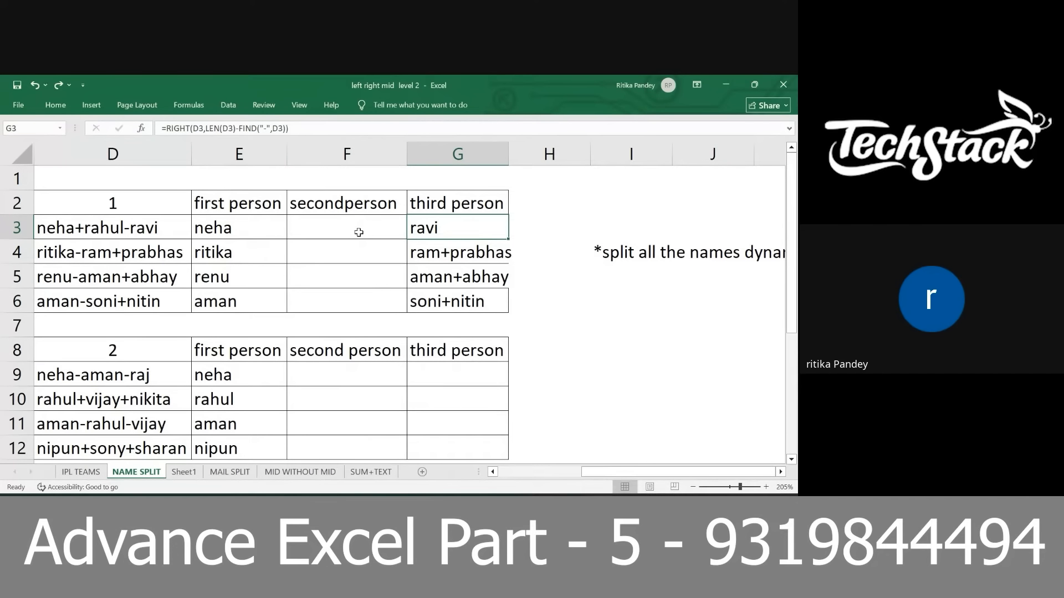
- Redo the undone edits until F3:F6 holds the second-person IFERROR formula
key("ctrl+y")
key("ctrl+y")
key("ctrl+y")
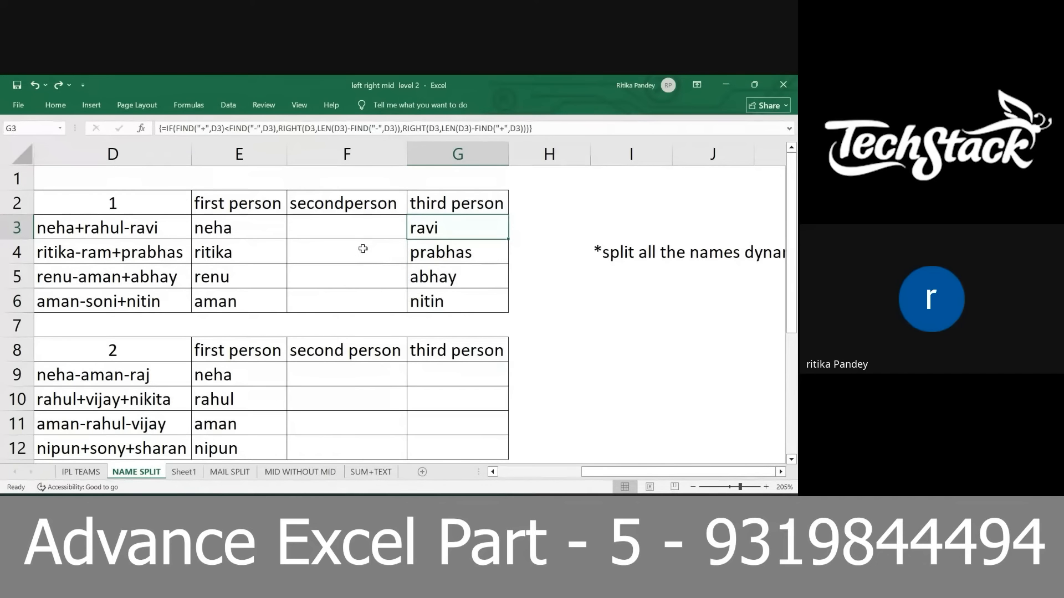
key("ctrl+y")
key("ctrl+y")
key("ctrl+y")
key("ctrl+y")
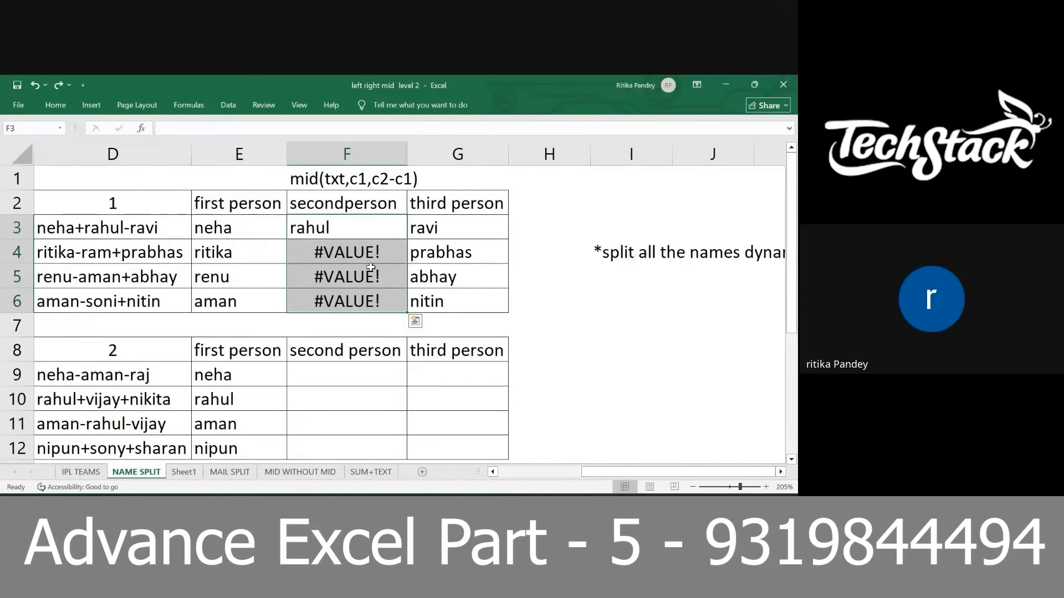
key("ctrl+y")
key("ctrl+y")
key("ctrl+y")
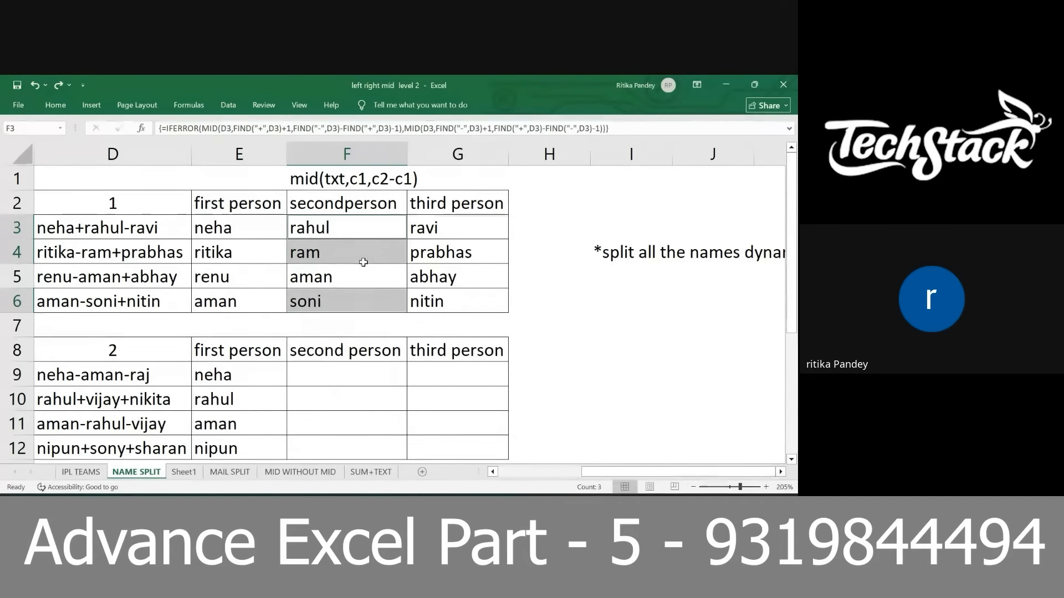
- Color the text of the first two combined names in table 3, D15:D16, red
left_click(363, 262)
left_click(282, 395)
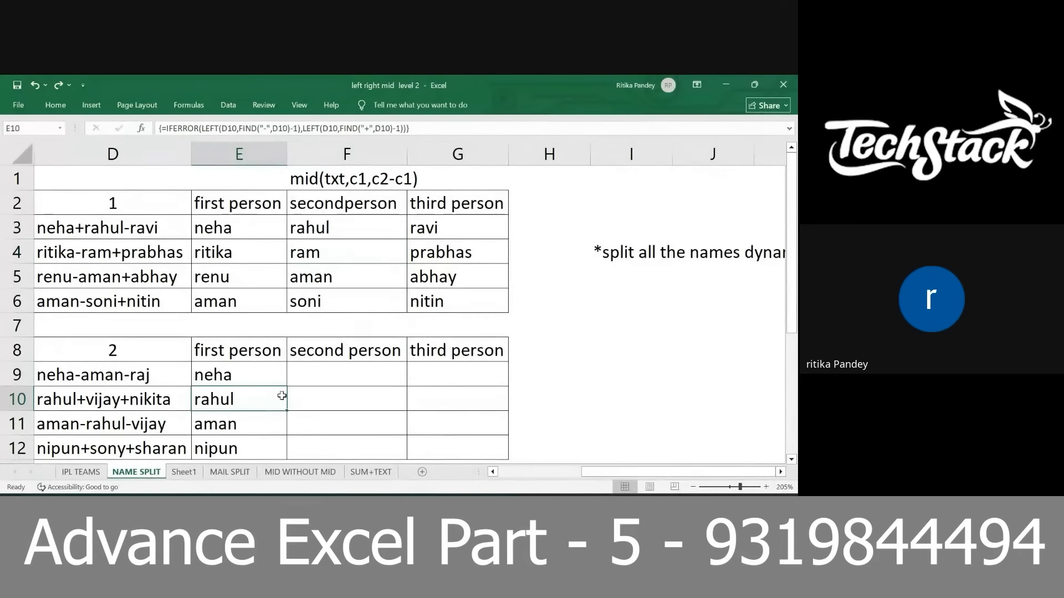
scroll(281, 396, "down", 3)
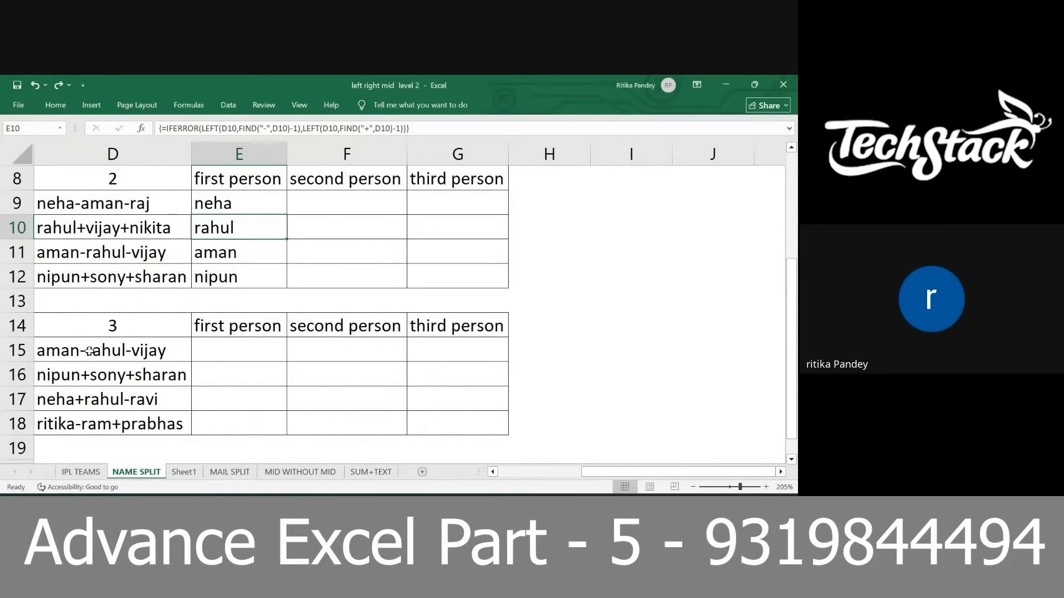
left_click_drag(89, 351, 94, 375)
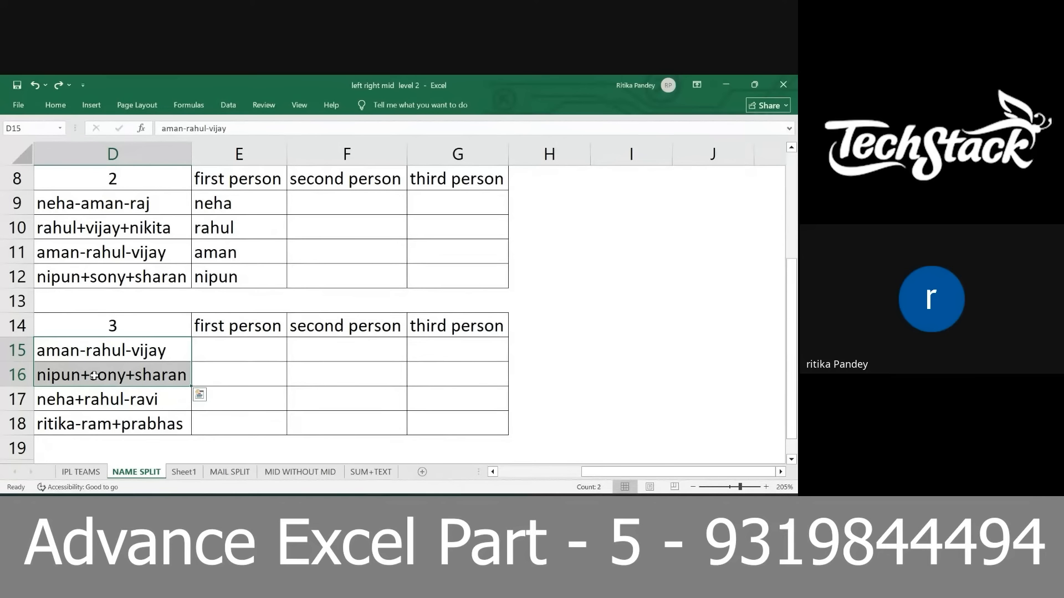
left_click(58, 106)
left_click(178, 147)
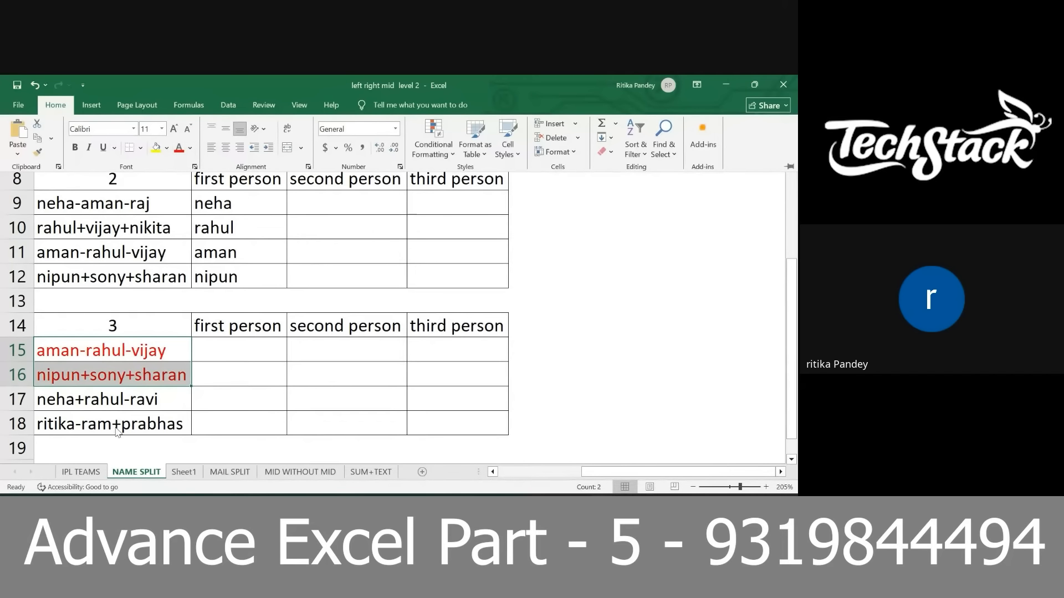
- Color the text of the last two combined names in table 3, D17:D18, blue
left_click(139, 395)
left_click_drag(139, 397, 131, 423)
left_click(55, 105)
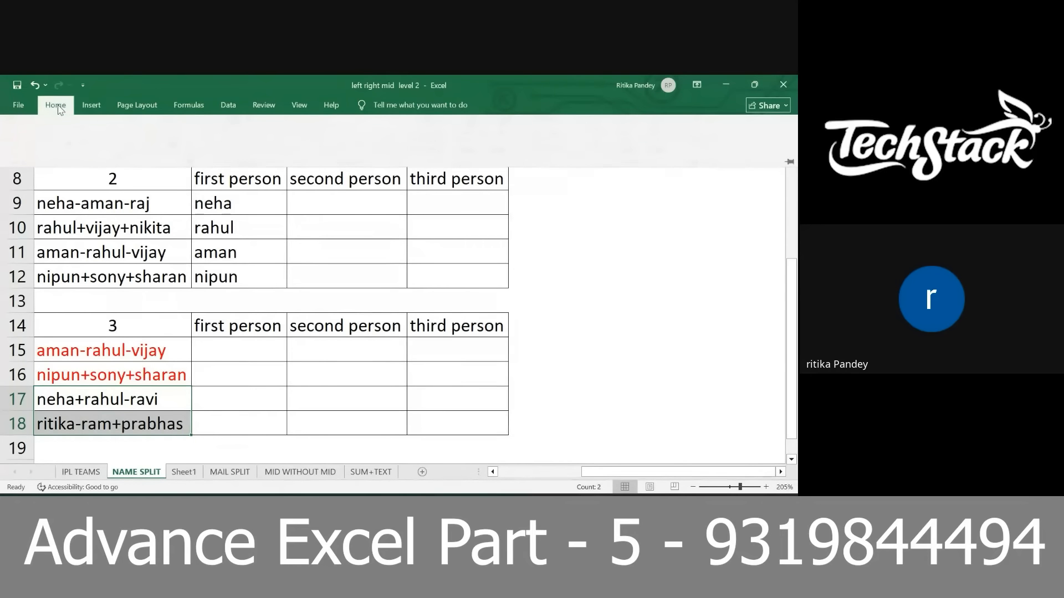
left_click(190, 148)
left_click(250, 203)
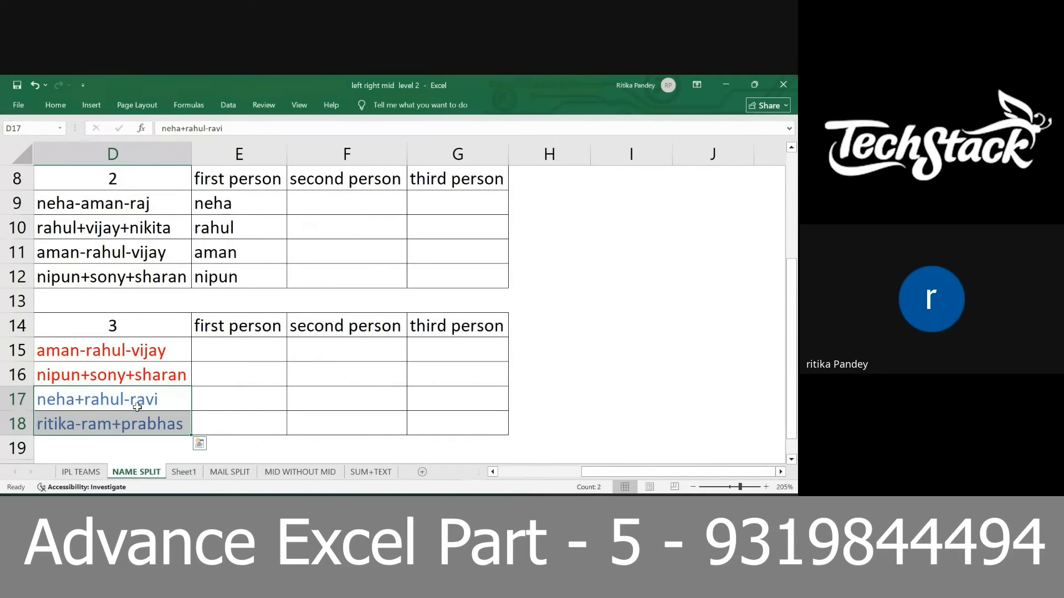
- Copy the first-person IF formula from E3 in table 1 into the first person cells E15:E18 of table 3
scroll(126, 354, "left", 1)
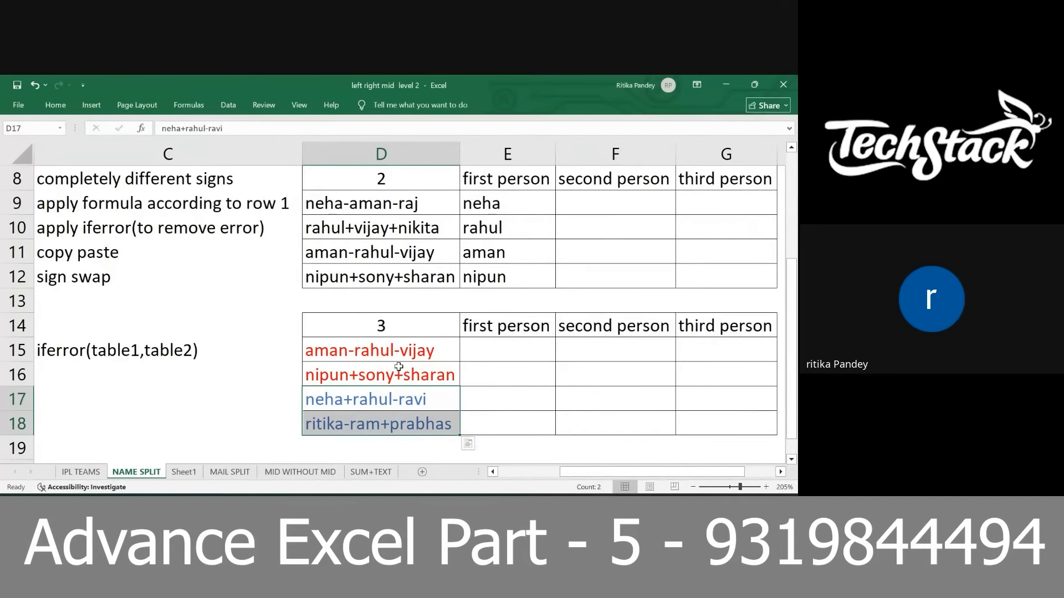
left_click_drag(399, 354, 385, 433)
scroll(476, 387, "up", 3)
left_click(498, 237)
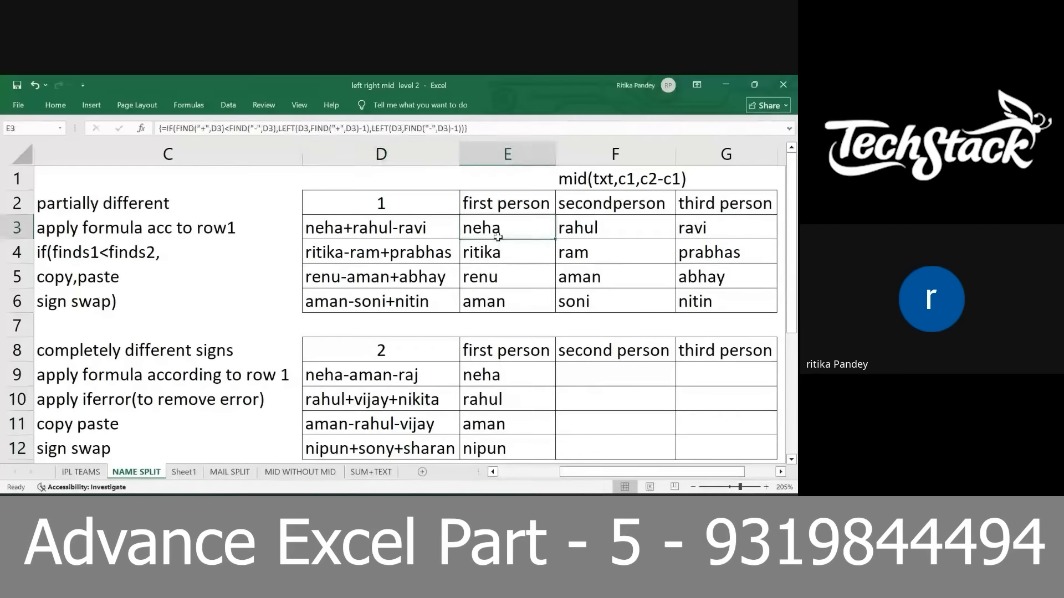
key("ctrl+c")
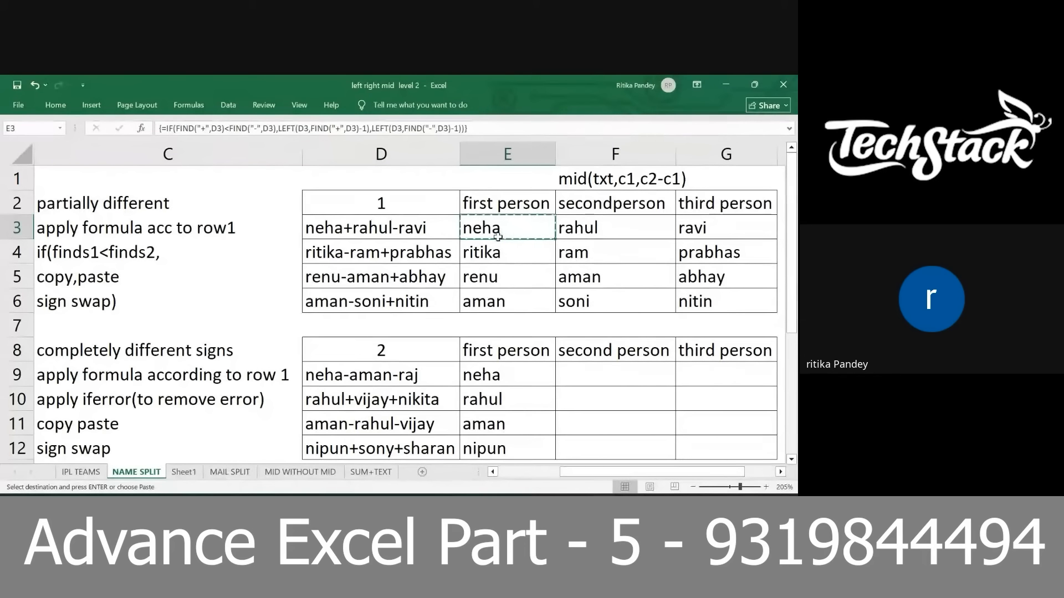
scroll(515, 333, "down", 4)
scroll(515, 333, "left", 1)
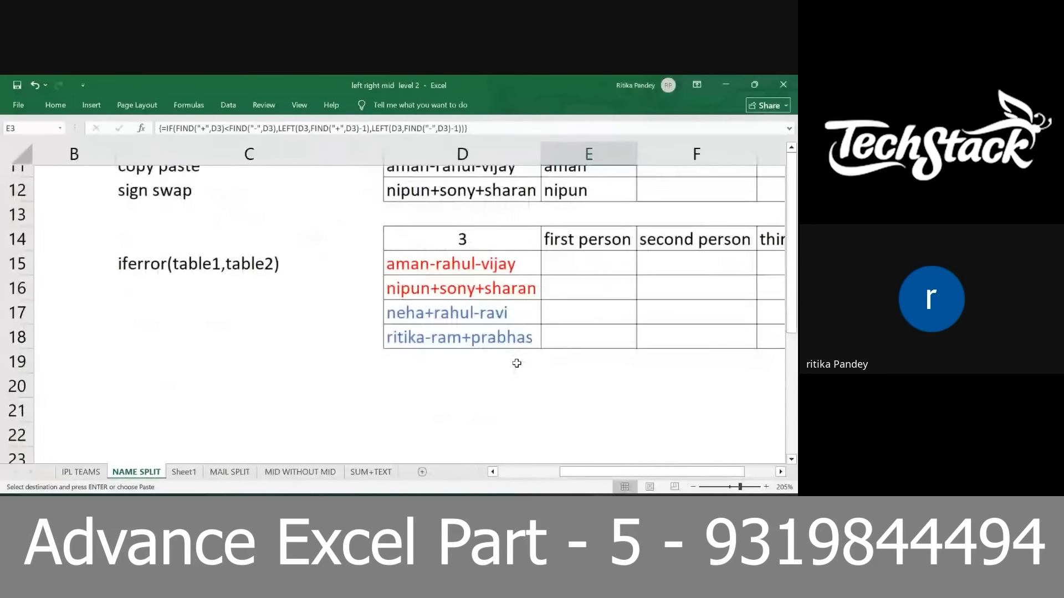
left_click(581, 257)
key("ctrl+v")
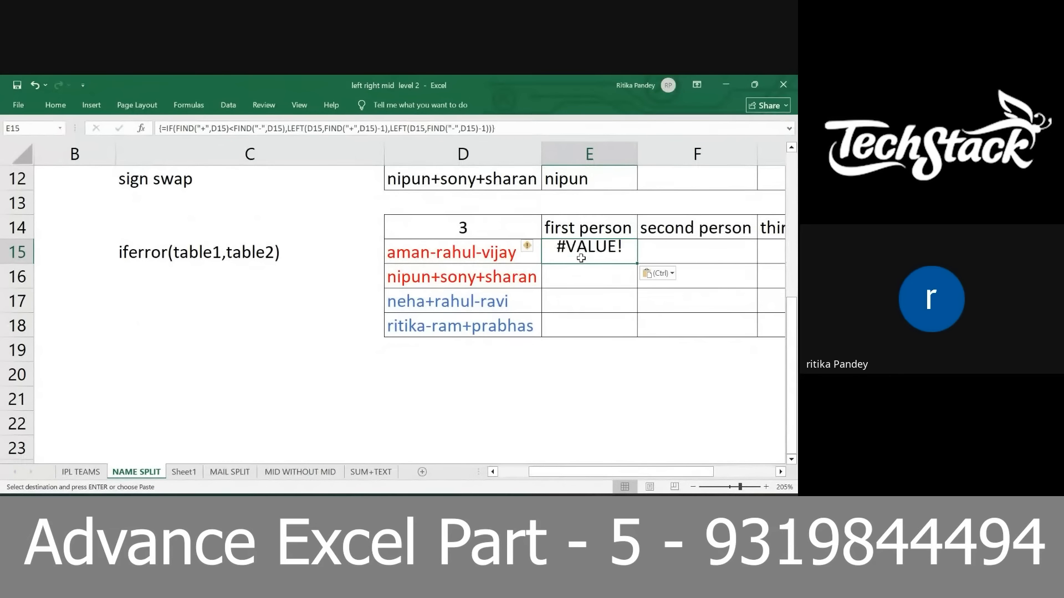
left_click_drag(580, 257, 581, 324)
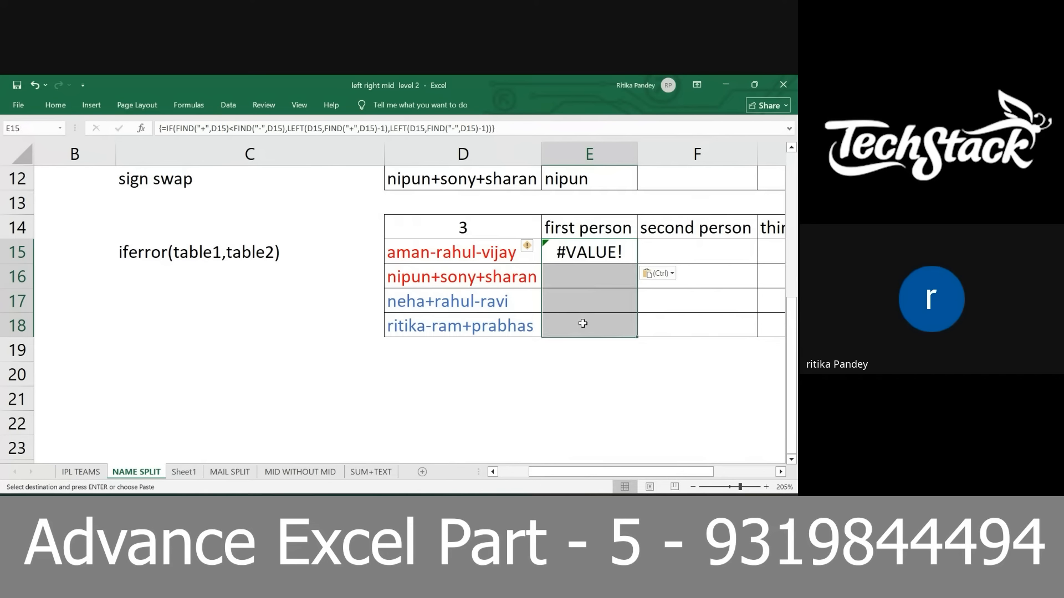
key("Return")
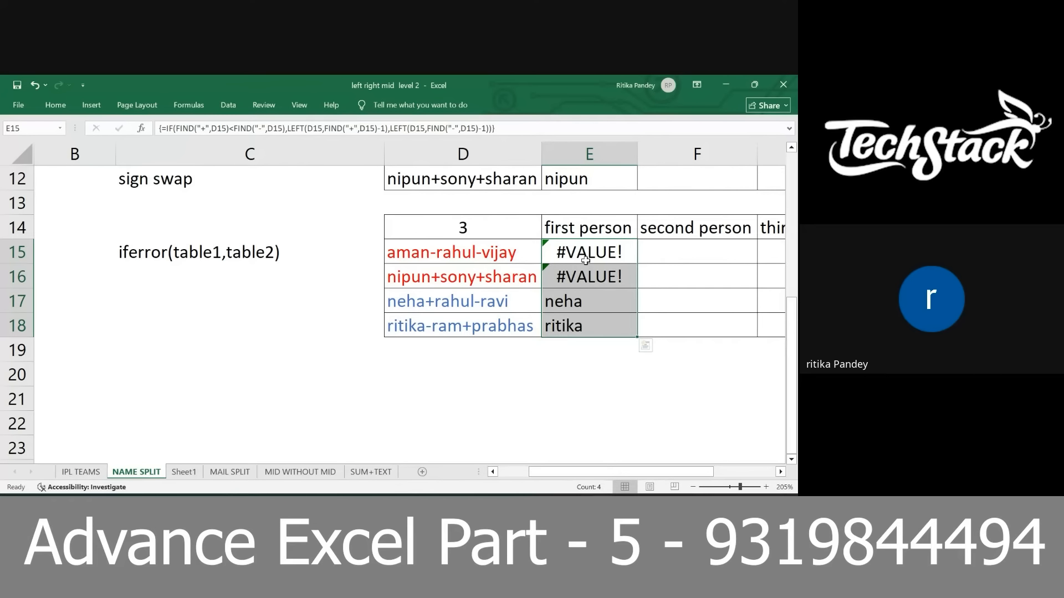
- Copy the text of table 2's first-person IFERROR formula in E9, without the equals sign
scroll(554, 266, "right", 2)
scroll(506, 276, "up", 3)
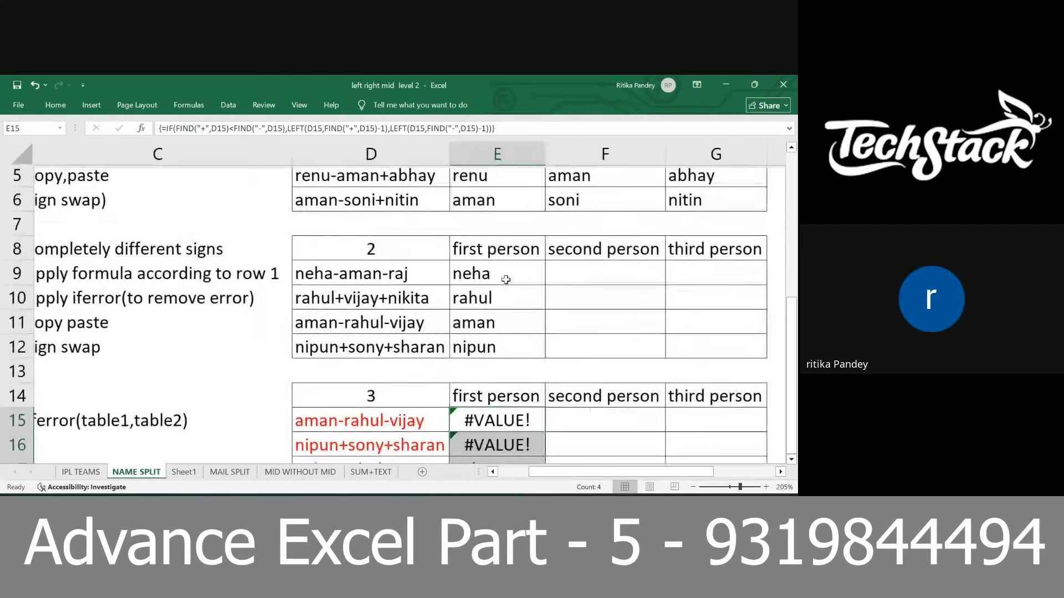
double_click(495, 279)
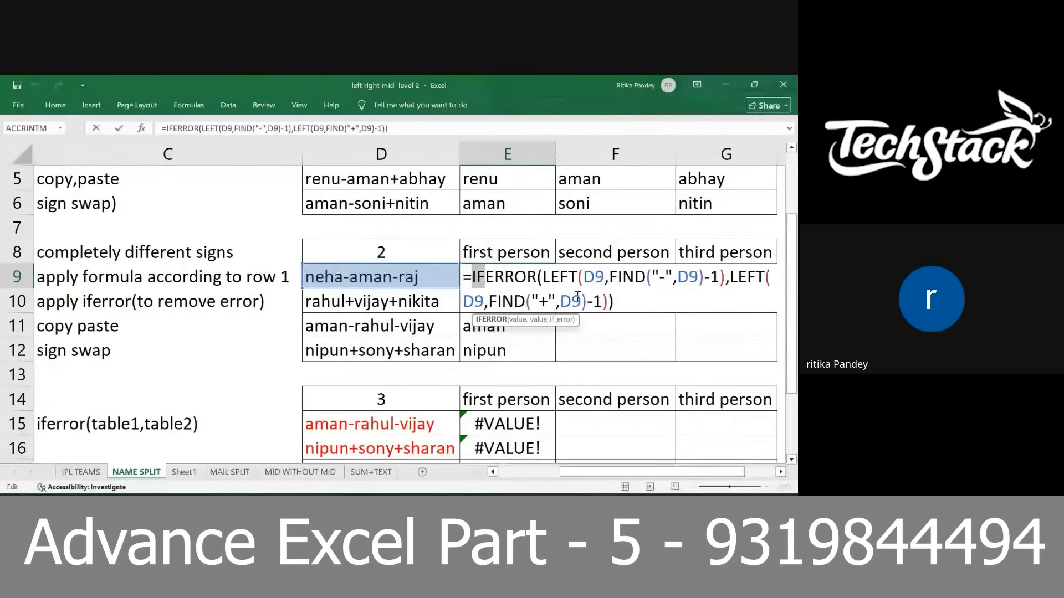
left_click_drag(472, 277, 703, 320)
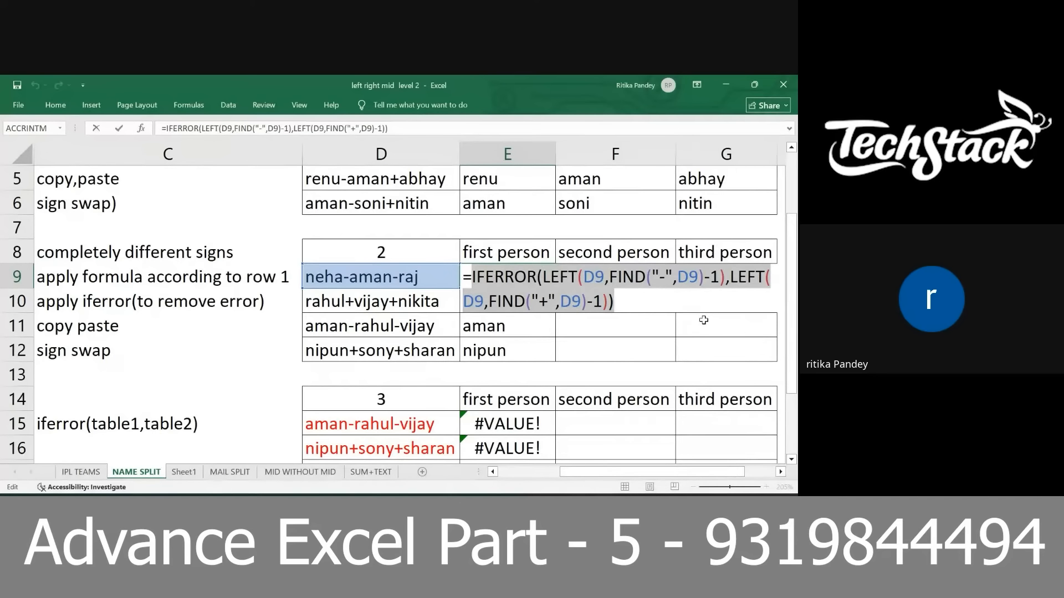
key("ctrl+shift+Return")
double_click(537, 273)
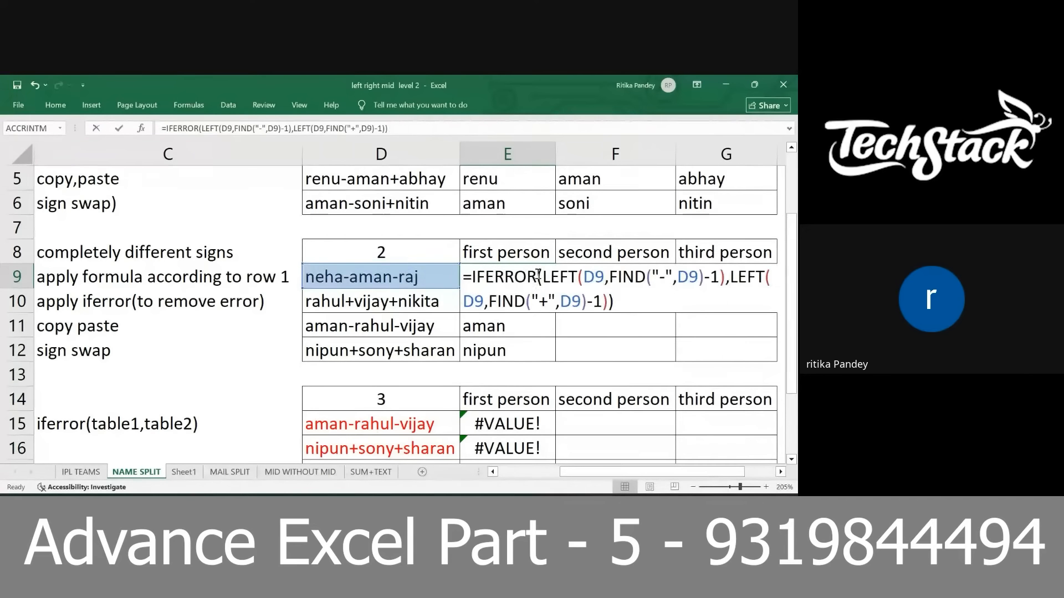
left_click(471, 276)
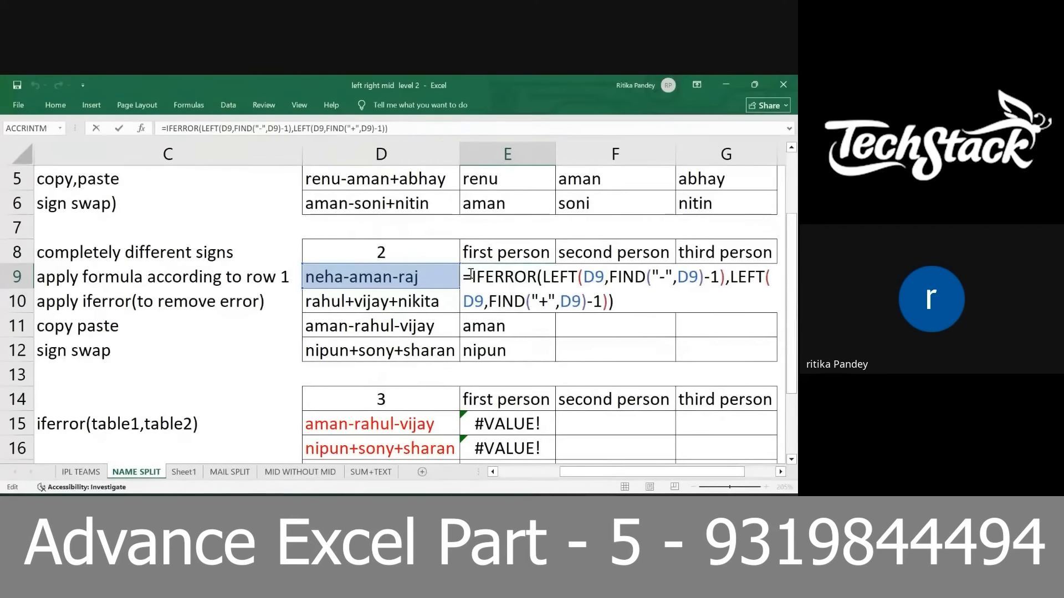
left_click_drag(471, 276, 713, 344)
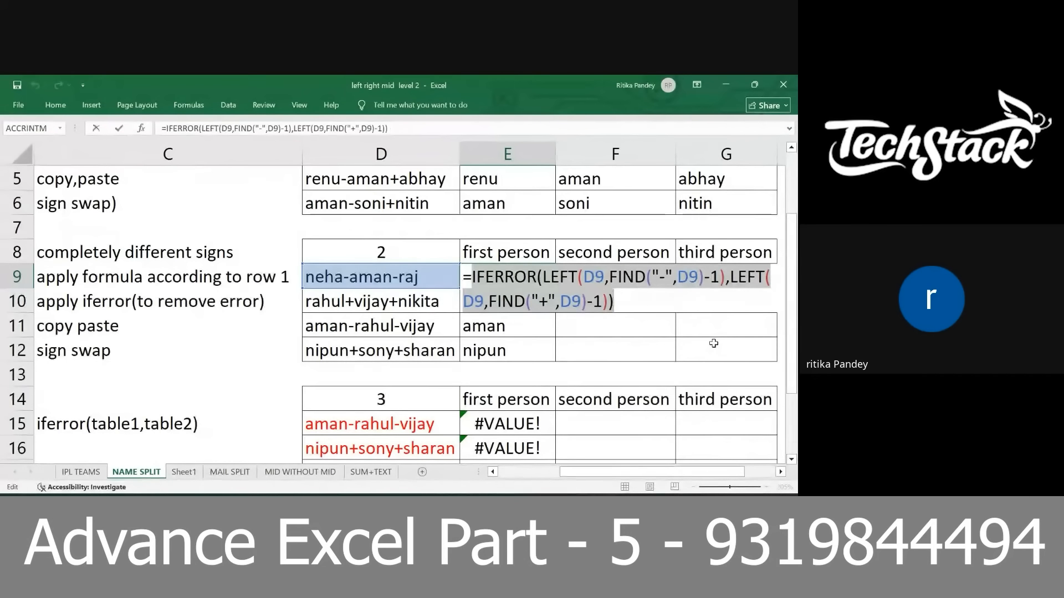
key("ctrl+shift+Return")
- Wrap the IF formula in E15 in IFERROR and paste table 2's copied IFERROR formula as the value_if_error argument
scroll(589, 352, "down", 1)
scroll(502, 374, "down", 1)
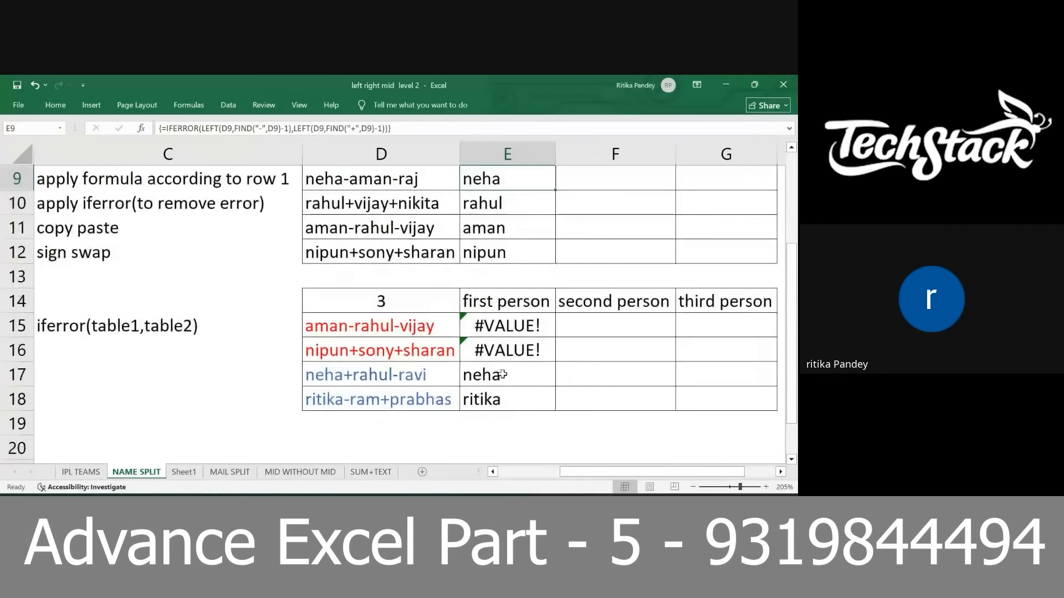
scroll(503, 375, "right", 1)
scroll(503, 375, "left", 1)
left_click(478, 325)
double_click(478, 322)
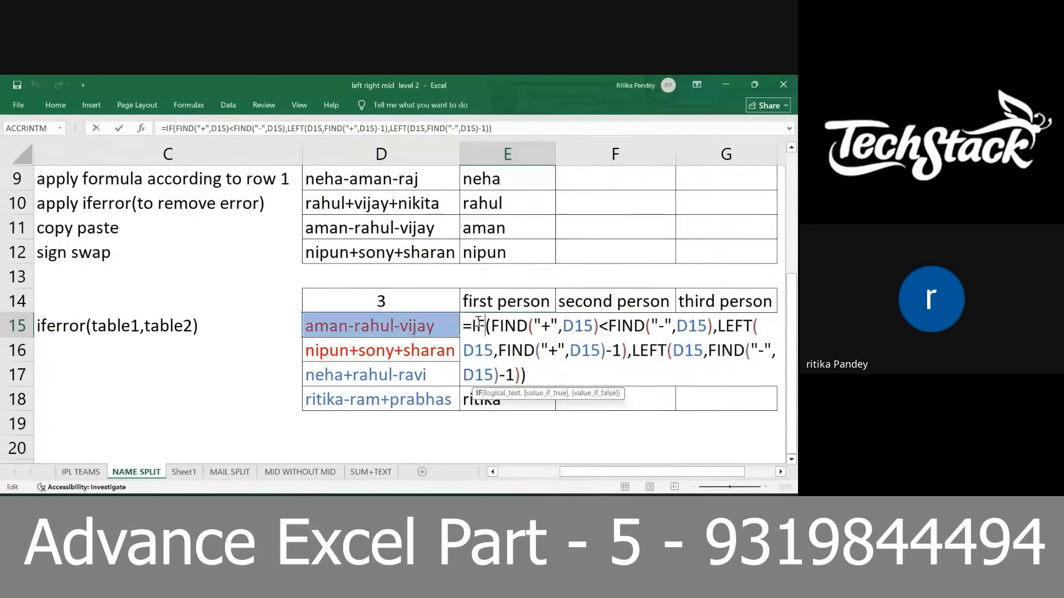
left_click(470, 324)
type("iferr")
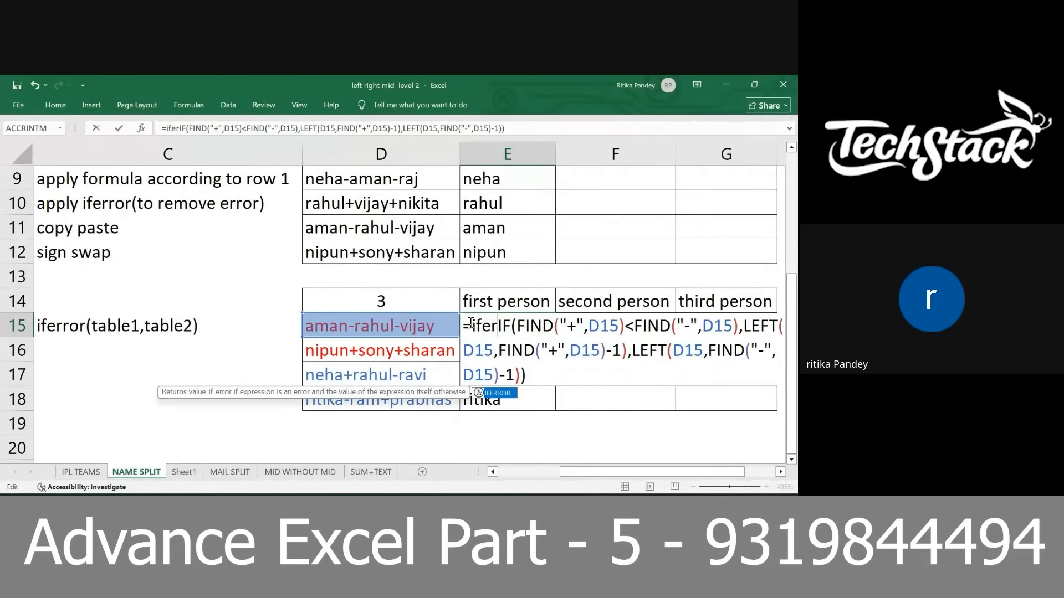
key("Tab")
left_click(515, 394)
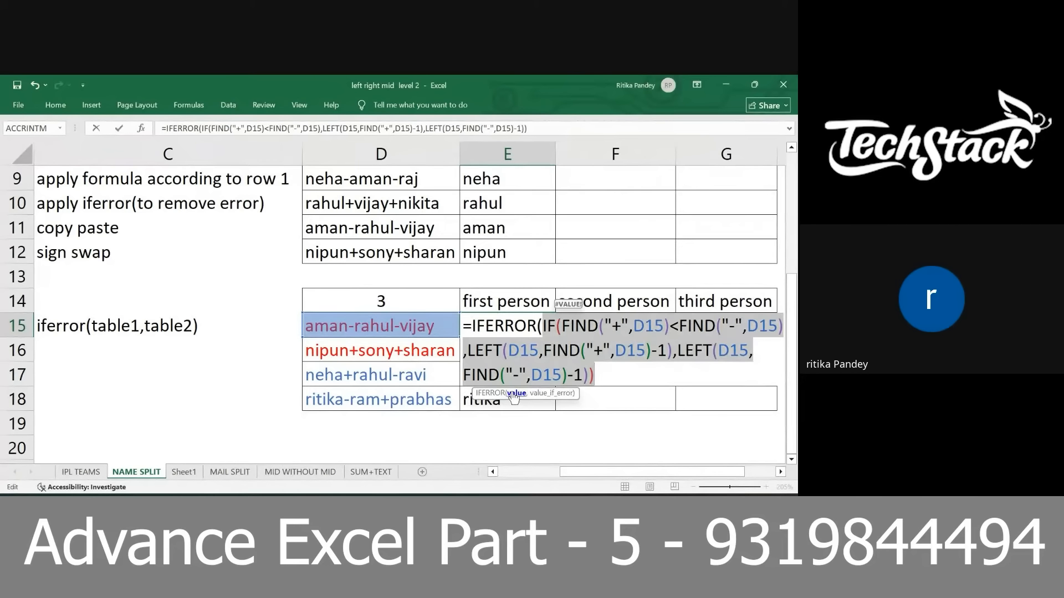
left_click(603, 380)
type(",")
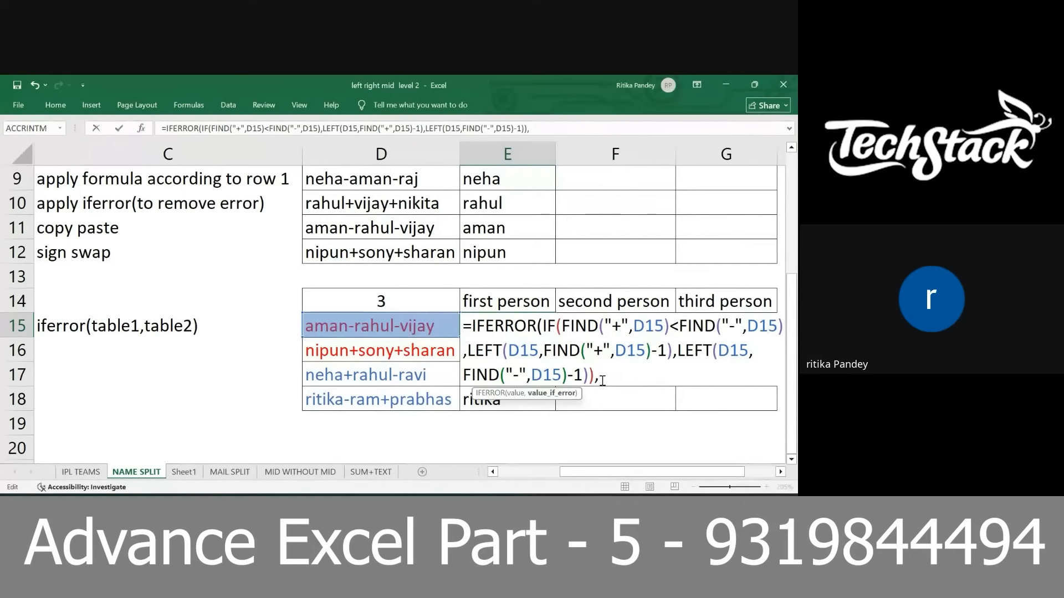
key("ctrl+v")
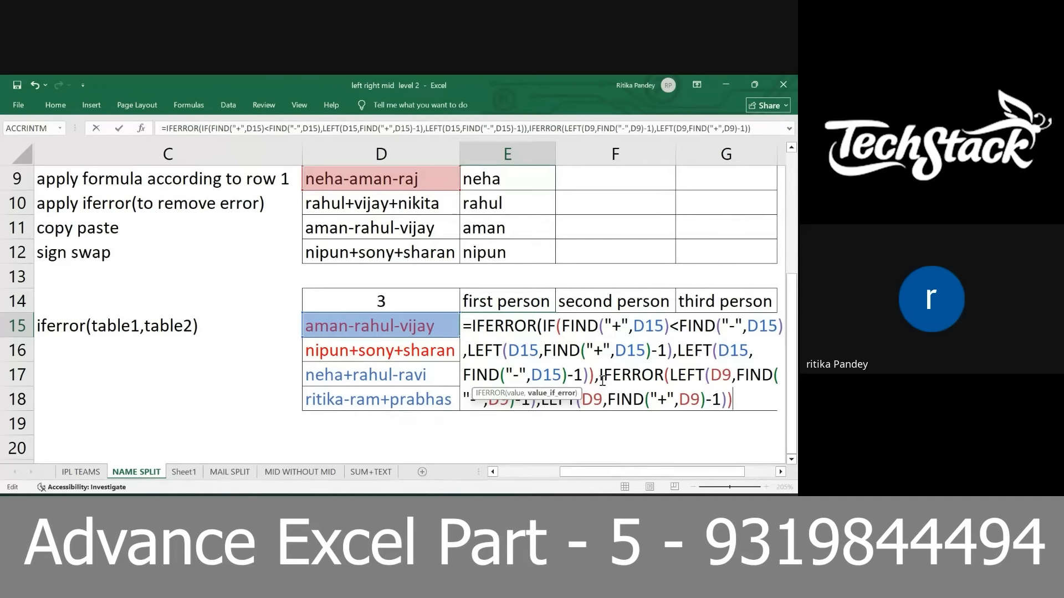
- Replace all four D9 references in the E15 formula with D15 and close the outer IFERROR parenthesis
double_click(720, 375)
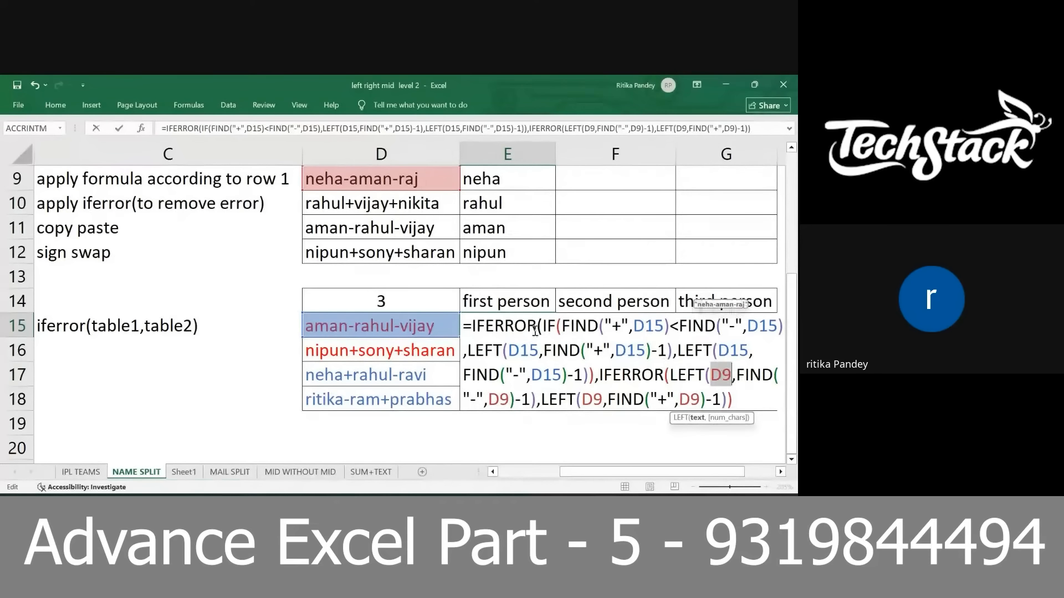
left_click(422, 324)
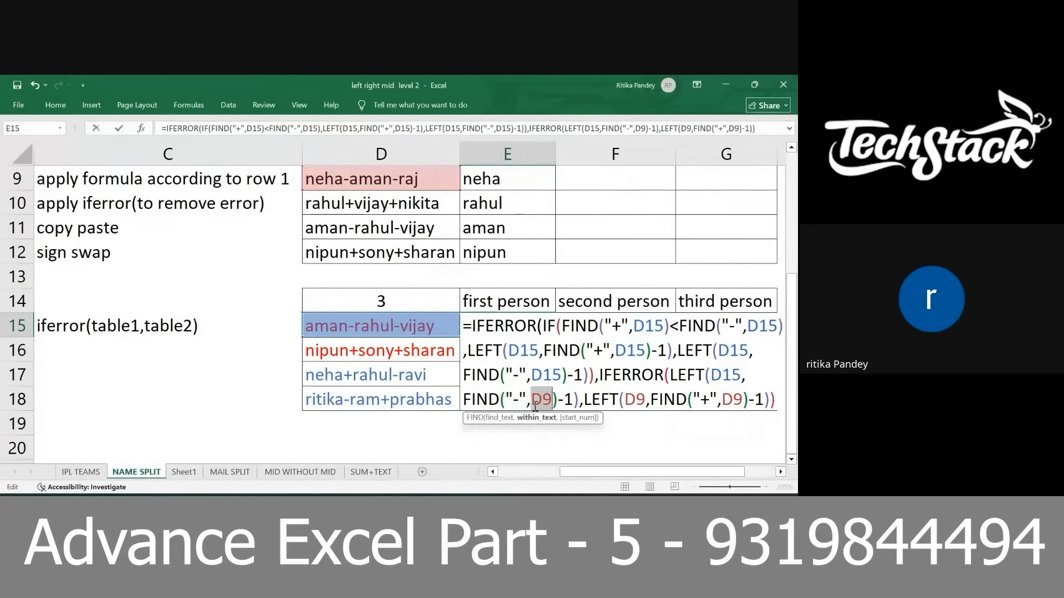
left_click(454, 331)
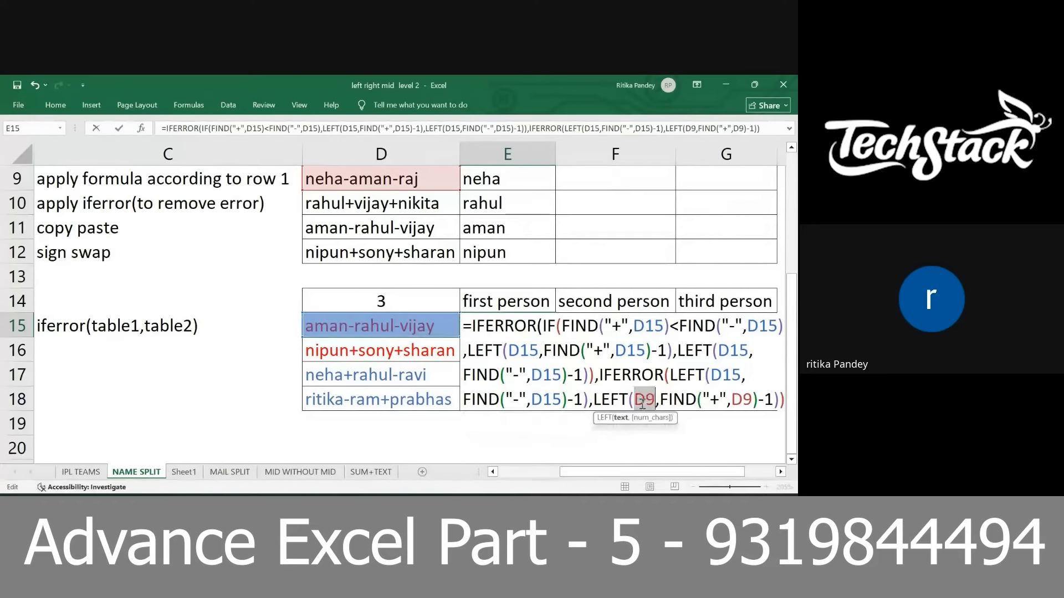
left_click(458, 326)
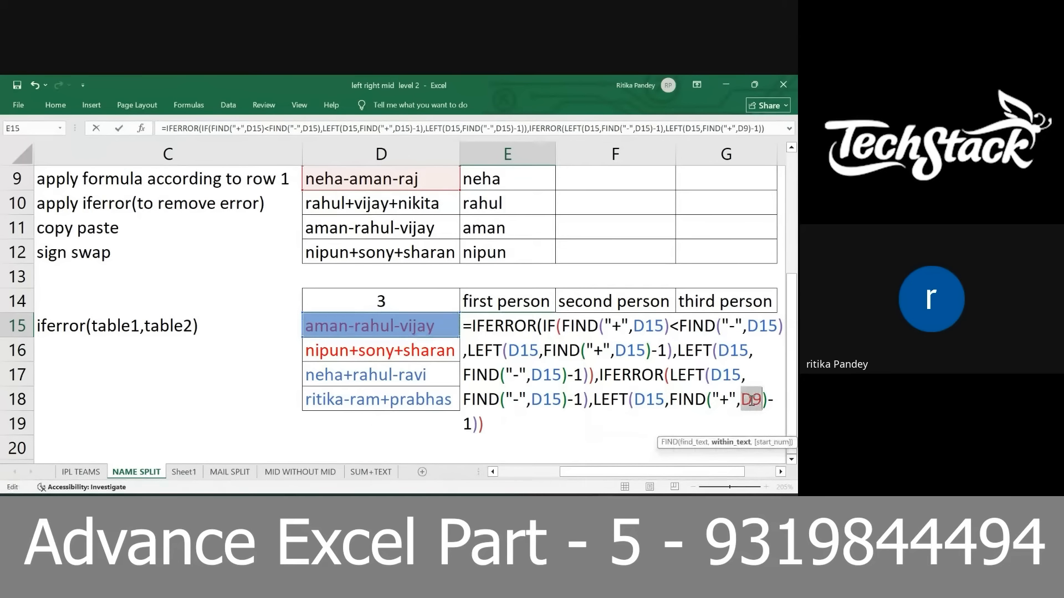
left_click(455, 326)
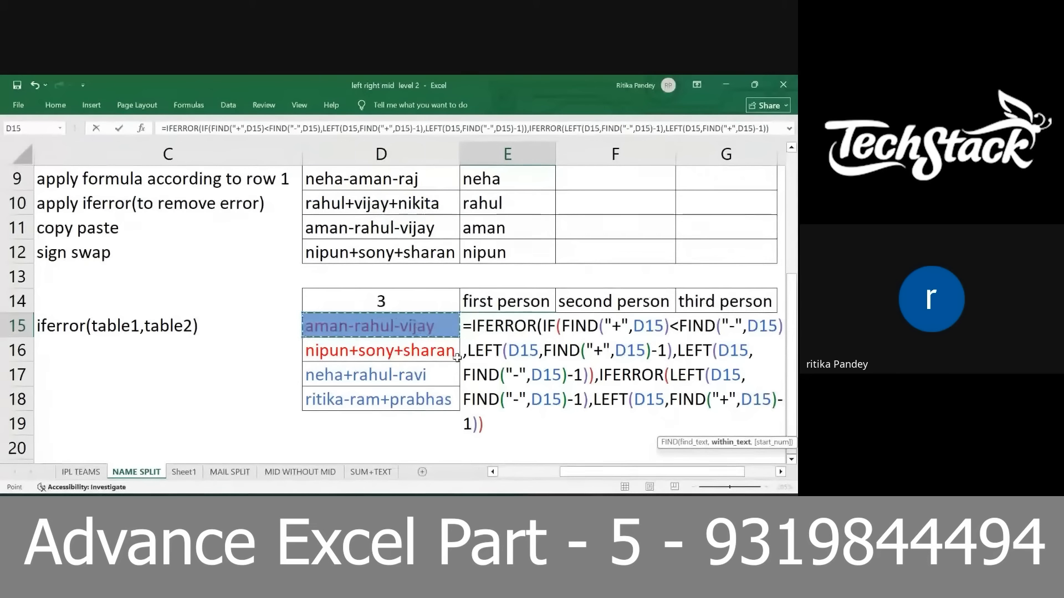
type(")")
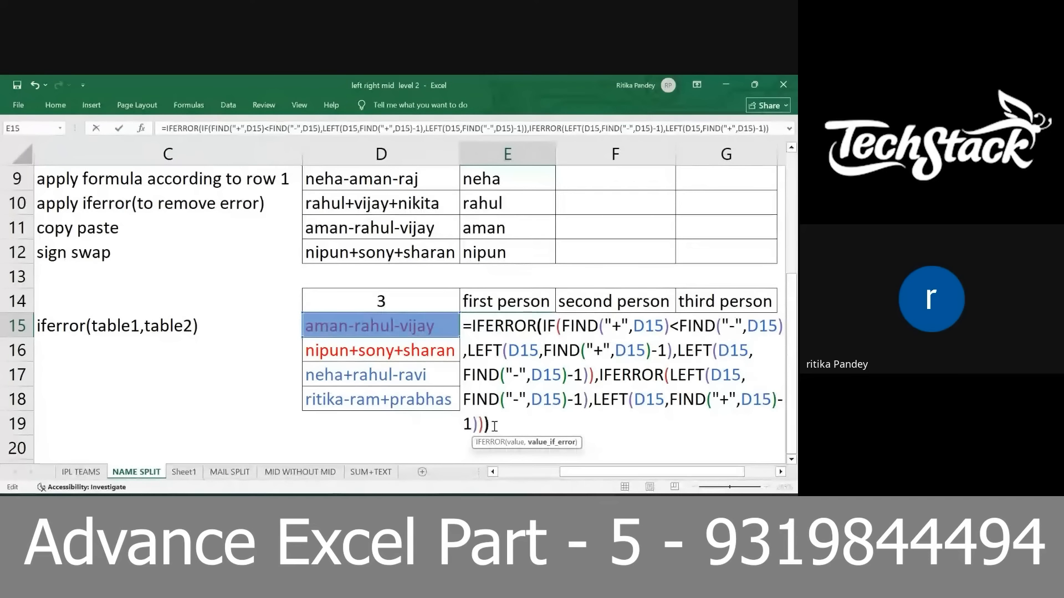
- Enter the E15 formula as an array formula and fill it down through E18
key("ctrl+shift+Return")
key("ctrl+shift+Down")
key("ctrl+d")
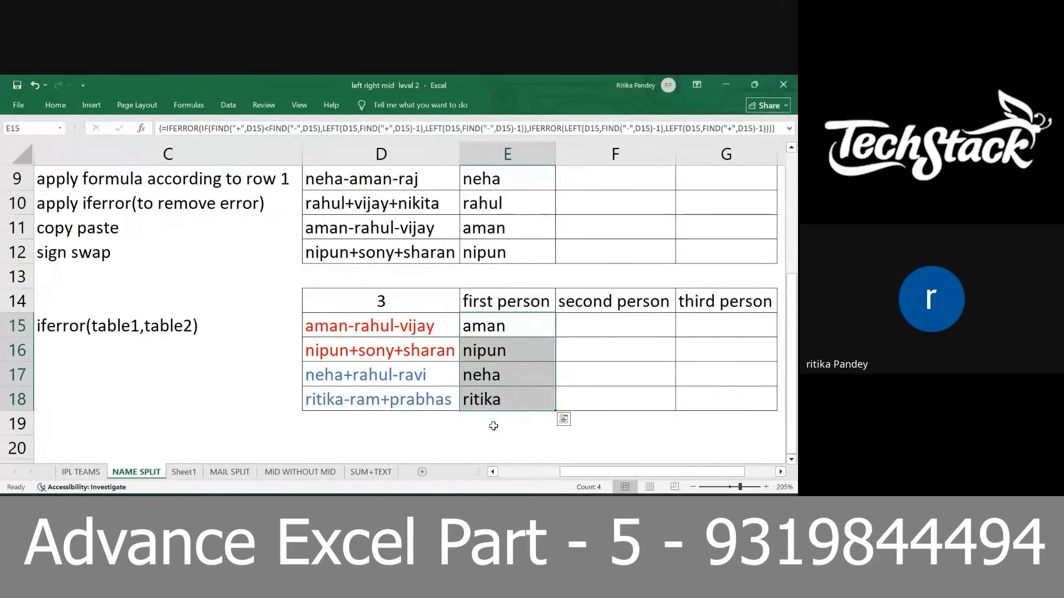
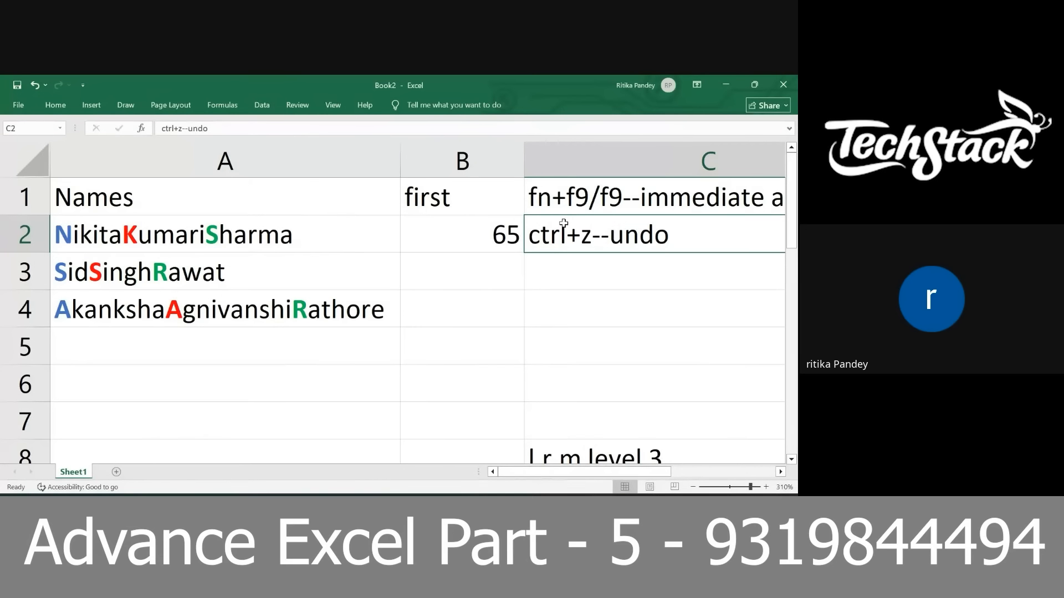
double_click(454, 225)
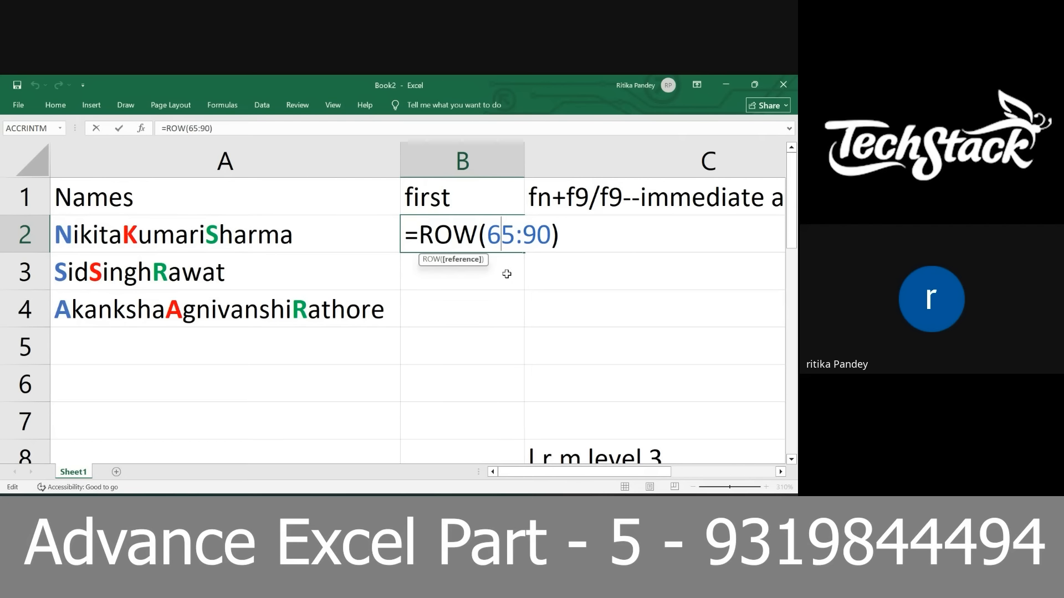
key("Escape")
left_click(487, 298)
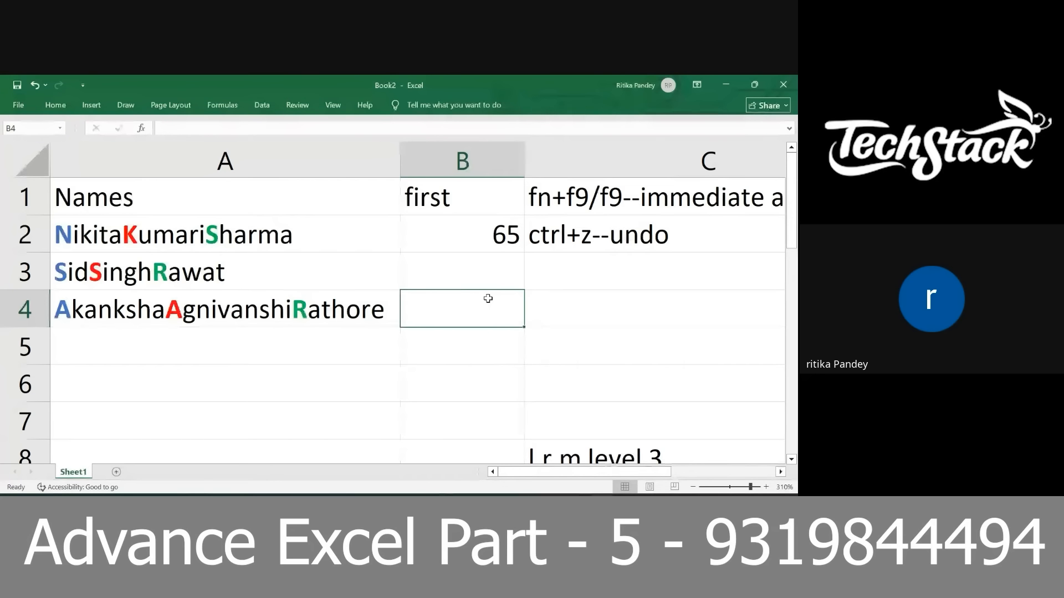
scroll(488, 299, "right", 1)
scroll(488, 299, "left", 1)
- Wrap the ROW(65:90) formula in B2 in CHAR, previewing its evaluated array and restoring the formula text
left_click(488, 234)
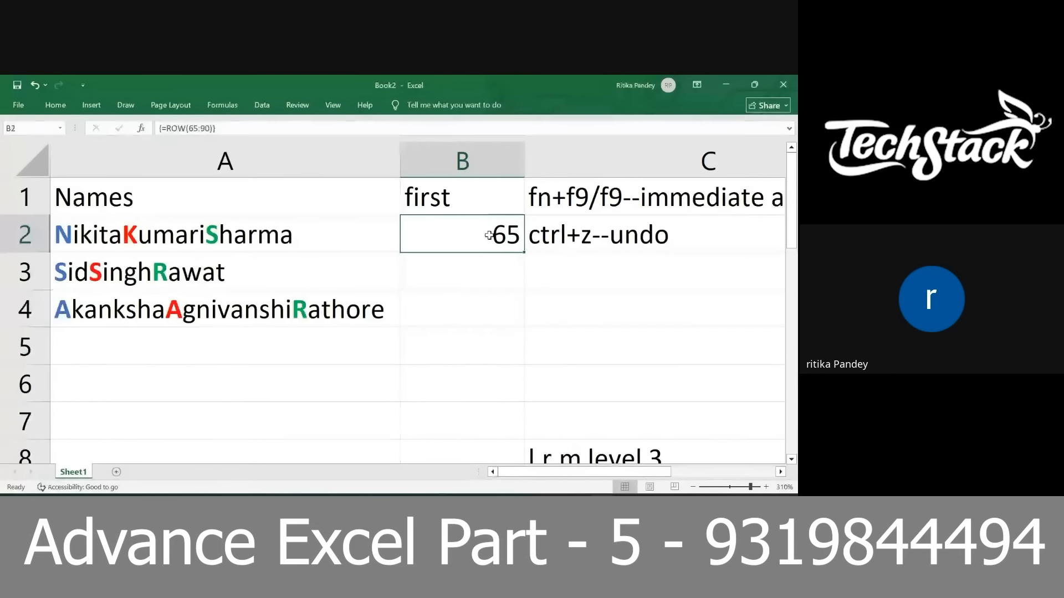
double_click(488, 234)
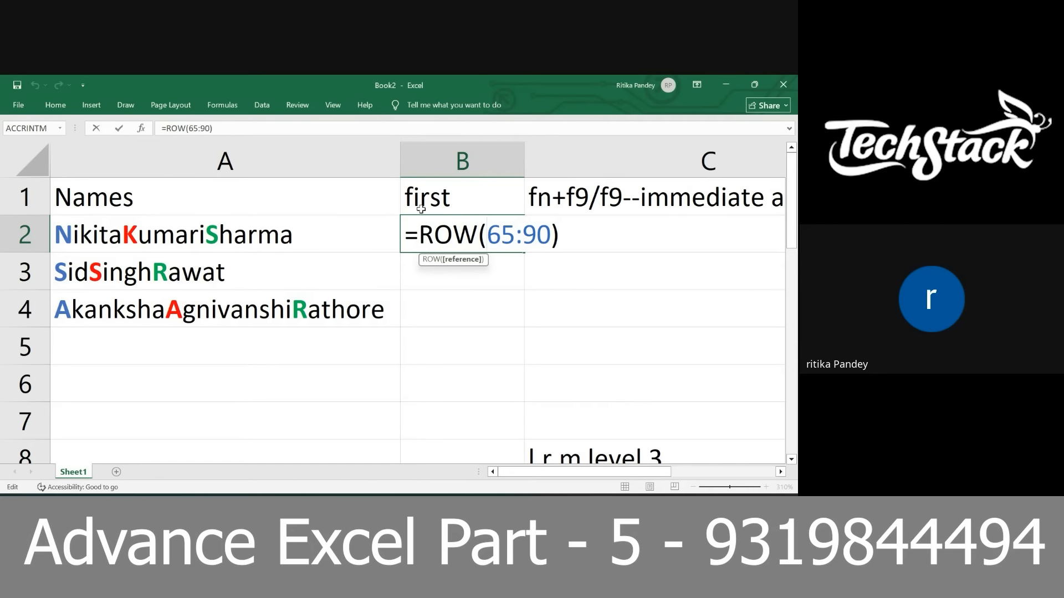
left_click(417, 233)
type("char(")
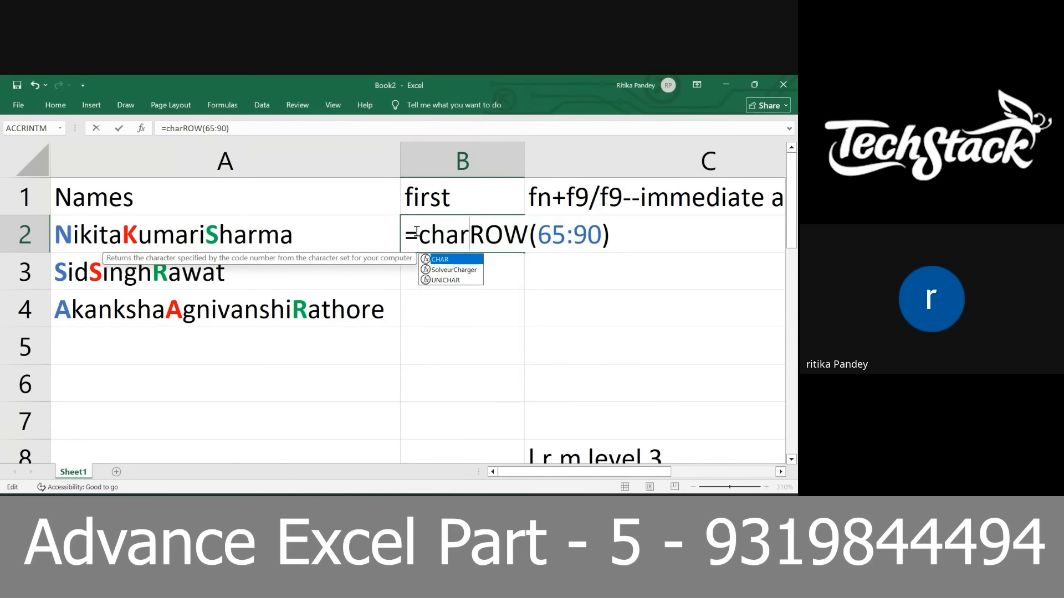
left_click(632, 243)
type(")")
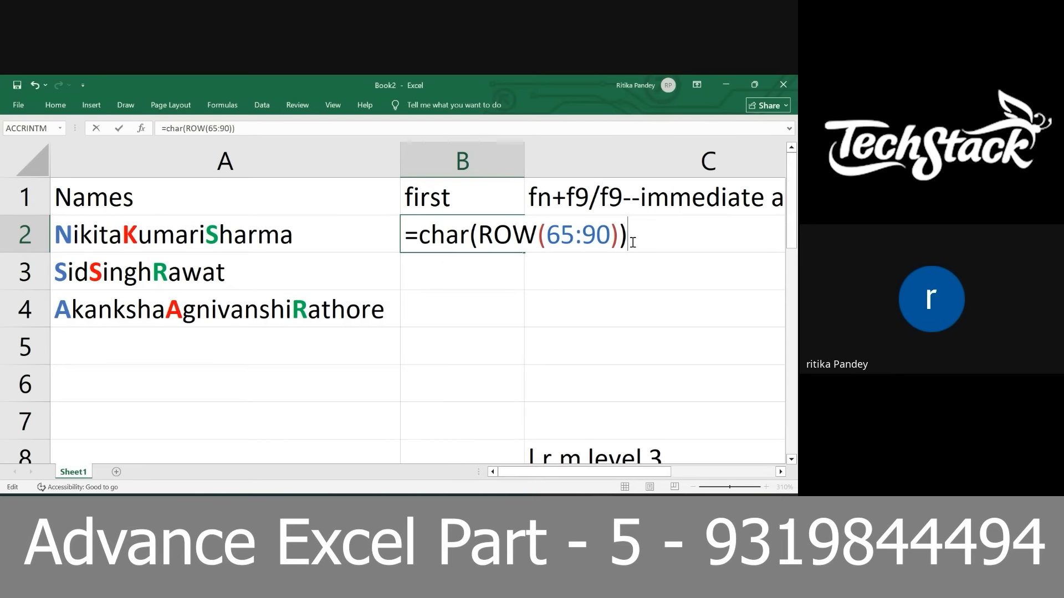
key("F9")
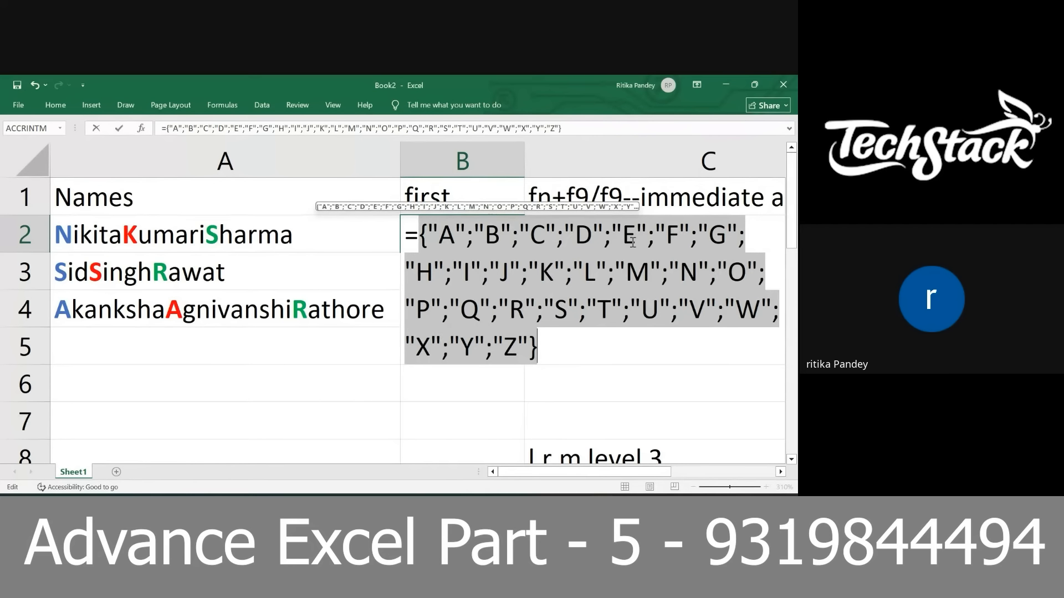
key("ctrl+z")
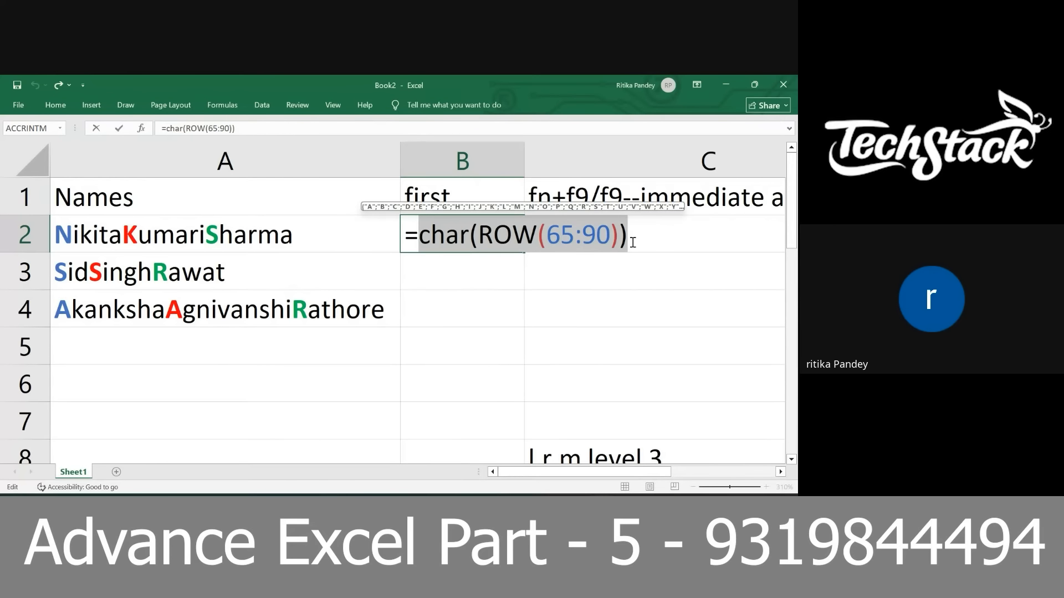
- Preview the evaluated letter array of CHAR(ROW(65:90)) in B2, restore the formula text, and examine its CHAR and ROW parts
key("F9")
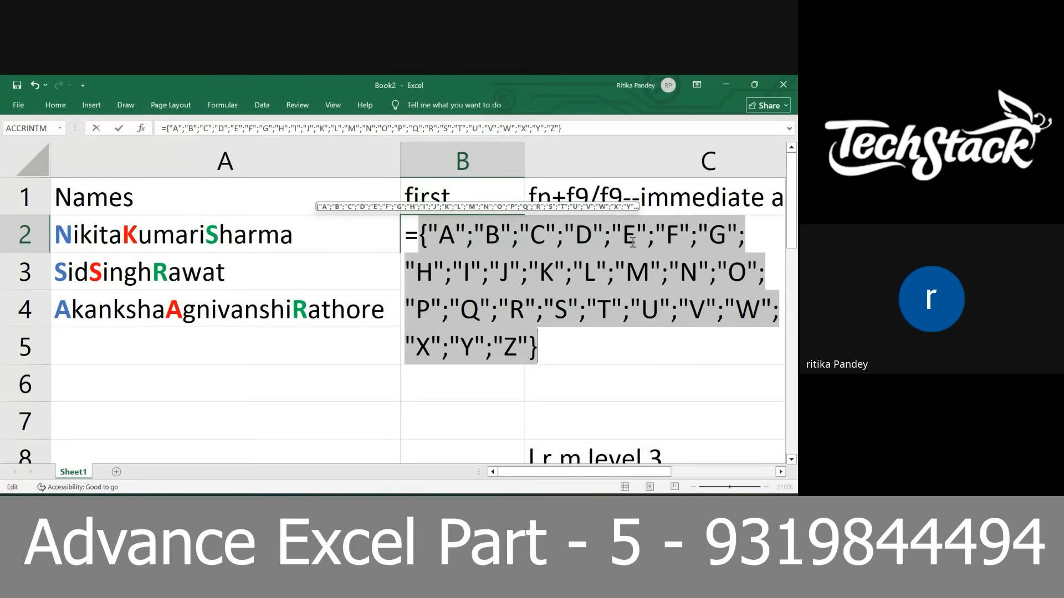
key("ctrl+z")
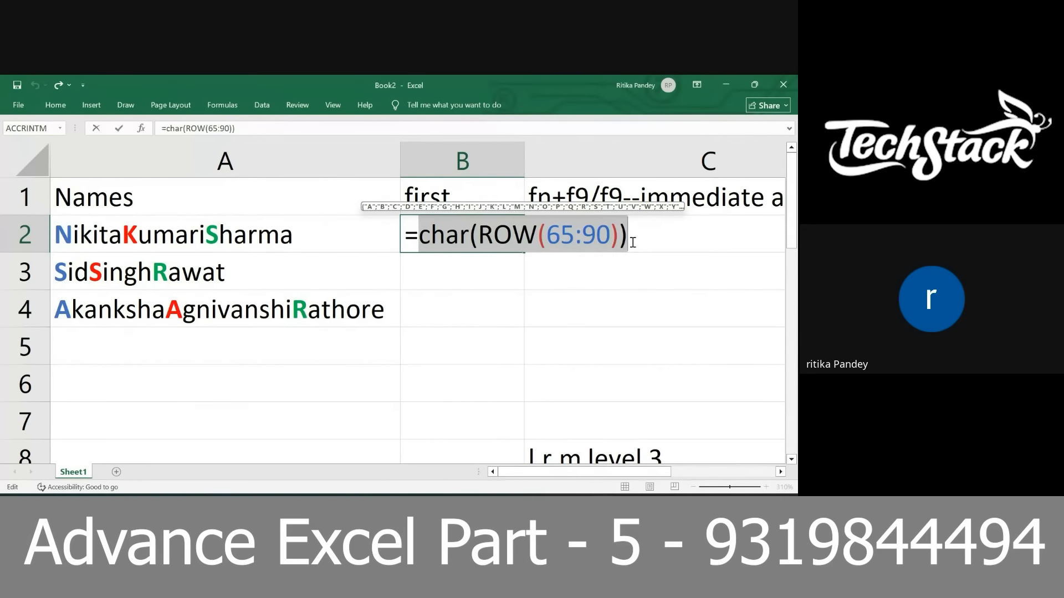
key("F9")
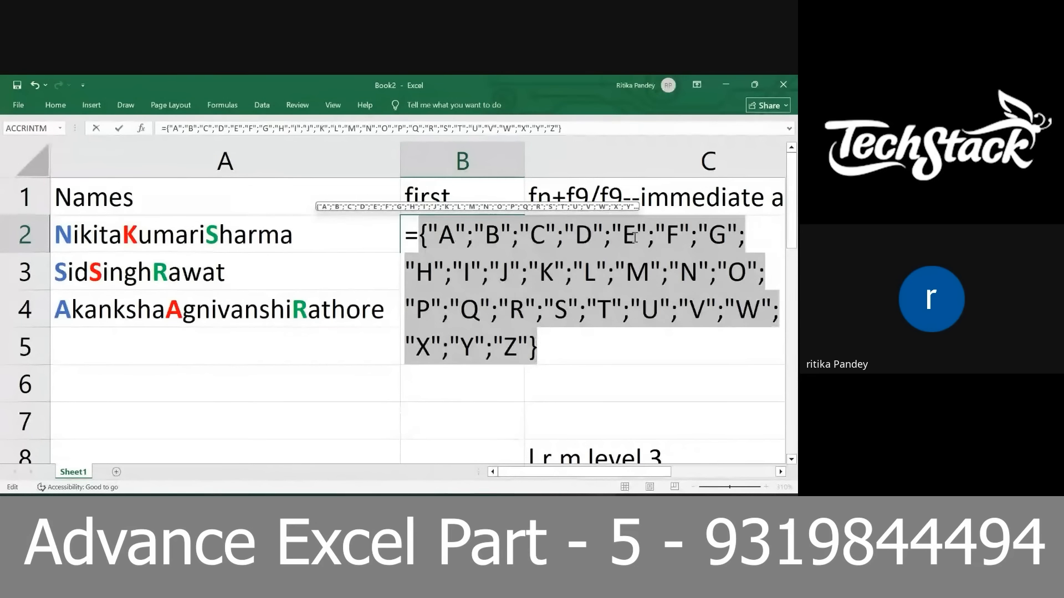
key("ctrl+z")
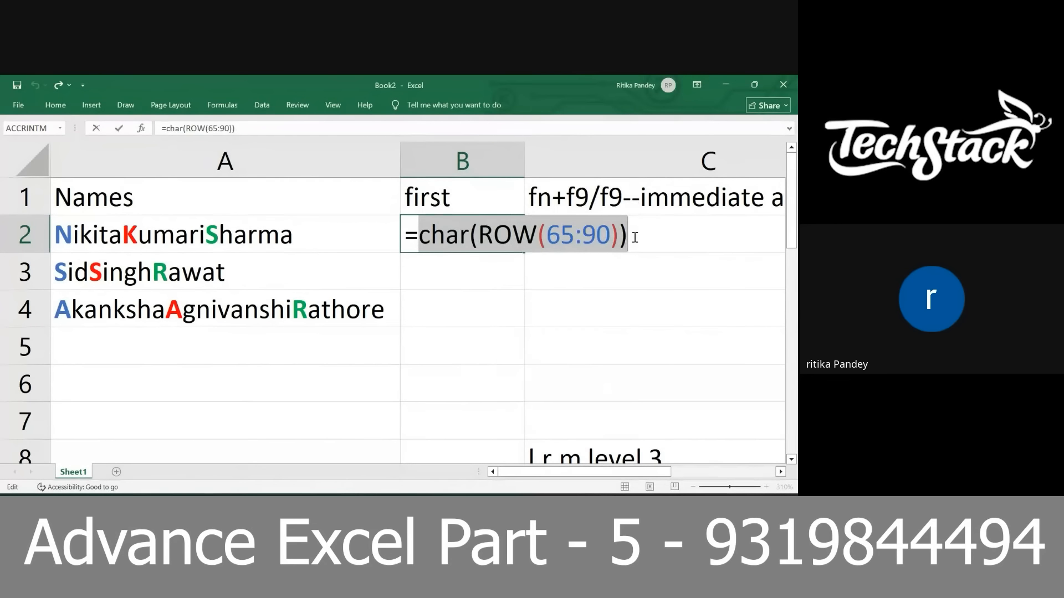
left_click(494, 234)
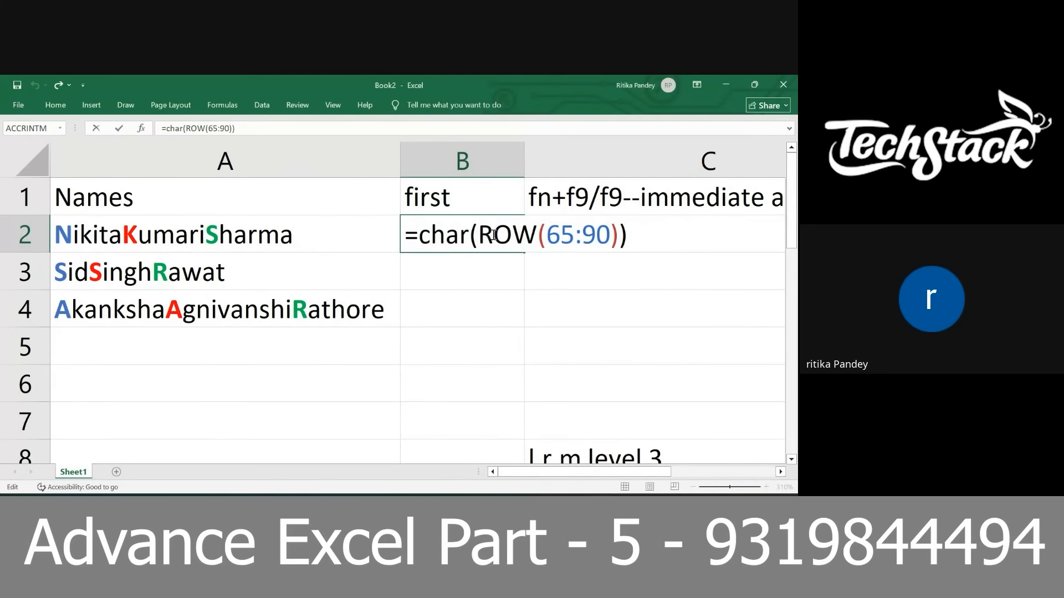
left_click_drag(471, 235, 621, 242)
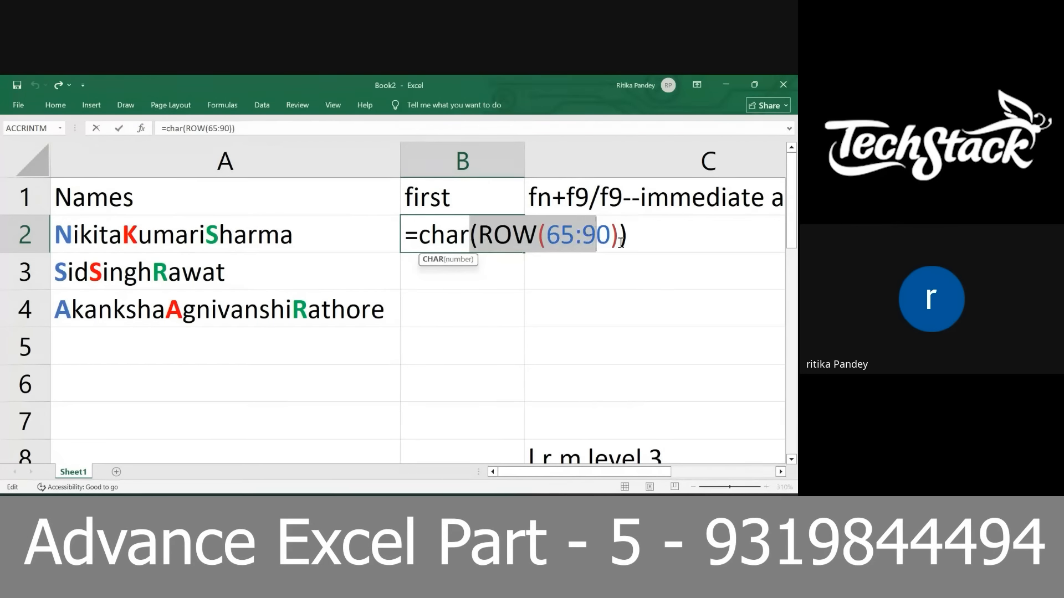
left_click_drag(459, 235, 391, 226)
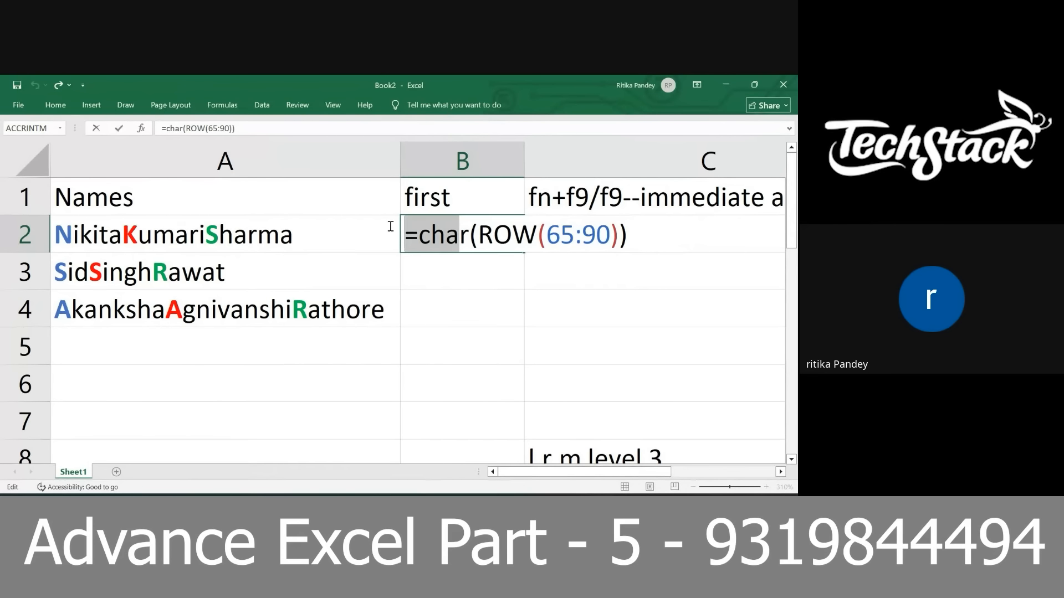
left_click(417, 235)
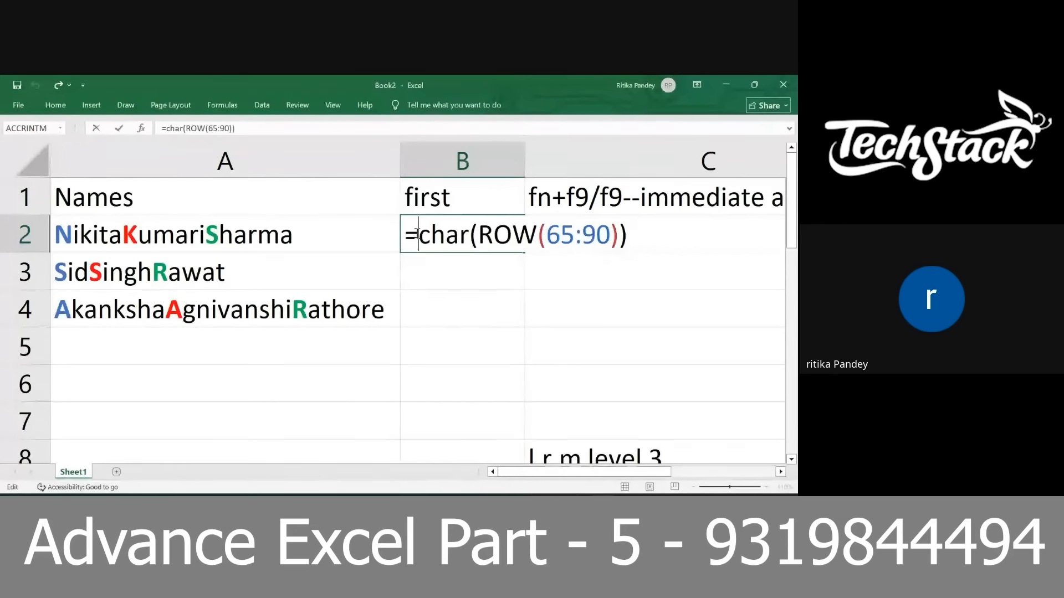
type("find(")
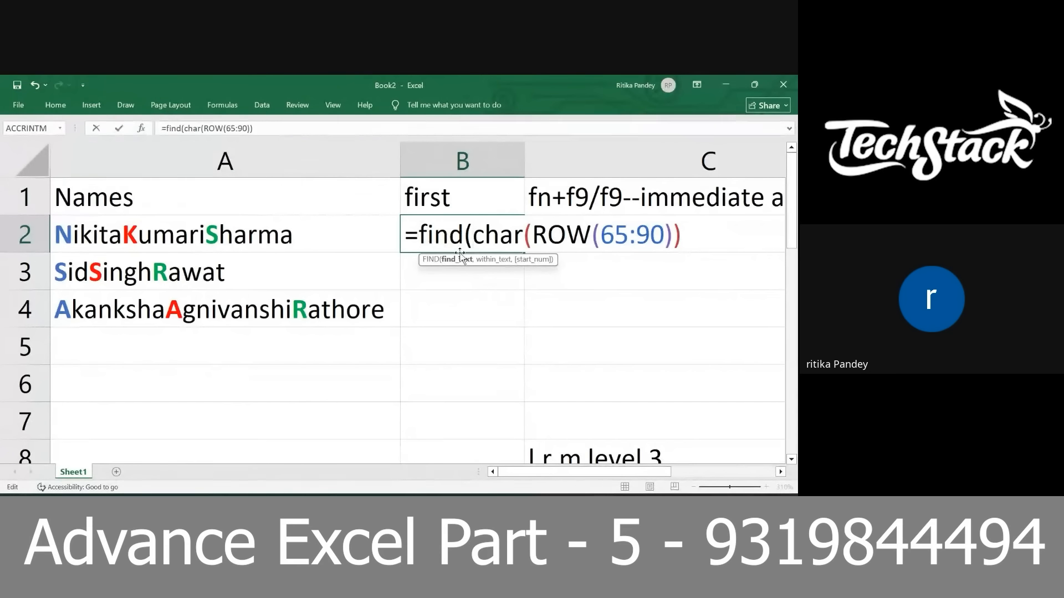
key("Escape")
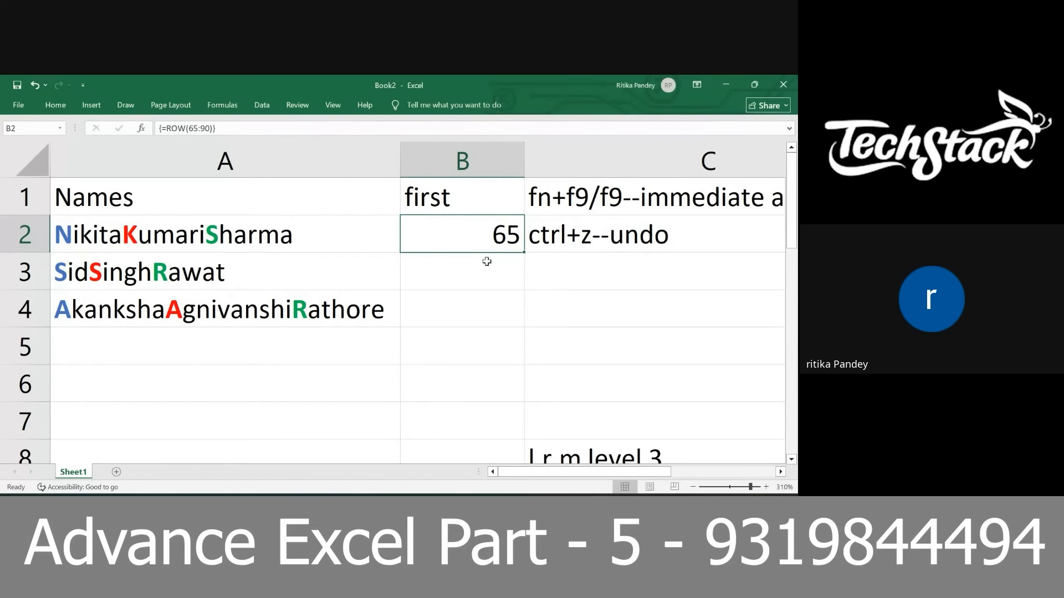
- Wrap the ROW(65:90) formula in B2 in CHAR and enter it as an array formula
double_click(456, 237)
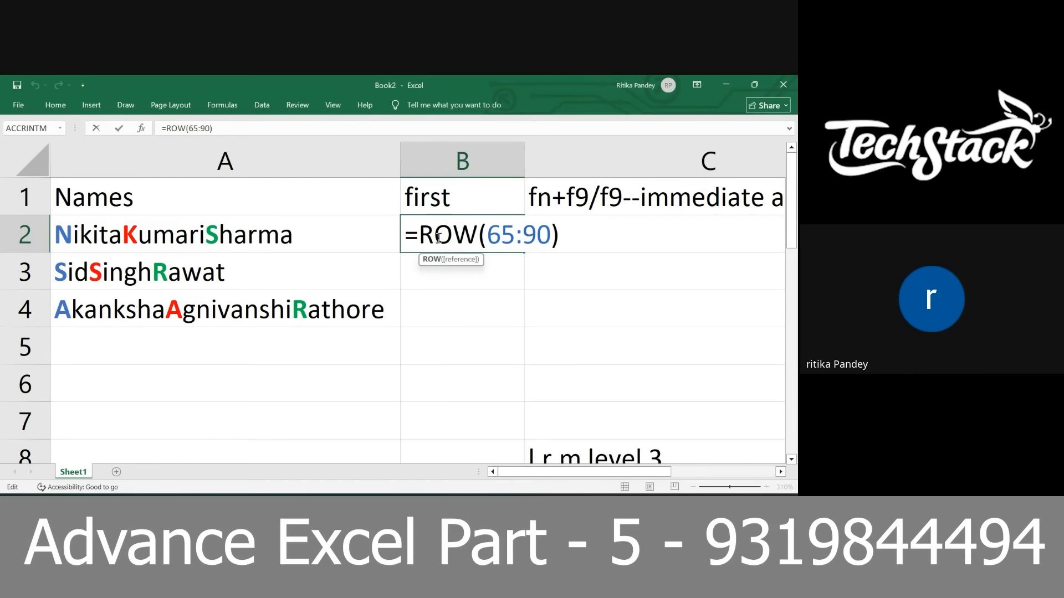
left_click(421, 232)
type("char")
key("Tab")
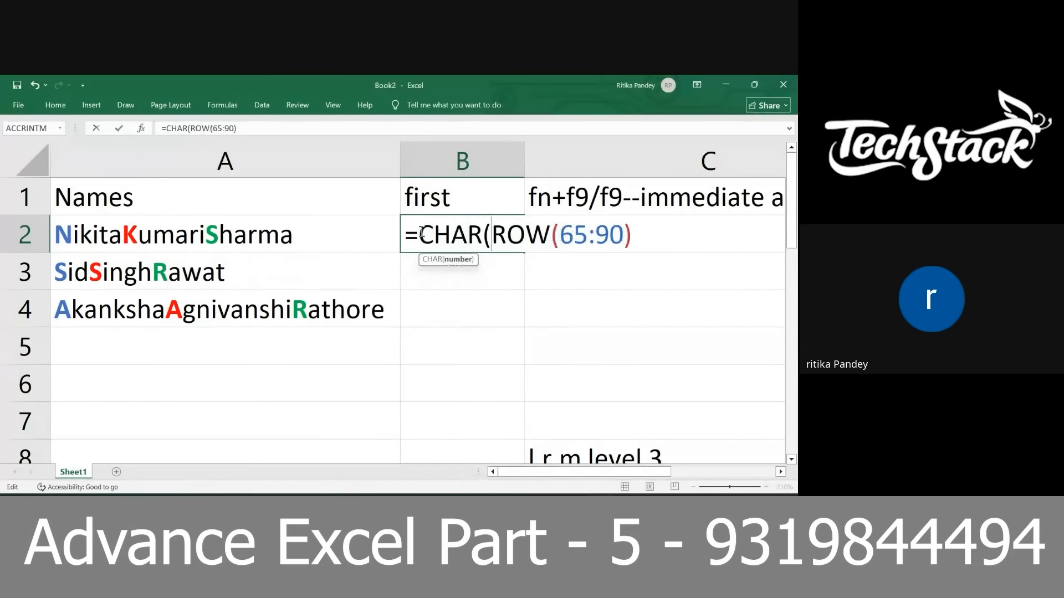
key("ctrl+shift+Return")
key("Return")
- Wrap CHAR(ROW(65:90)) in B2 in a FIND function as its find_text argument
double_click(421, 232)
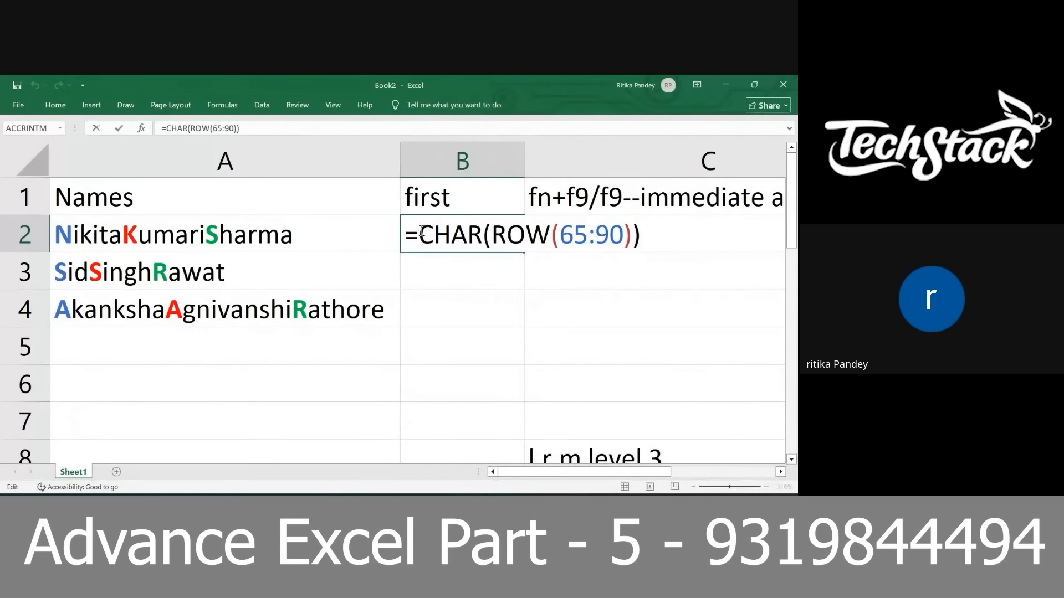
left_click_drag(421, 232, 677, 263)
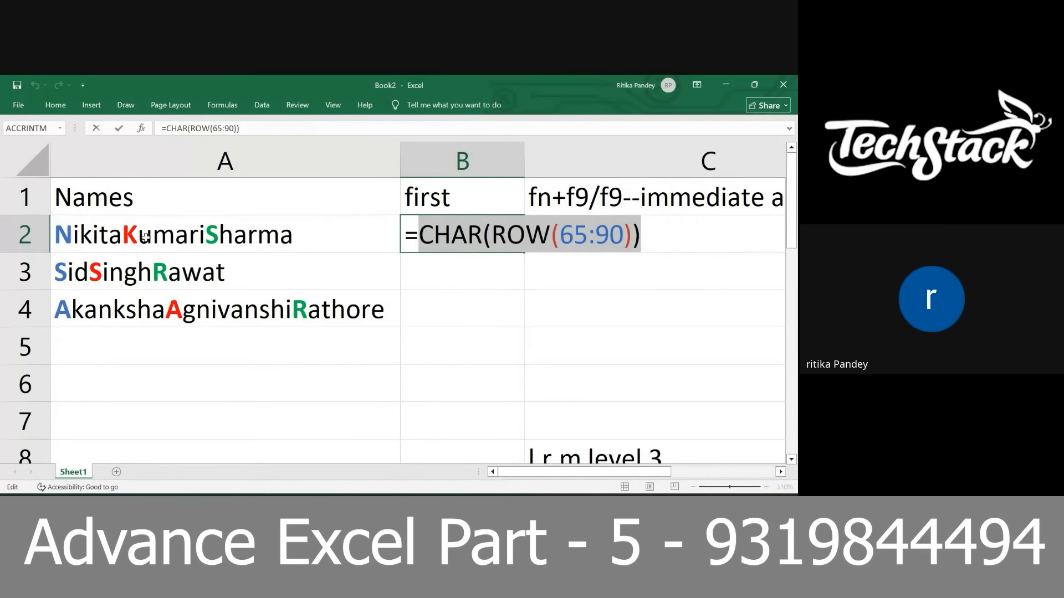
left_click_drag(419, 235, 706, 249)
left_click(420, 234)
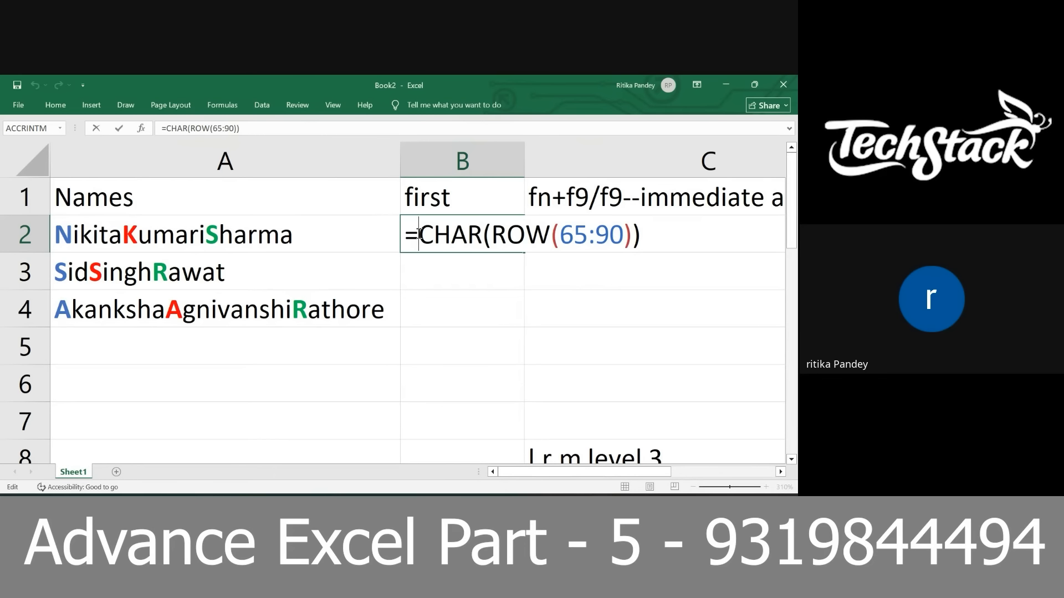
type("find(")
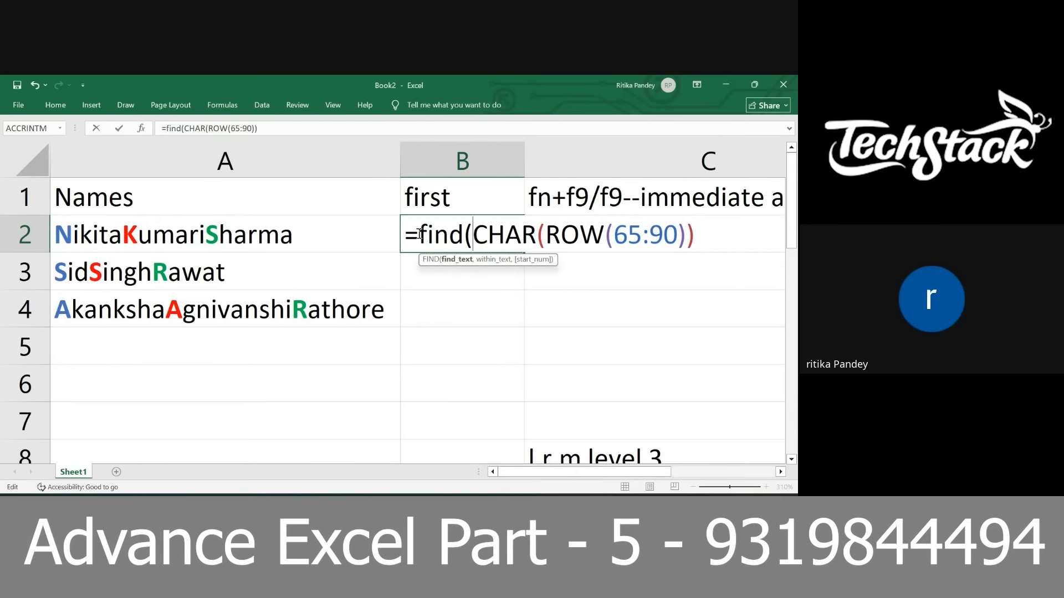
left_click(464, 265)
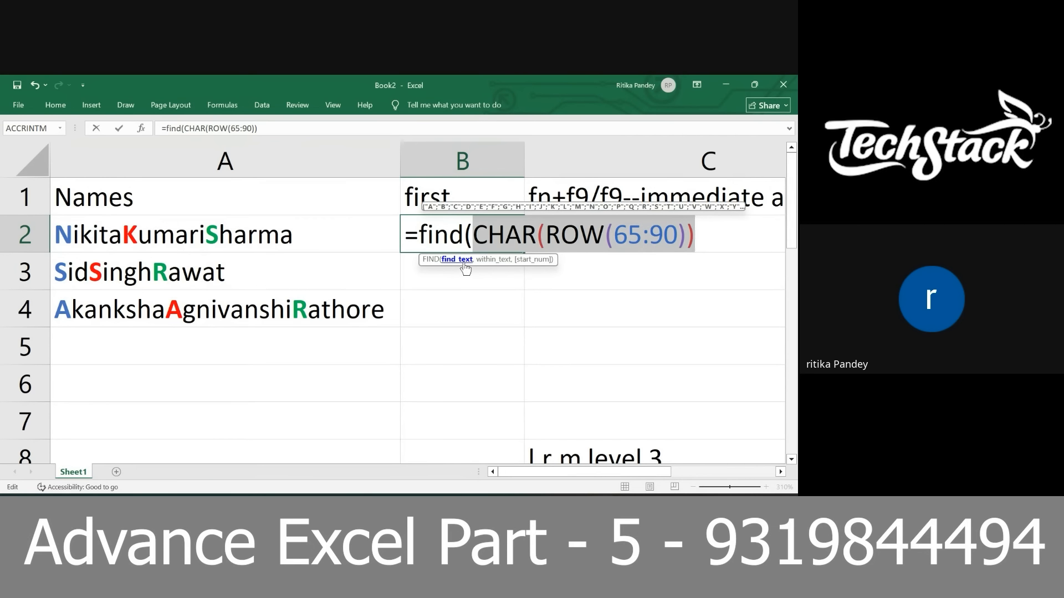
left_click(721, 242)
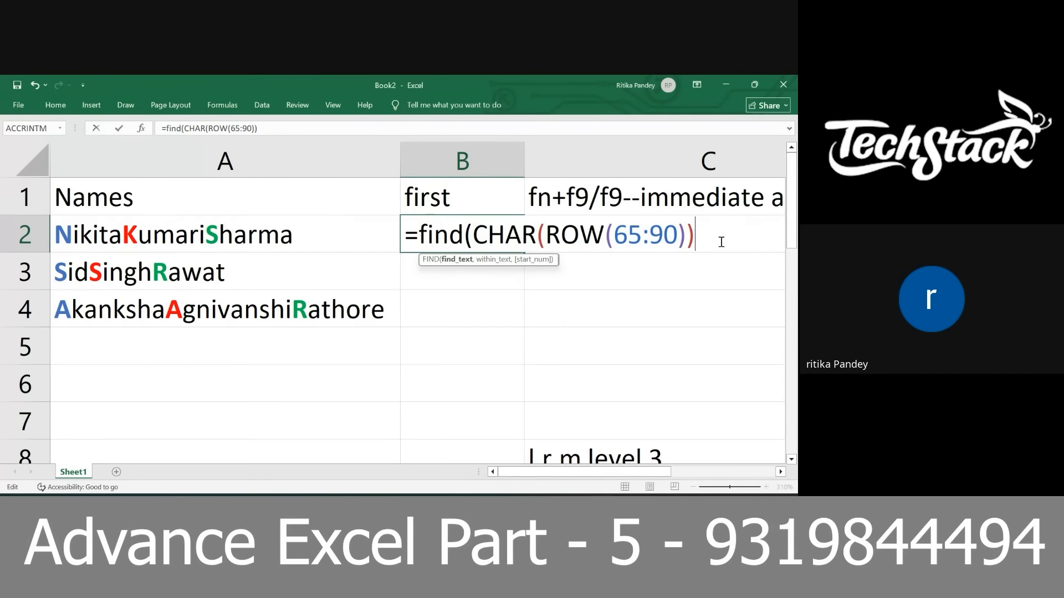
- Set FIND's within_text to A2 and start_num to 2, review the three arguments, and close the FIND parenthesis
type(",")
left_click(263, 226)
type(",")
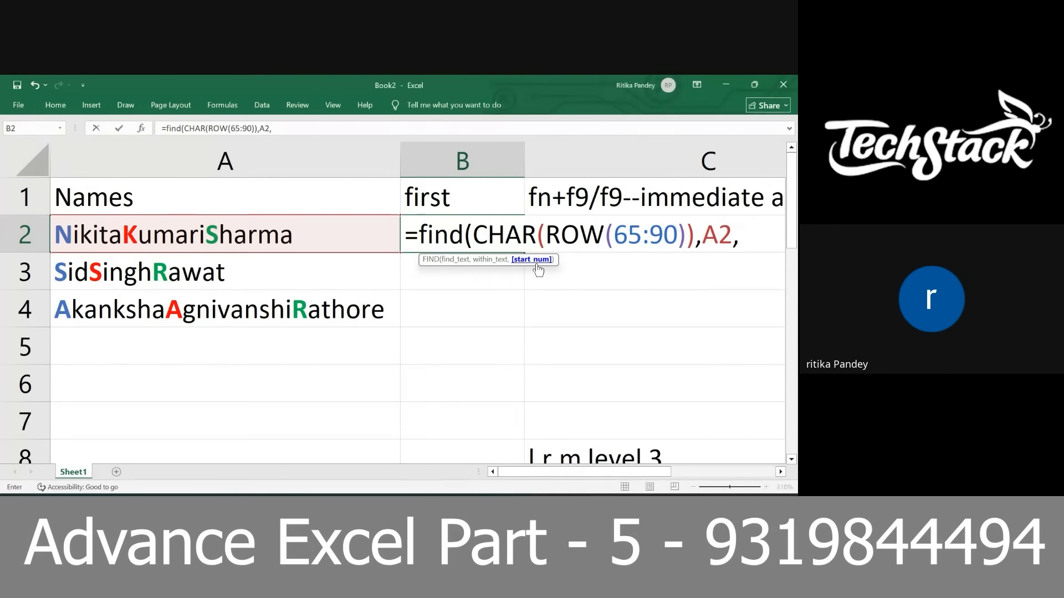
type("2")
left_click_drag(742, 235, 763, 235)
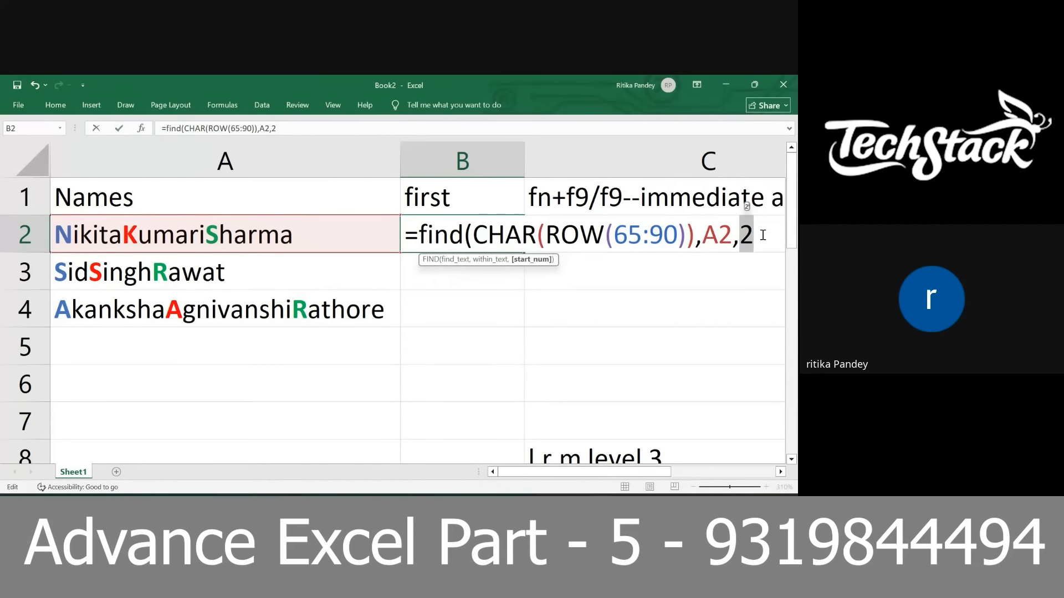
left_click(735, 232)
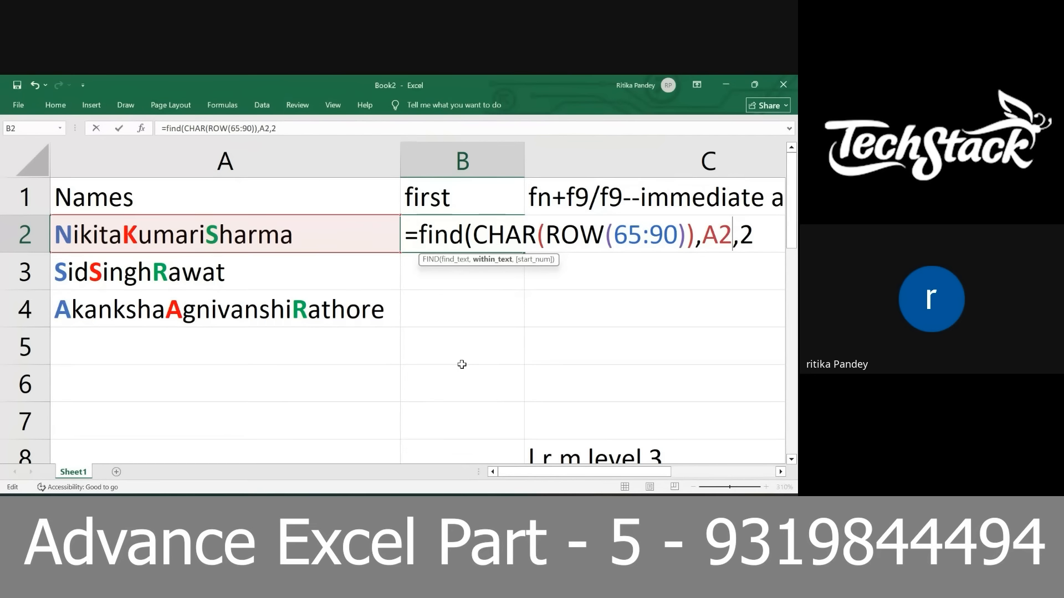
left_click(455, 260)
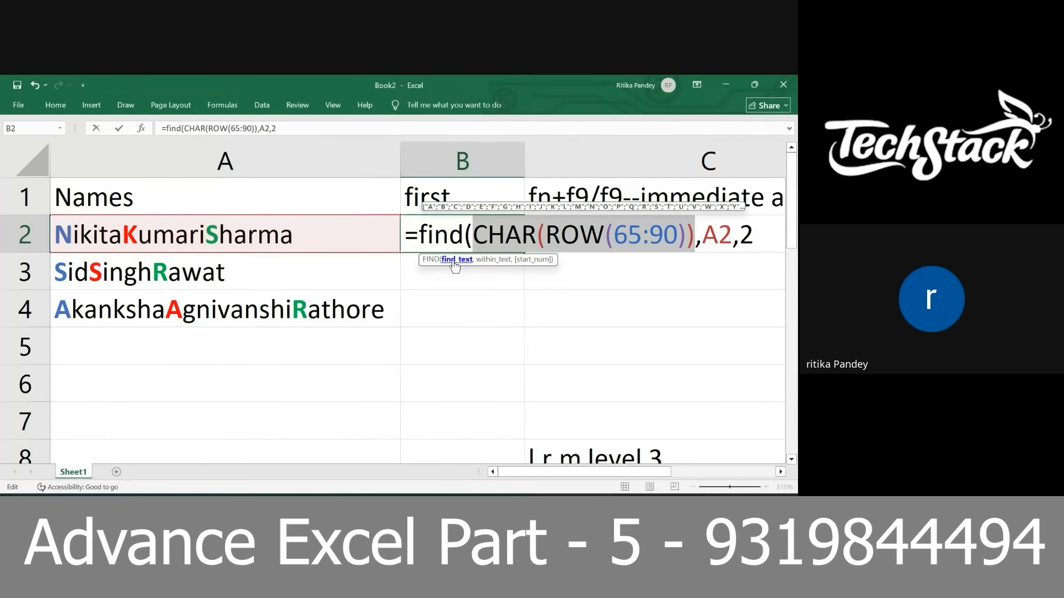
left_click(491, 260)
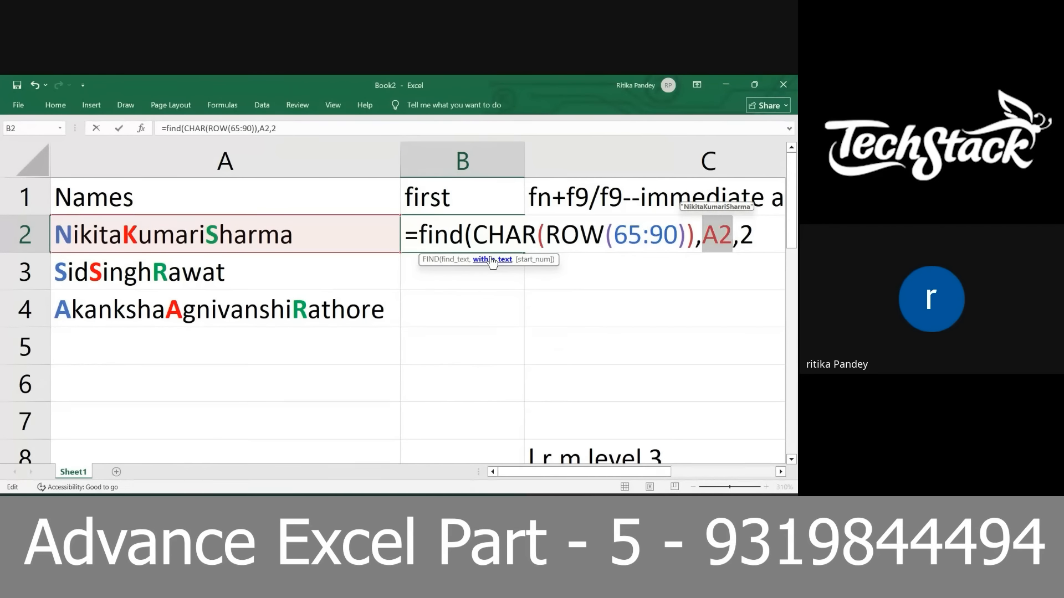
left_click(533, 260)
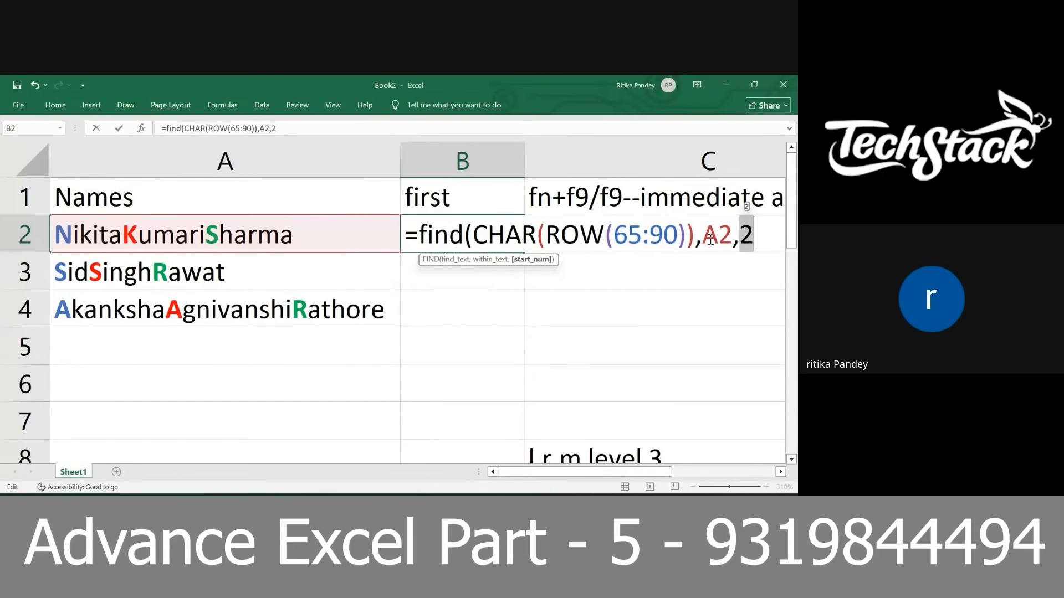
left_click(754, 236)
type(")")
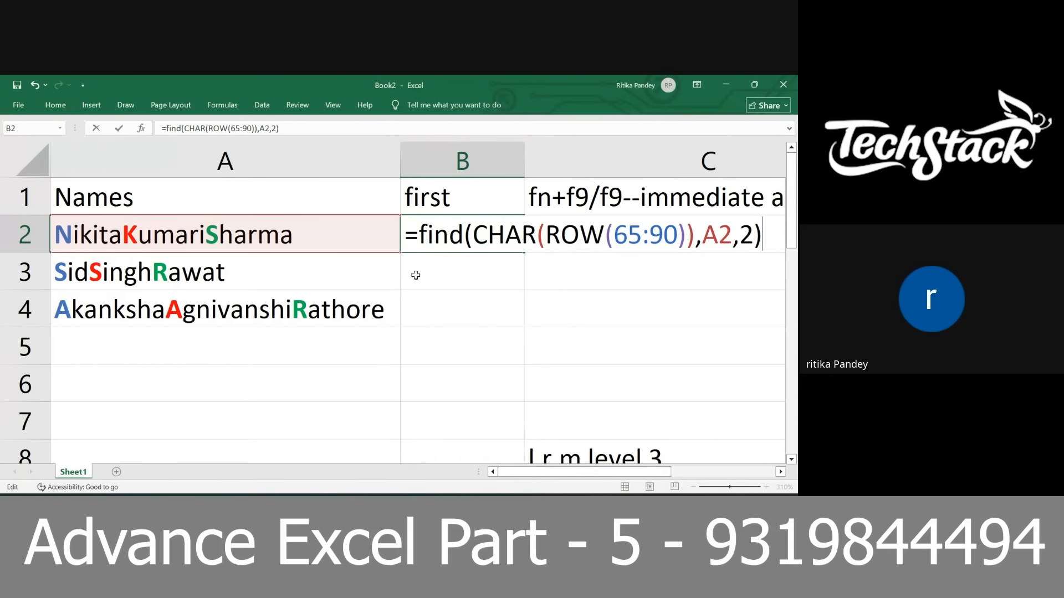
- Examine the find_text, within_text and start_num arguments of the FIND formula in B2
left_click_drag(474, 237, 686, 217)
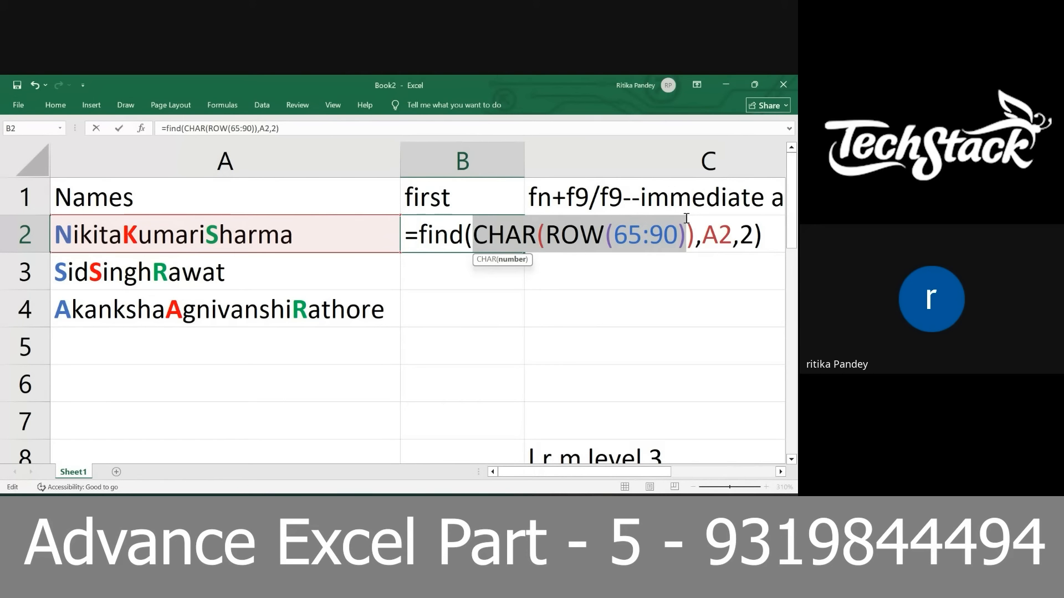
left_click(479, 237)
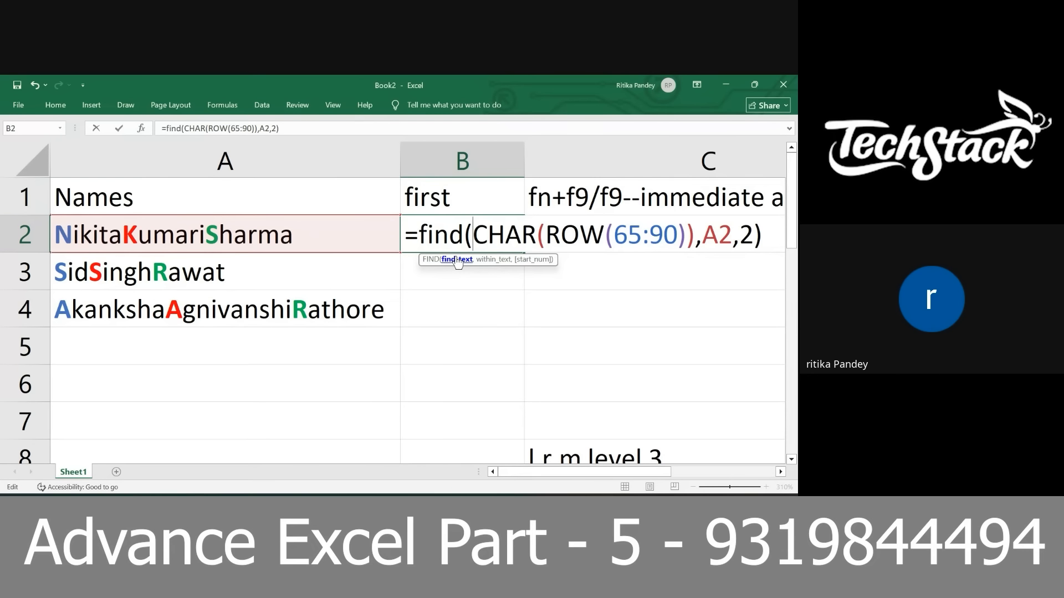
left_click_drag(487, 235, 762, 228)
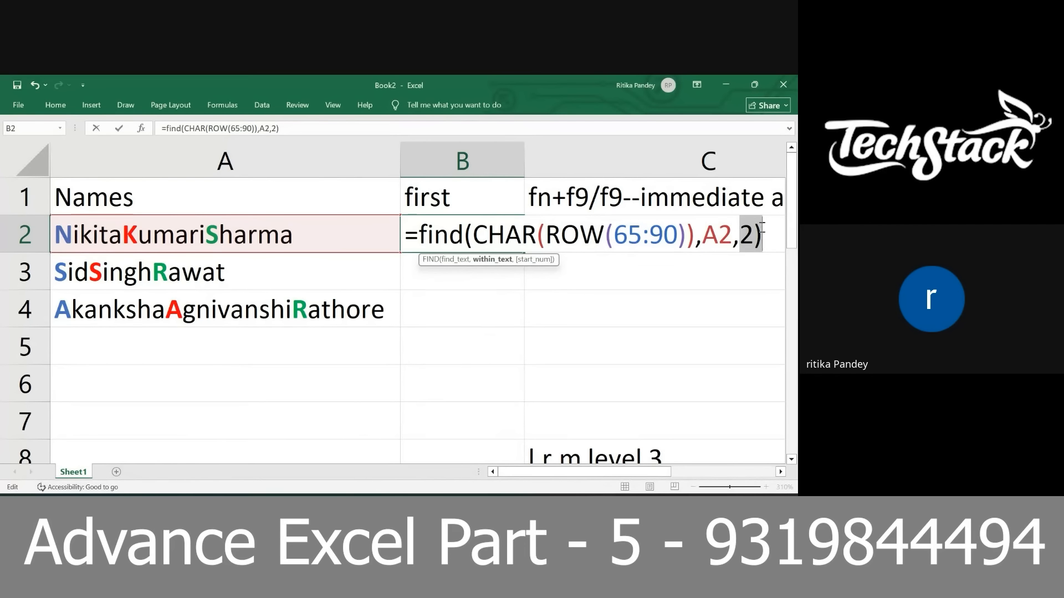
left_click_drag(472, 235, 754, 236)
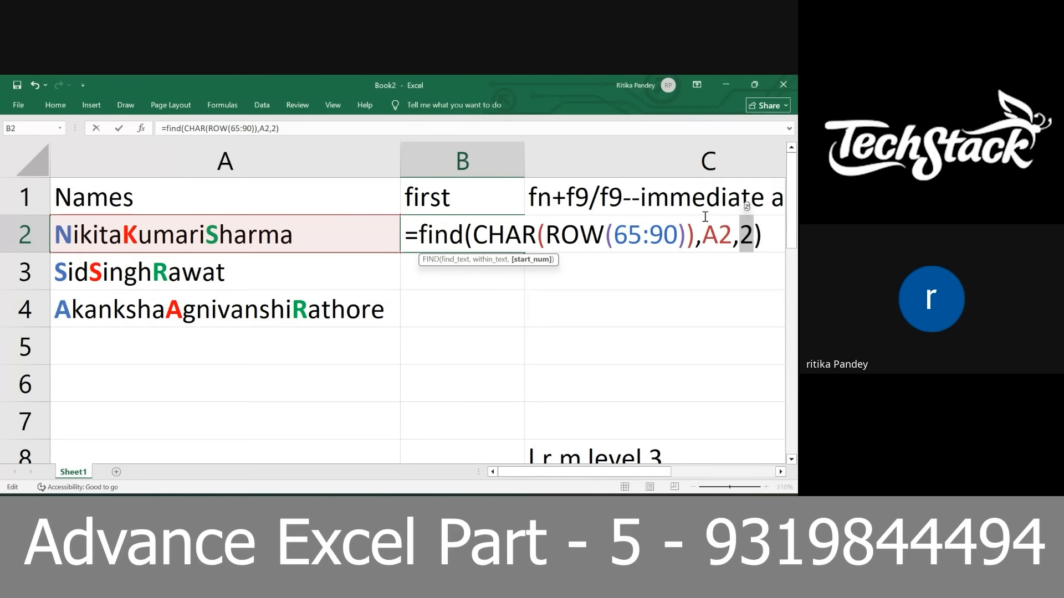
left_click_drag(475, 232, 690, 246)
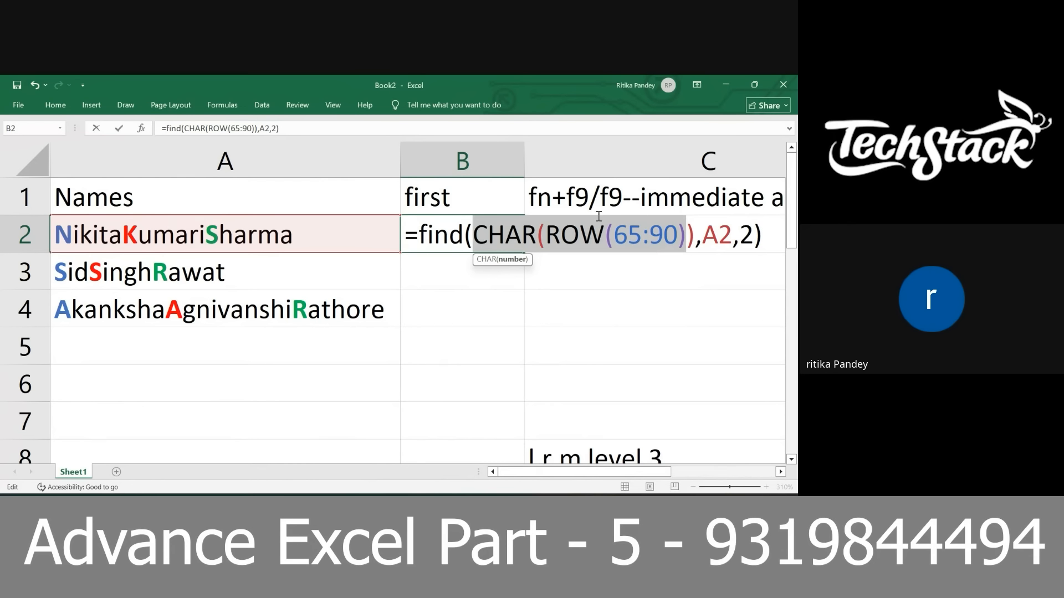
left_click_drag(474, 233, 753, 233)
left_click_drag(677, 229, 488, 232)
left_click(702, 232)
left_click_drag(703, 233, 750, 235)
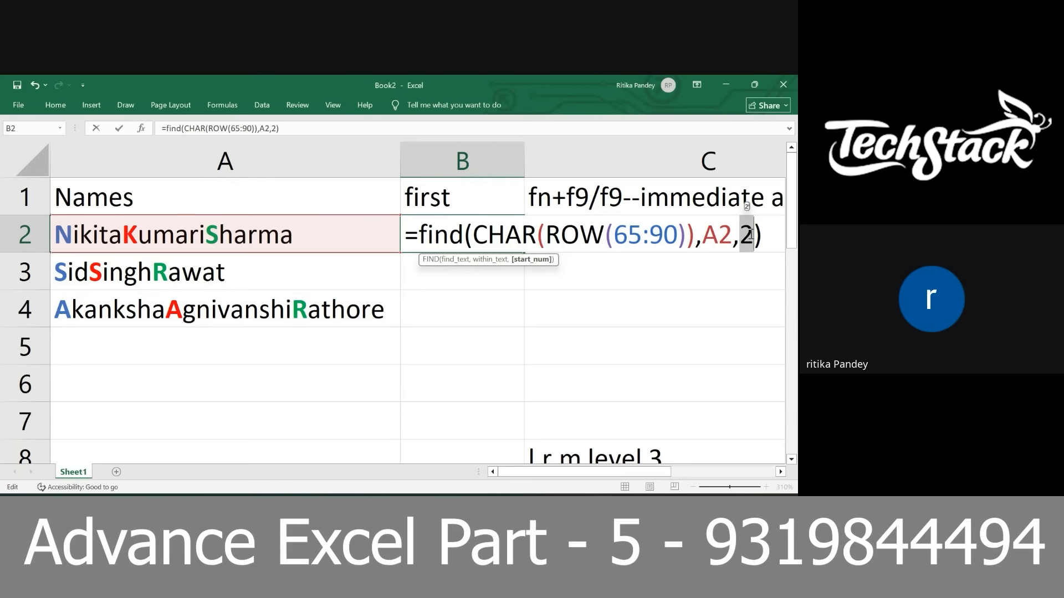
- Switch to the Google Meet window to check the in-call messages, and return to the B2 formula in Excel
key("alt+Tab")
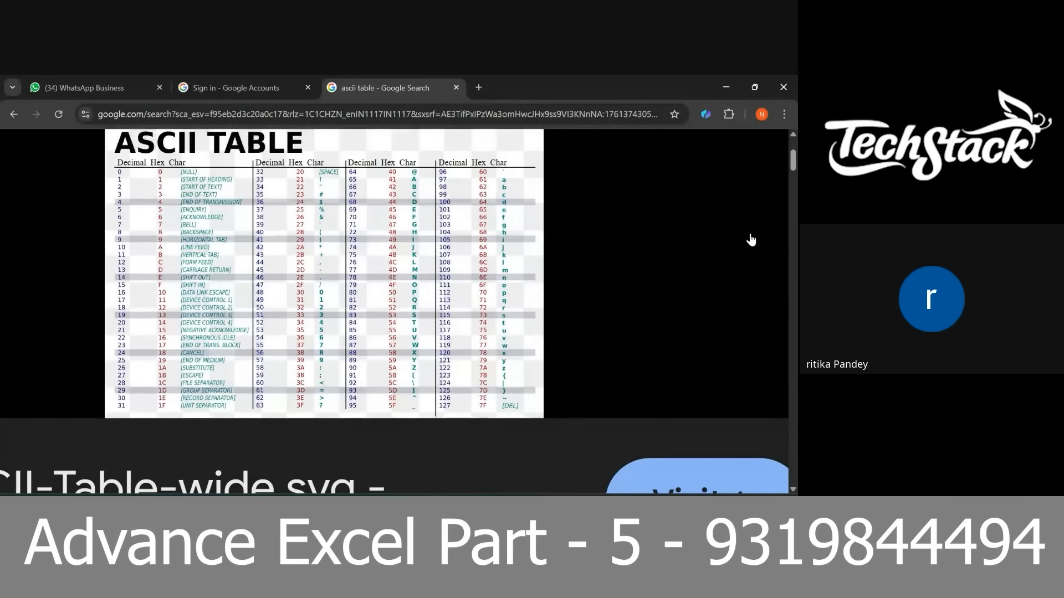
key("alt+Tab")
key("Tab")
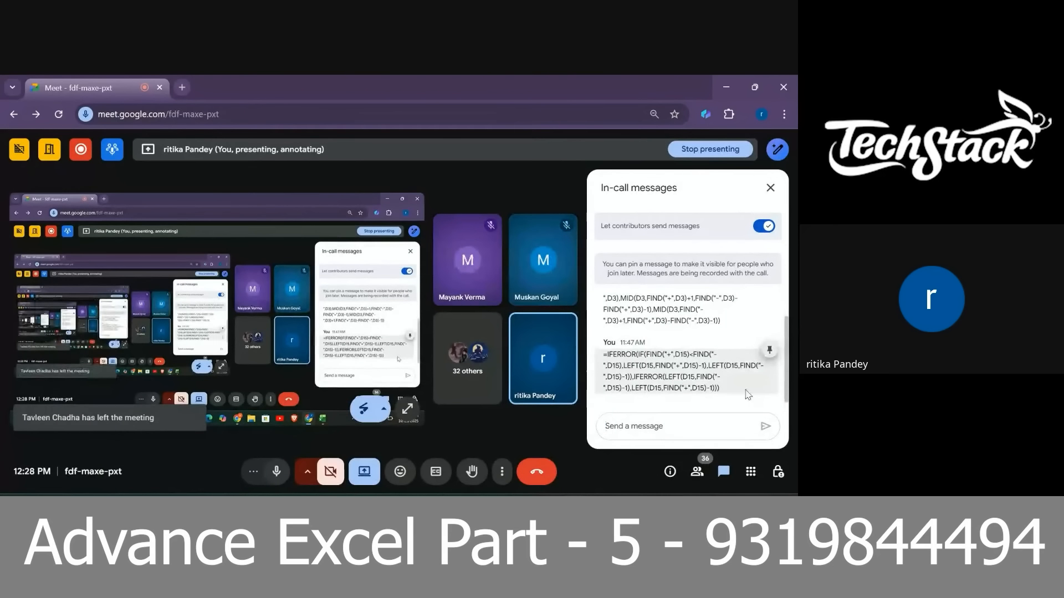
key("alt+Tab")
key("alt+Tab")
key("Tab")
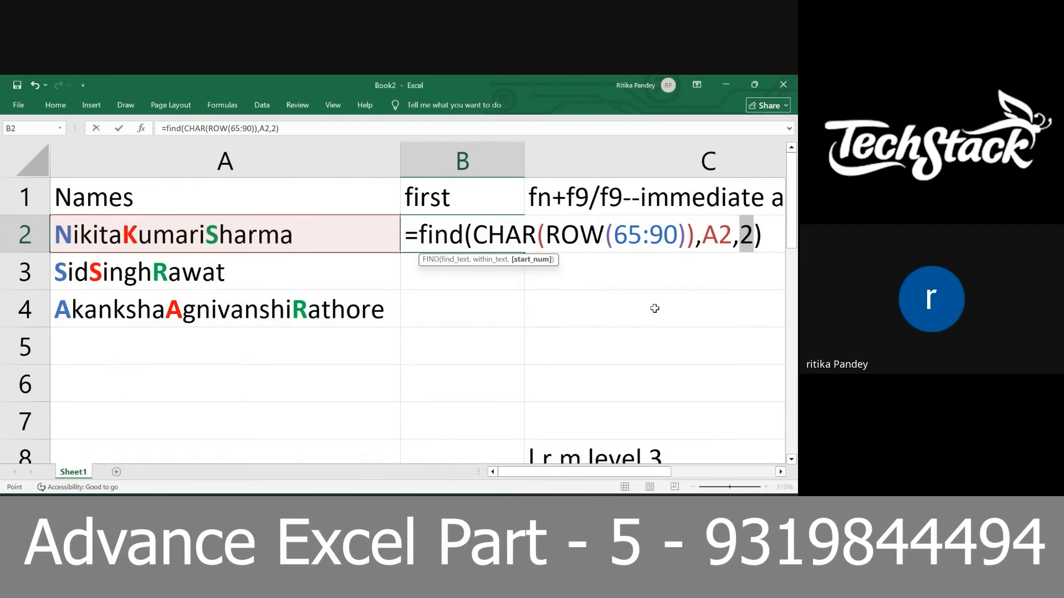
left_click(655, 309)
key("ctrl+z")
left_click(611, 244)
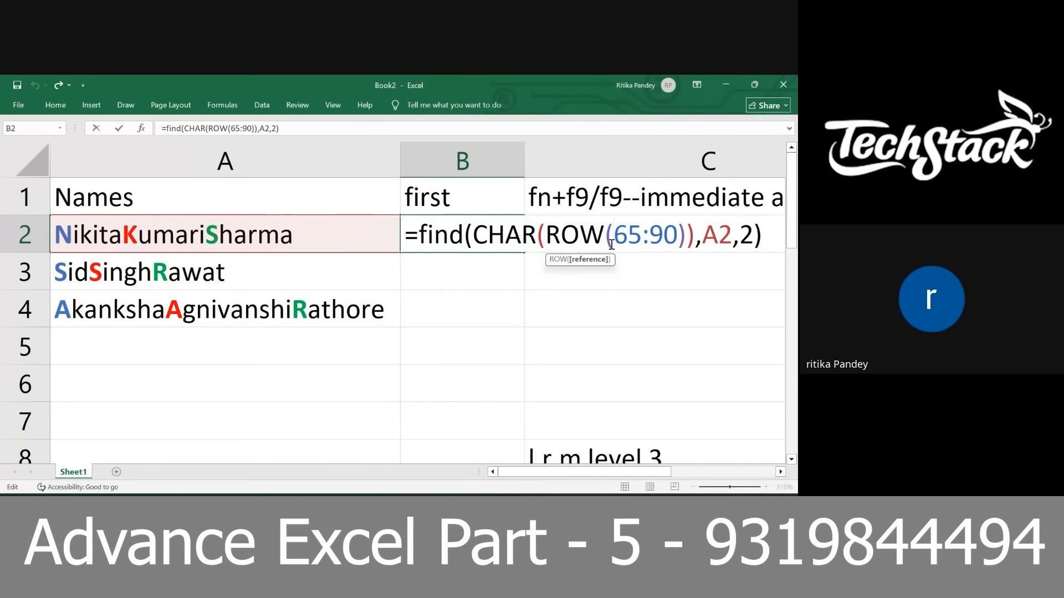
- Evaluate the whole FIND expression in B2 to inspect the array it returns, and restore the formula
key("F9")
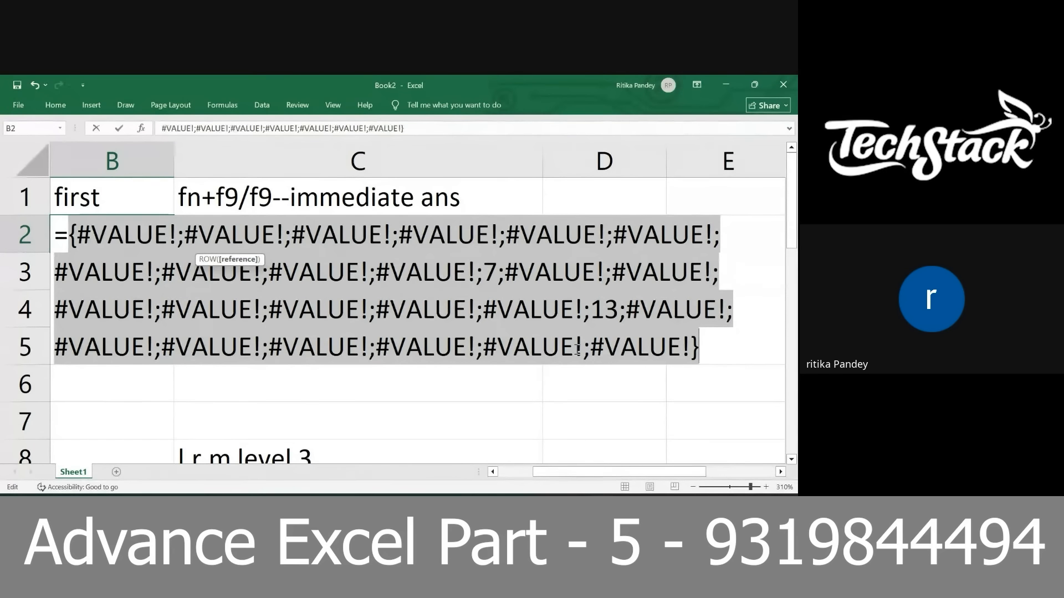
key("ctrl+z")
key("Escape")
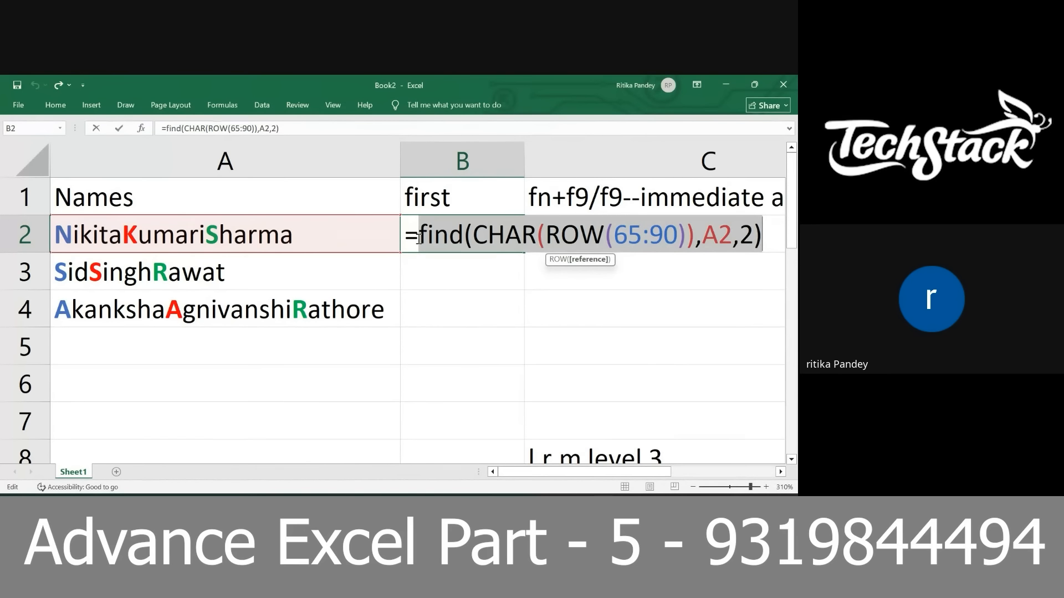
key("F9")
key("ctrl+z")
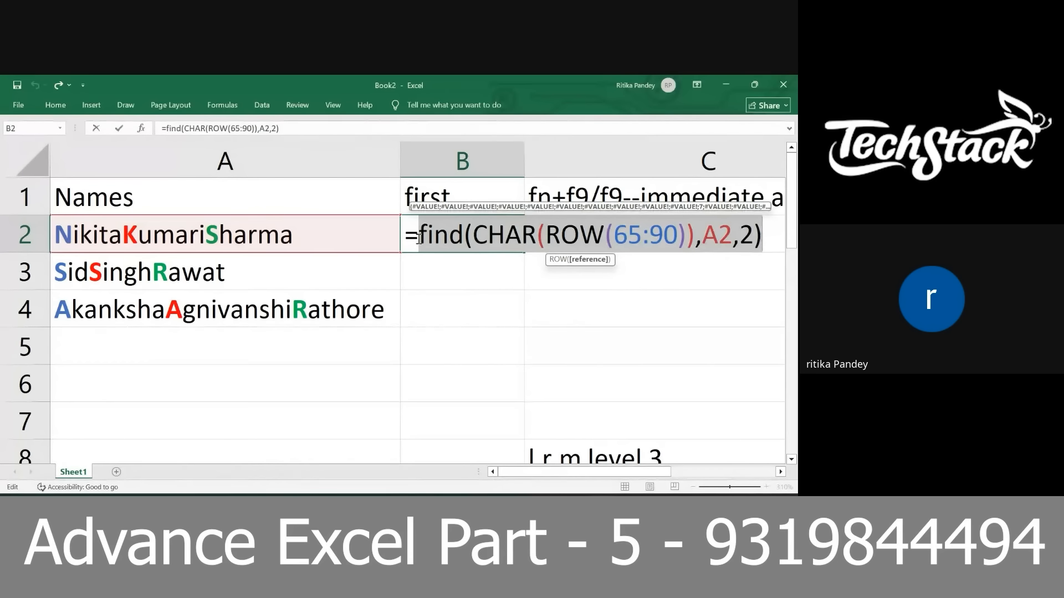
- Wrap the FIND expression in B2 in IFERROR with an empty string "" as the value_if_error argument
left_click(419, 238)
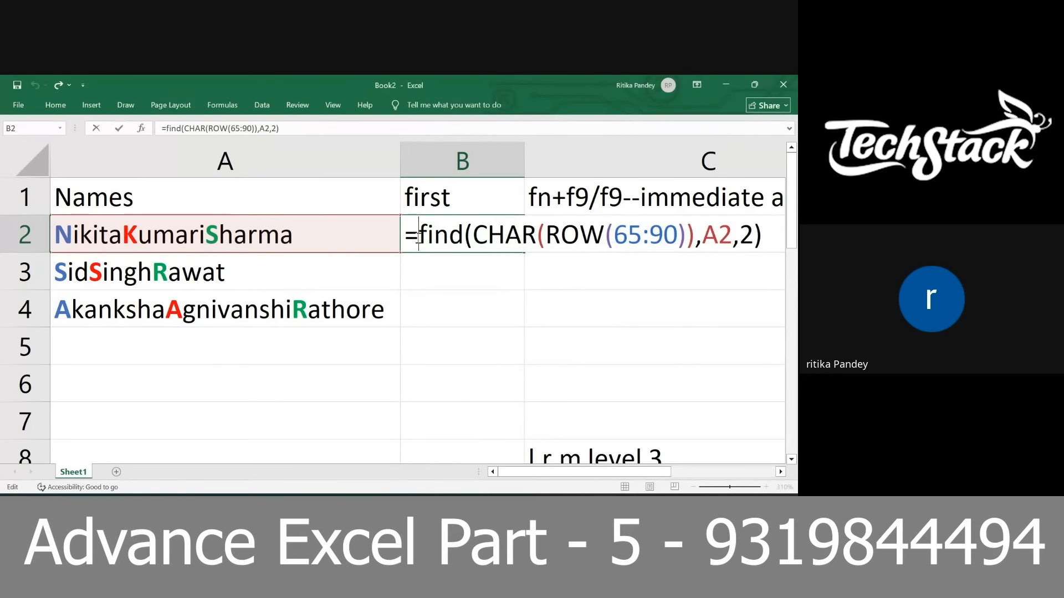
type("ife")
key("Tab")
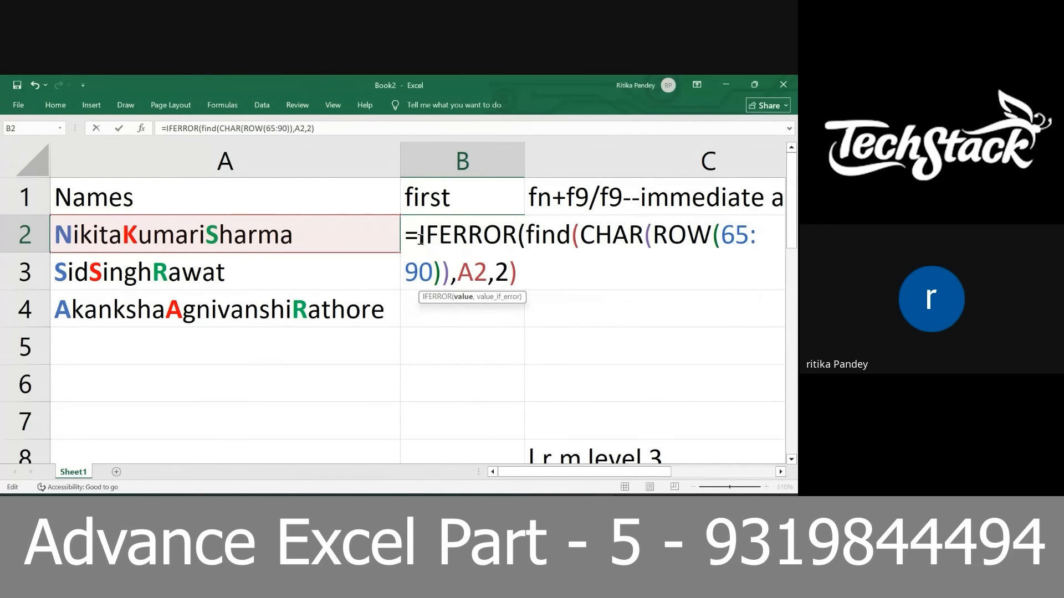
left_click_drag(524, 235, 519, 273)
left_click(522, 277)
type(",\"\")")
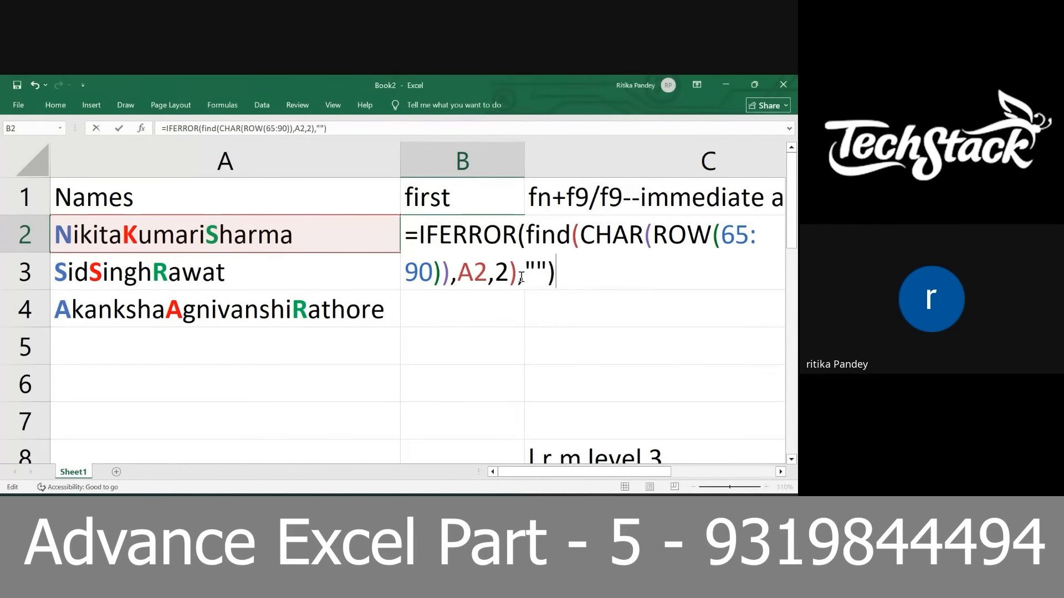
- Evaluate the IFERROR expression in B2 to inspect its array, restore the formula and commit it
key("F9")
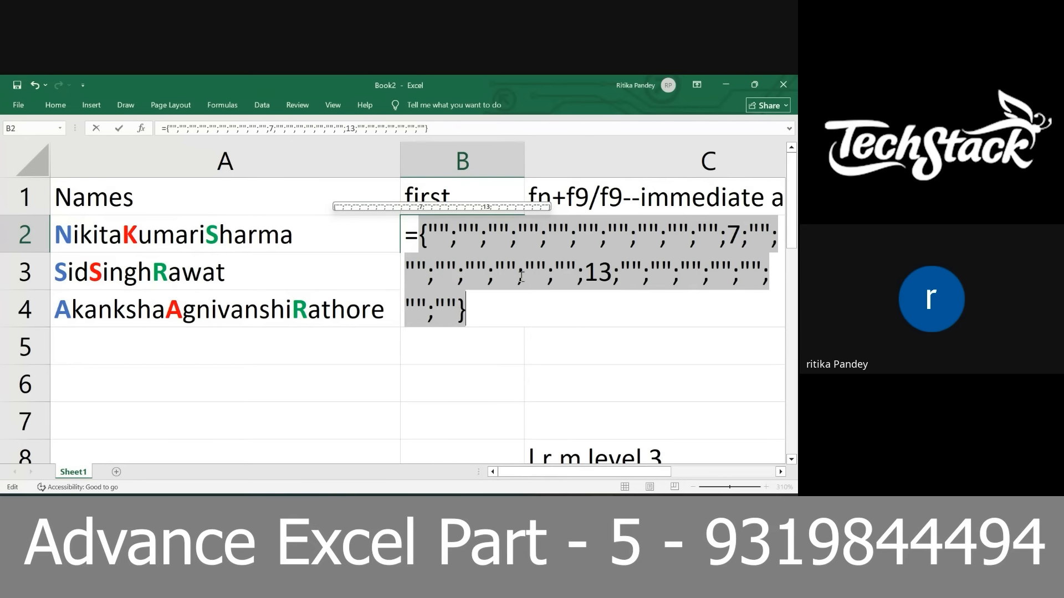
key("ctrl+z")
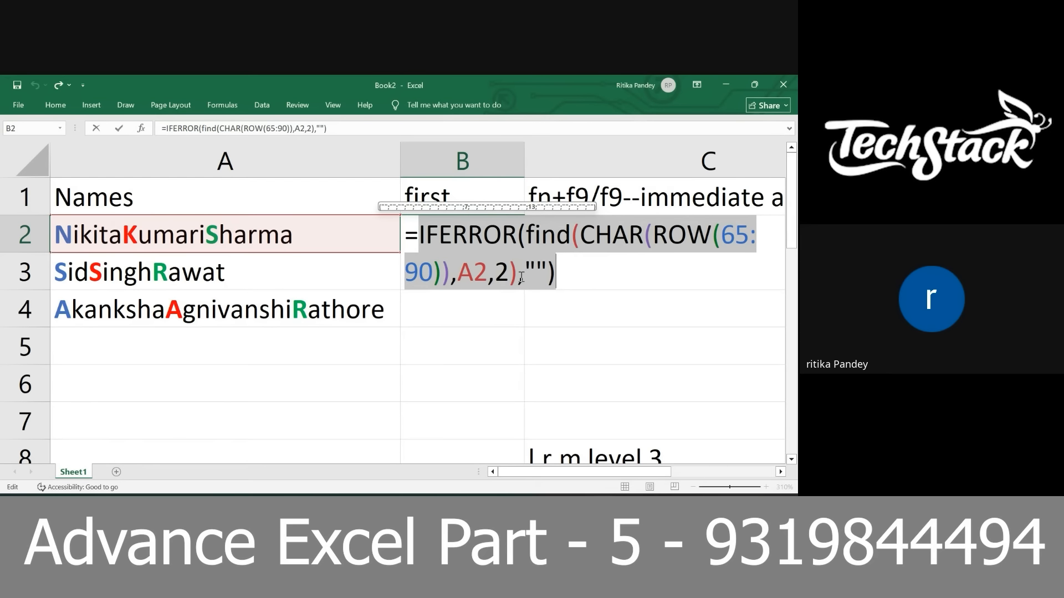
key("Return")
- Copy the IFERROR expression, clear B2, re-enter it after an equals sign, and commit it as its evaluated array constant
left_click(482, 244)
double_click(483, 245)
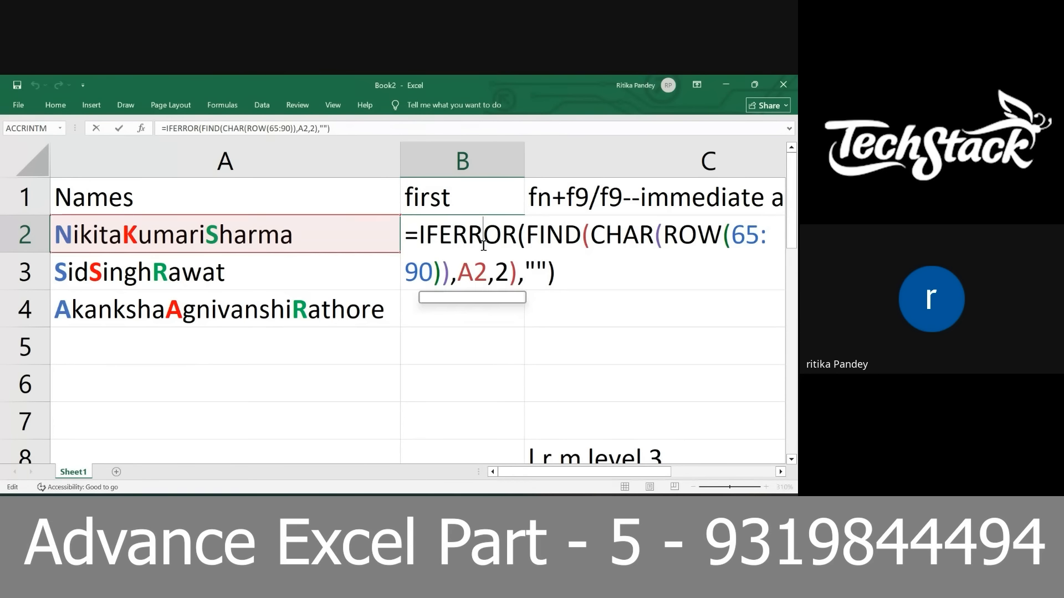
left_click_drag(419, 239, 760, 341)
key("ctrl+c")
key("F9")
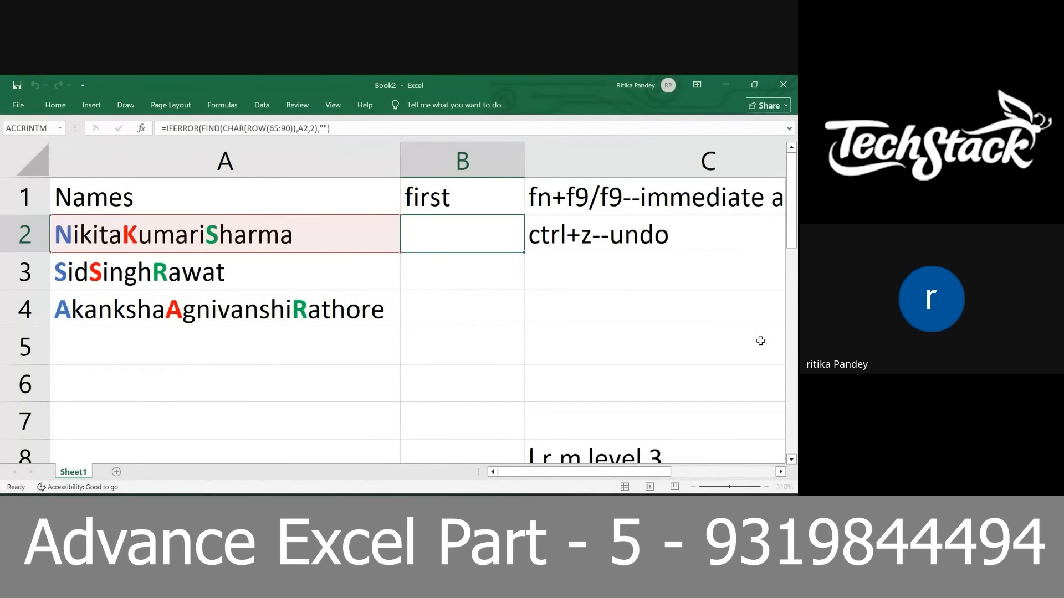
key("Delete")
type("=")
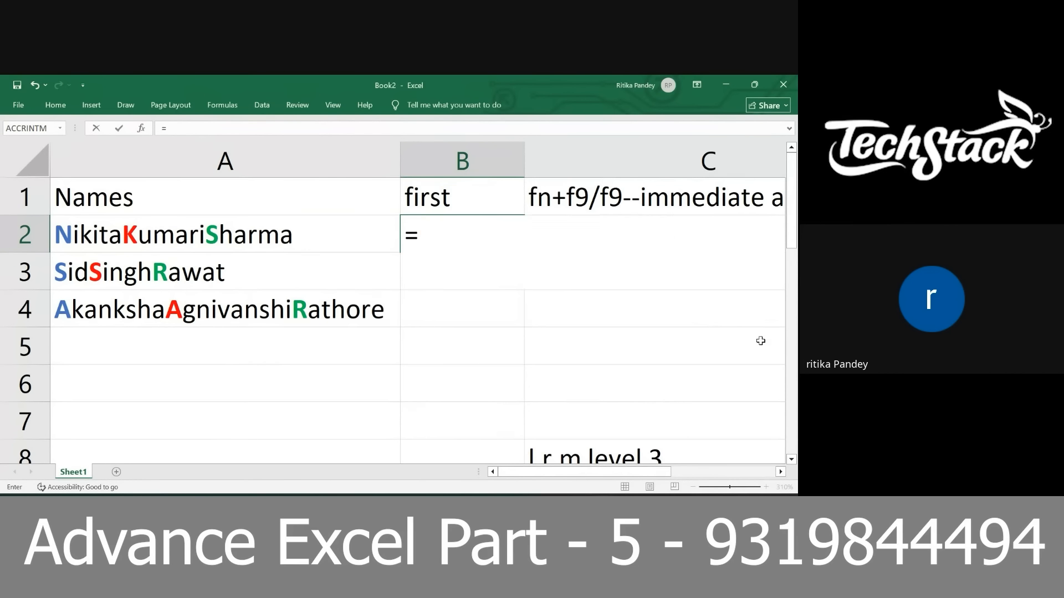
key("ctrl+v")
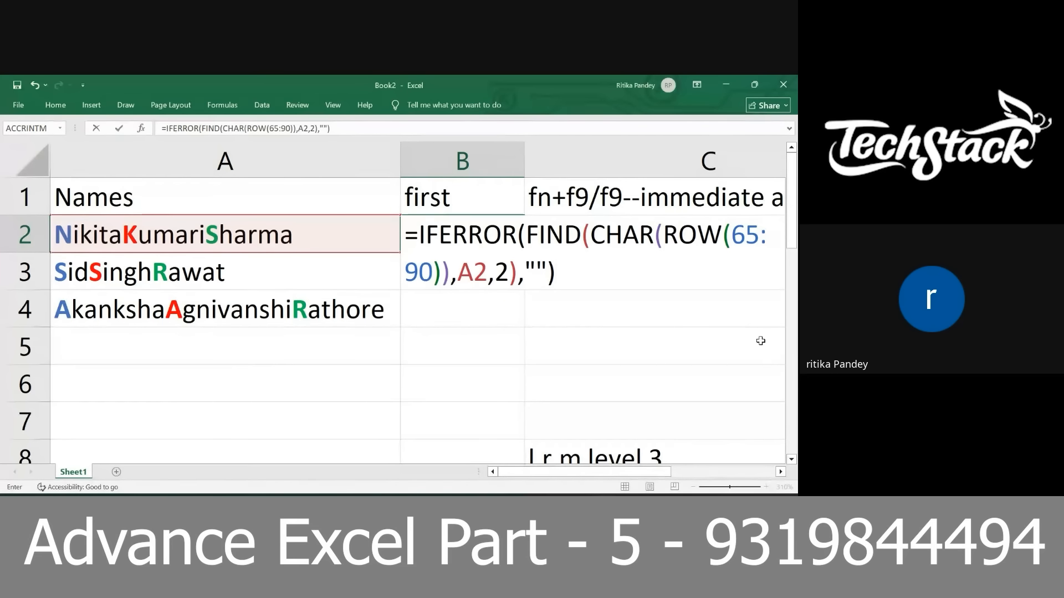
key("F9")
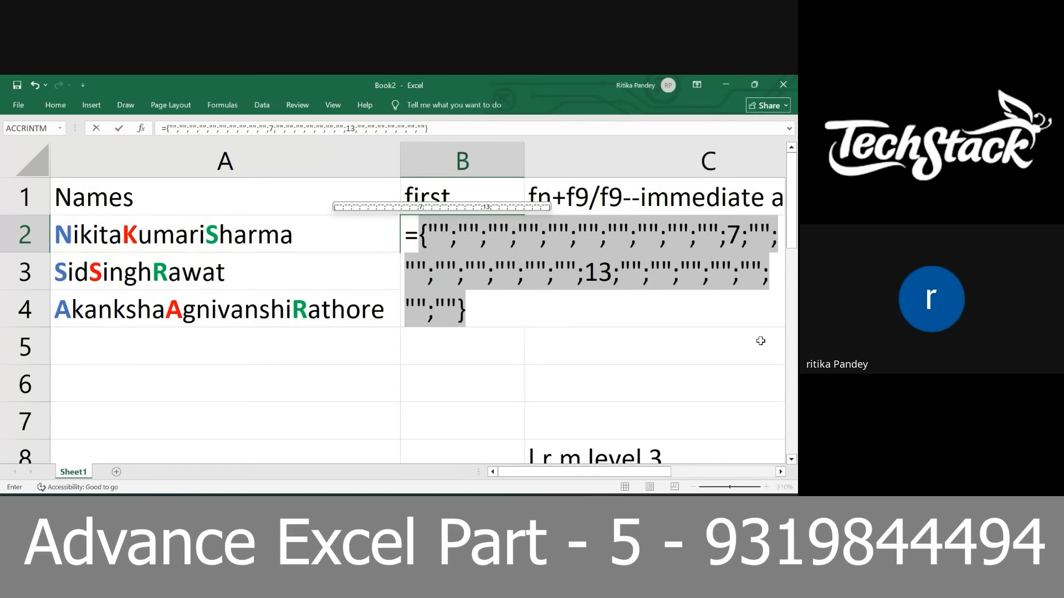
key("Return")
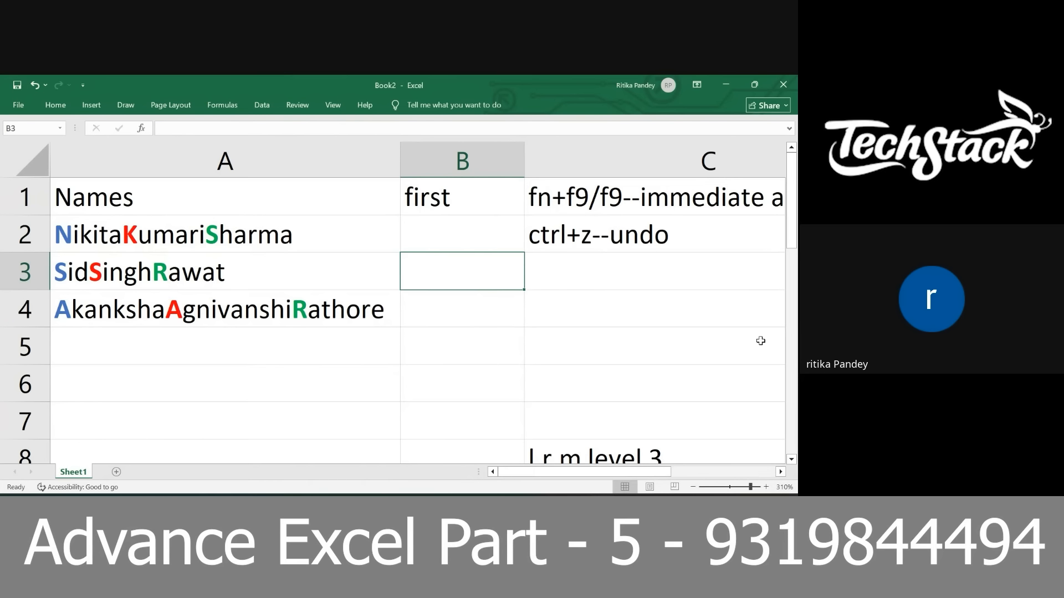
- Replace the array constant in B2 with the formula =IFERROR(FIND(CHAR(ROW(65:90)),A2,2),"")
double_click(477, 231)
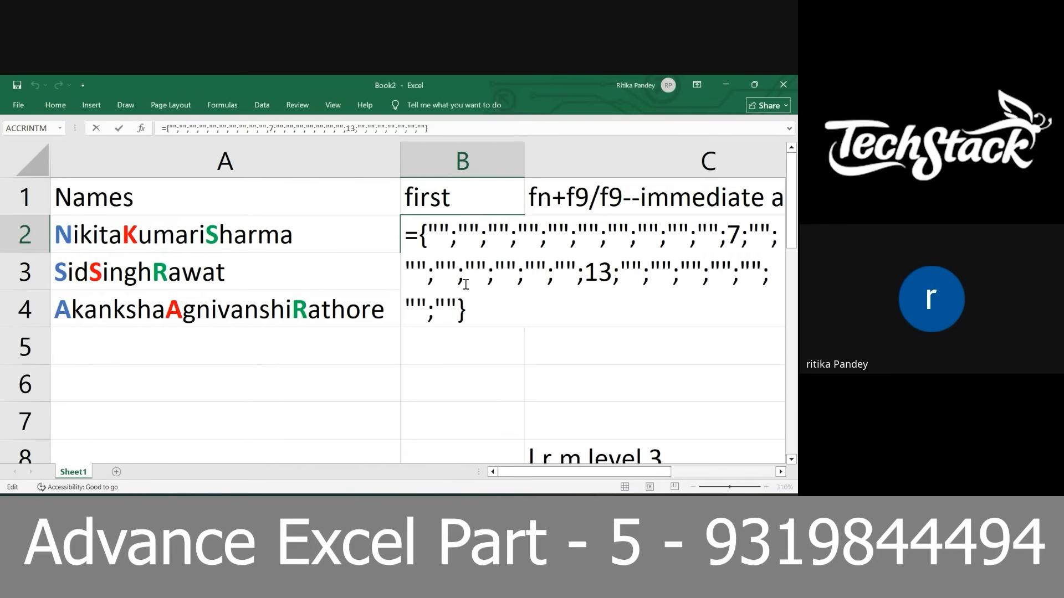
left_click_drag(480, 311, 425, 230)
key("ctrl+z")
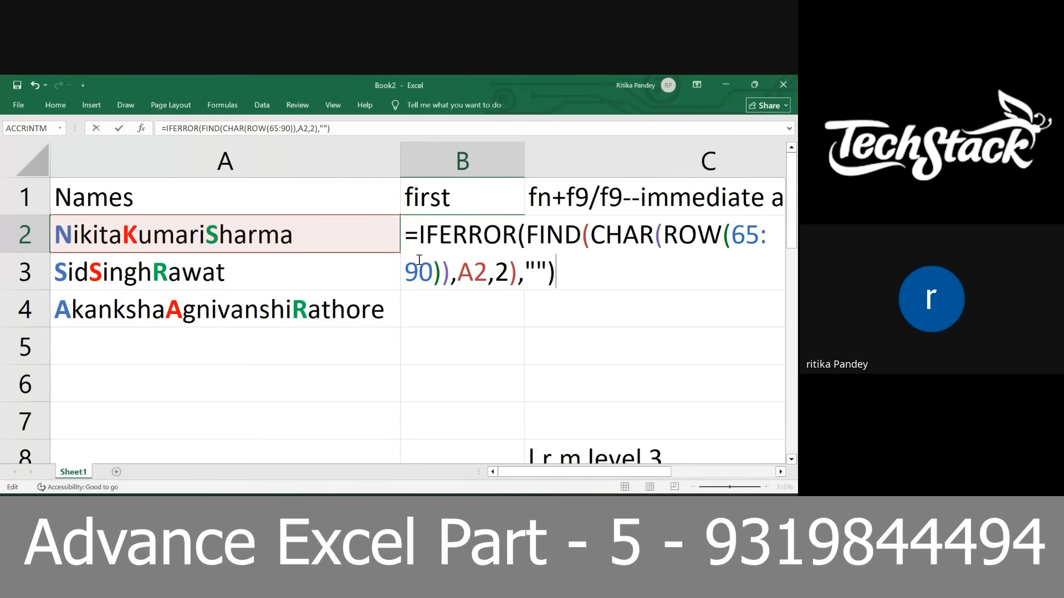
- Compare the IFERROR formula in B2 with its evaluated array by evaluating and restoring it repeatedly
key("F9")
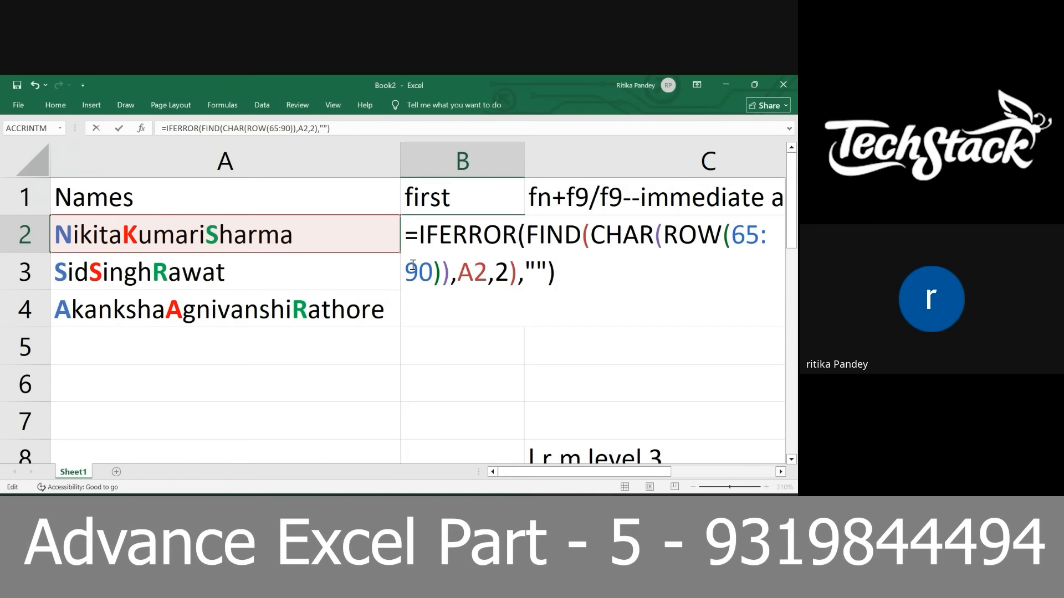
key("F9")
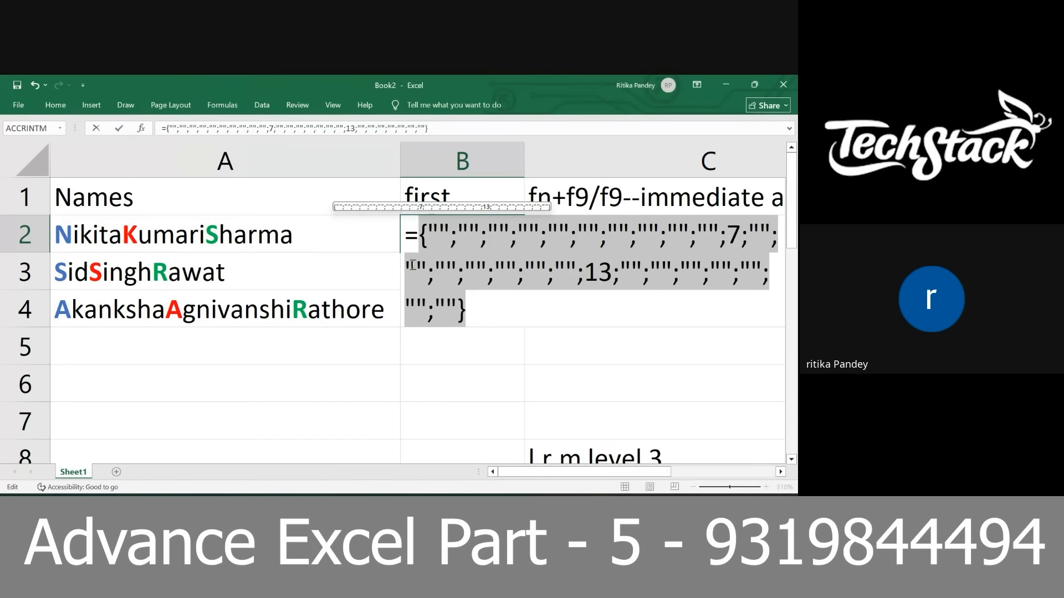
key("ctrl+z")
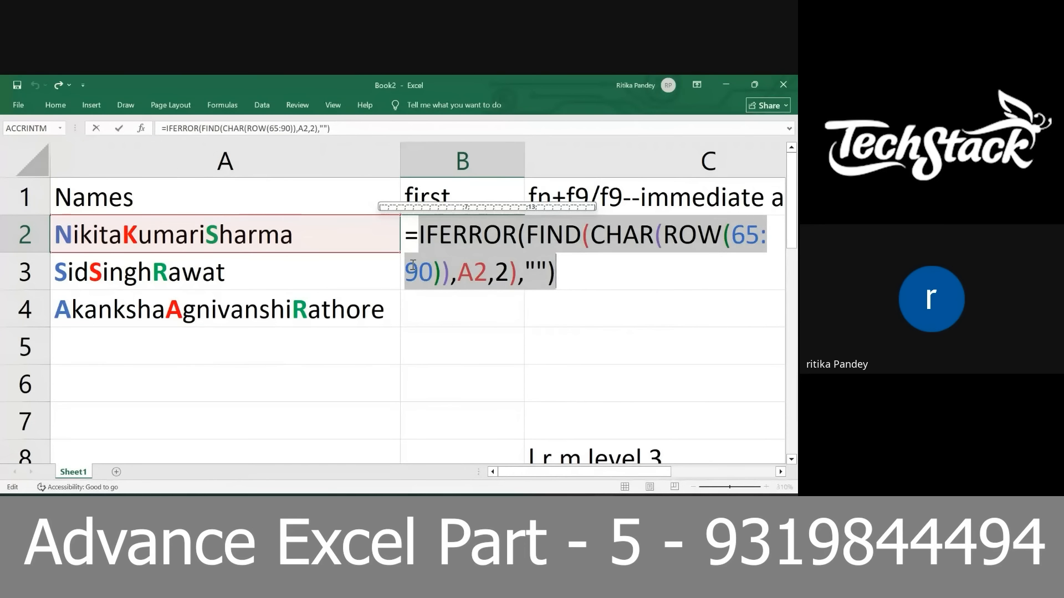
key("F9")
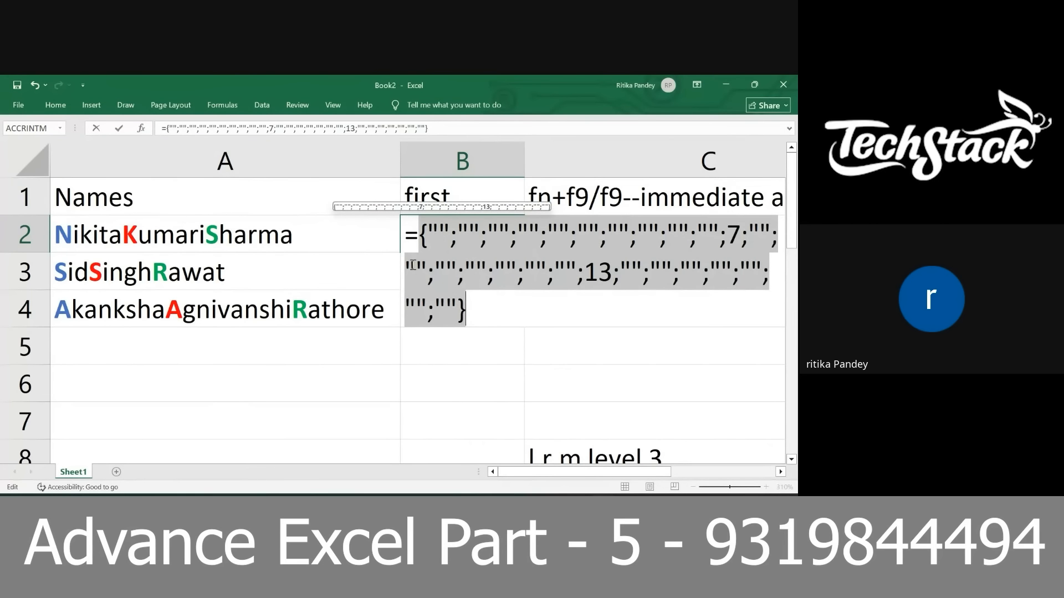
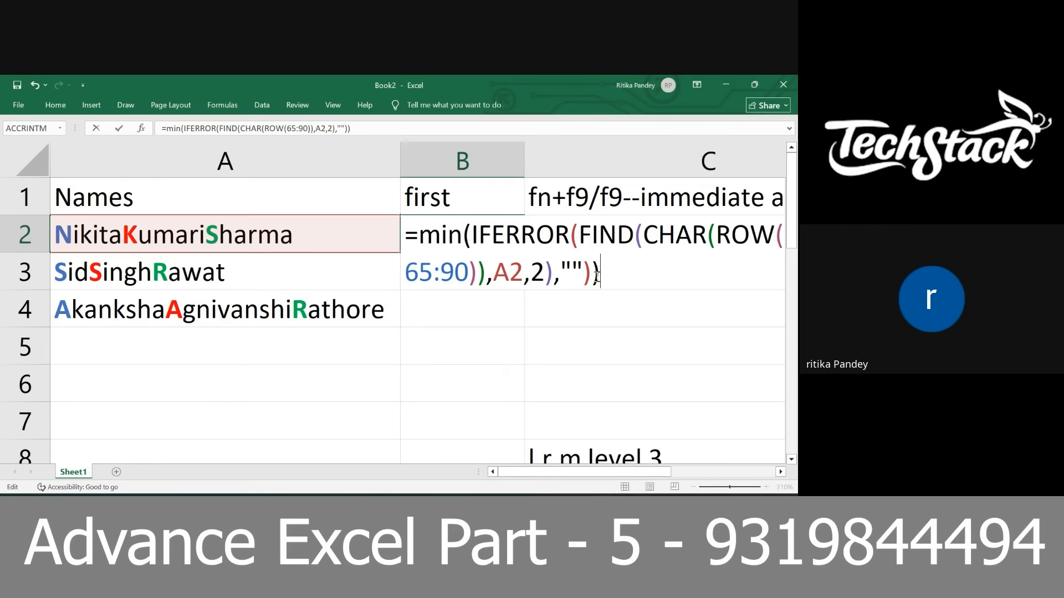
- Wrap B2's IFERROR formula in MIN and enter =MIN(IFERROR(FIND(CHAR(ROW(65:90)),A2,2),"")) as an array formula
key("Return")
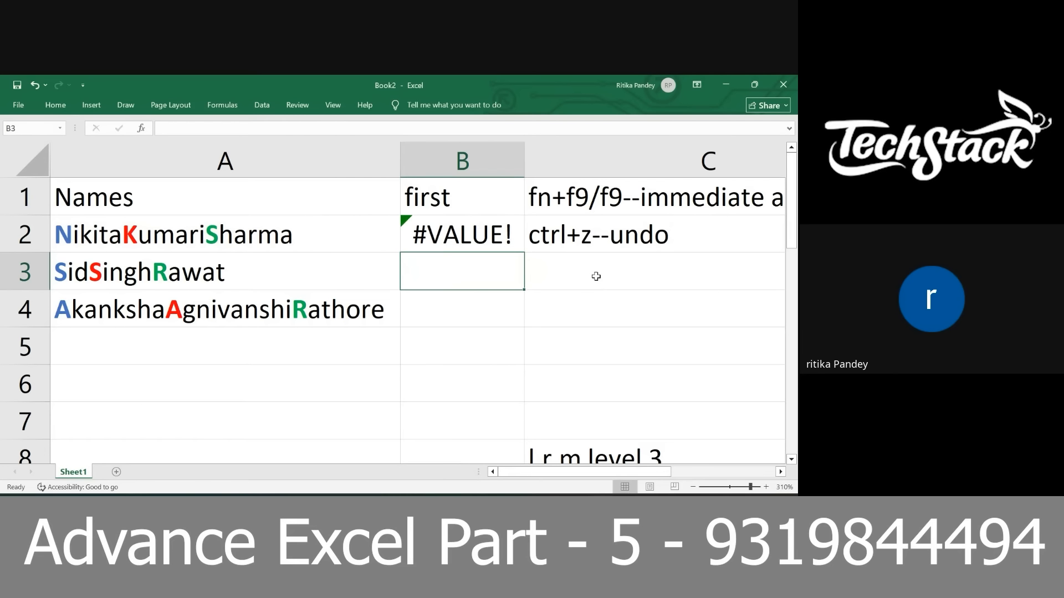
double_click(490, 229)
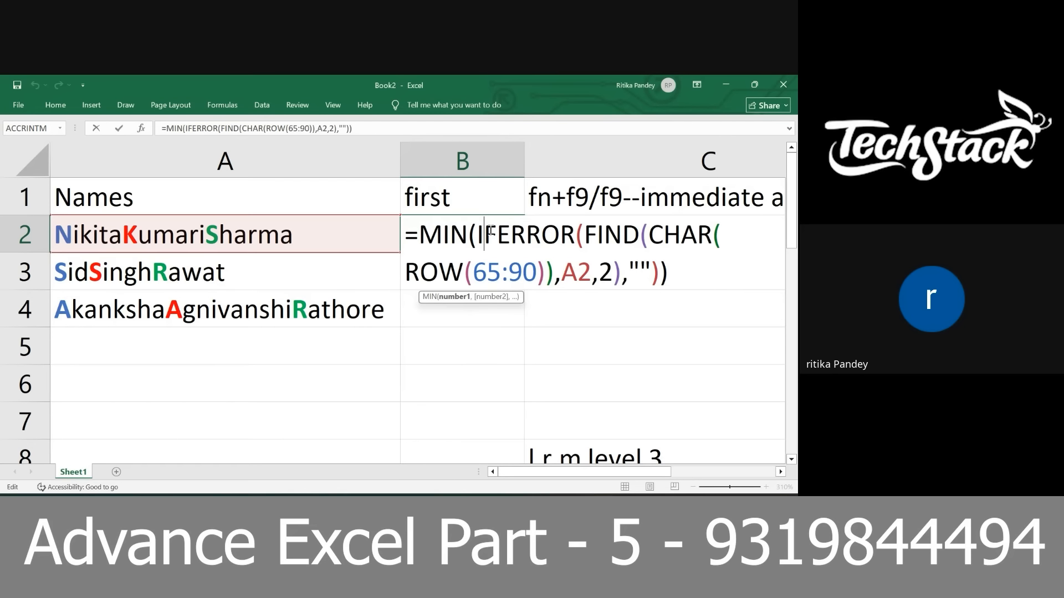
key("ctrl+shift+Return")
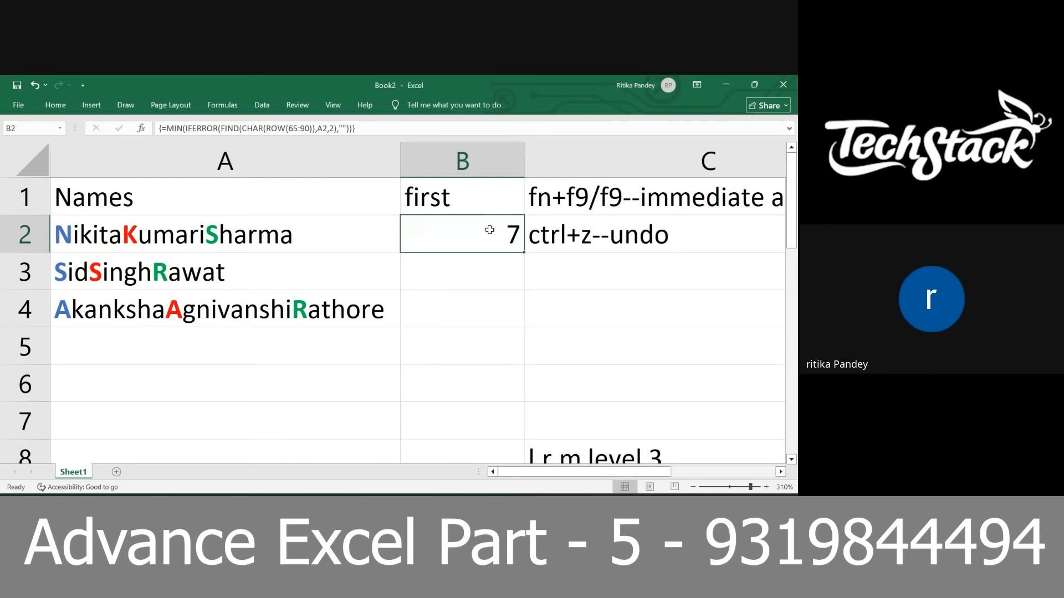
- Re-enter B2's MIN formula as an ordinary formula for comparison, and convert it back to an array formula
double_click(490, 230)
key("Return")
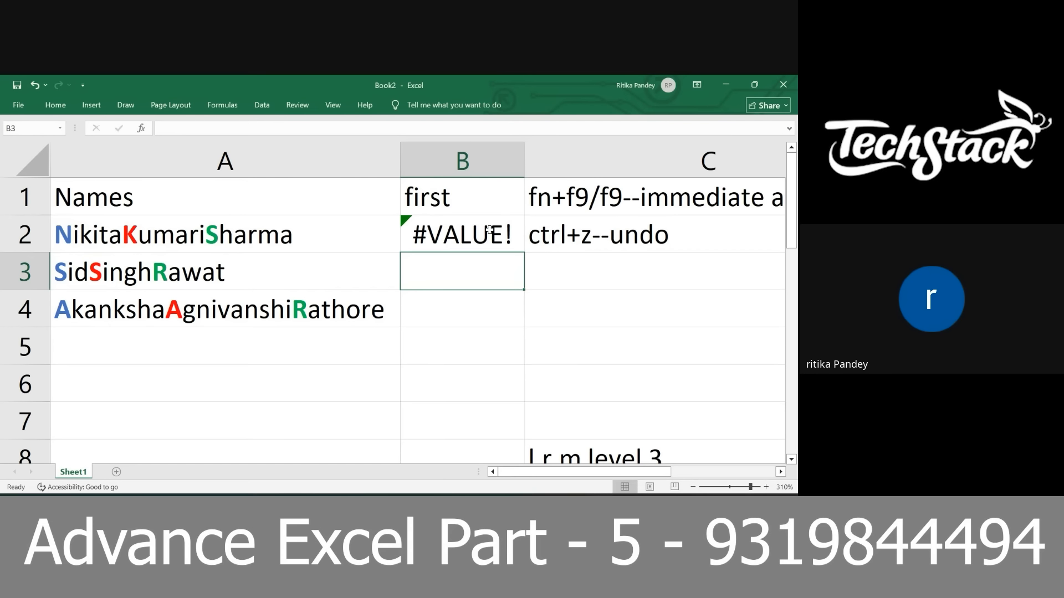
double_click(490, 230)
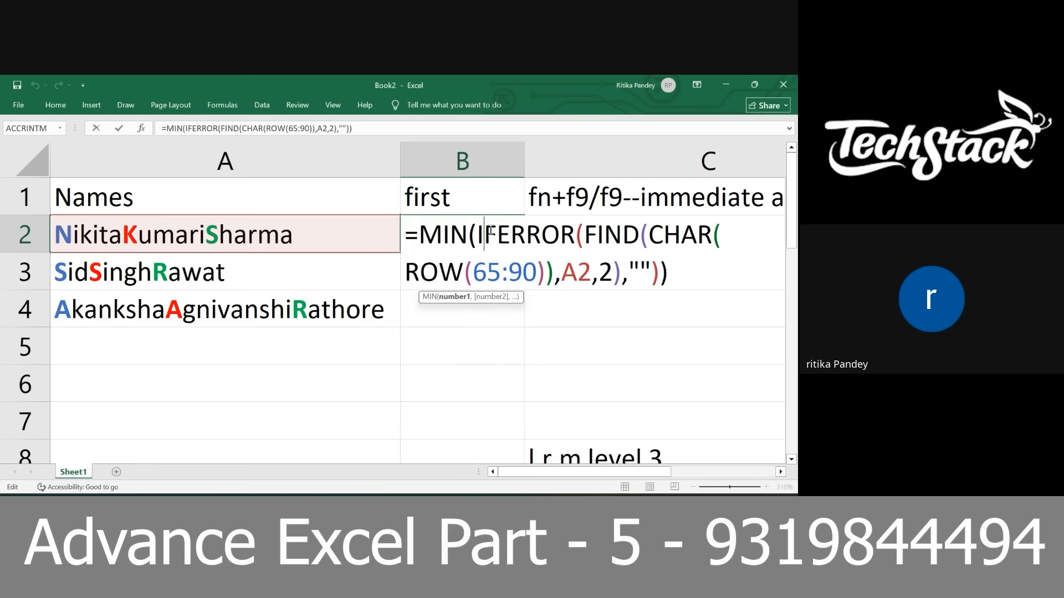
key("Return")
left_click(489, 230)
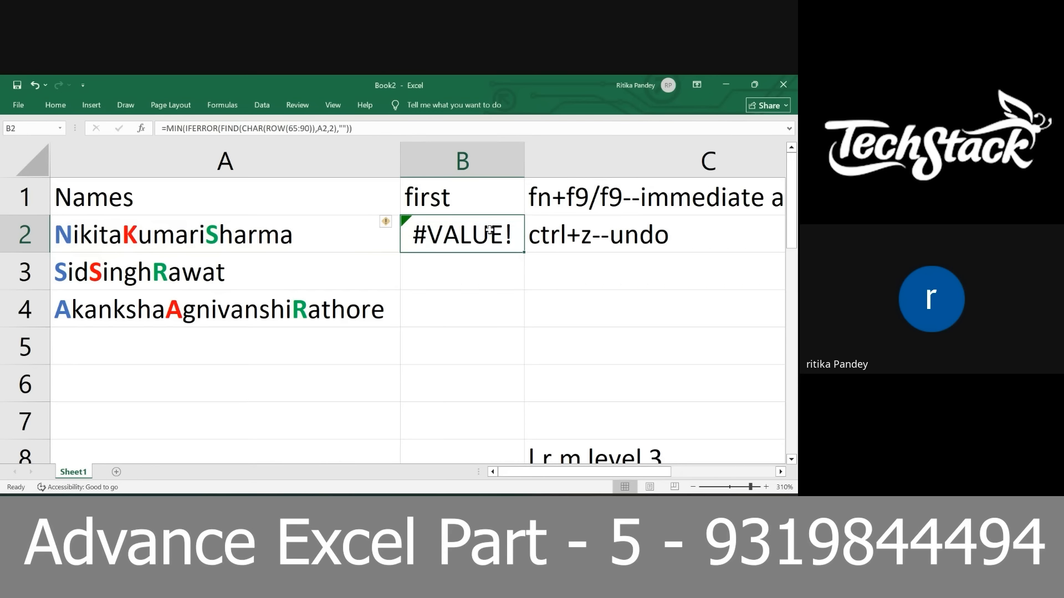
double_click(490, 230)
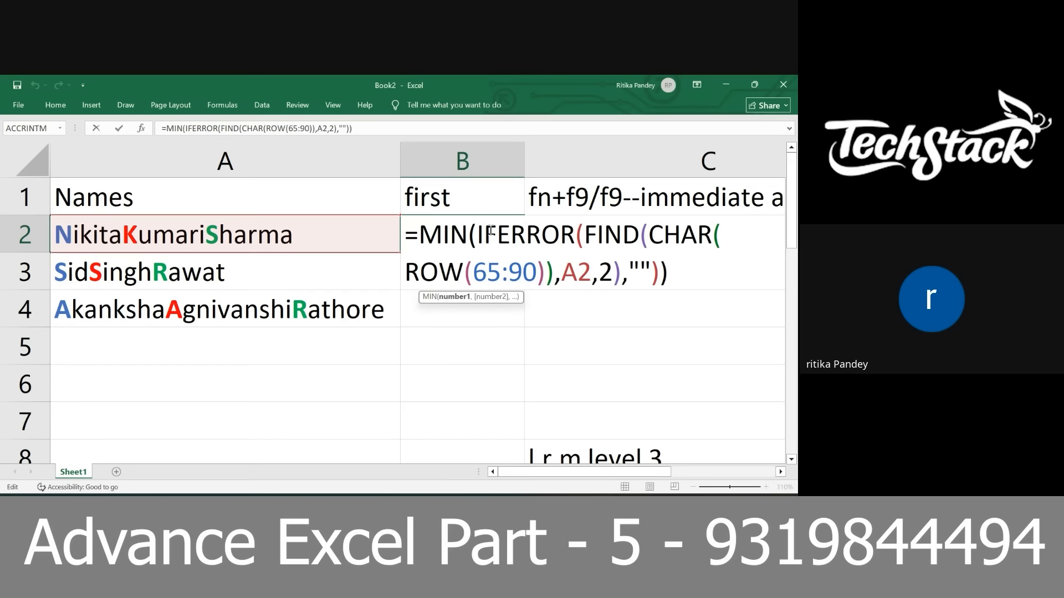
key("ctrl+shift+Return")
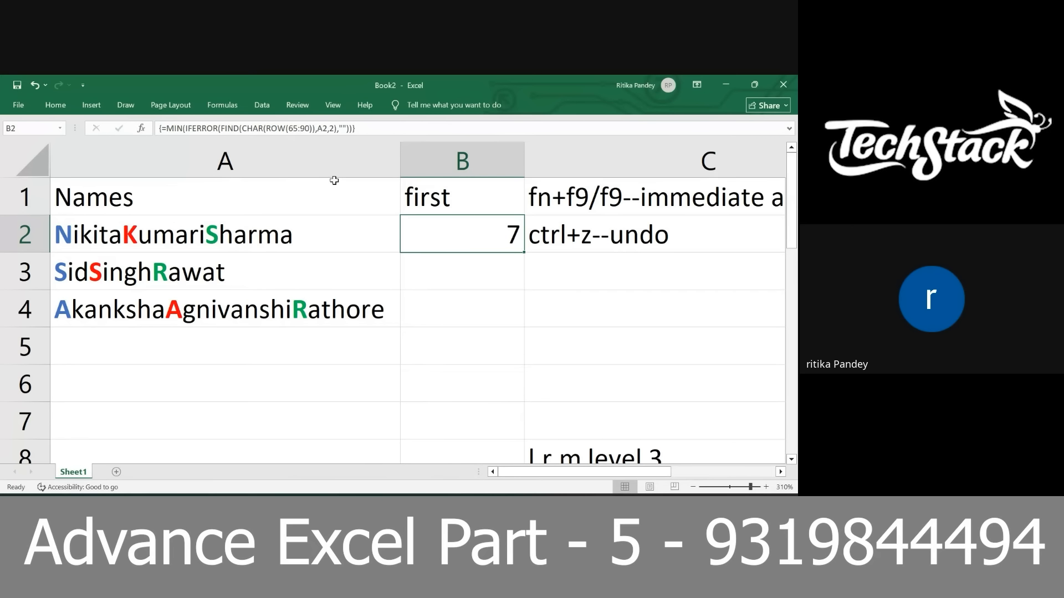
- Enter the note "ctrl+shift+enter" in cell A6
left_click(239, 381)
type("ctrl")
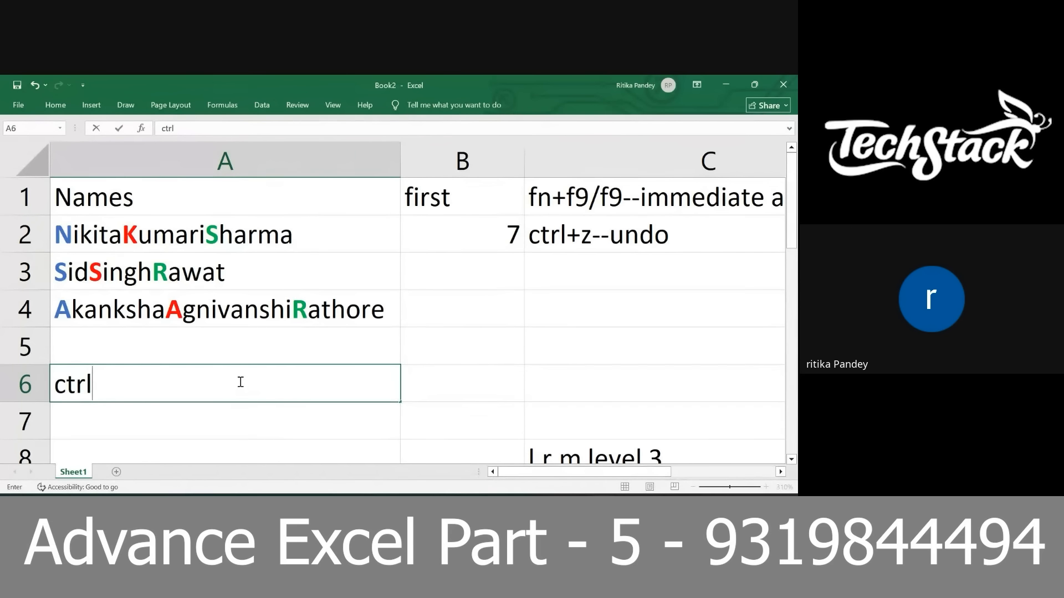
type("+shift+enter")
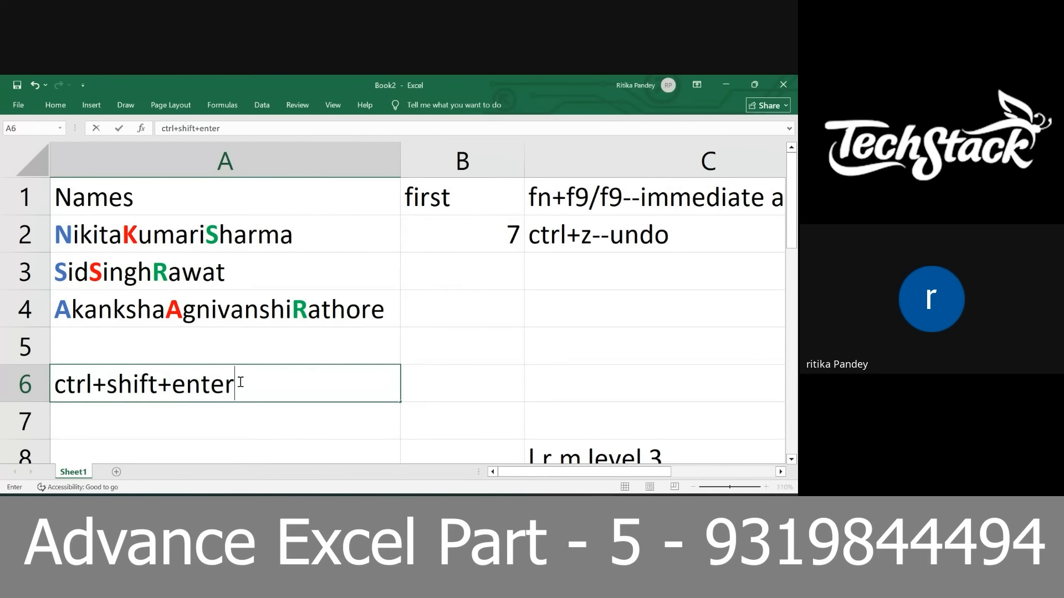
key("Return")
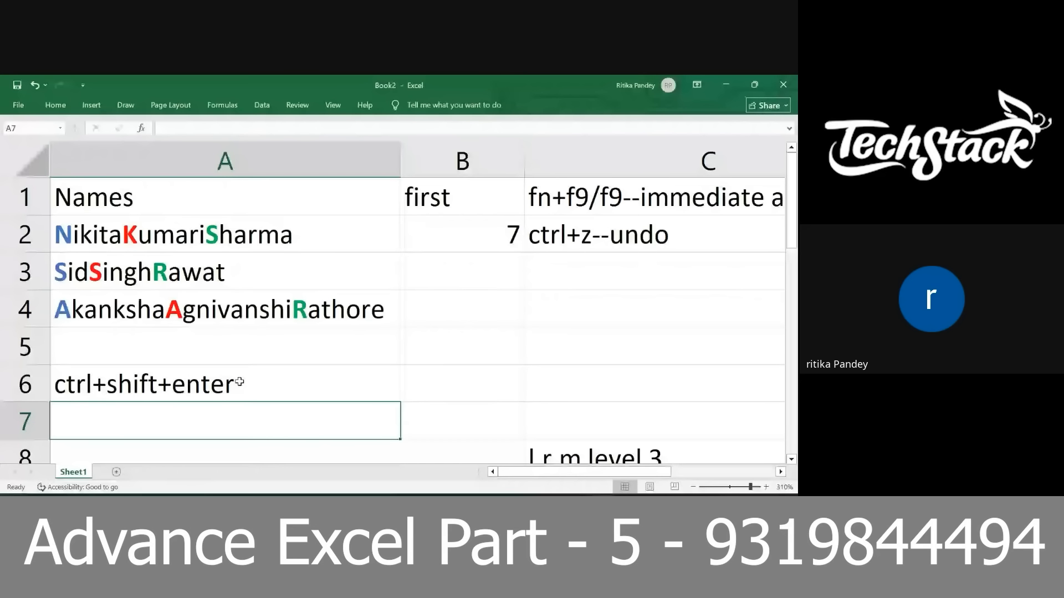
- Evaluate the IFERROR argument inside B2's MIN formula to inspect its array, and restore the expression
double_click(461, 233)
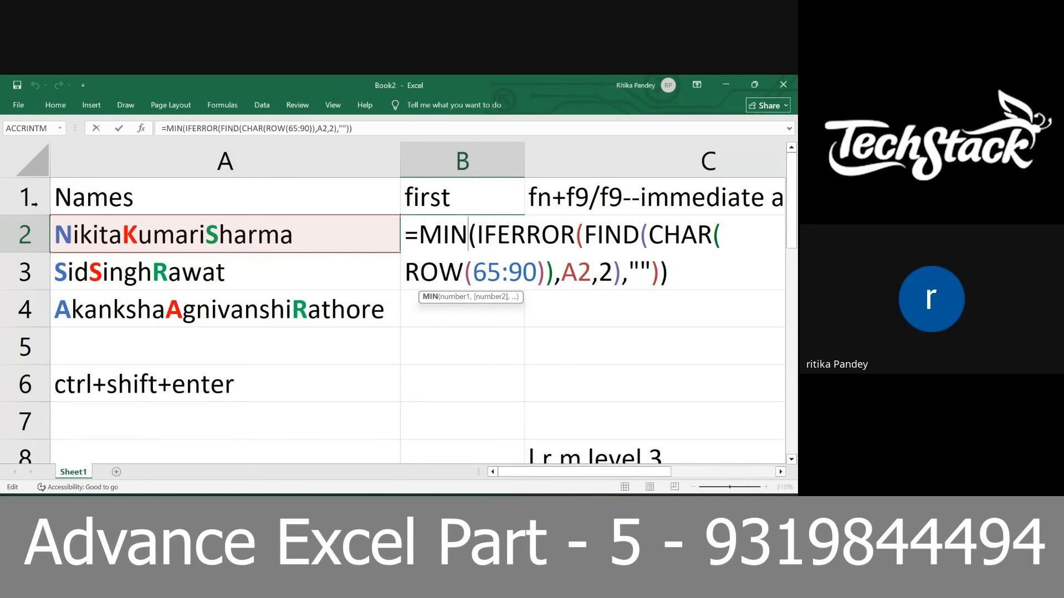
left_click(461, 298)
key("F9")
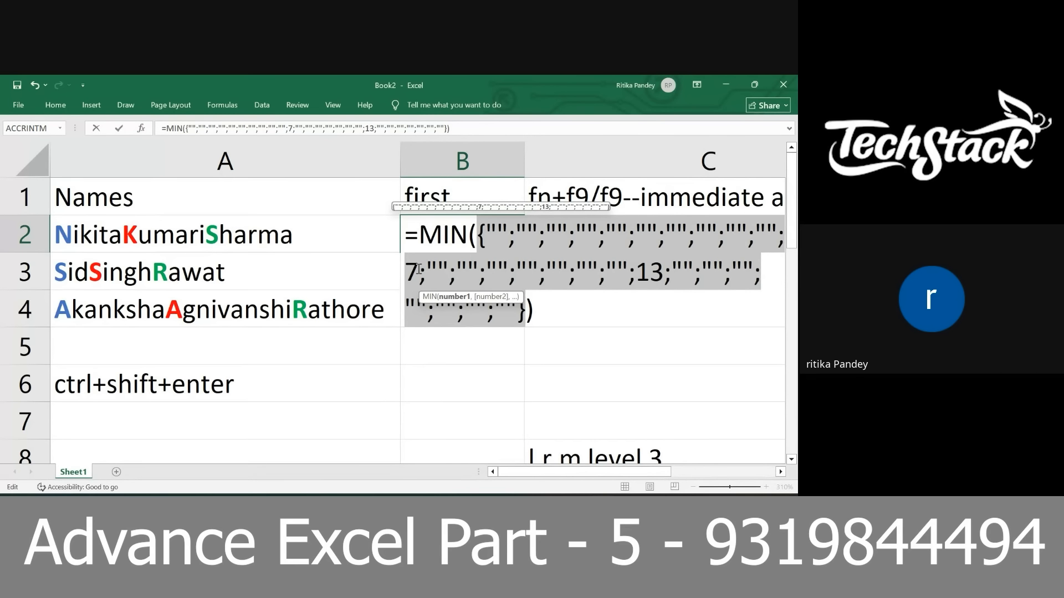
key("ctrl+z")
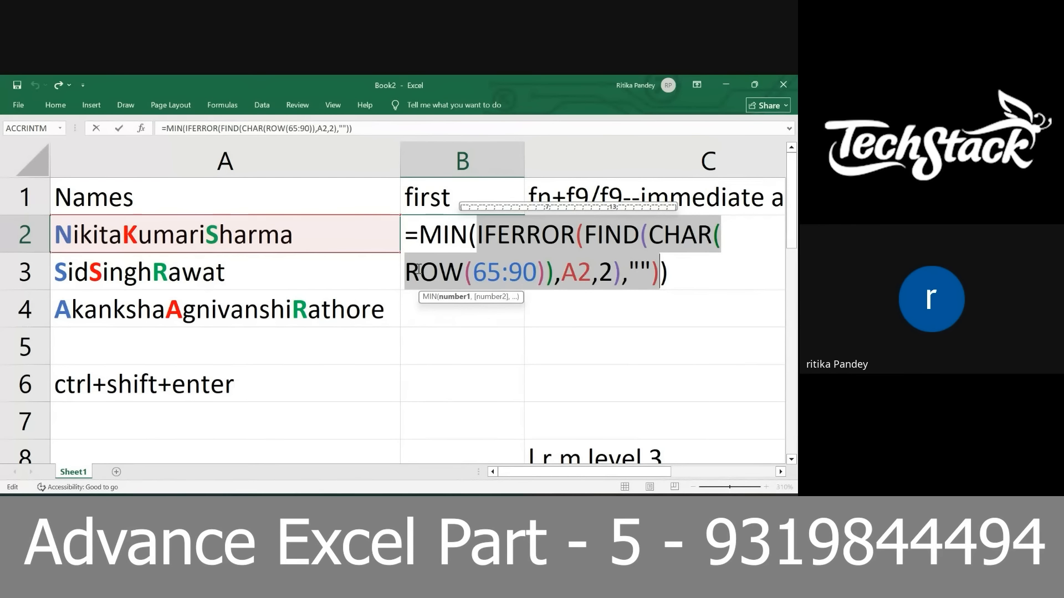
- Evaluate B2's whole MIN formula in place, restore the expression and re-enter it as an array formula
left_click(590, 271)
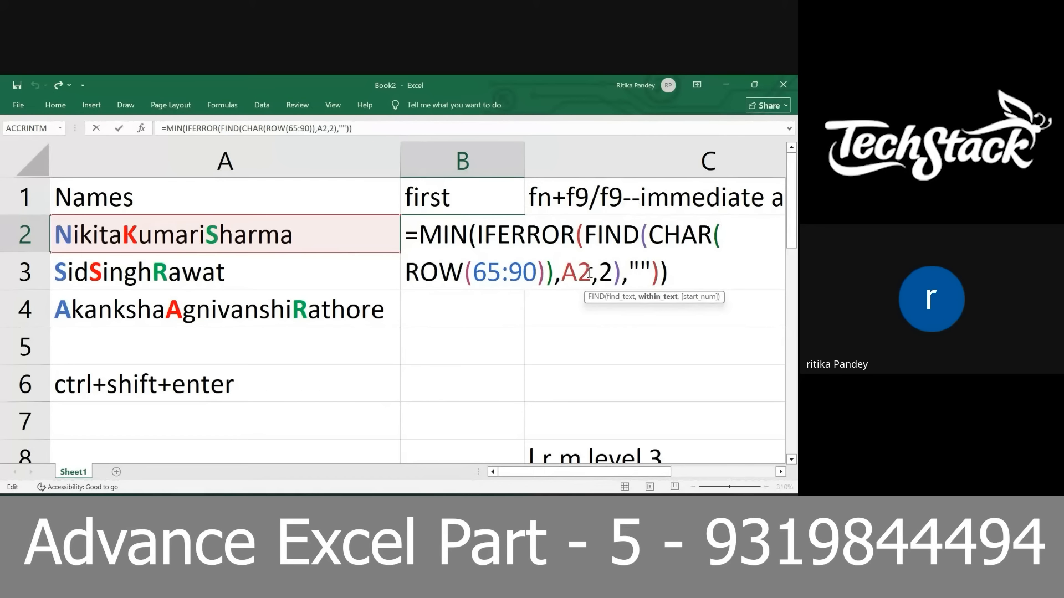
key("F9")
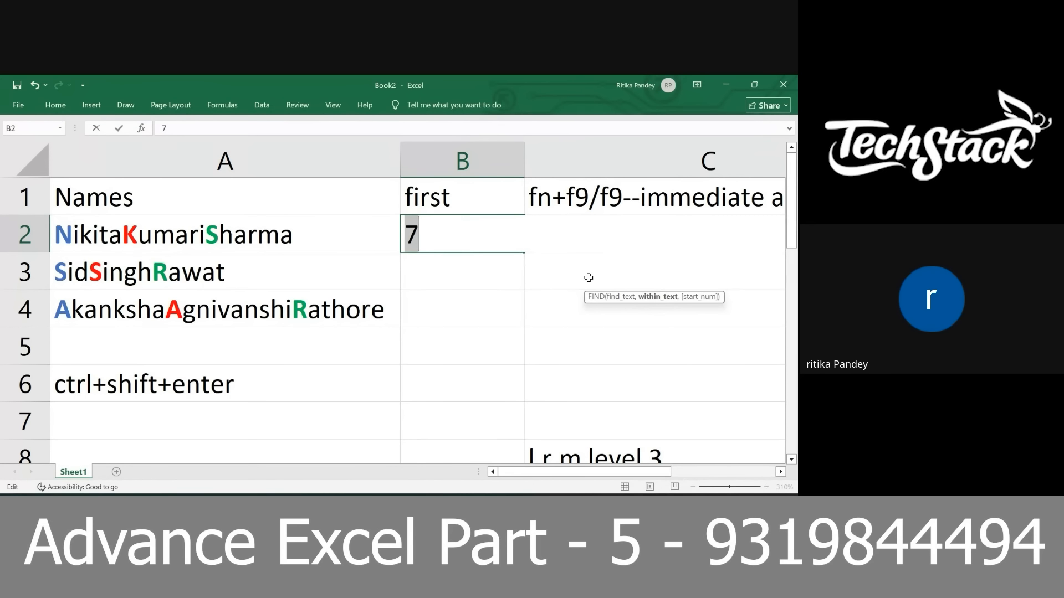
key("ctrl+z")
key("ctrl+shift+Return")
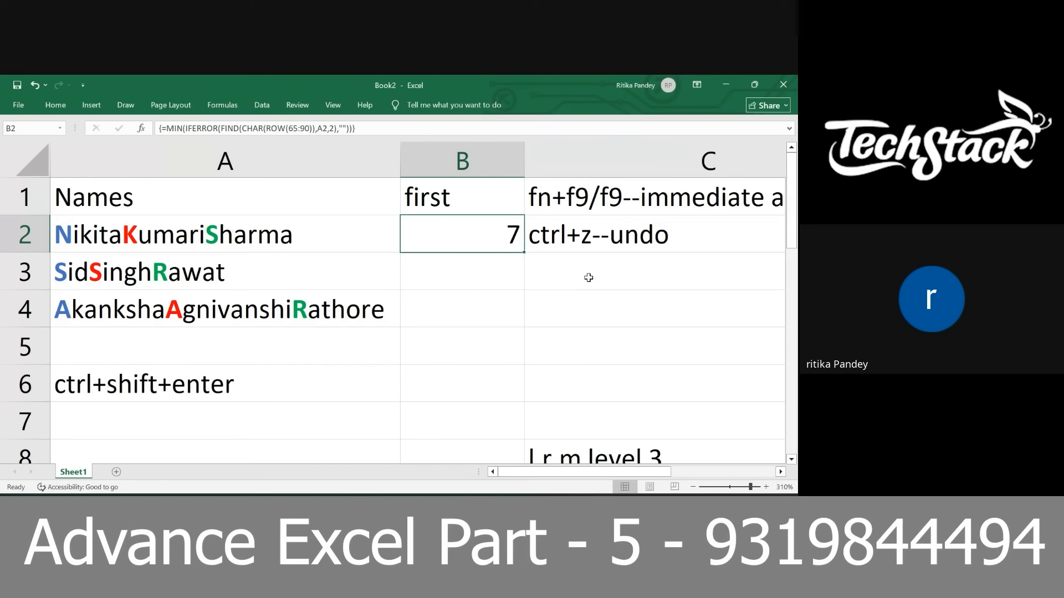
- Subtract 1 from the MIN result in B2 and enter the formula as an array formula
double_click(504, 244)
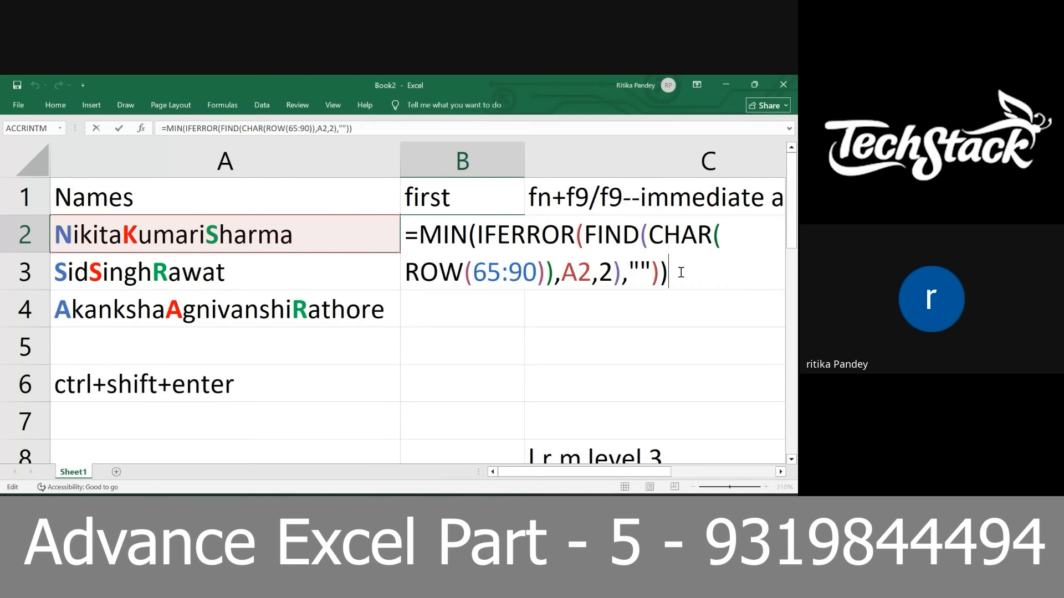
type("-1")
key("ctrl+shift+Return")
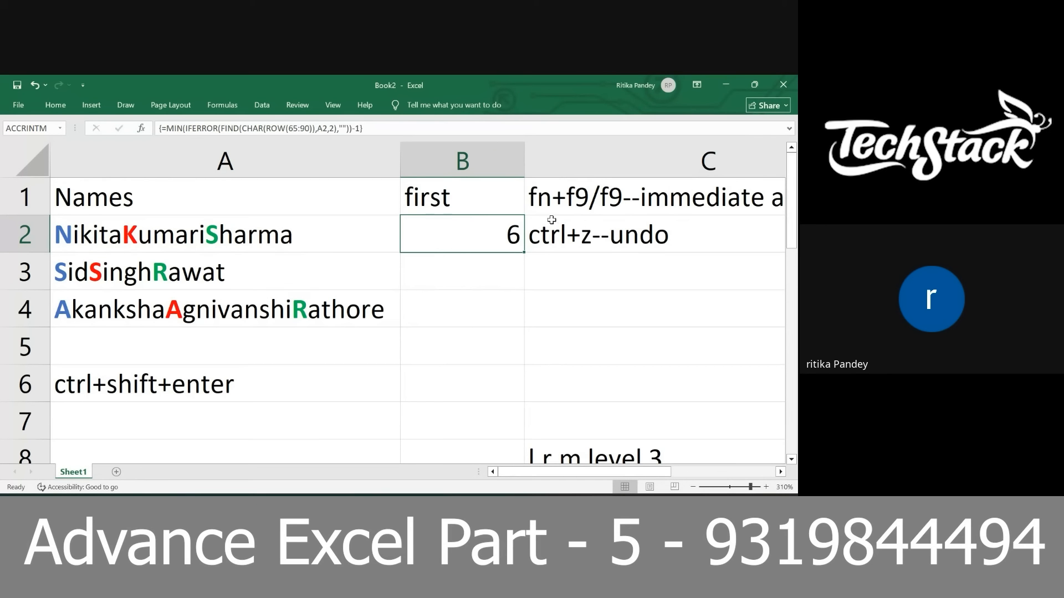
- Make the ROW reference in B2 absolute as $65:$90 and re-enter the formula as an array formula
double_click(501, 245)
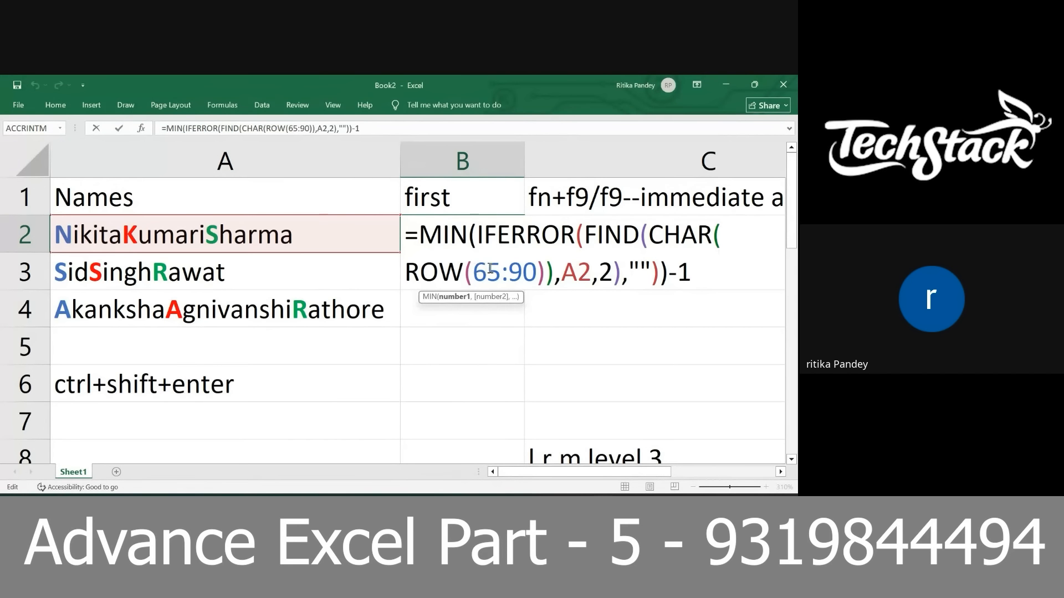
left_click_drag(481, 271, 537, 271)
key("Return")
key("alt+F4")
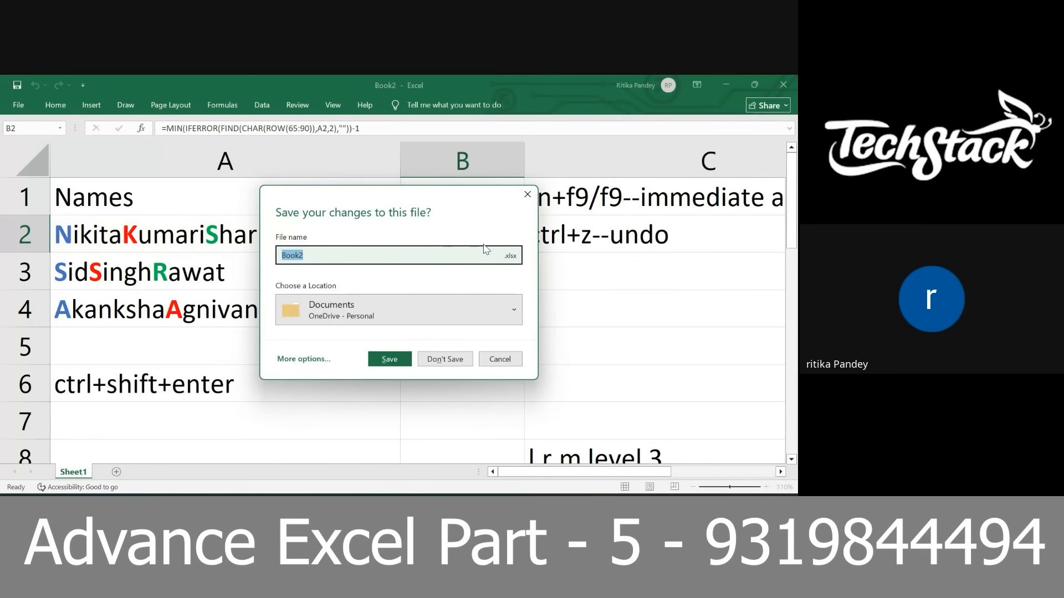
key("Escape")
double_click(443, 236)
left_click_drag(472, 271, 537, 271)
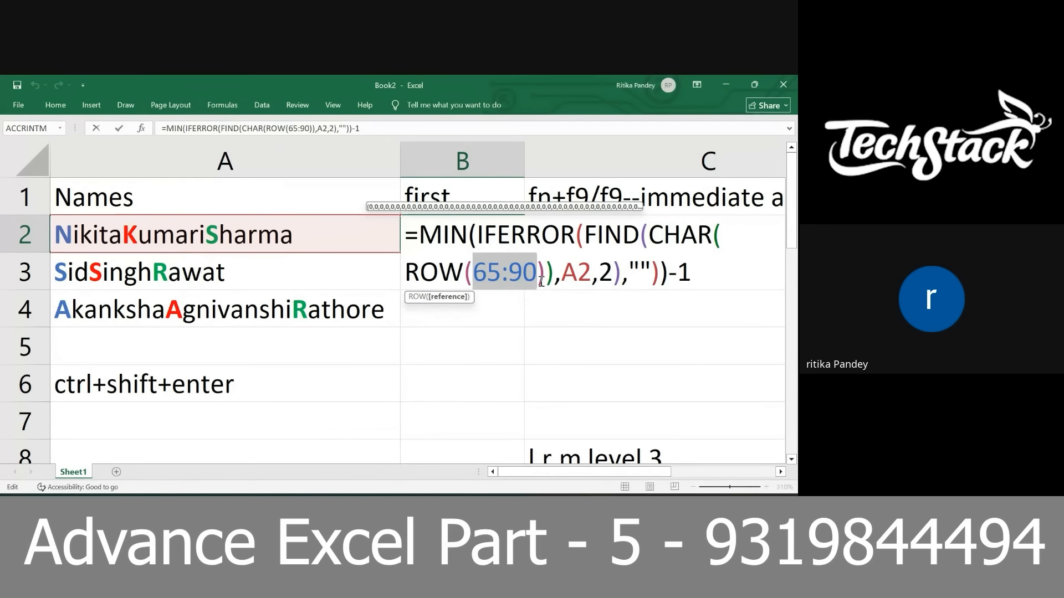
key("F4")
key("ctrl+shift+Return")
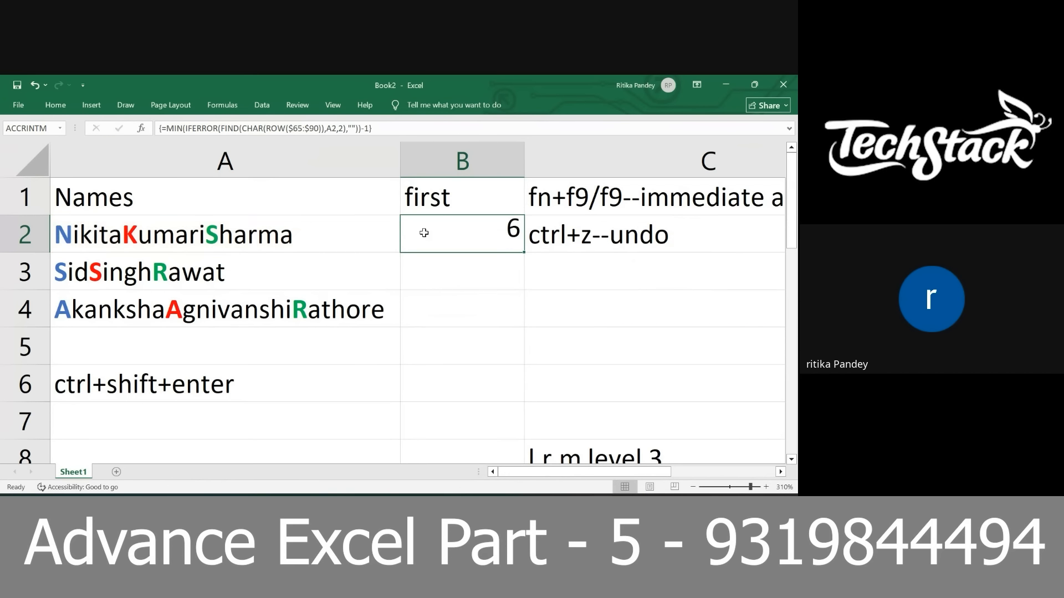
- Fill B2's array formula down through B4
key("shift+Down")
key("shift+Down")
key("ctrl+d")
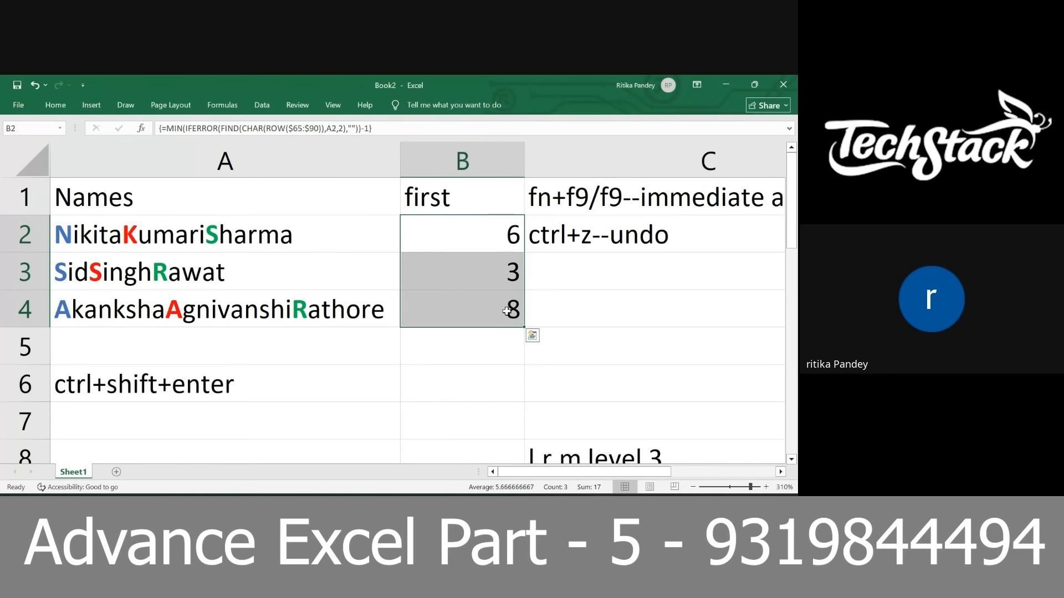
- Wrap B2's formula in LEFT and array-enter =LEFT(A2,MIN(IFERROR(FIND(CHAR(ROW($65:$90)),A2,2),""))-1)
double_click(468, 226)
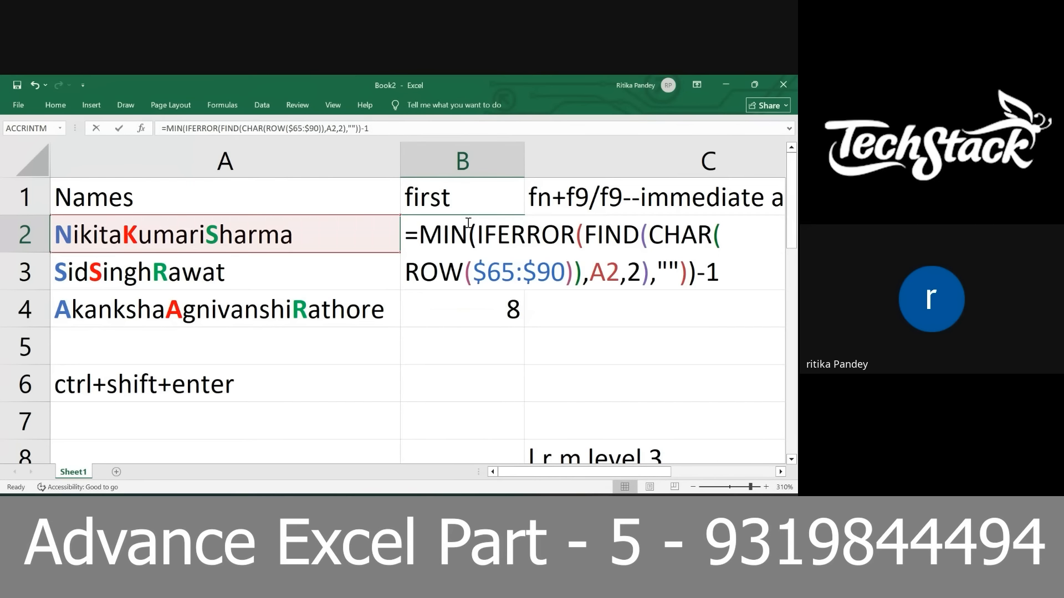
left_click(420, 227)
type("left(")
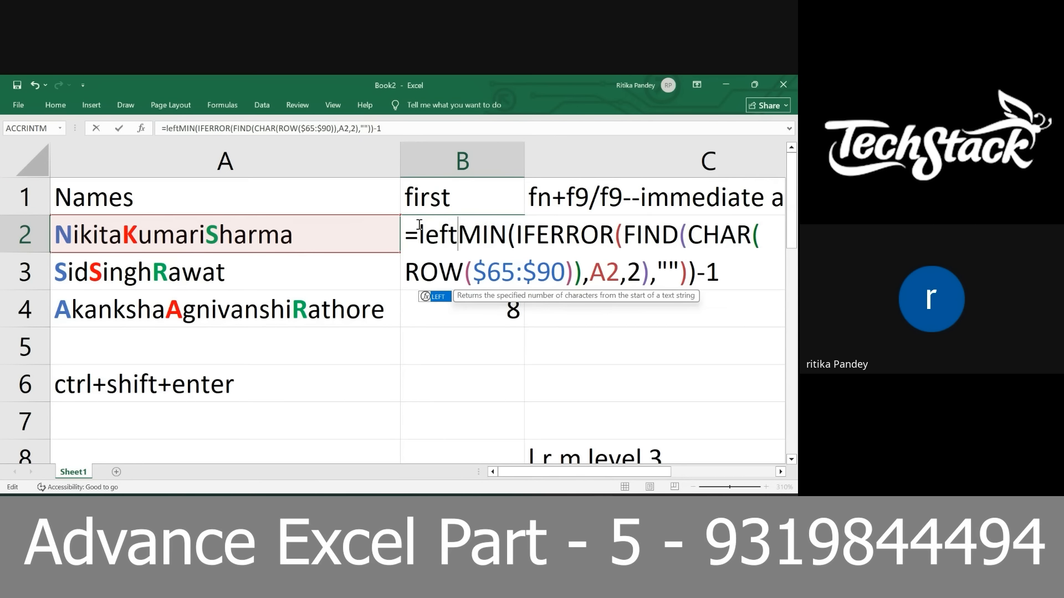
left_click(310, 221)
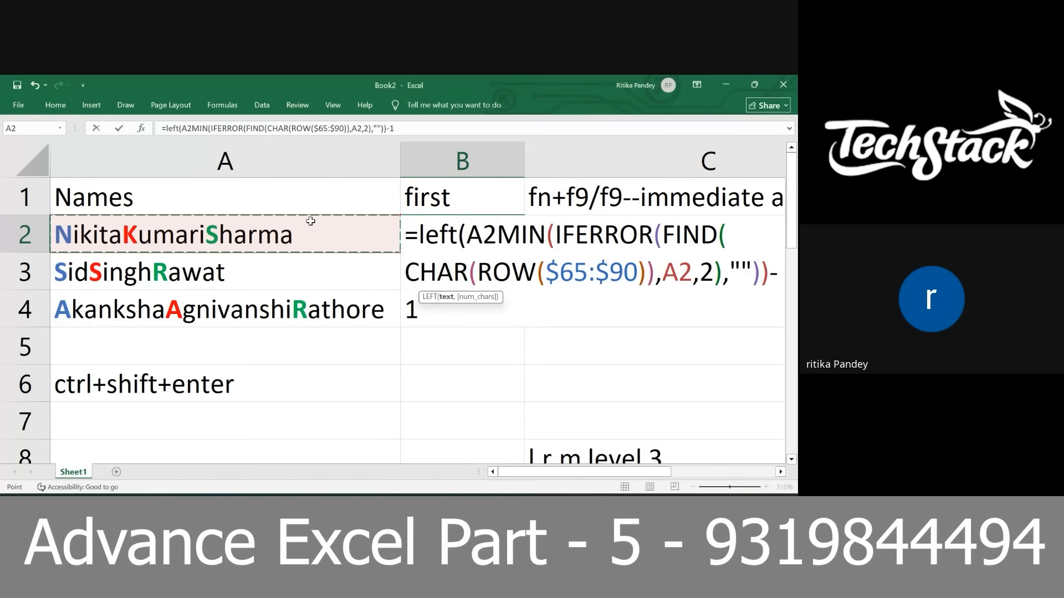
type(",")
left_click_drag(504, 234, 483, 327)
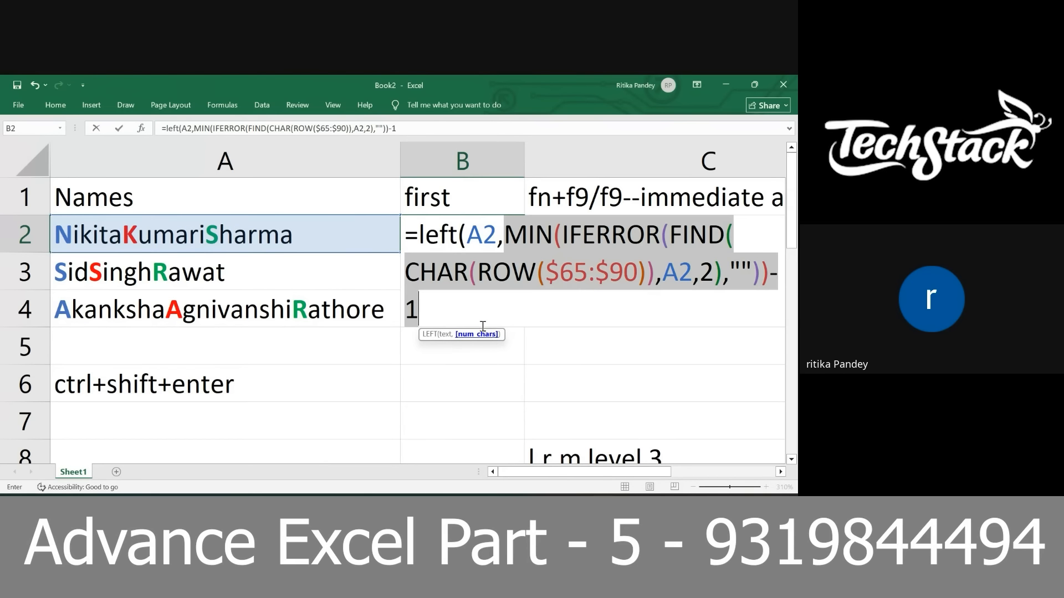
left_click(458, 311)
type(")")
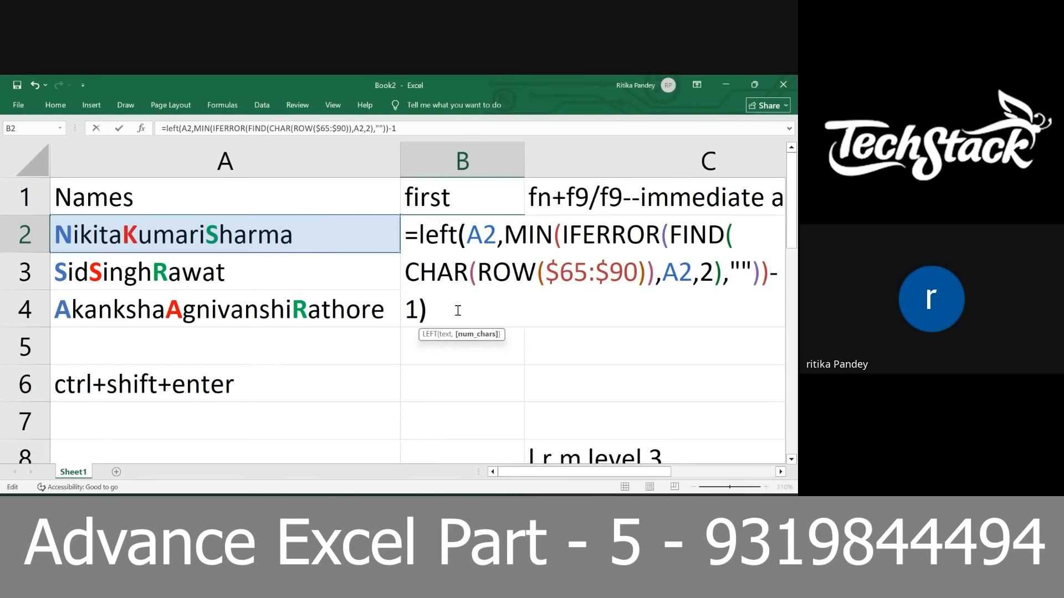
left_click_drag(466, 234, 419, 310)
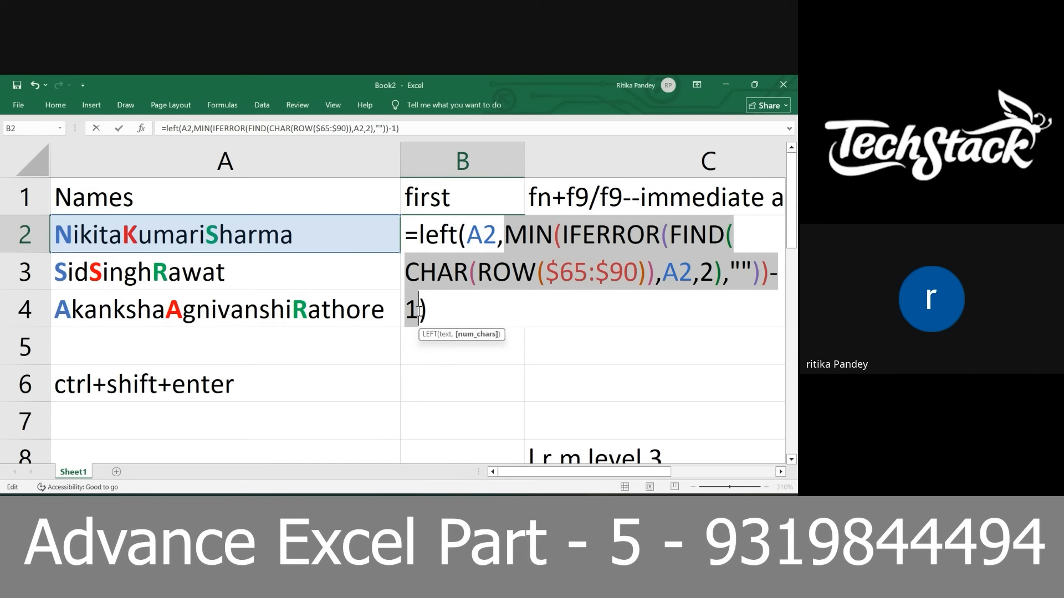
key("ctrl+shift+Return")
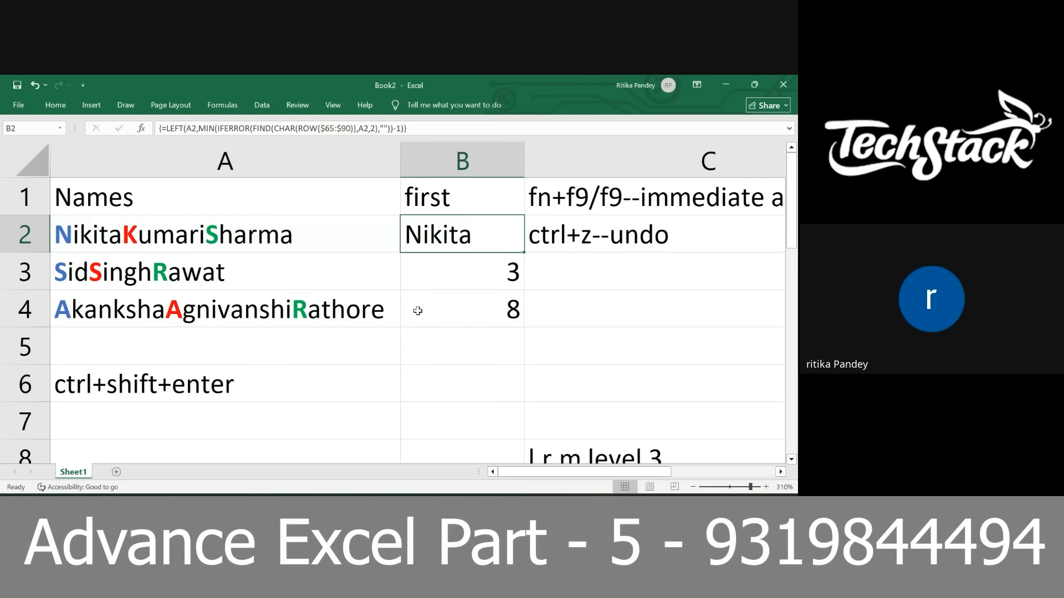
- Fill B2's LEFT array formula down through B4, and review it in B2, keeping it as an array formula
key("shift+Down")
key("shift+Down")
key("ctrl+d")
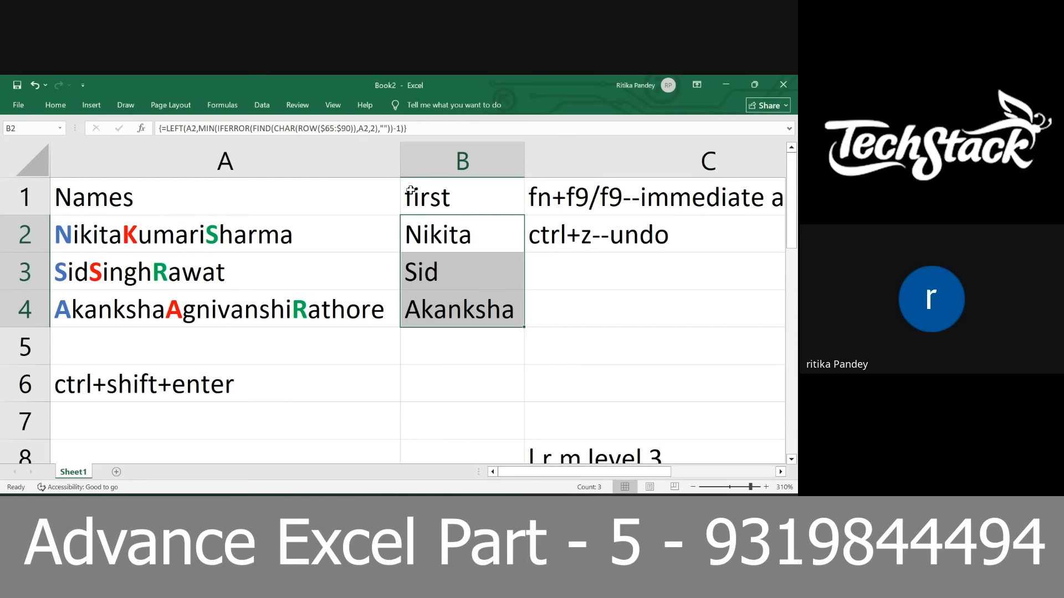
double_click(442, 228)
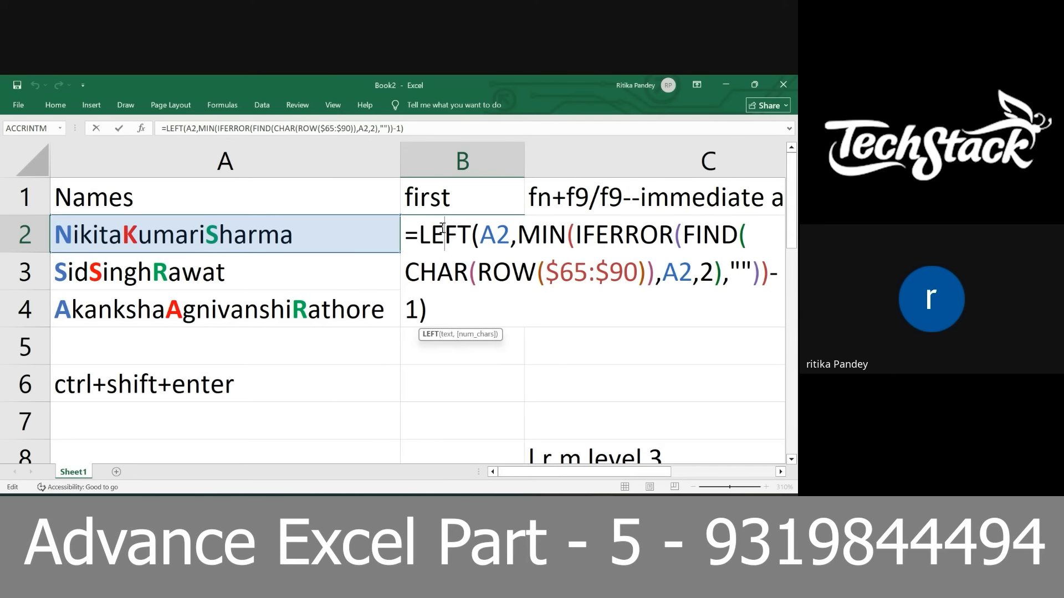
key("ctrl+shift+Return")
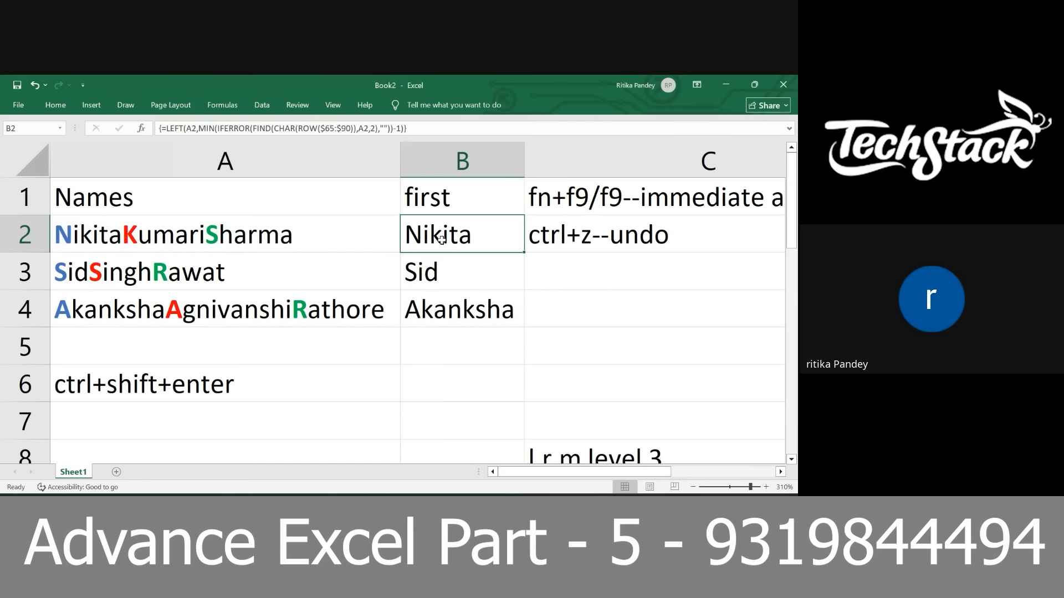
- Clear the first-name formulas from B2:B4 and return to B2
left_click_drag(442, 232, 439, 298)
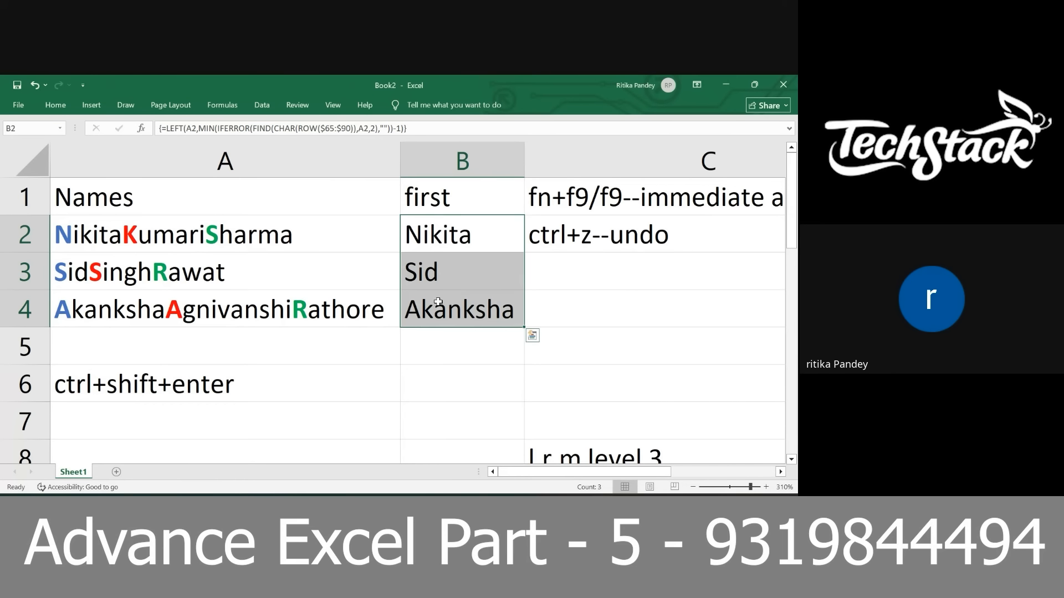
key("Delete")
key("Up")
key("Down")
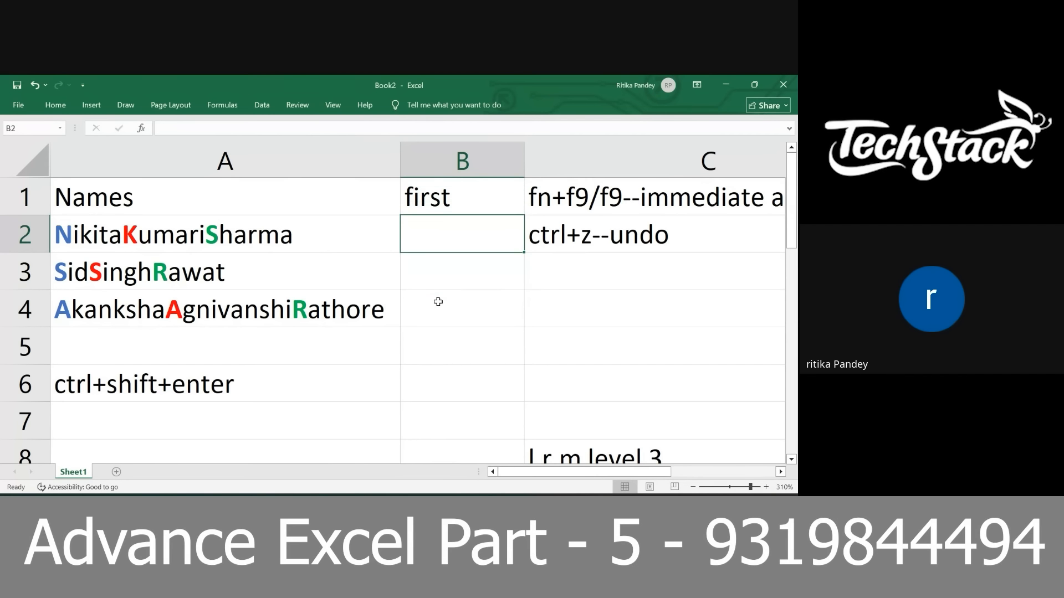
- Start a new formula in B2 with the ROW function over rows 65 to 90, using the absolute reference $65:$90
type("=")
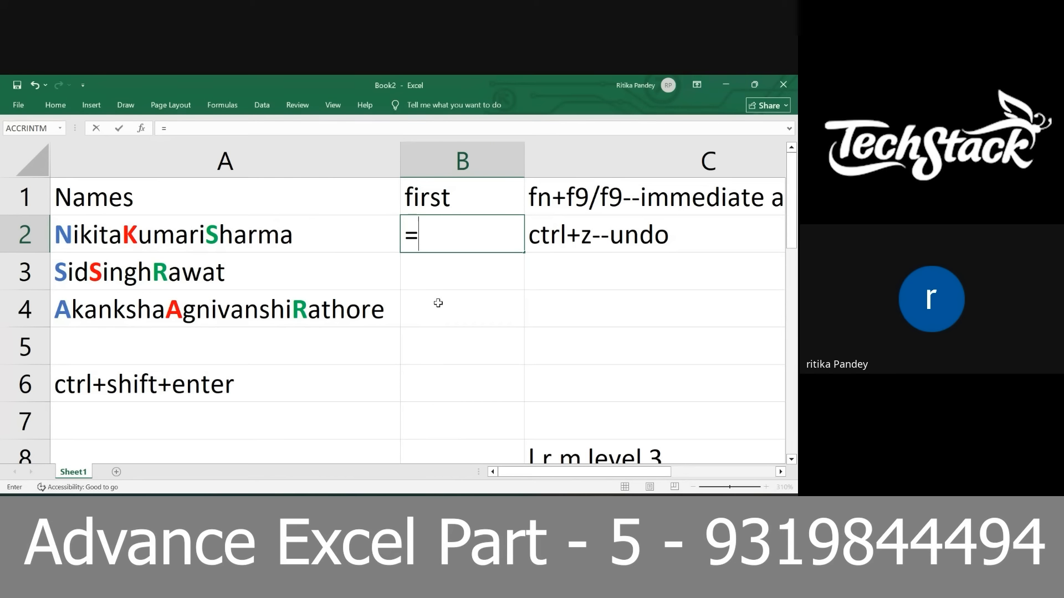
type("row(")
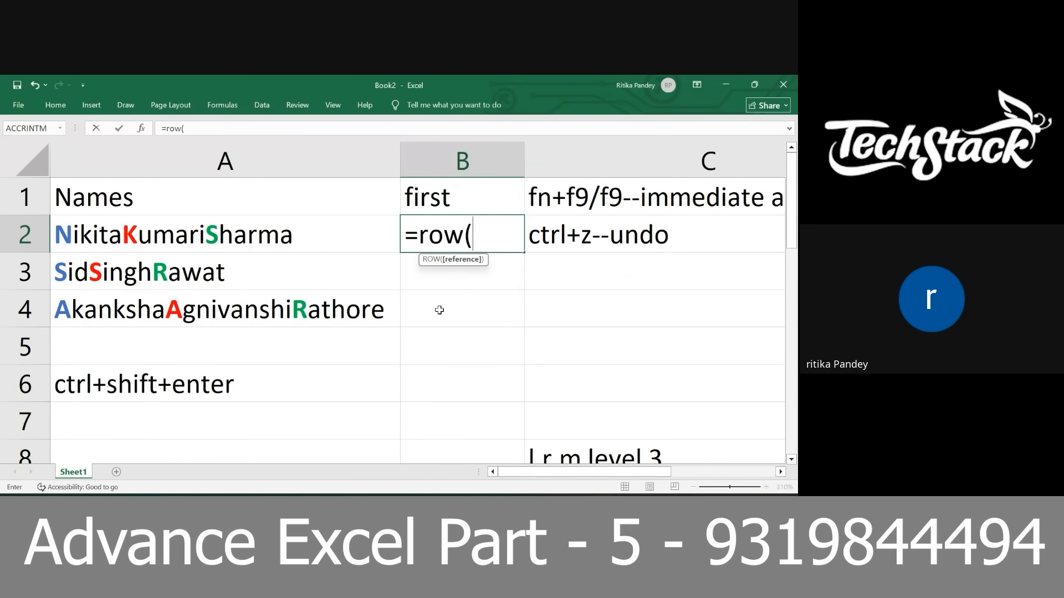
type("65:90)")
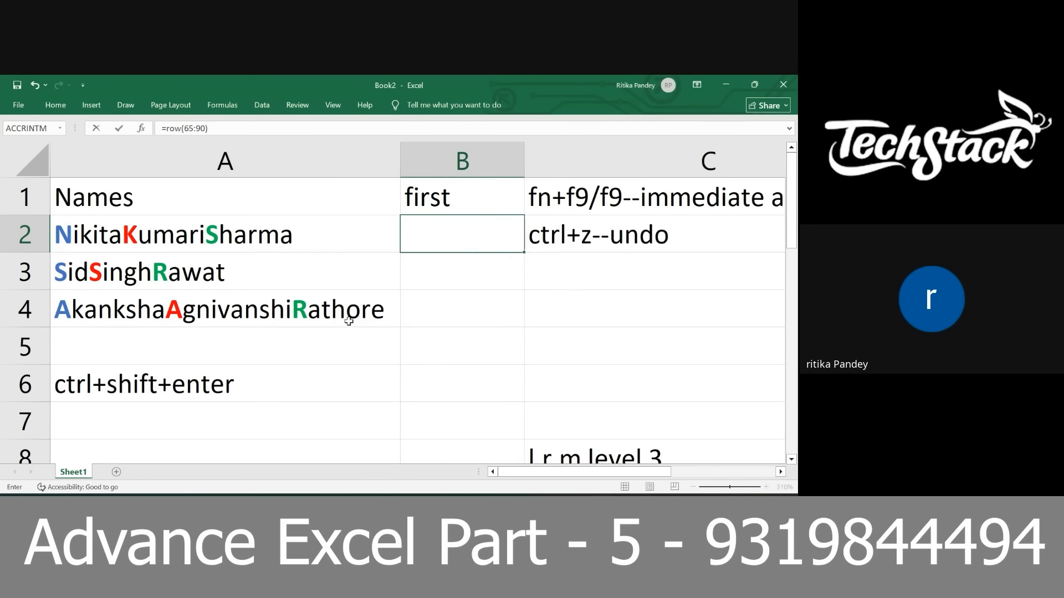
scroll(349, 315, "down", 20)
scroll(349, 321, "down", 7)
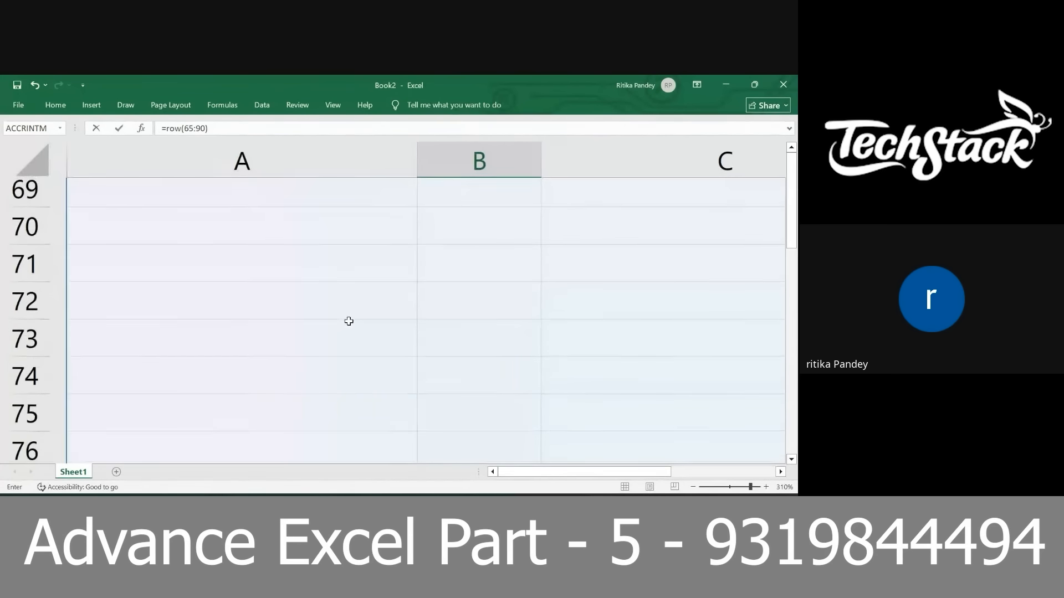
scroll(349, 321, "down", 2)
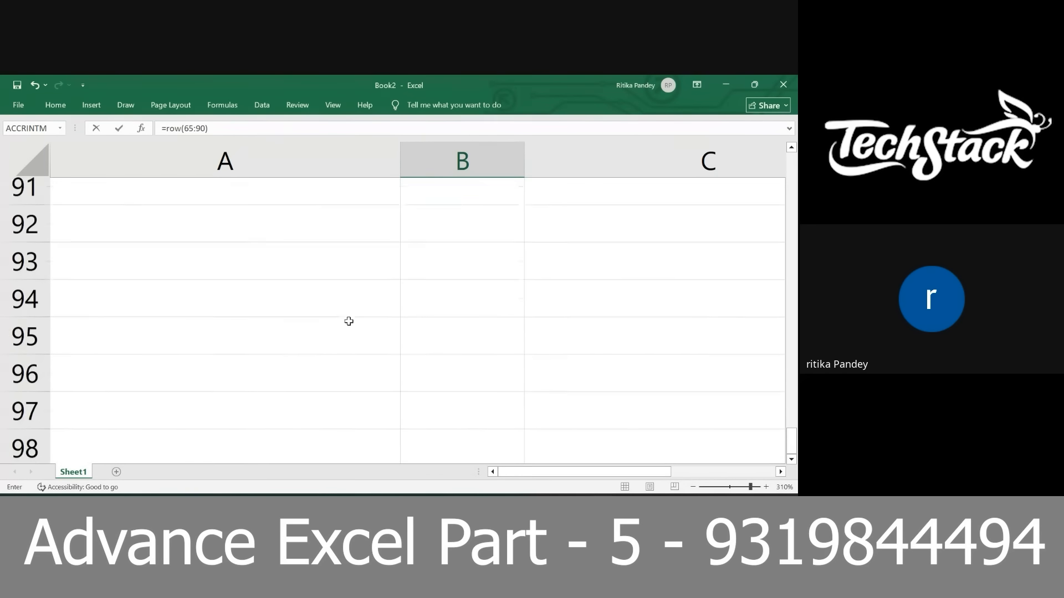
scroll(348, 321, "up", 20)
scroll(349, 321, "up", 2)
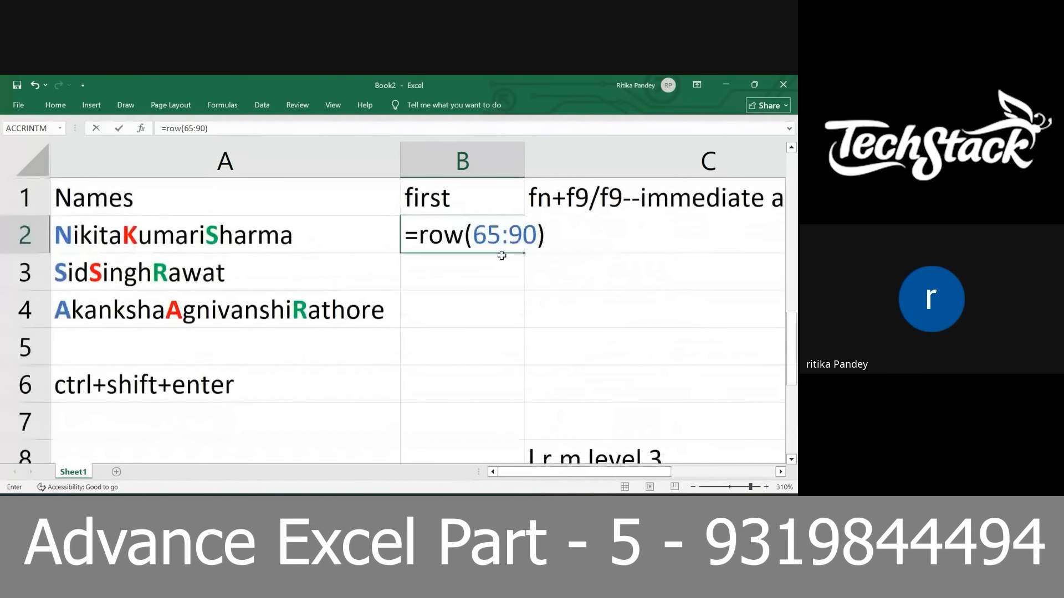
left_click_drag(473, 236, 535, 235)
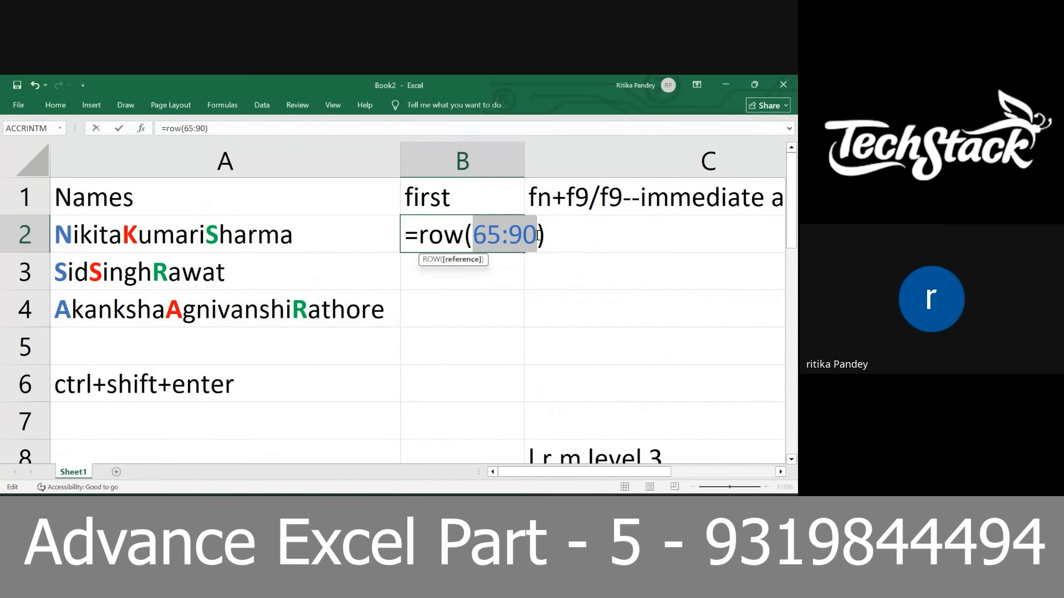
key("F4")
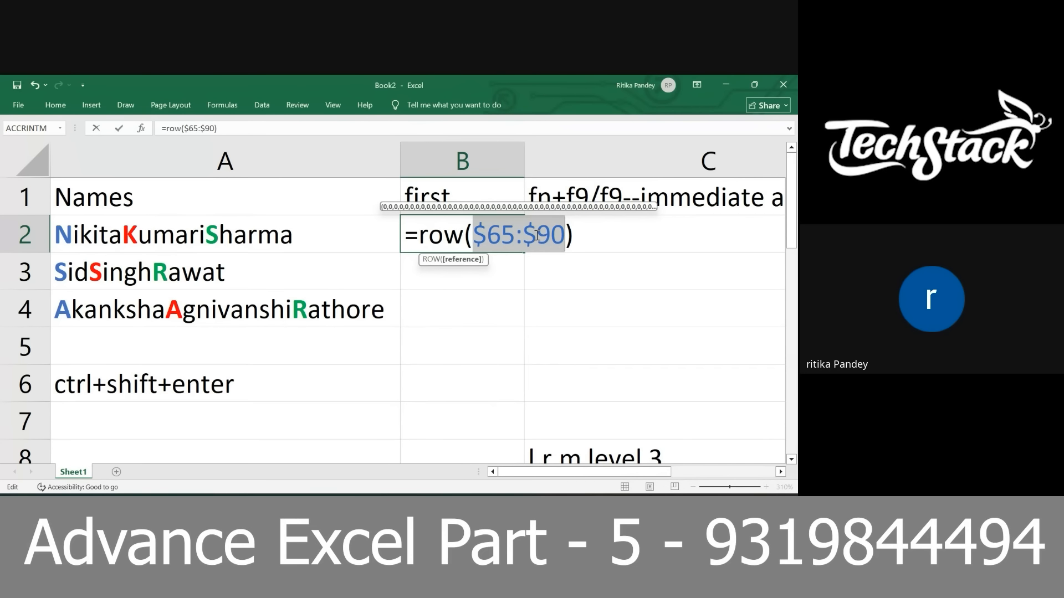
- Wrap B2's ROW expression in CHAR, evaluate it to inspect the letter array, and restore =char(row($65:$90))
left_click(421, 236)
type("char(")
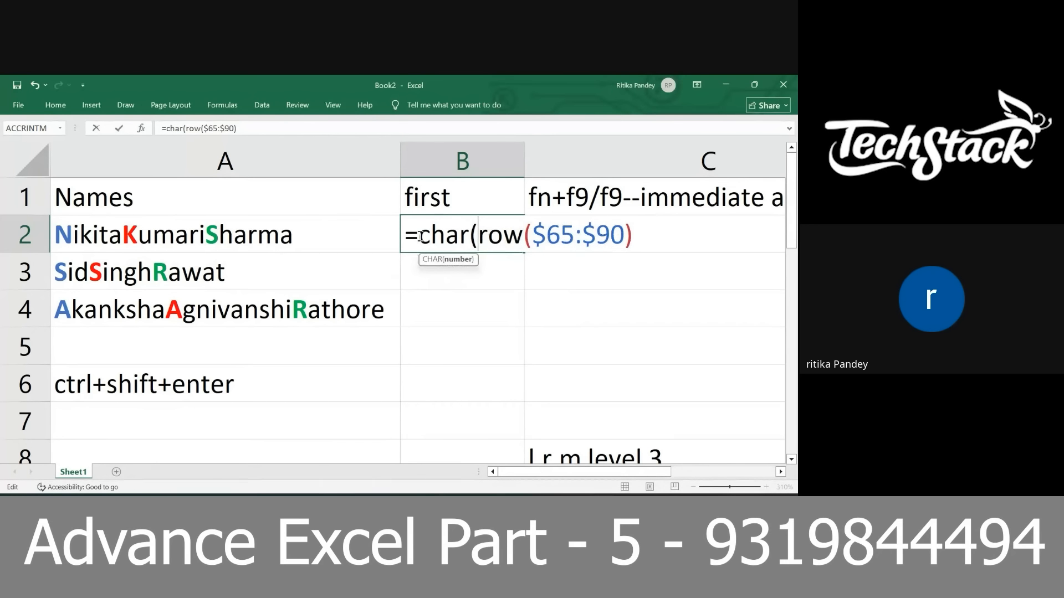
left_click(677, 238)
type(")")
key("F9")
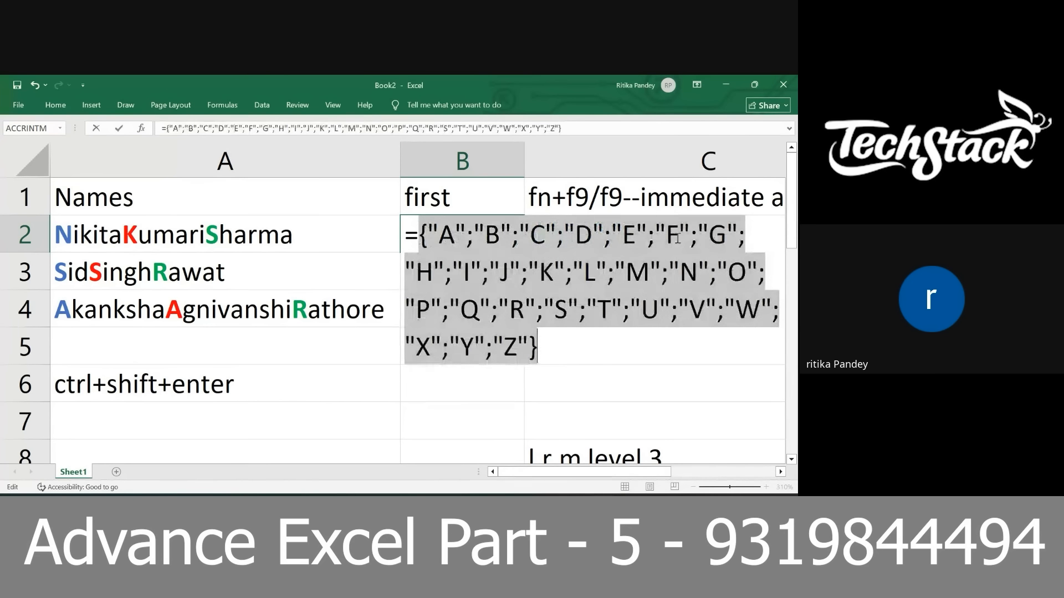
key("ctrl+z")
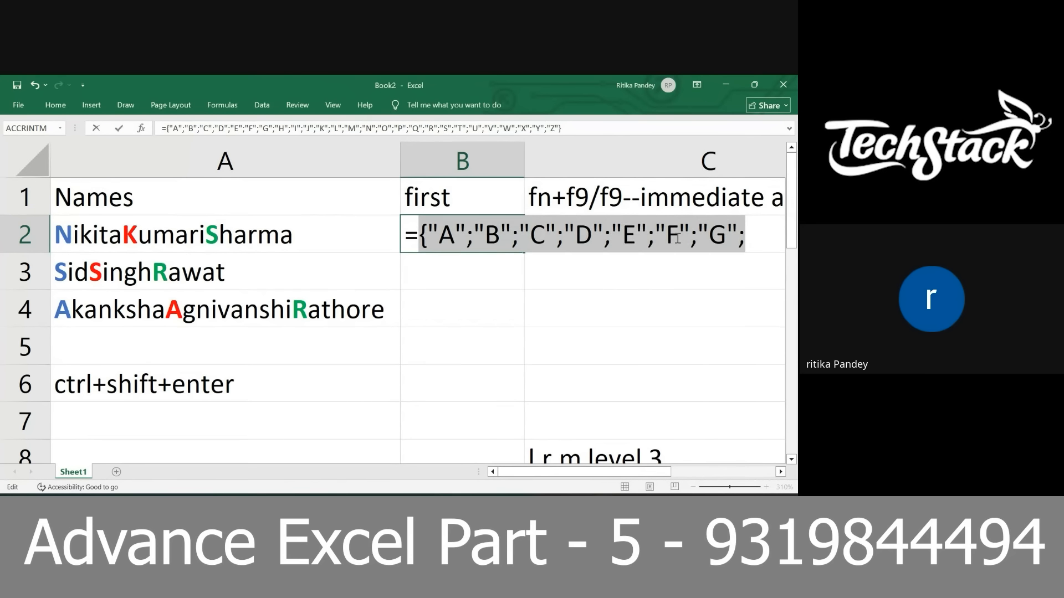
- Wrap B2's CHAR expression in FIND, searching within A2 from character 2, giving =find(char(row($65:$90)),A2,2)
left_click(421, 237)
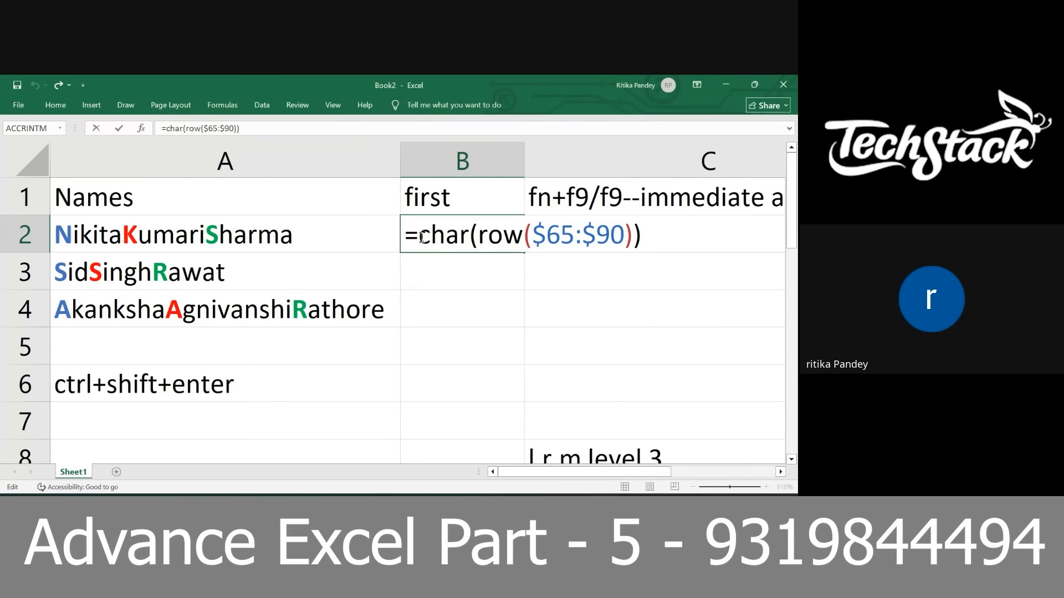
type("find(")
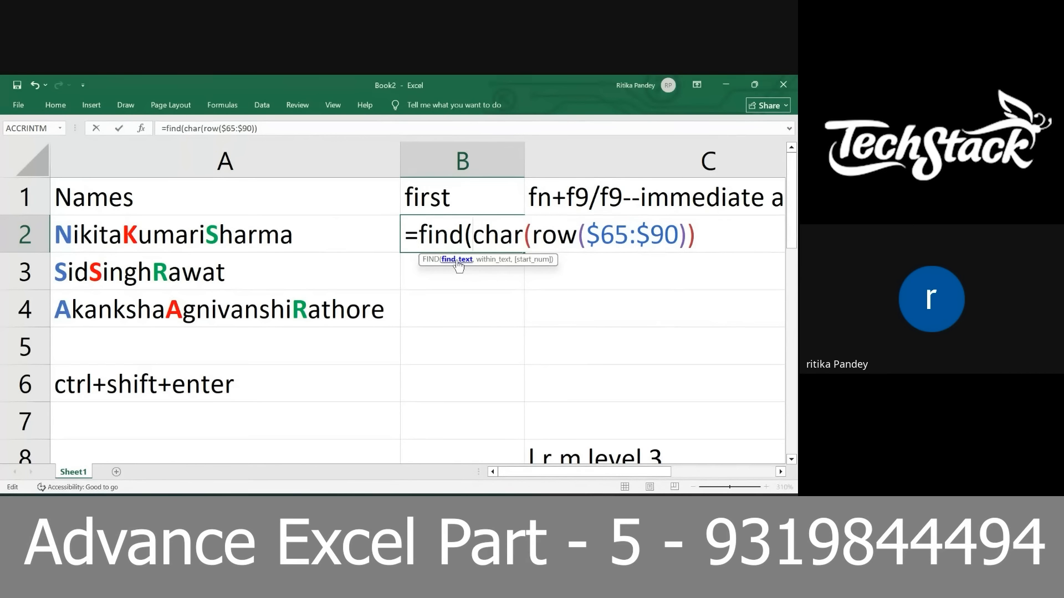
left_click(720, 240)
type(",")
left_click(305, 241)
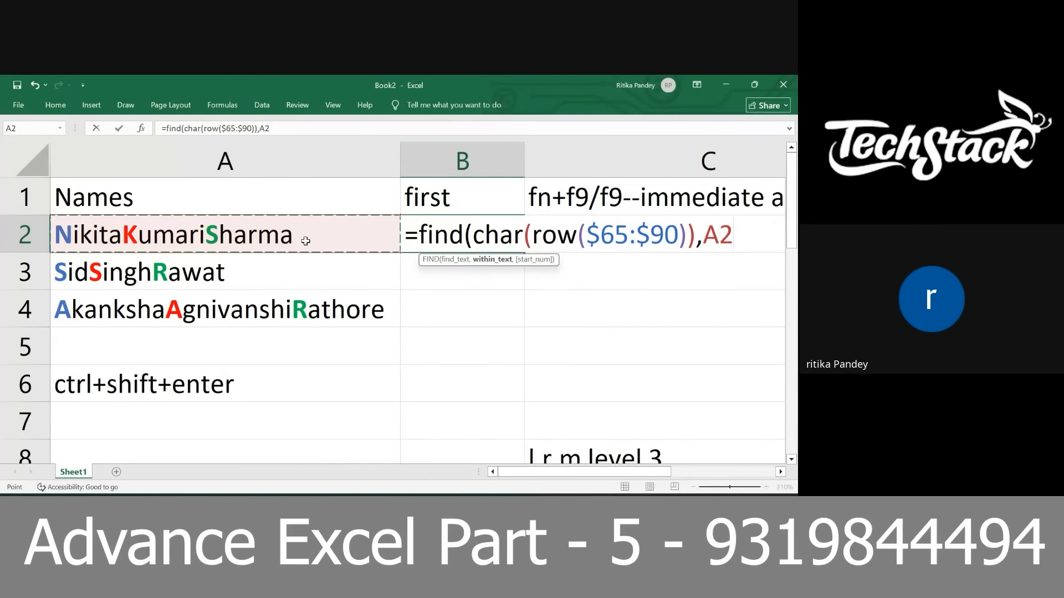
type(",2)")
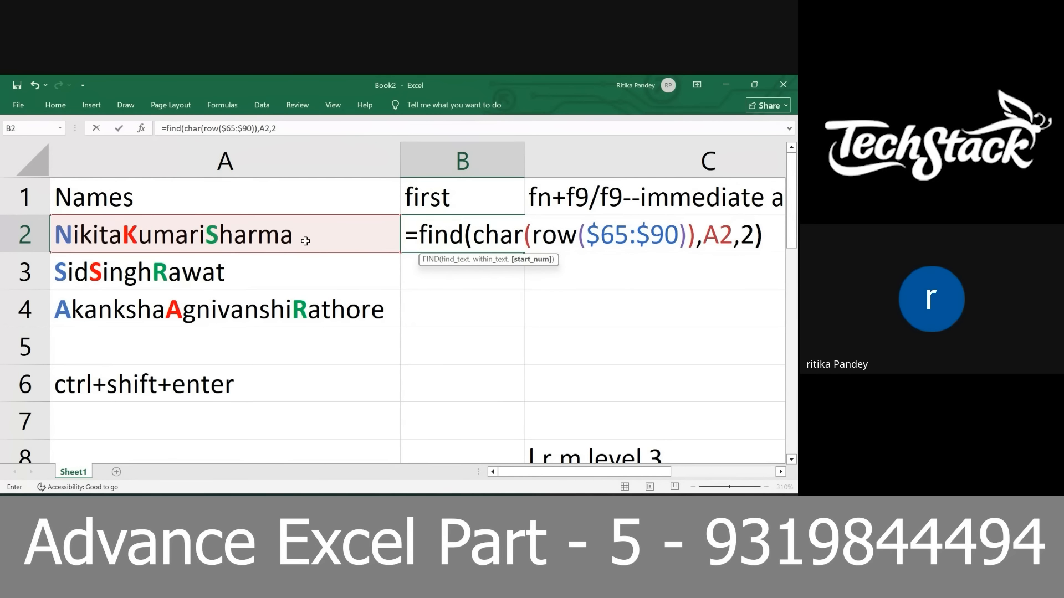
- Evaluate B2's FIND formula in place to inspect the position array, and restore the formula
left_click_drag(473, 237, 522, 231)
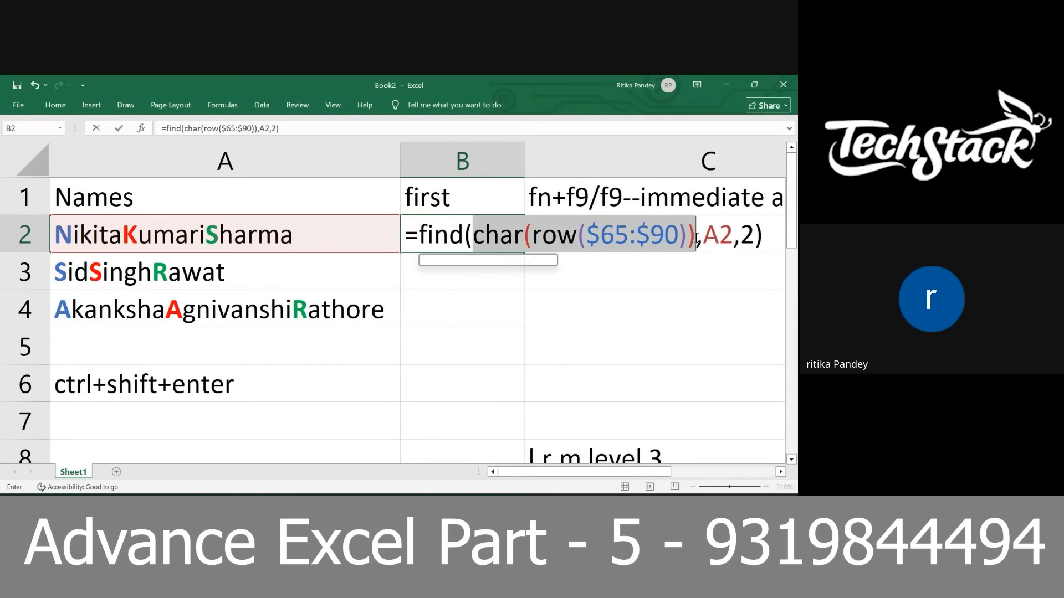
left_click_drag(703, 231, 764, 231)
key("F9")
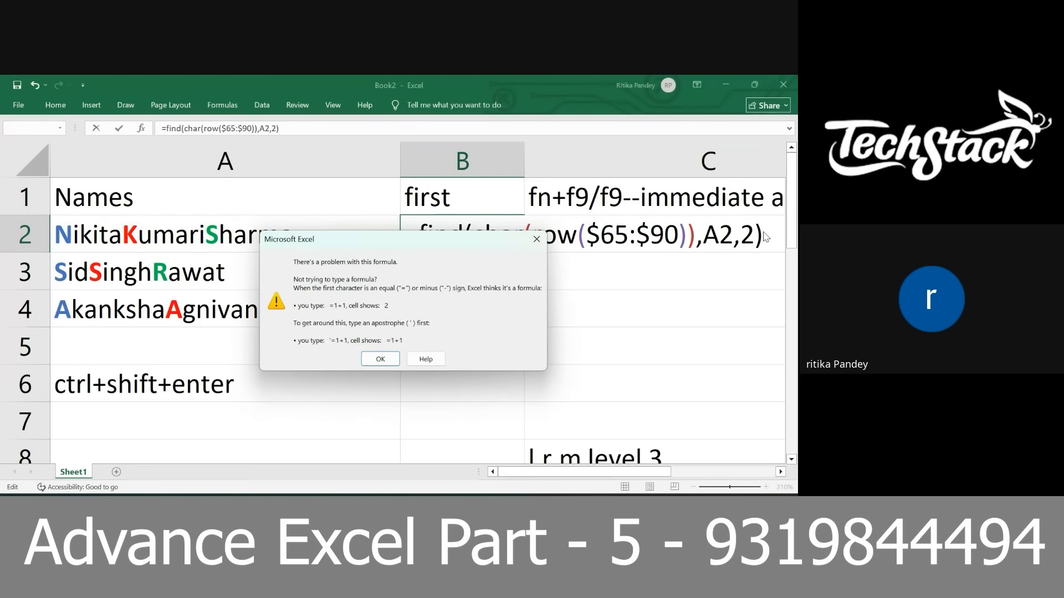
key("Return")
left_click(721, 238)
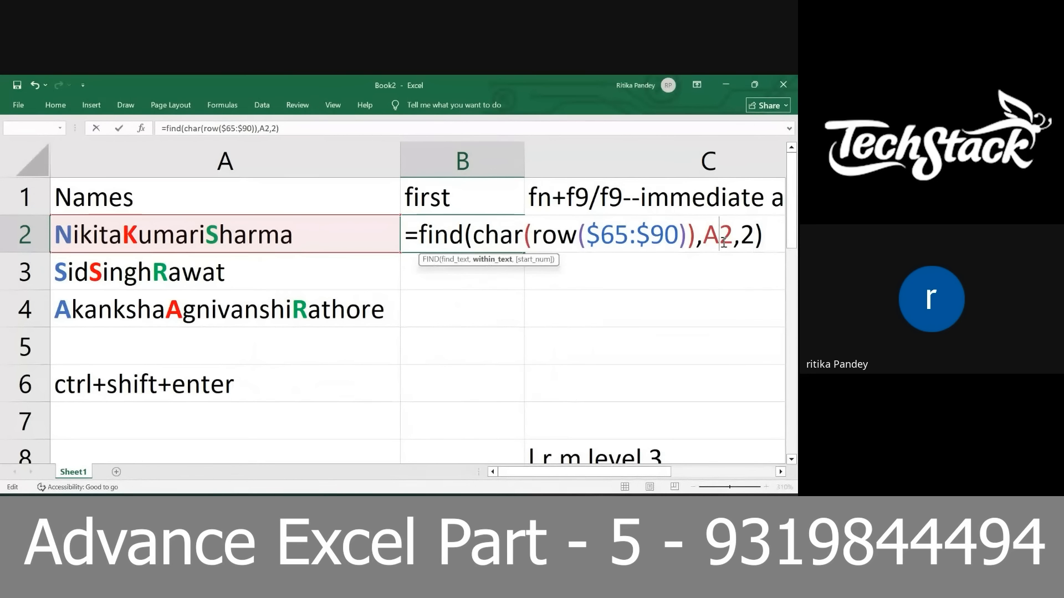
key("F9")
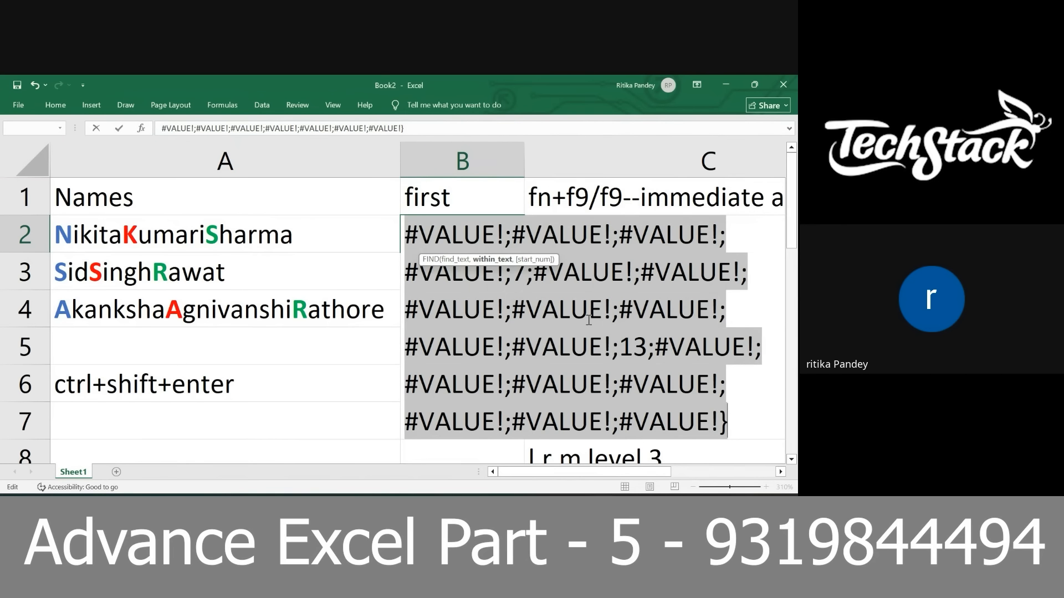
key("ctrl+z")
- Wrap B2's FIND expression in IFERROR with an empty string "" as the value if error
left_click(418, 235)
type("ifefind(char(row($65:$90)),A2,2")
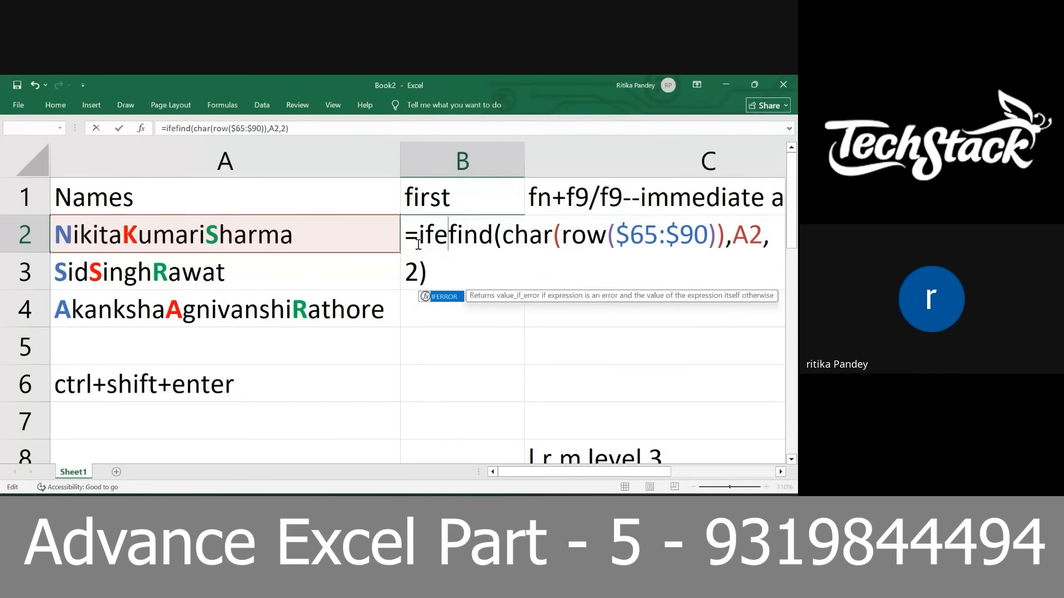
key("Tab")
left_click(566, 278)
type(",\"\")")
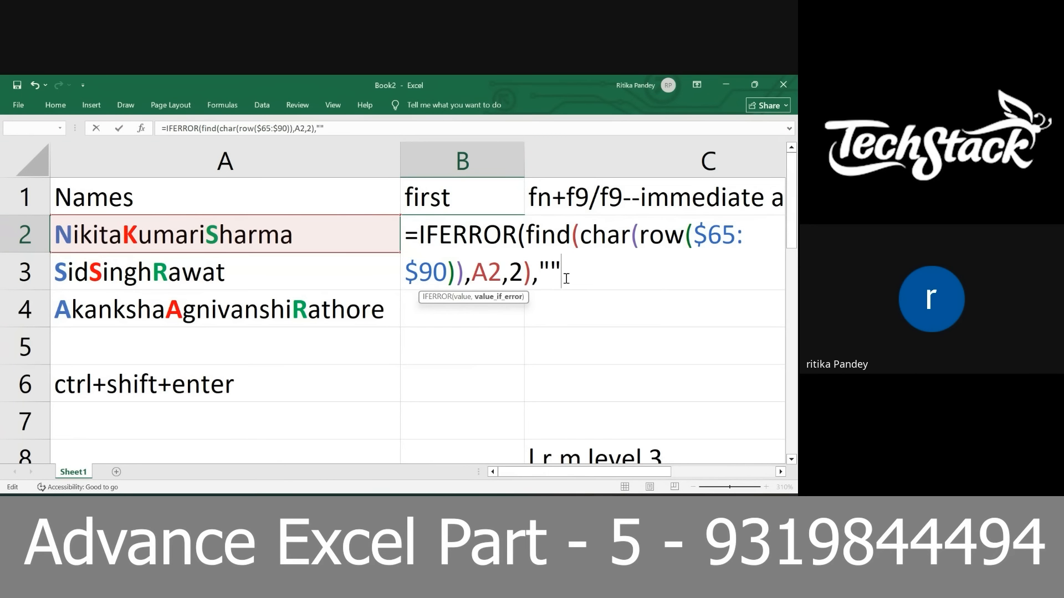
- Evaluate B2's IFERROR expression to inspect its array, restore it, and enter it as an array formula
key("F9")
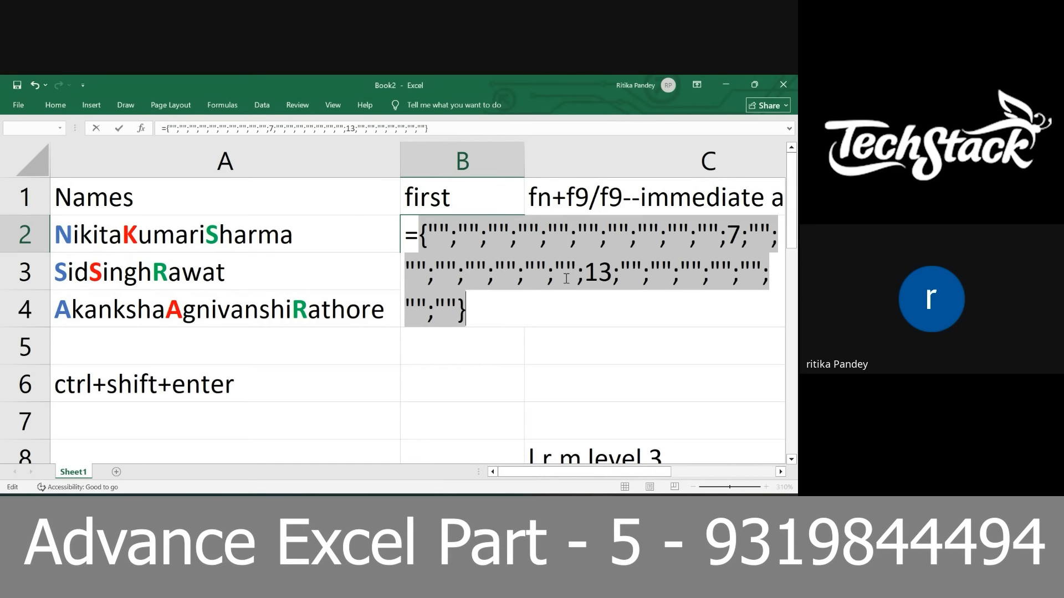
key("ctrl+z")
key("ctrl+shift+Return")
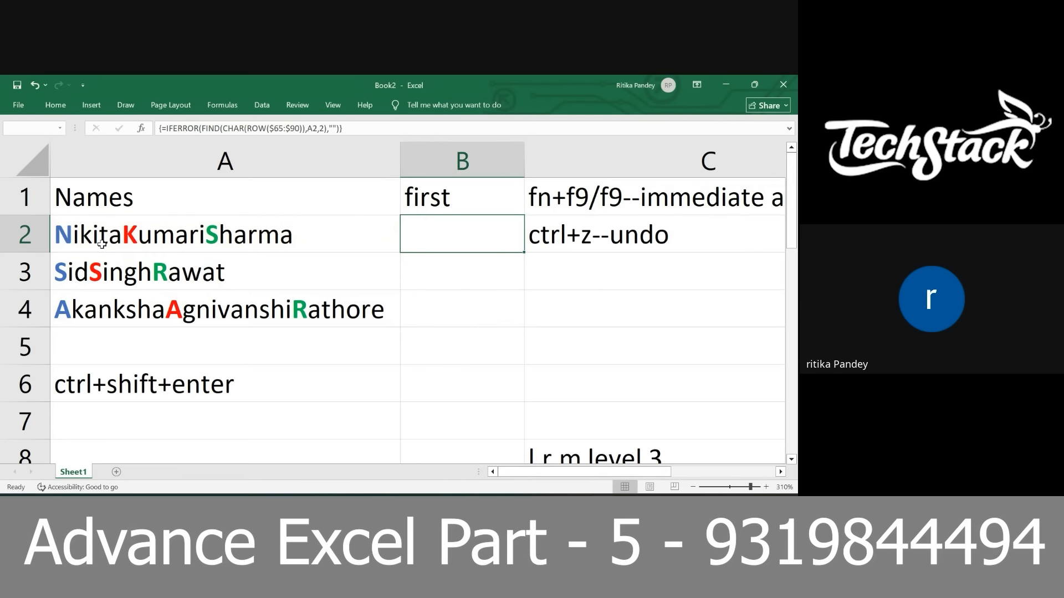
key("Down")
type("mi")
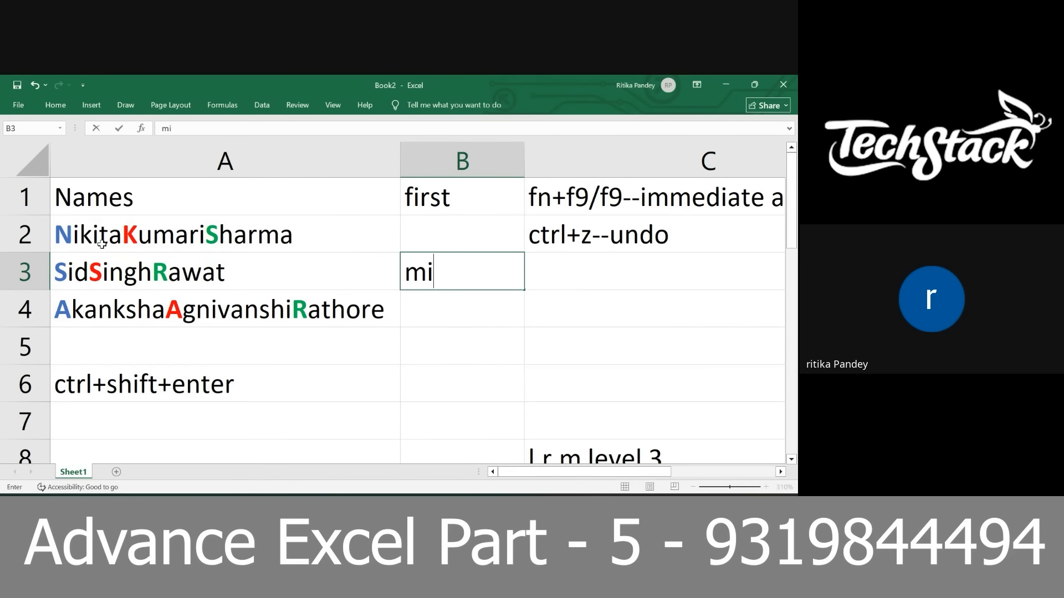
type("n(ste")
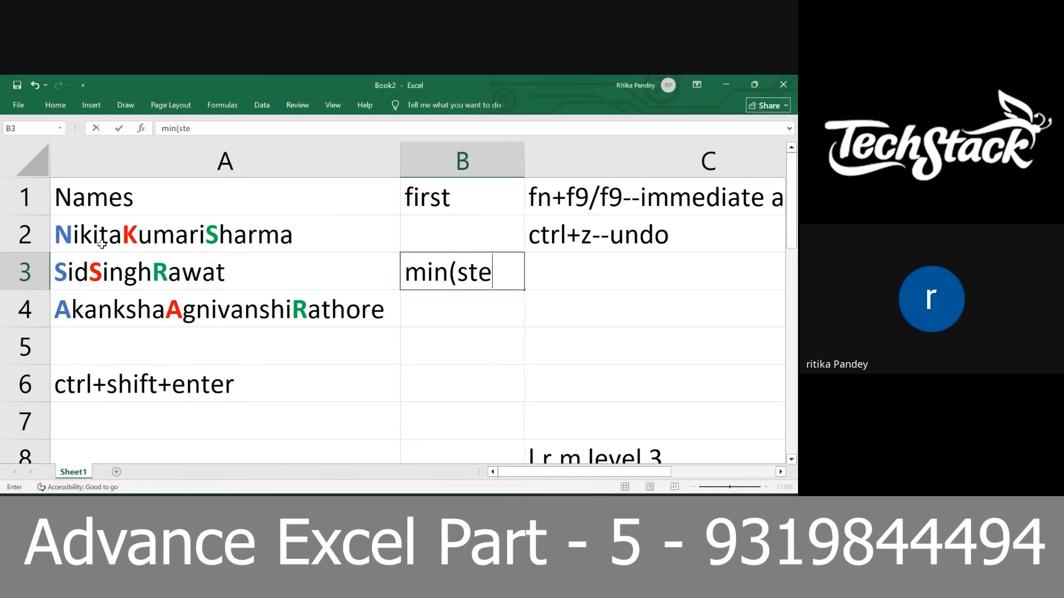
type("p4)-")
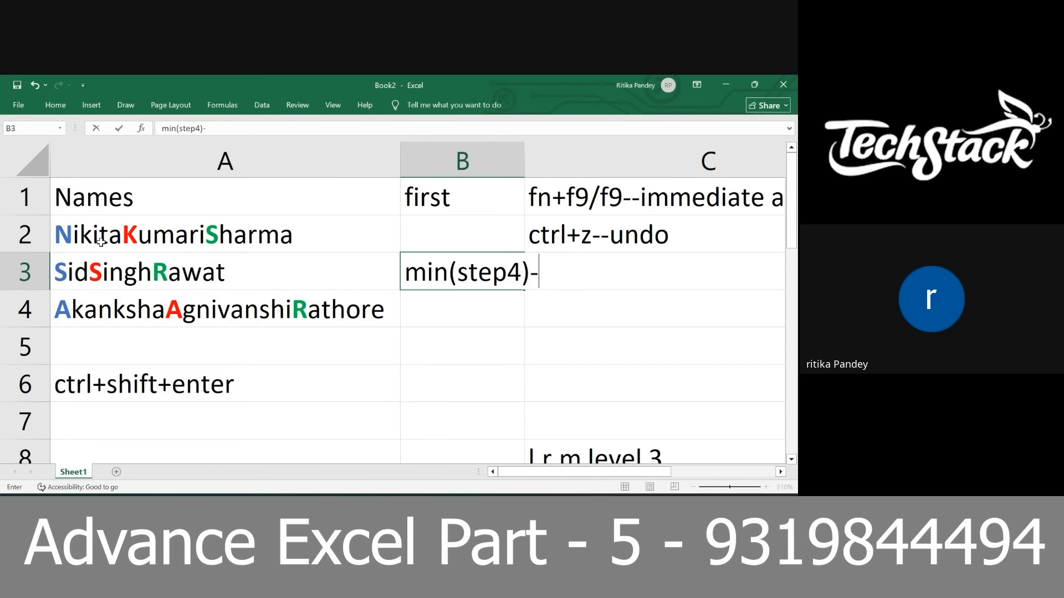
type("1")
key("Escape")
- Wrap B2's IFERROR expression in MIN and enter it as an array formula, accepting the proposed closing parenthesis
double_click(475, 238)
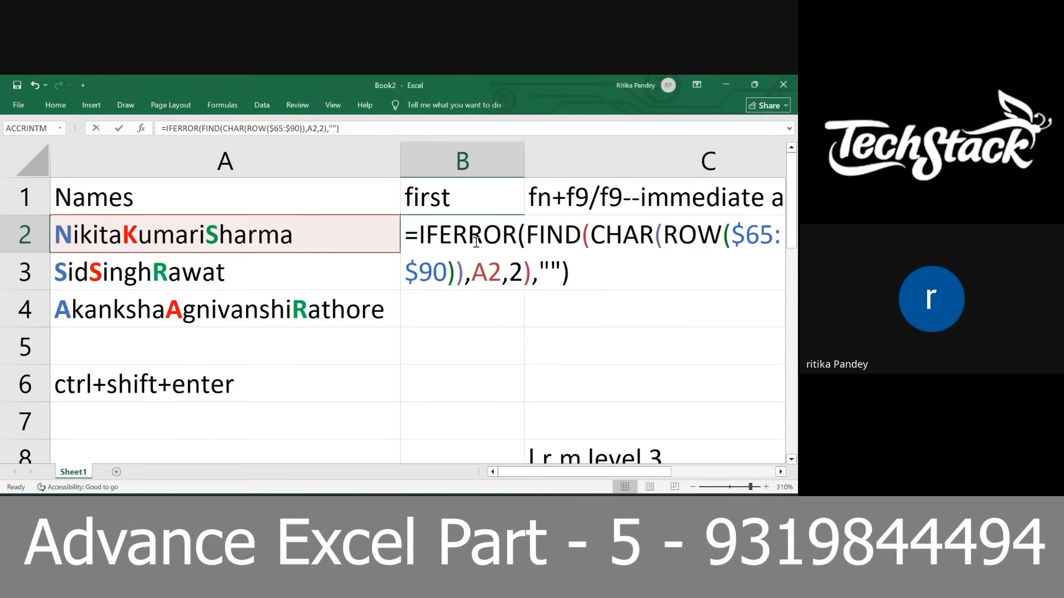
left_click(416, 233)
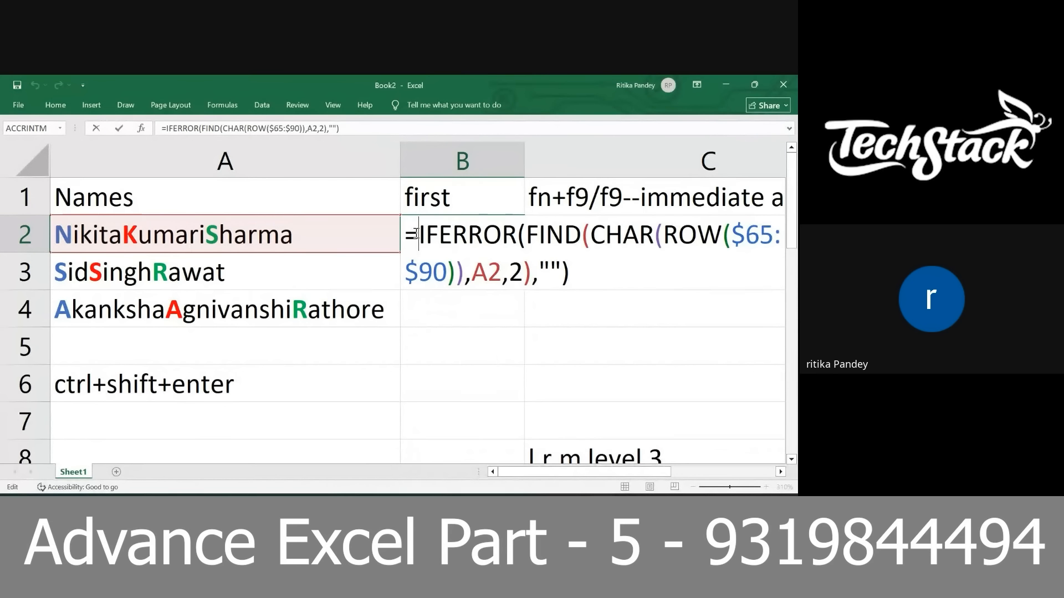
type("min")
key("Tab")
key("ctrl+shift+Return")
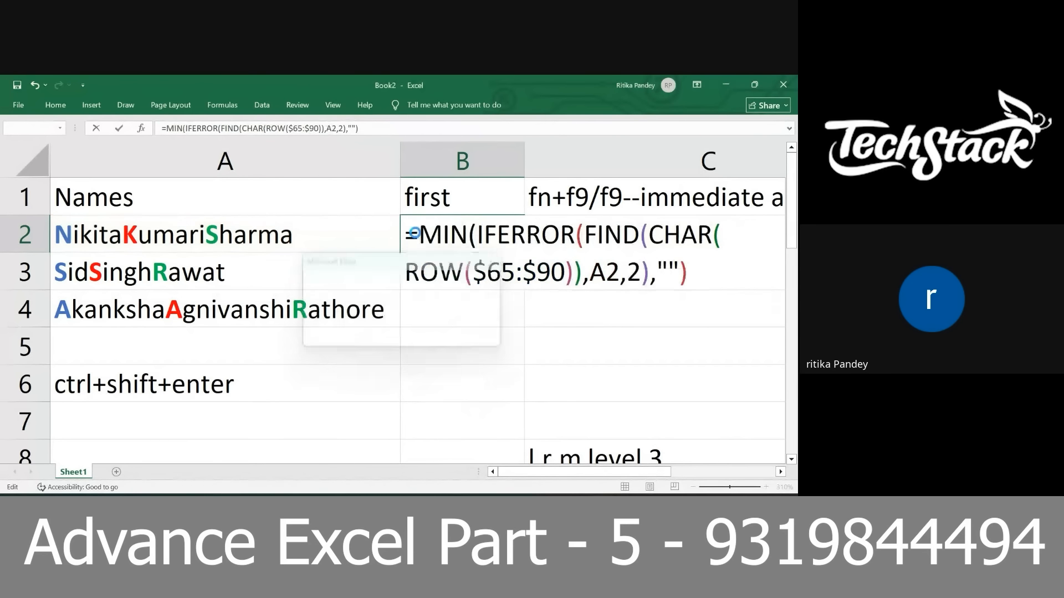
key("Return")
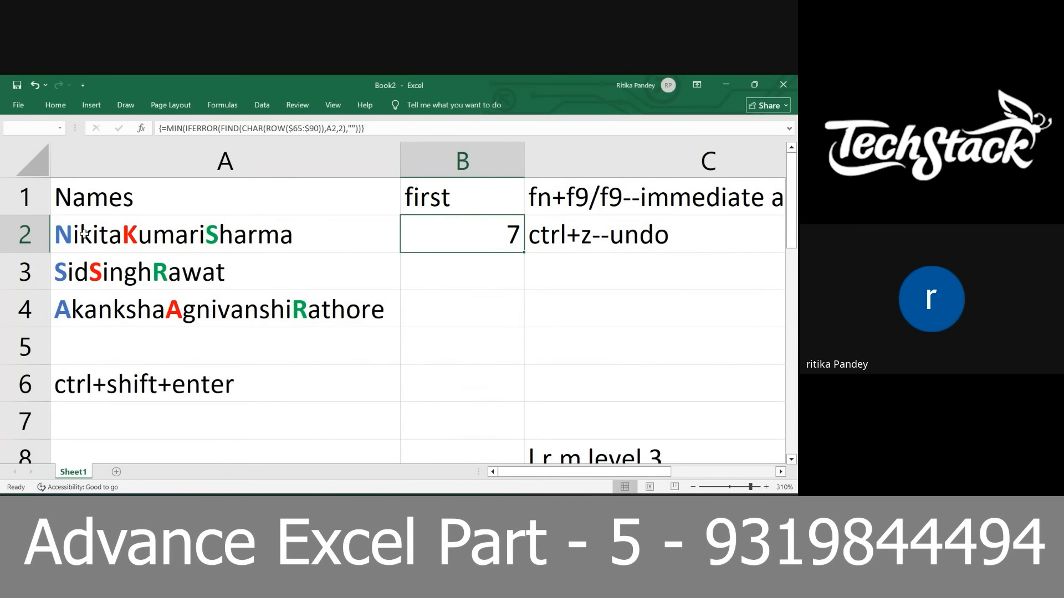
- Subtract 1 from B2's MIN result, enter it as an array formula, and fill it down through B4
double_click(493, 244)
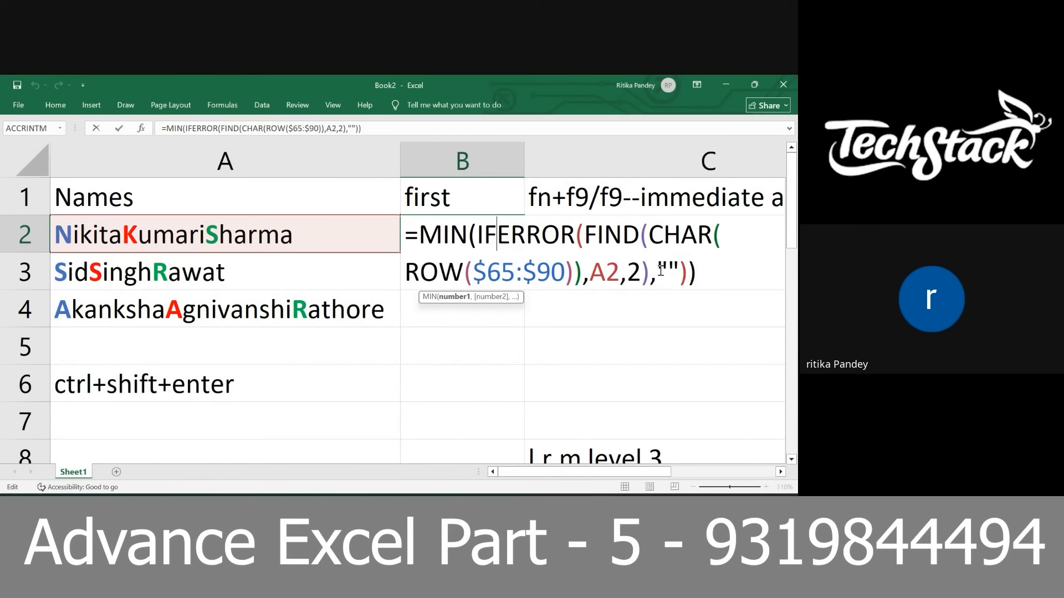
left_click(737, 270)
type("-1")
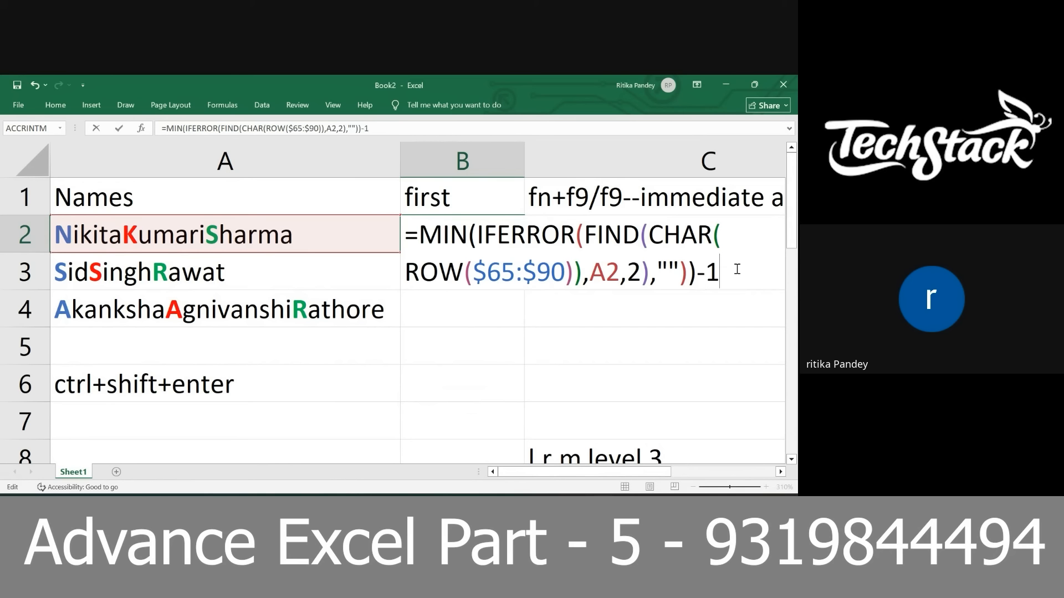
key("ctrl+shift+Return")
left_click_drag(487, 233, 478, 294)
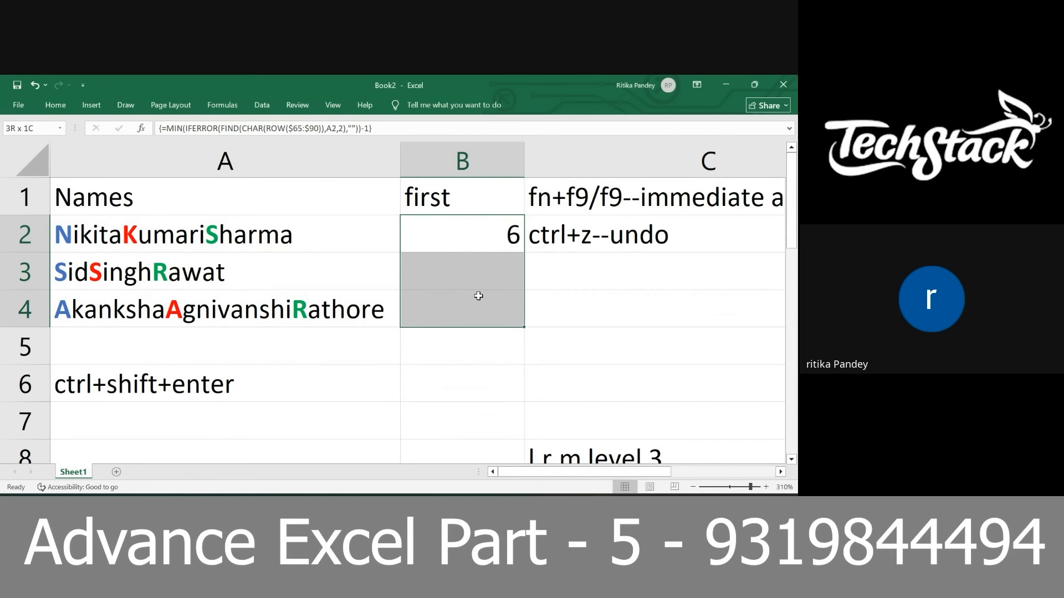
key("ctrl+d")
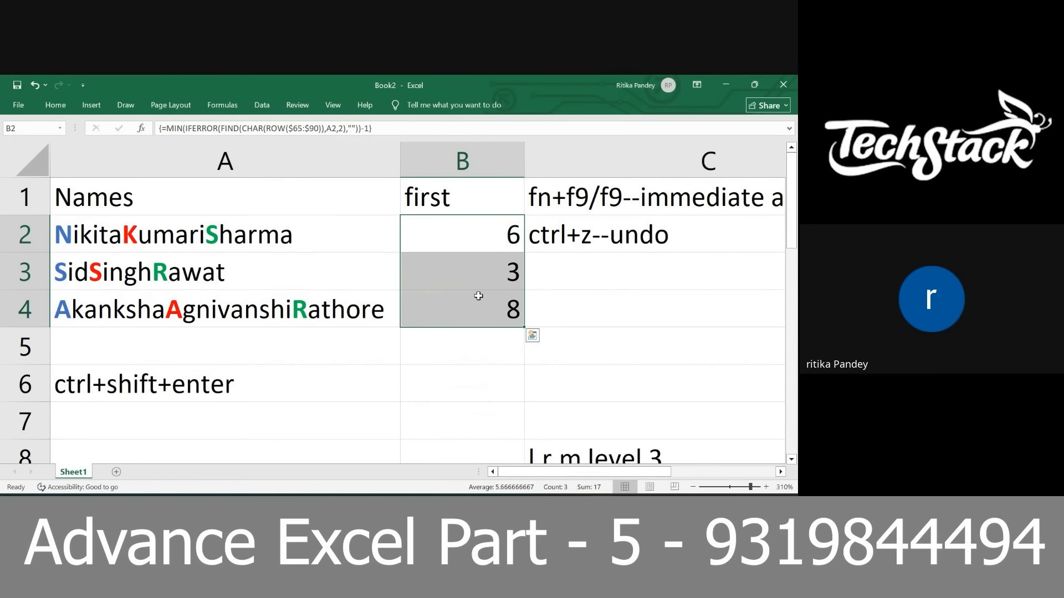
- Wrap B2's formula in LEFT with A2 as the text and the MIN expression minus 1 as the character count, entered as an array formula
left_click(194, 240)
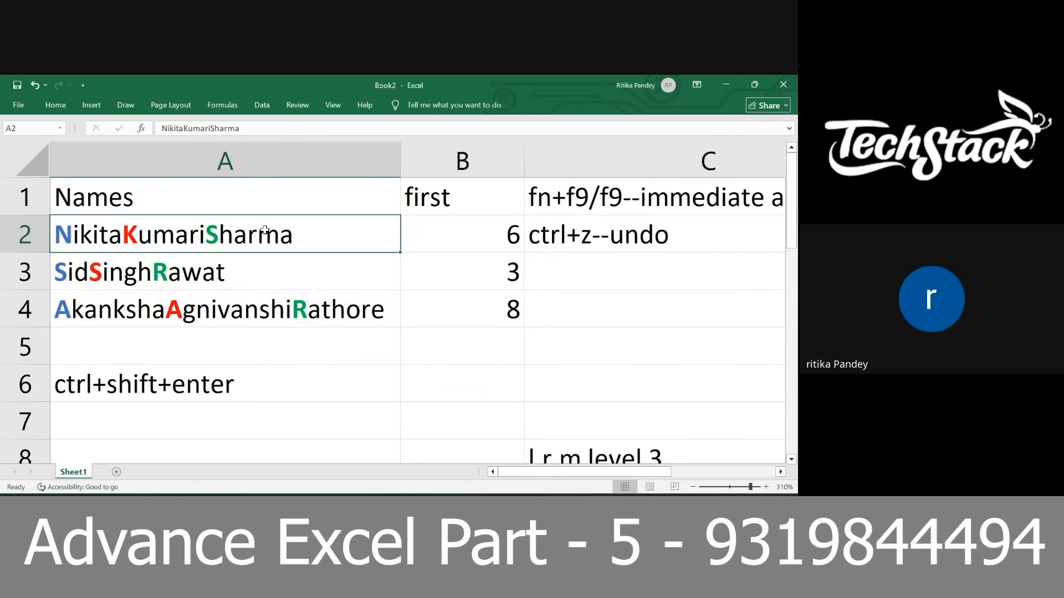
left_click(465, 232)
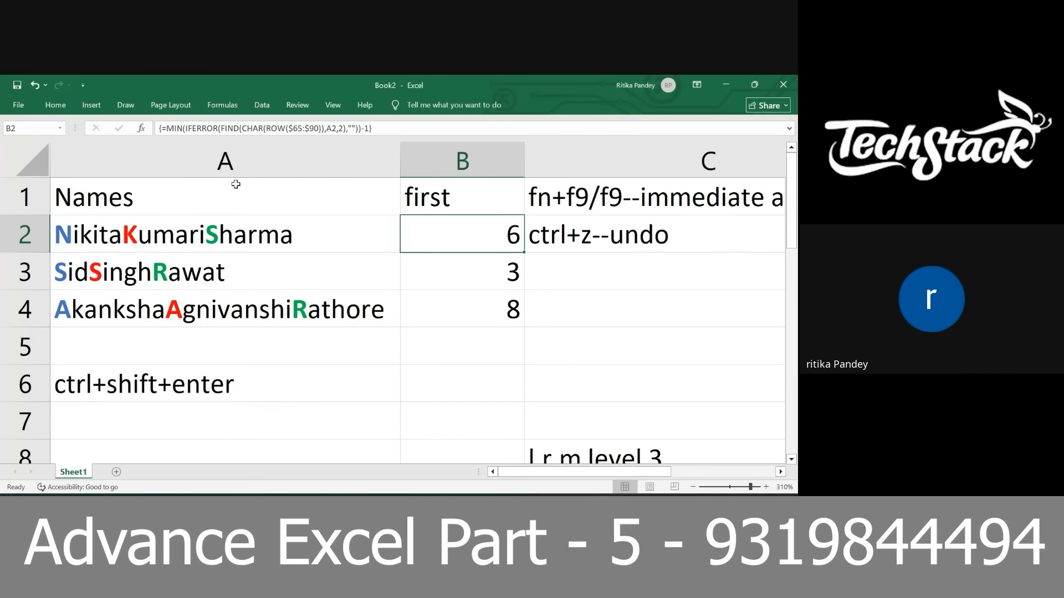
double_click(490, 234)
left_click(423, 234)
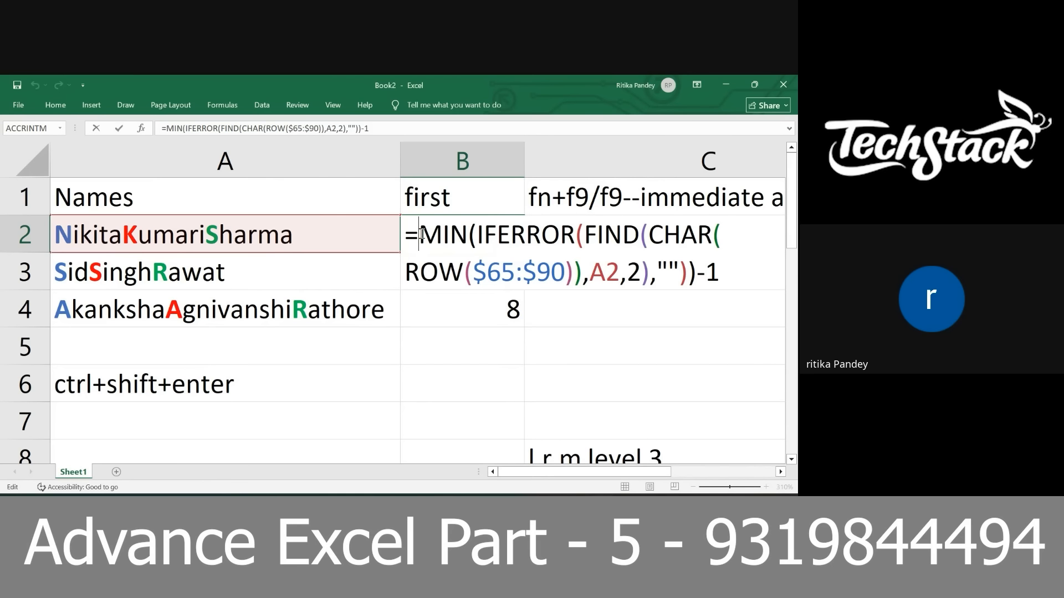
type("left(")
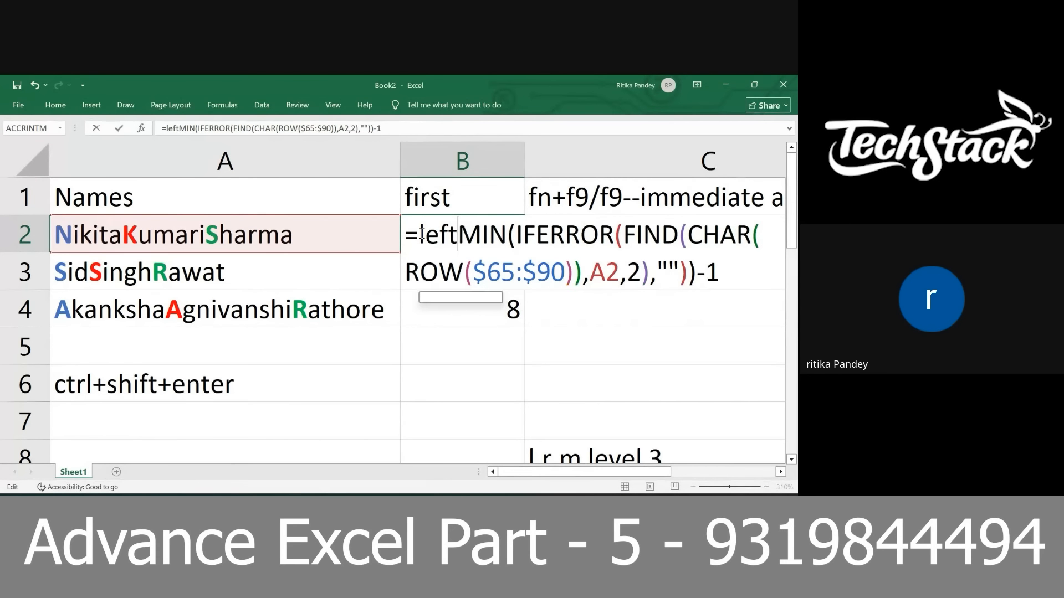
left_click(356, 239)
type(",")
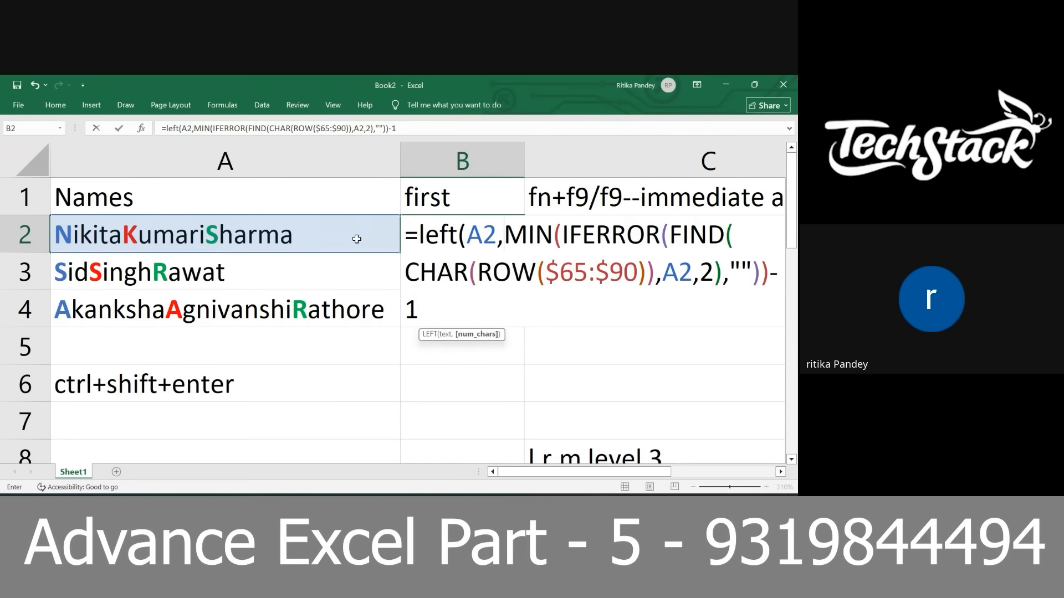
left_click(479, 336)
left_click(467, 310)
type(")")
key("ctrl+shift+Return")
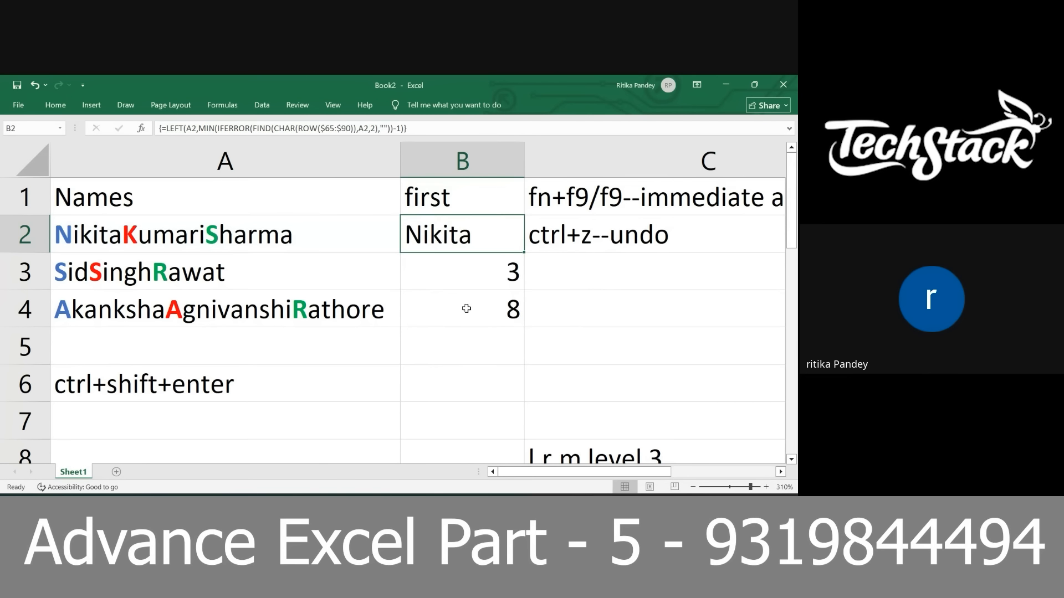
- Fill B2's LEFT array formula down through B4 and step through the filled cells
key("shift+Down")
key("shift+Down")
key("ctrl+d")
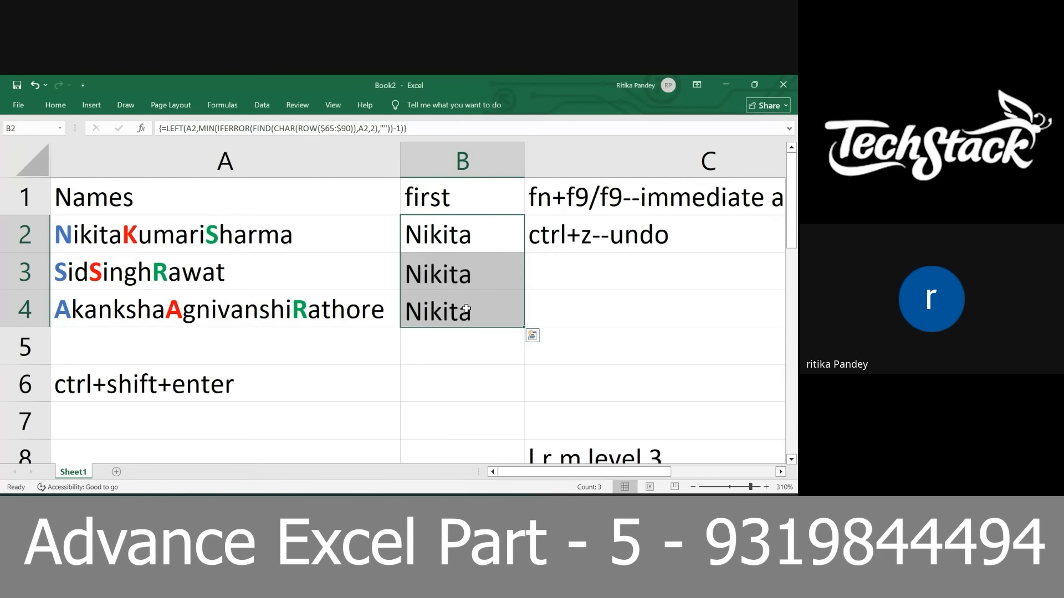
key("Return")
key("Return")
key("Return")
key("Return")
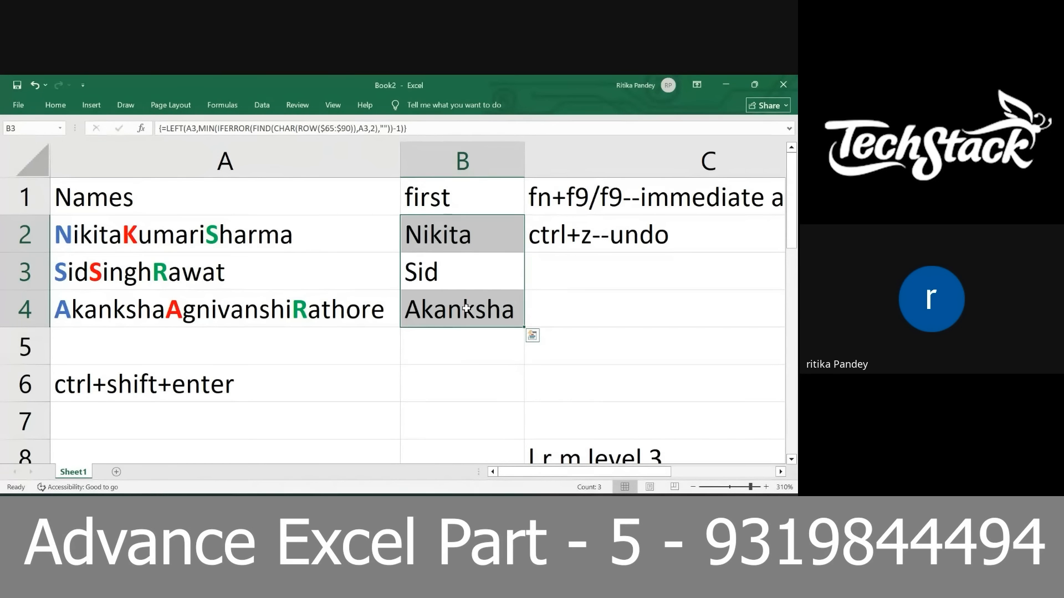
- Enter the note left(txt,step5) in cell B6
key("Down")
key("Down")
key("Down")
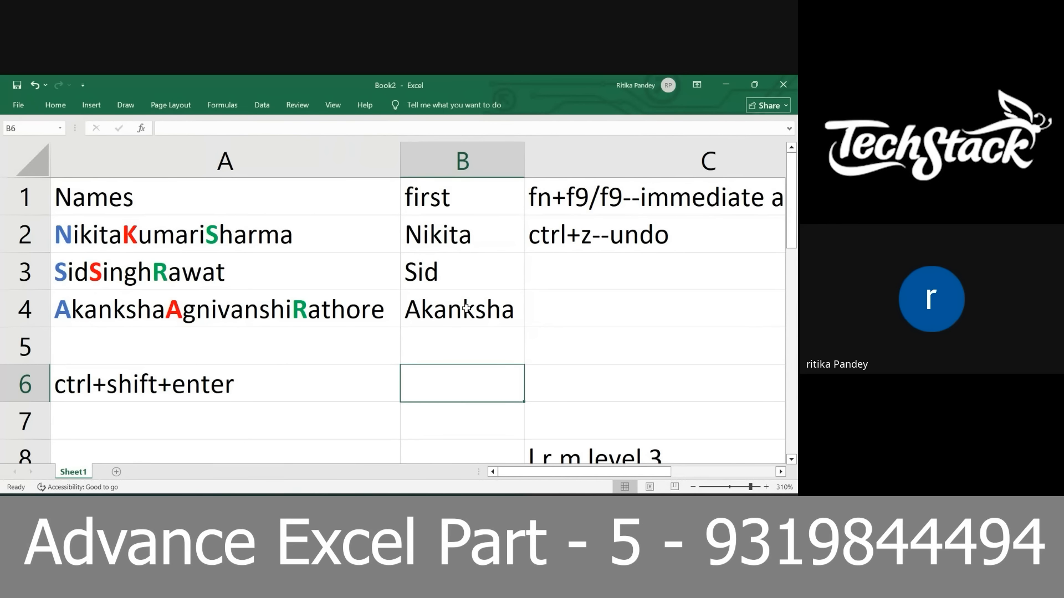
type("left")
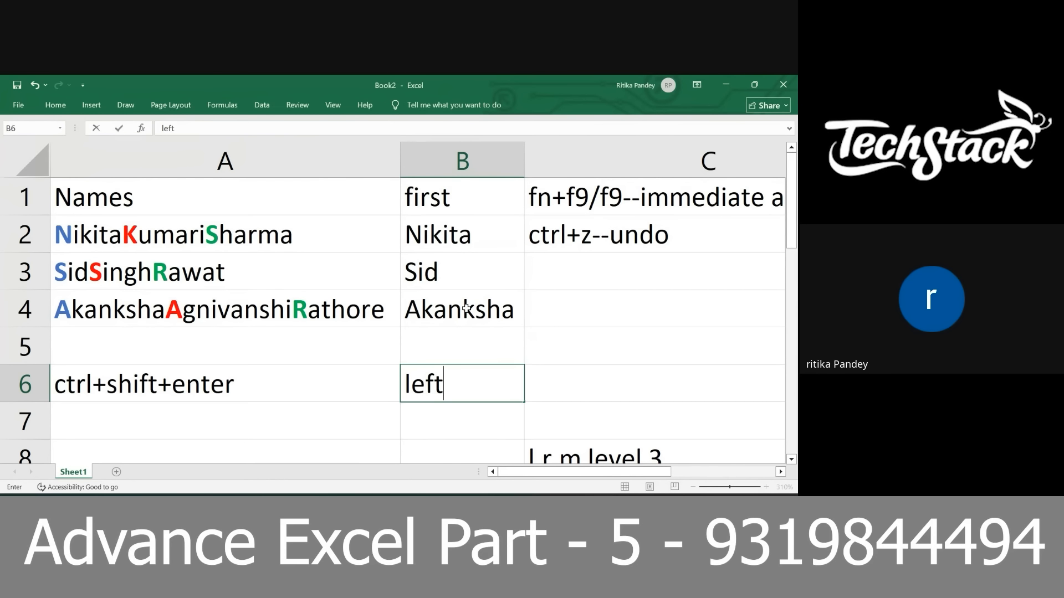
type("(txt,s")
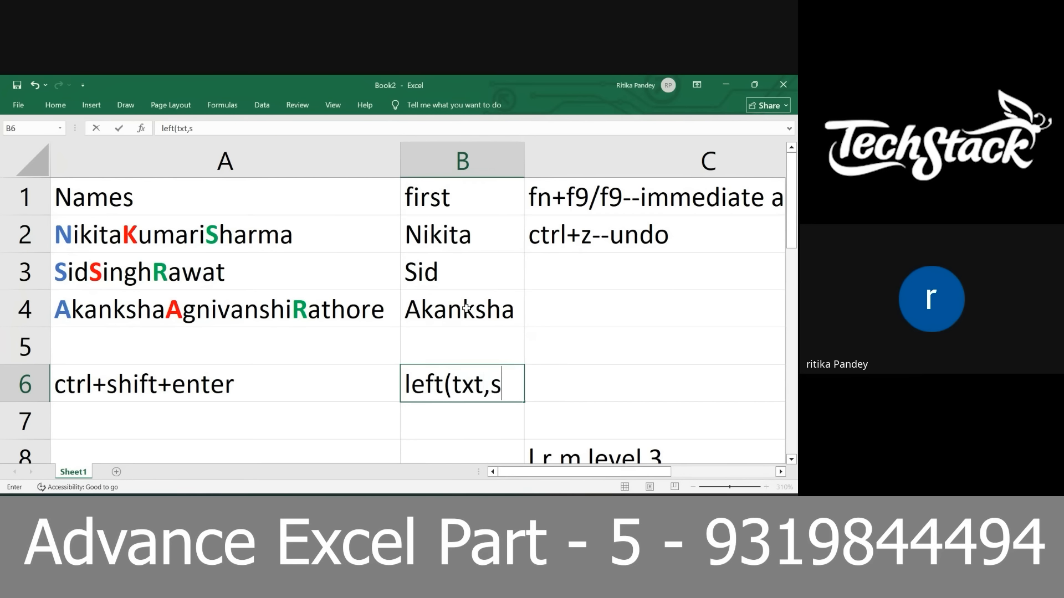
type("tep5)")
key("Return")
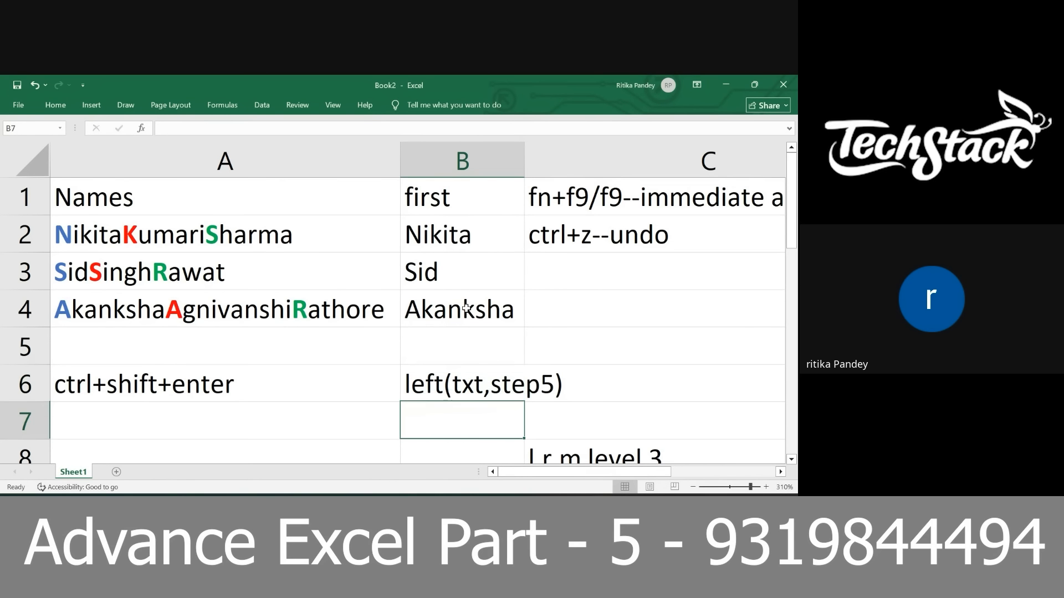